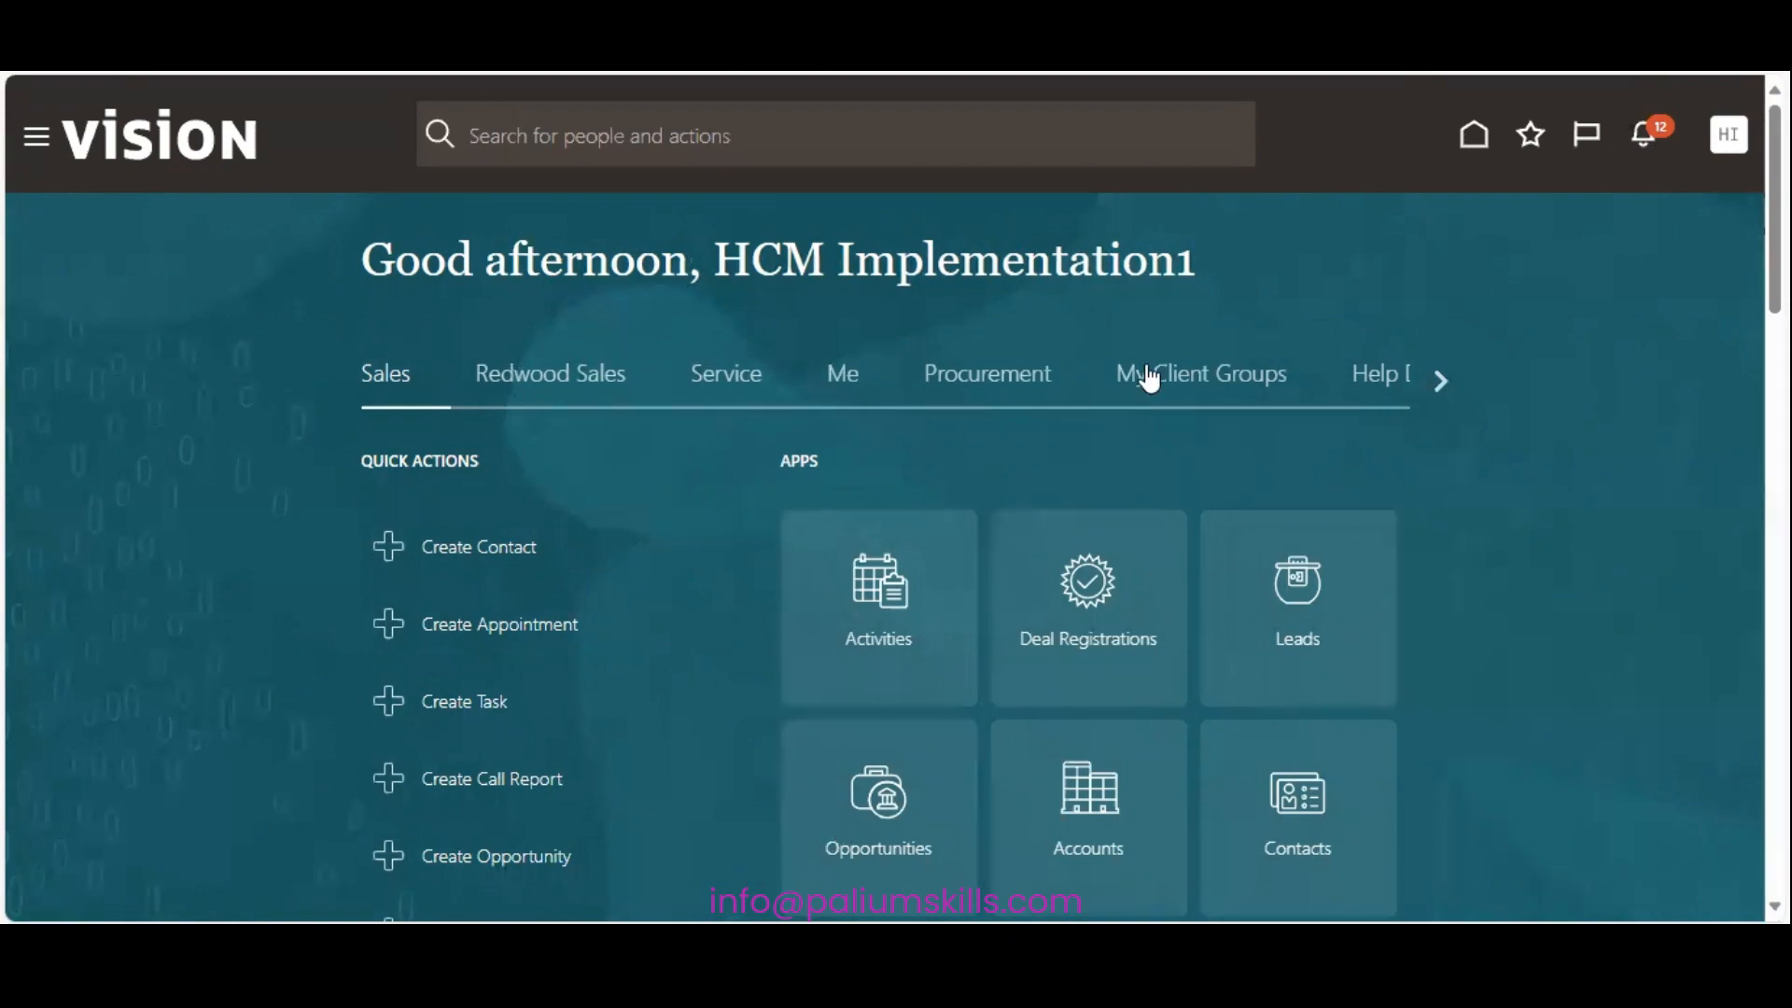
Step: Open the Payroll work area from the My Client Groups apps
left_click(1170, 383)
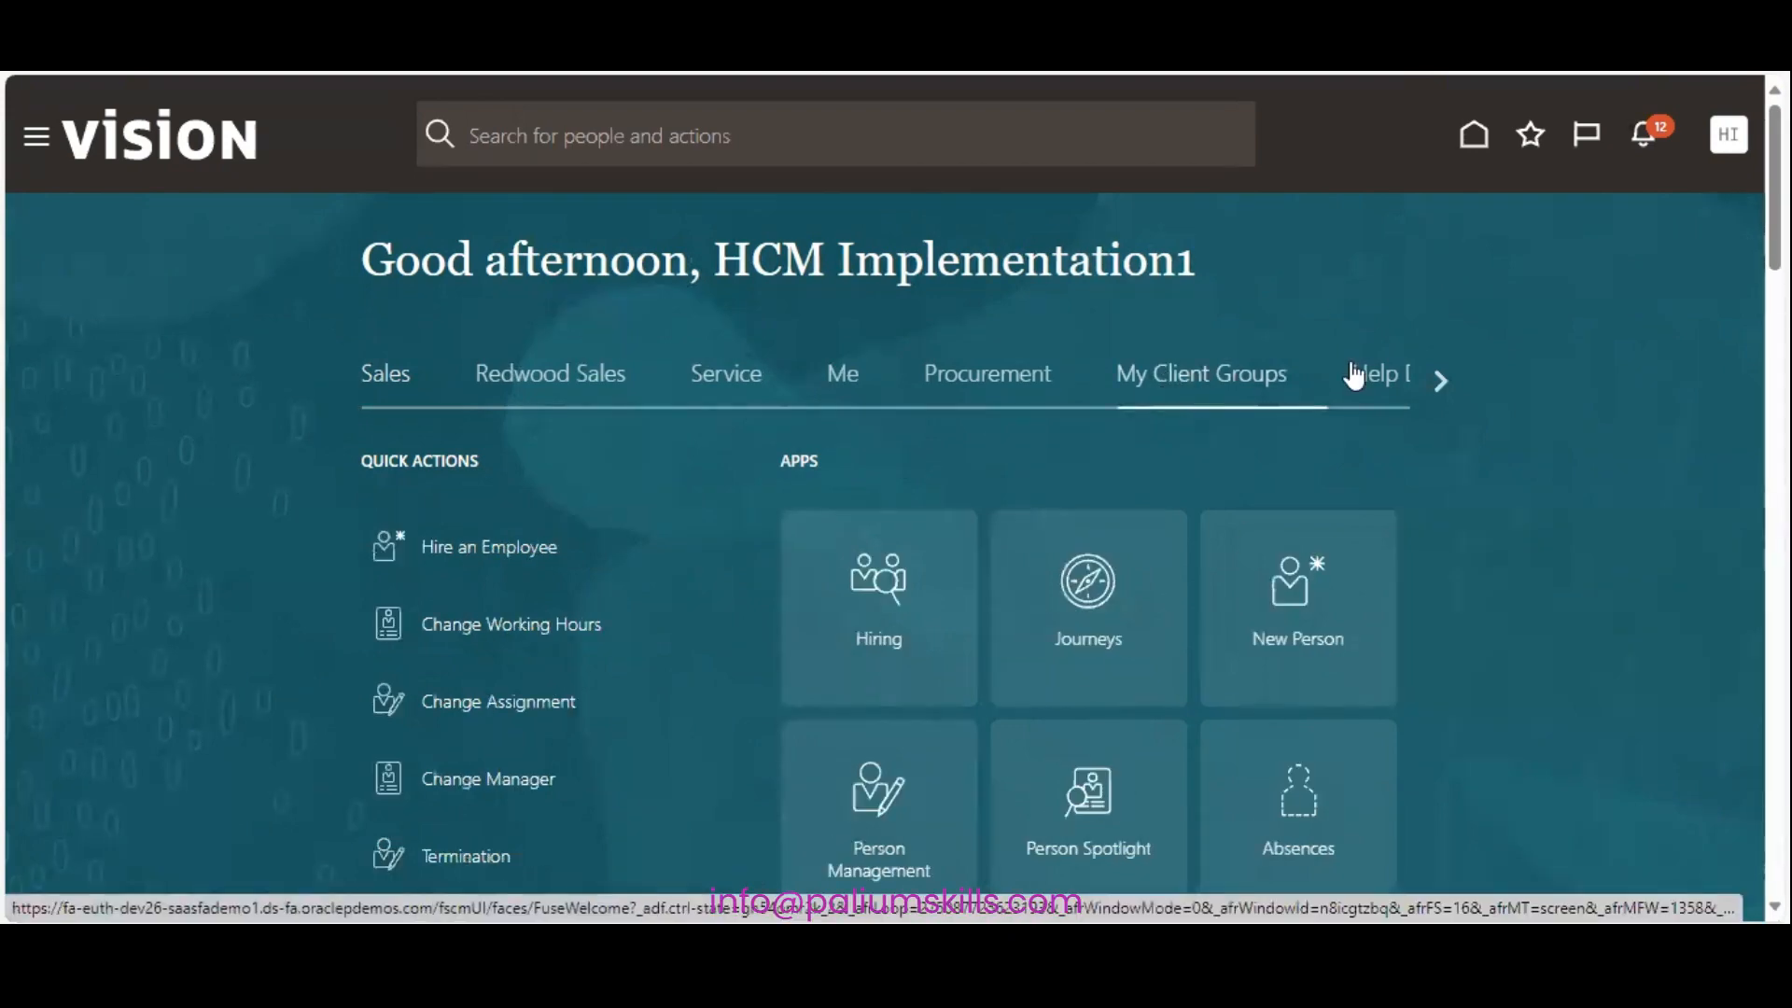
scroll(1174, 386, "down", 8)
scroll(1073, 499, "down", 5)
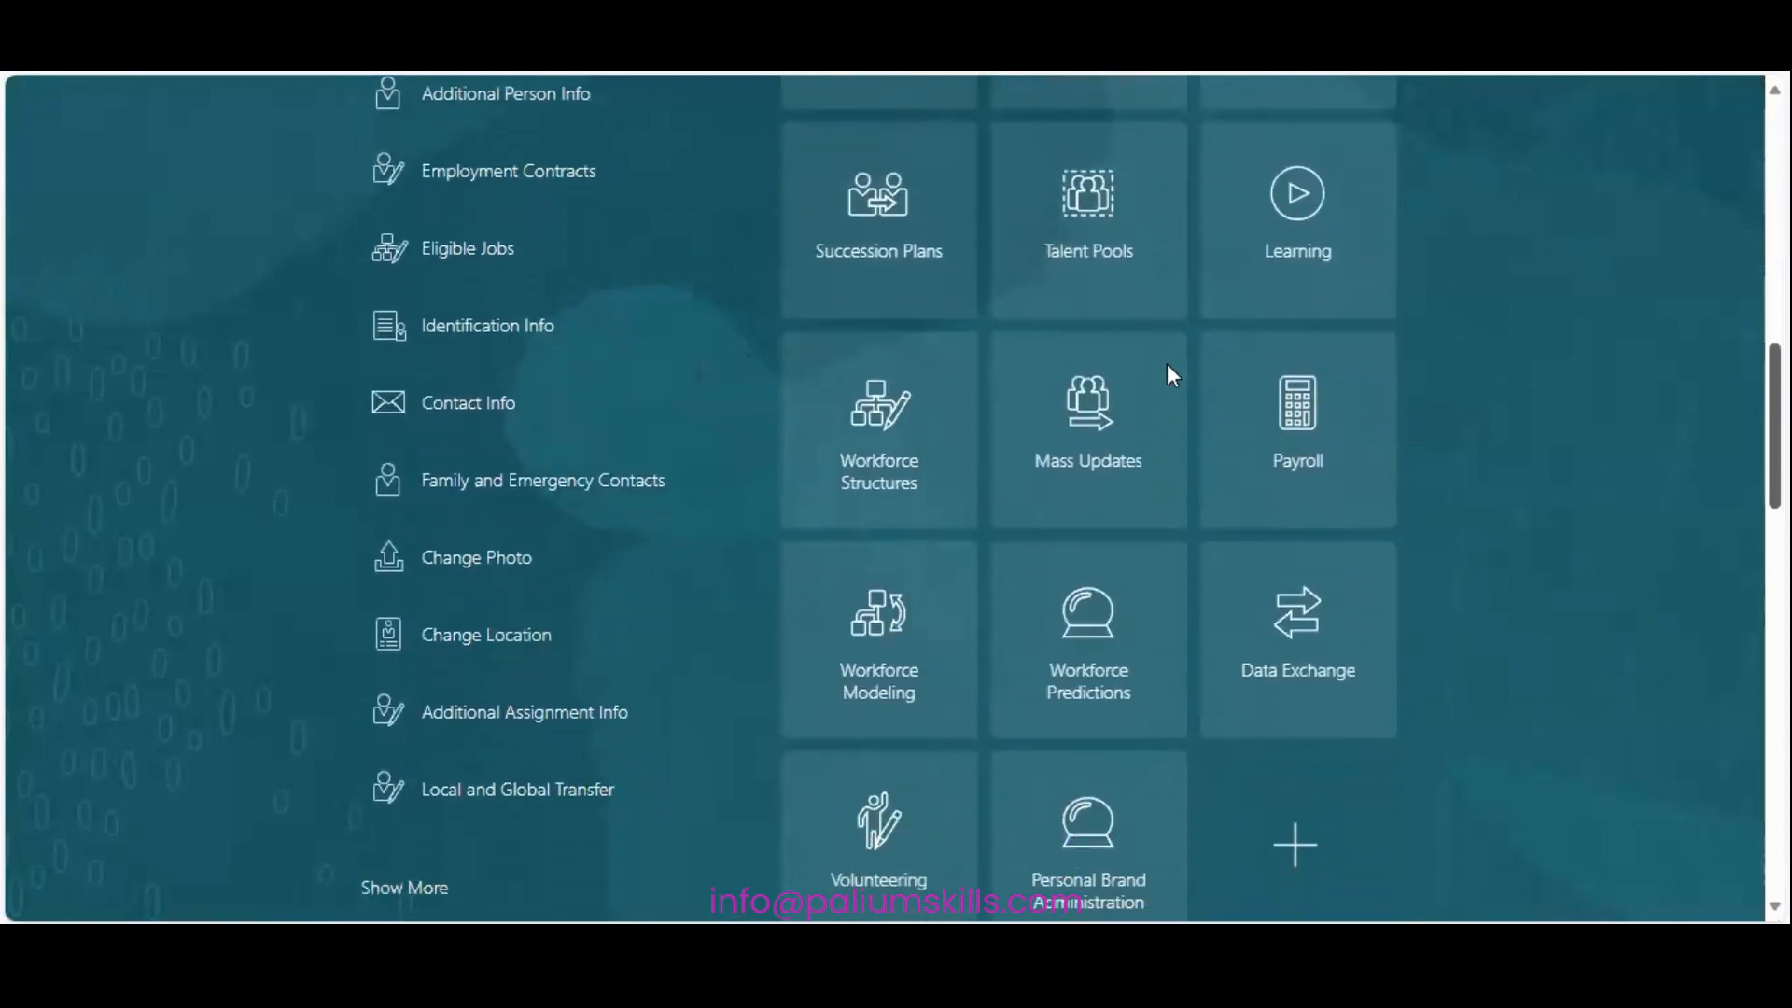
left_click(1281, 413)
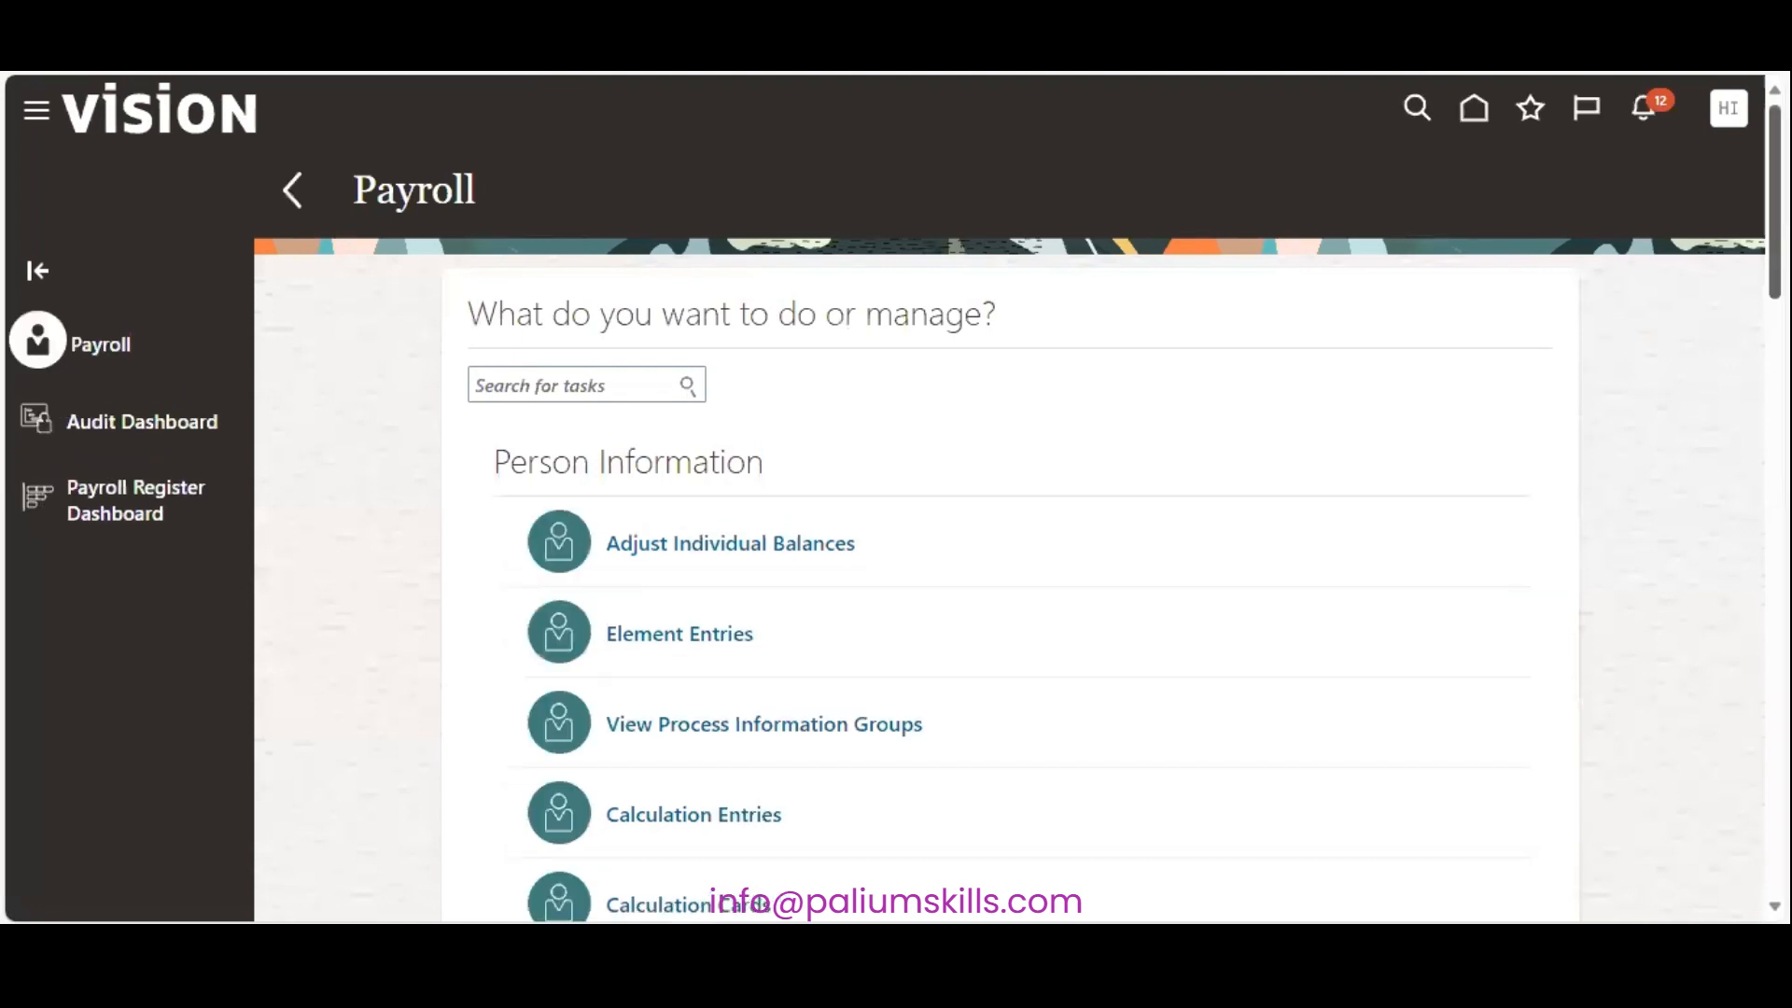
Step: Review the Payroll tasks under Person Information, Flow Submission and Results, and Administration
scroll(1736, 272, "down", 6)
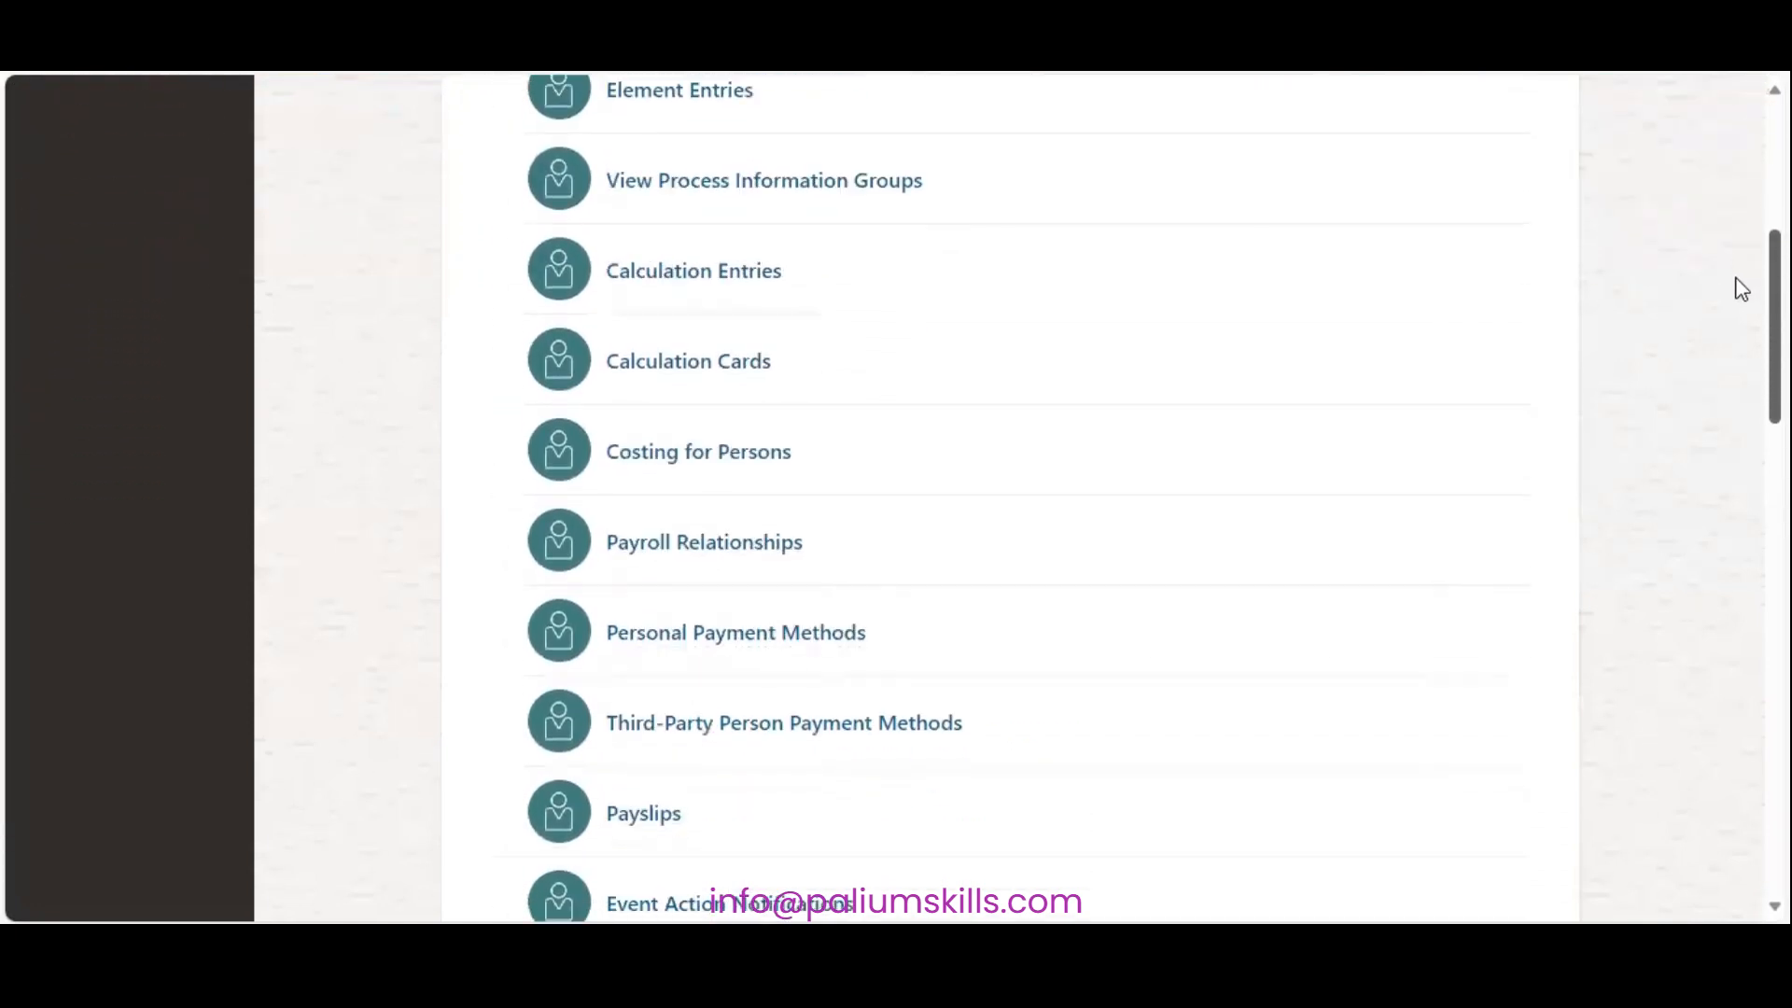
scroll(1008, 494, "down", 4)
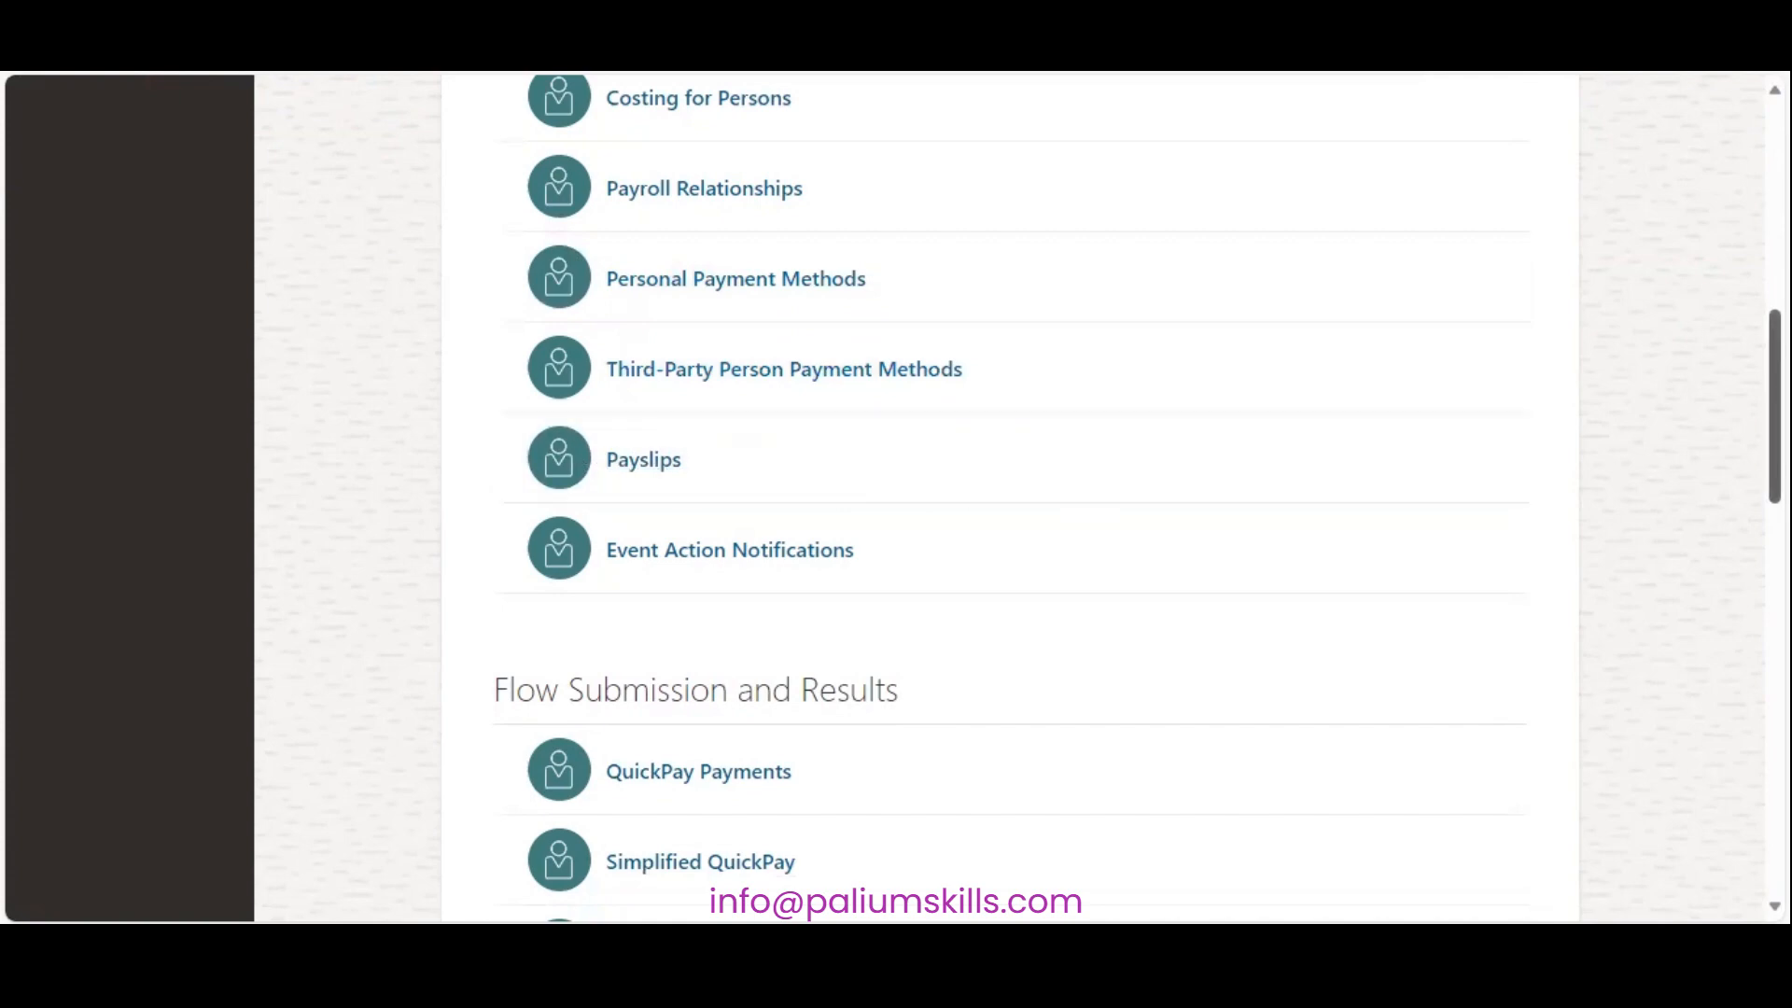
scroll(1008, 495, "down", 14)
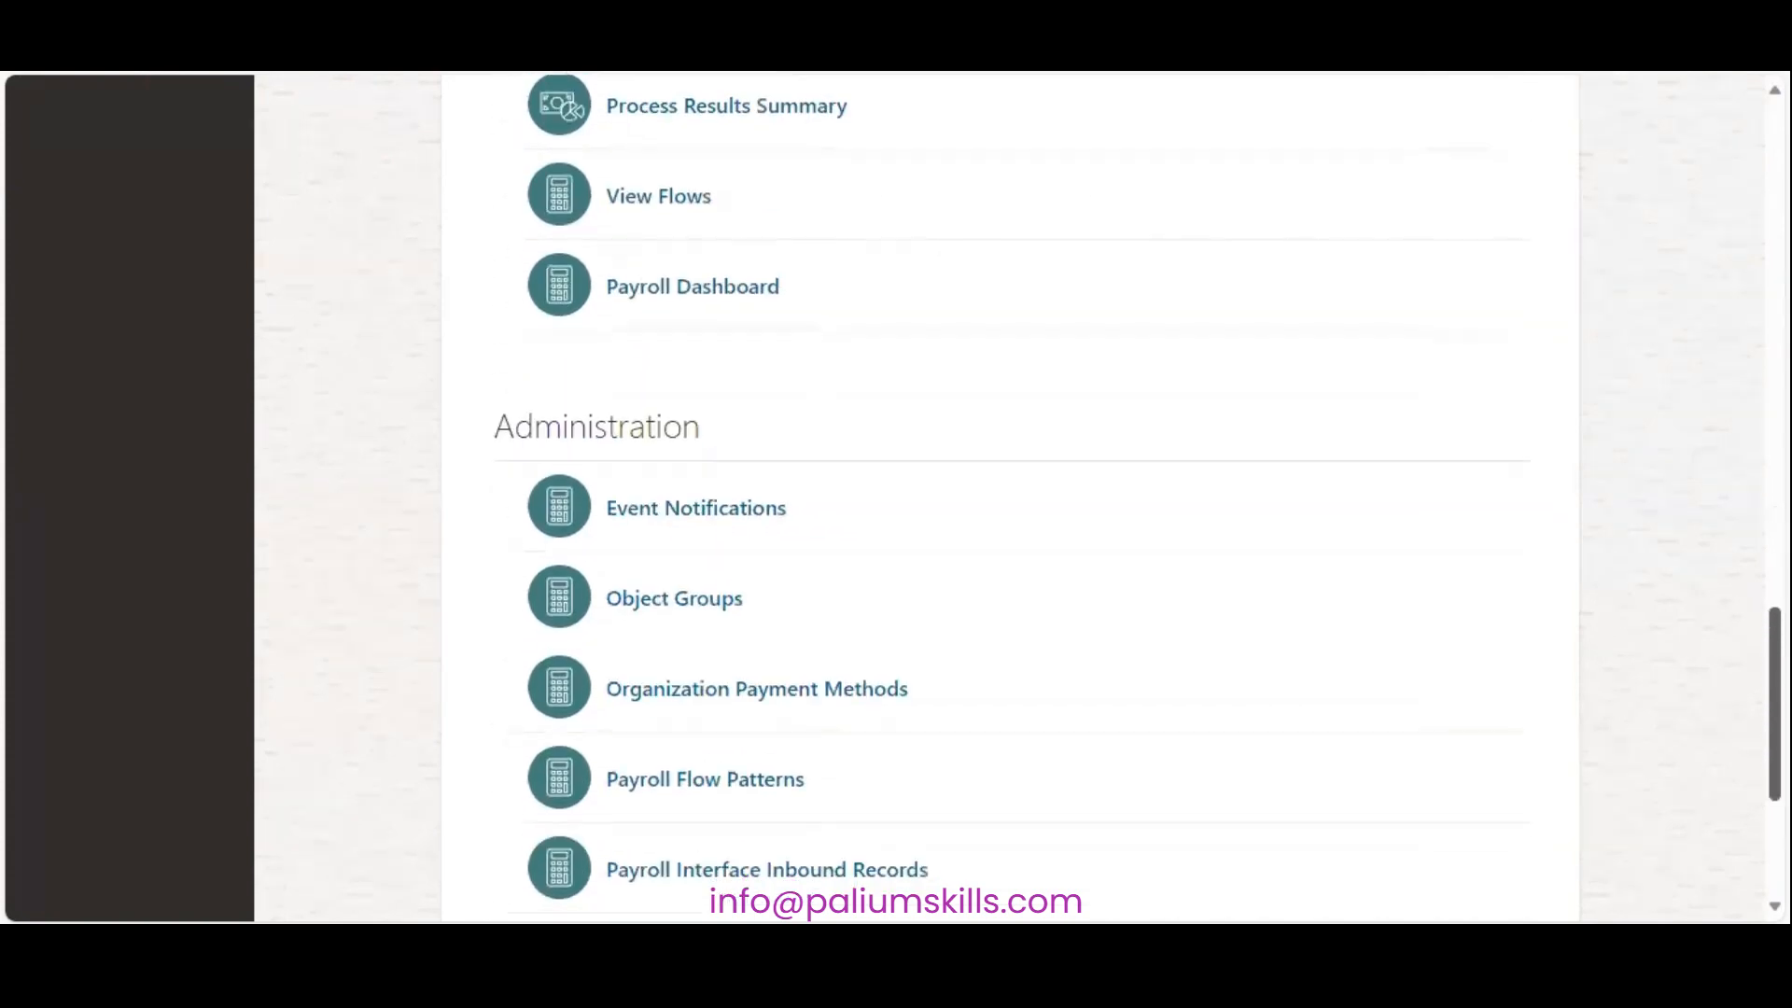
scroll(1008, 495, "down", 4)
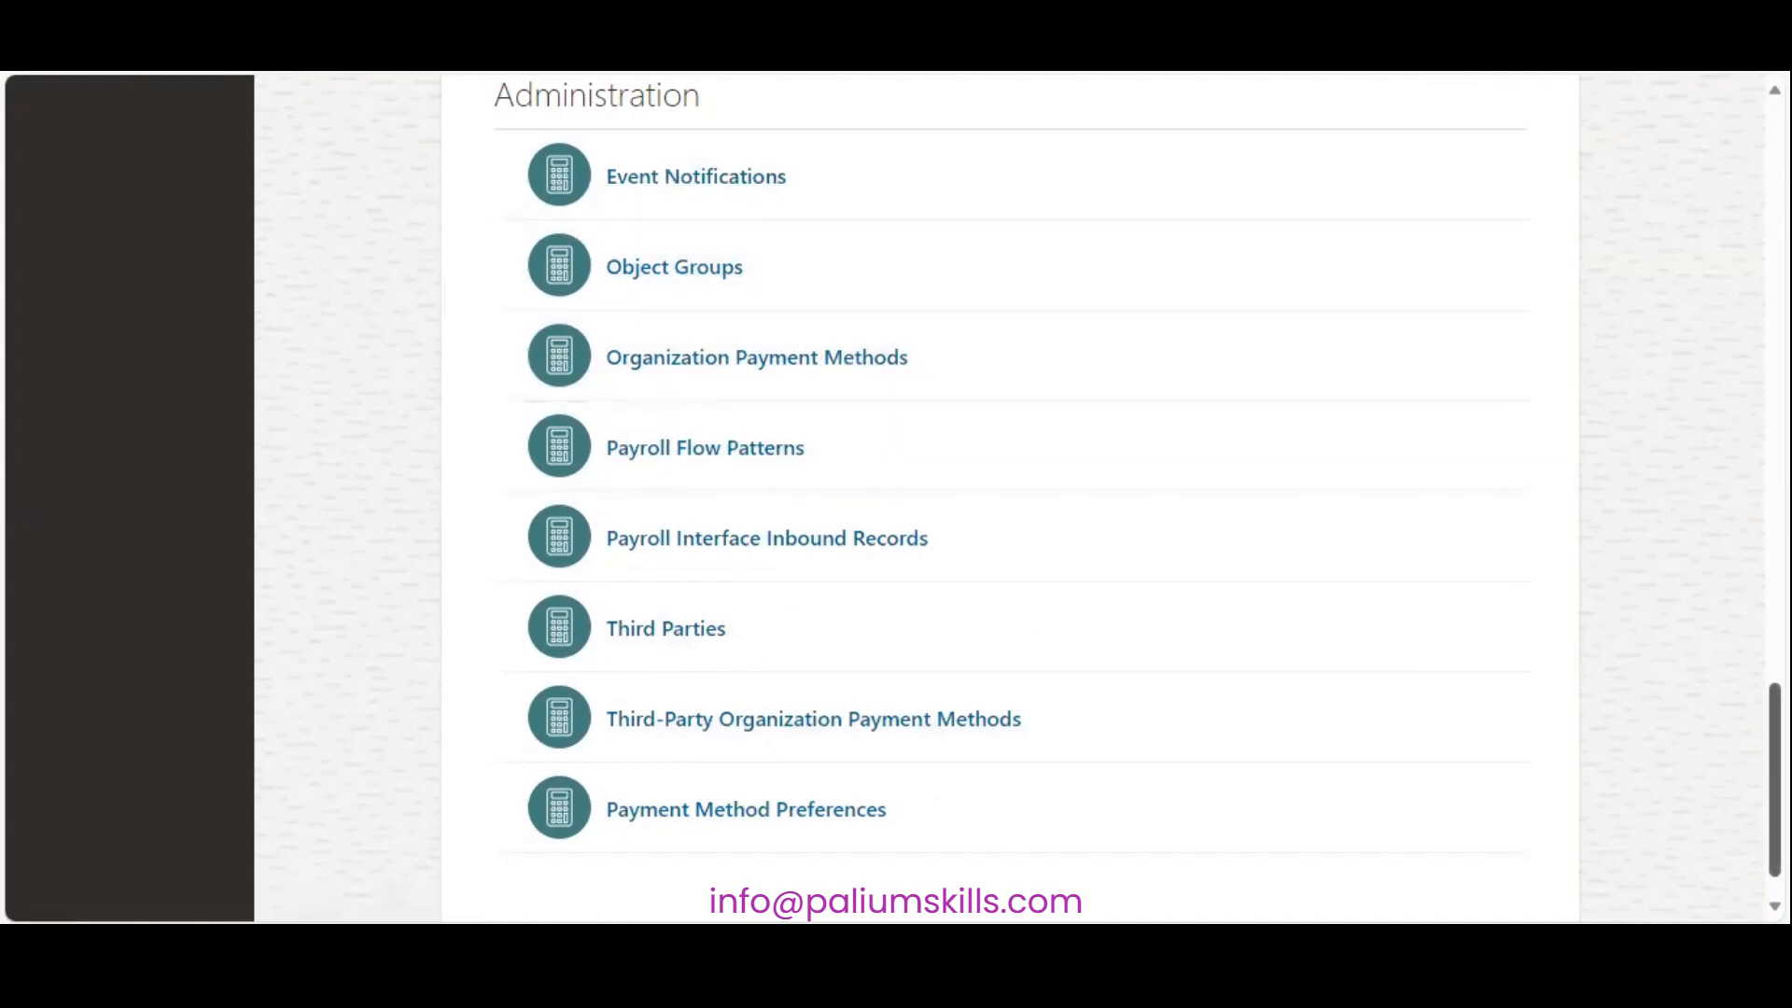
scroll(1112, 502, "down", 1)
scroll(1113, 502, "up", 2)
scroll(1010, 499, "up", 10)
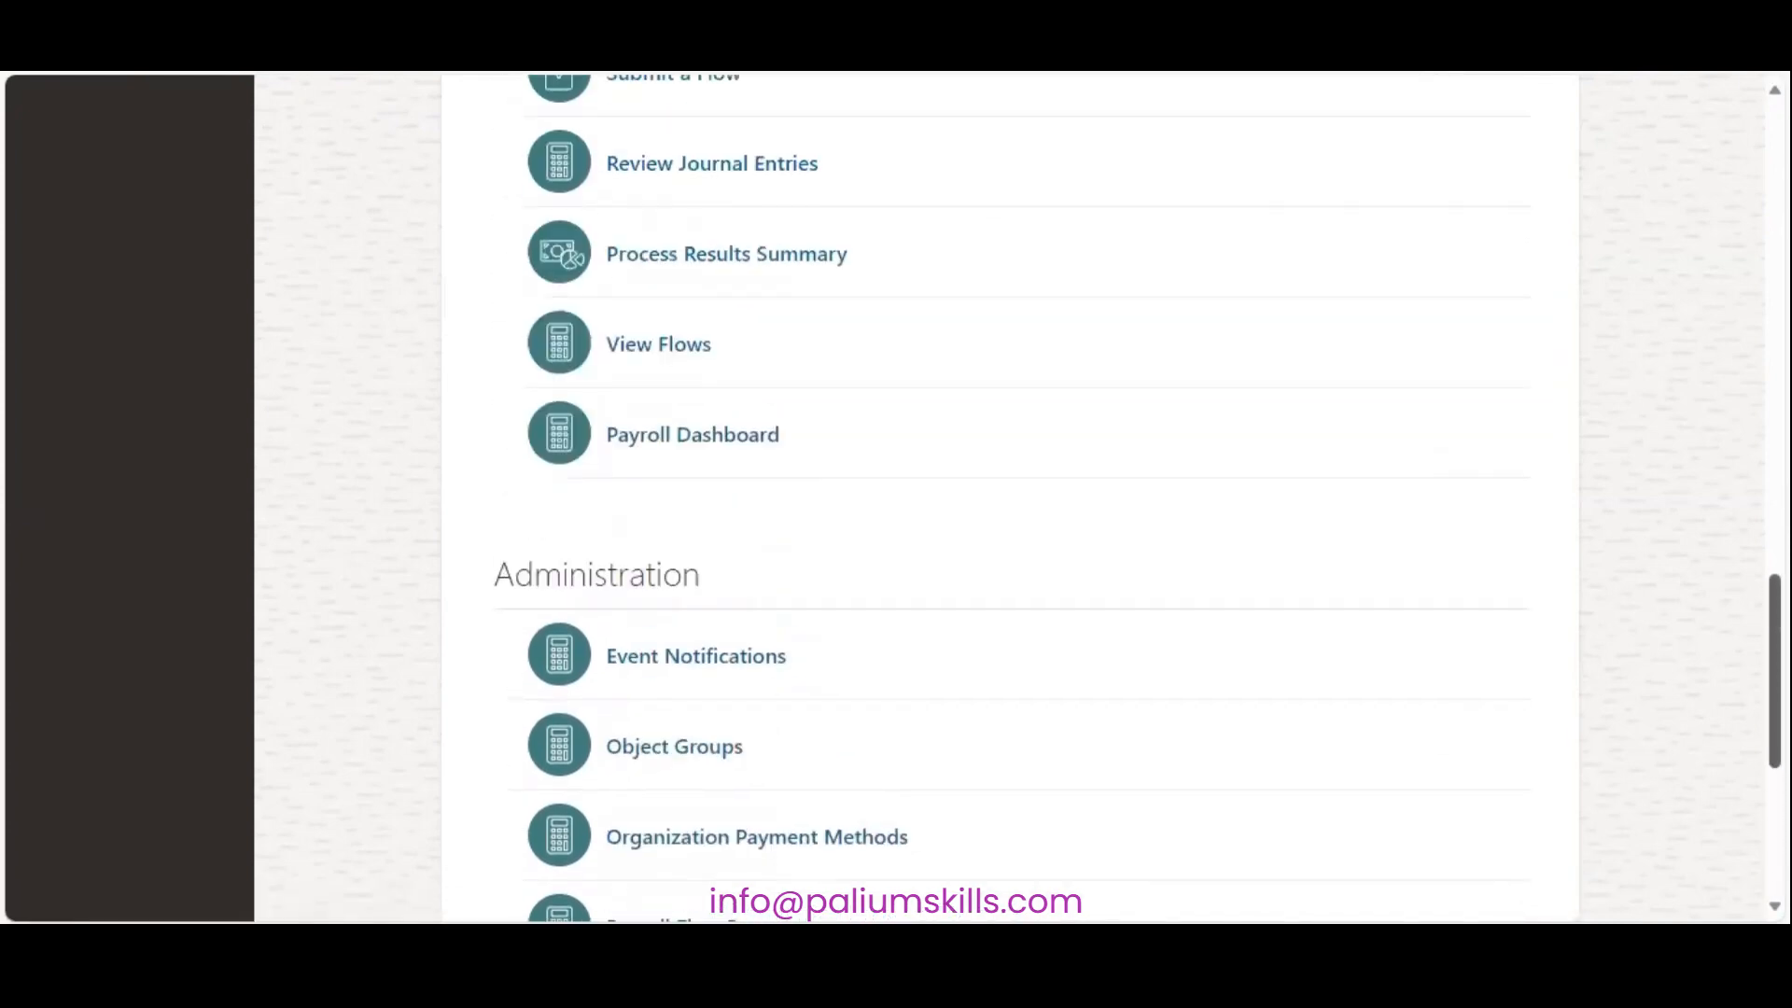
scroll(1010, 499, "up", 7)
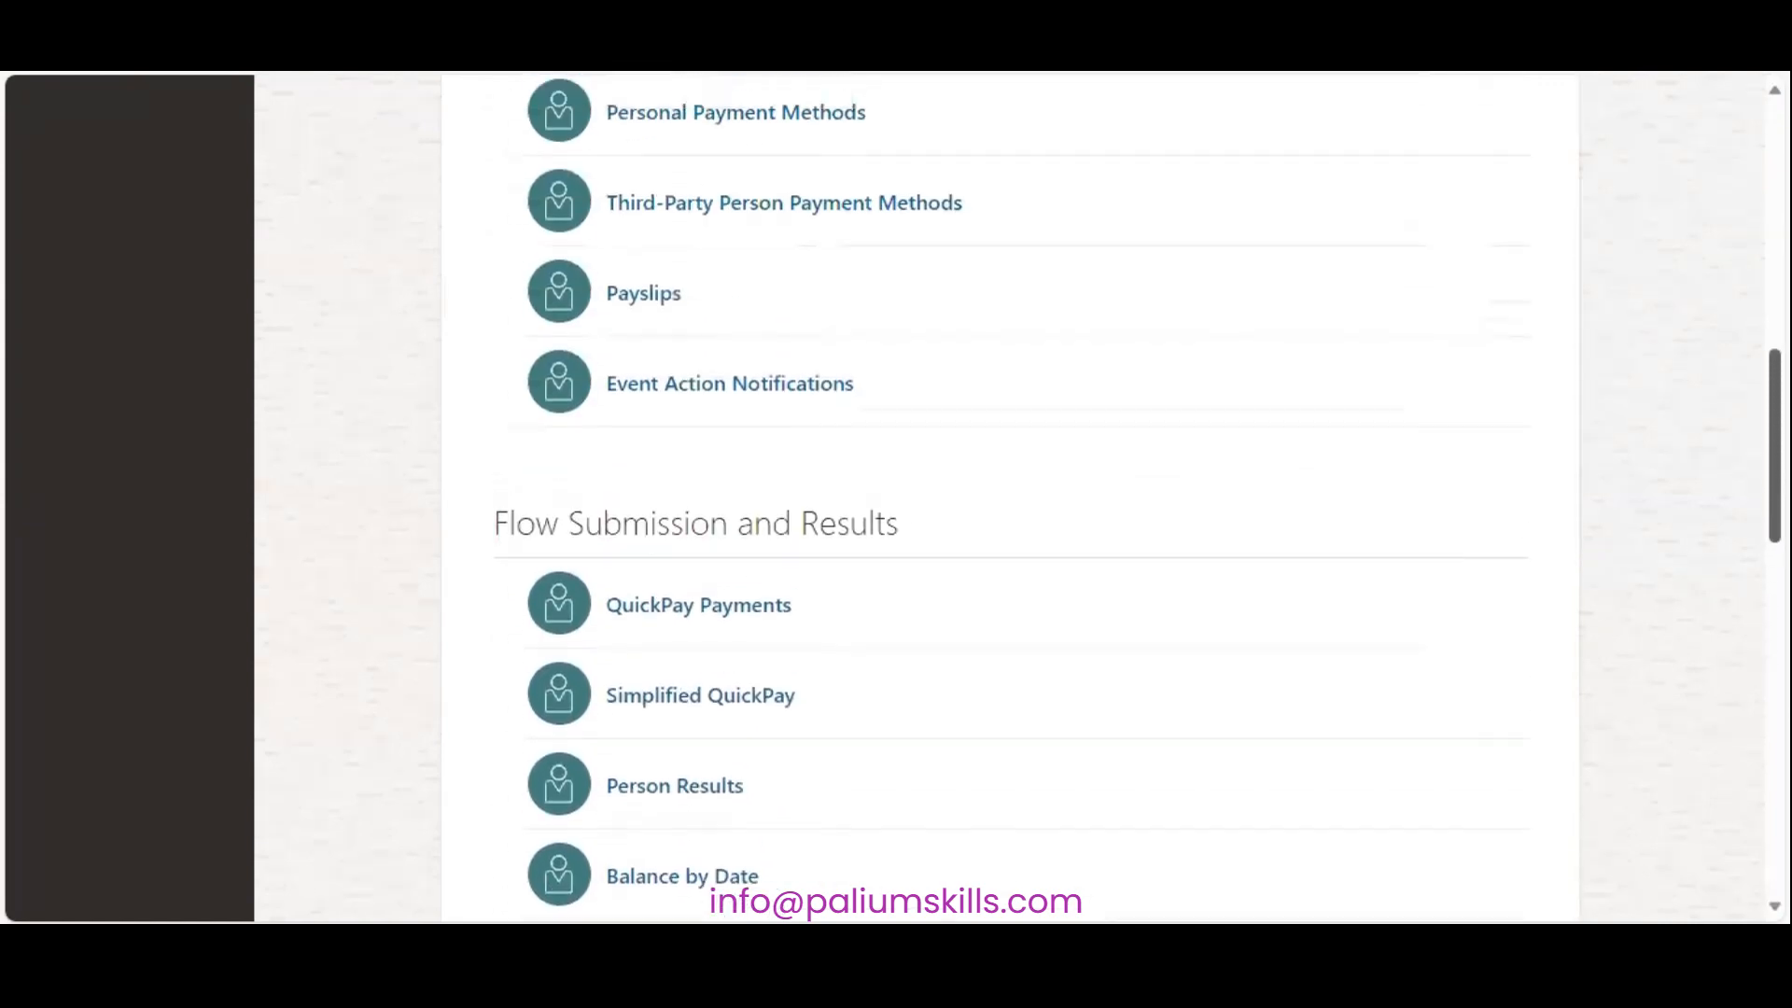
scroll(1010, 499, "down", 7)
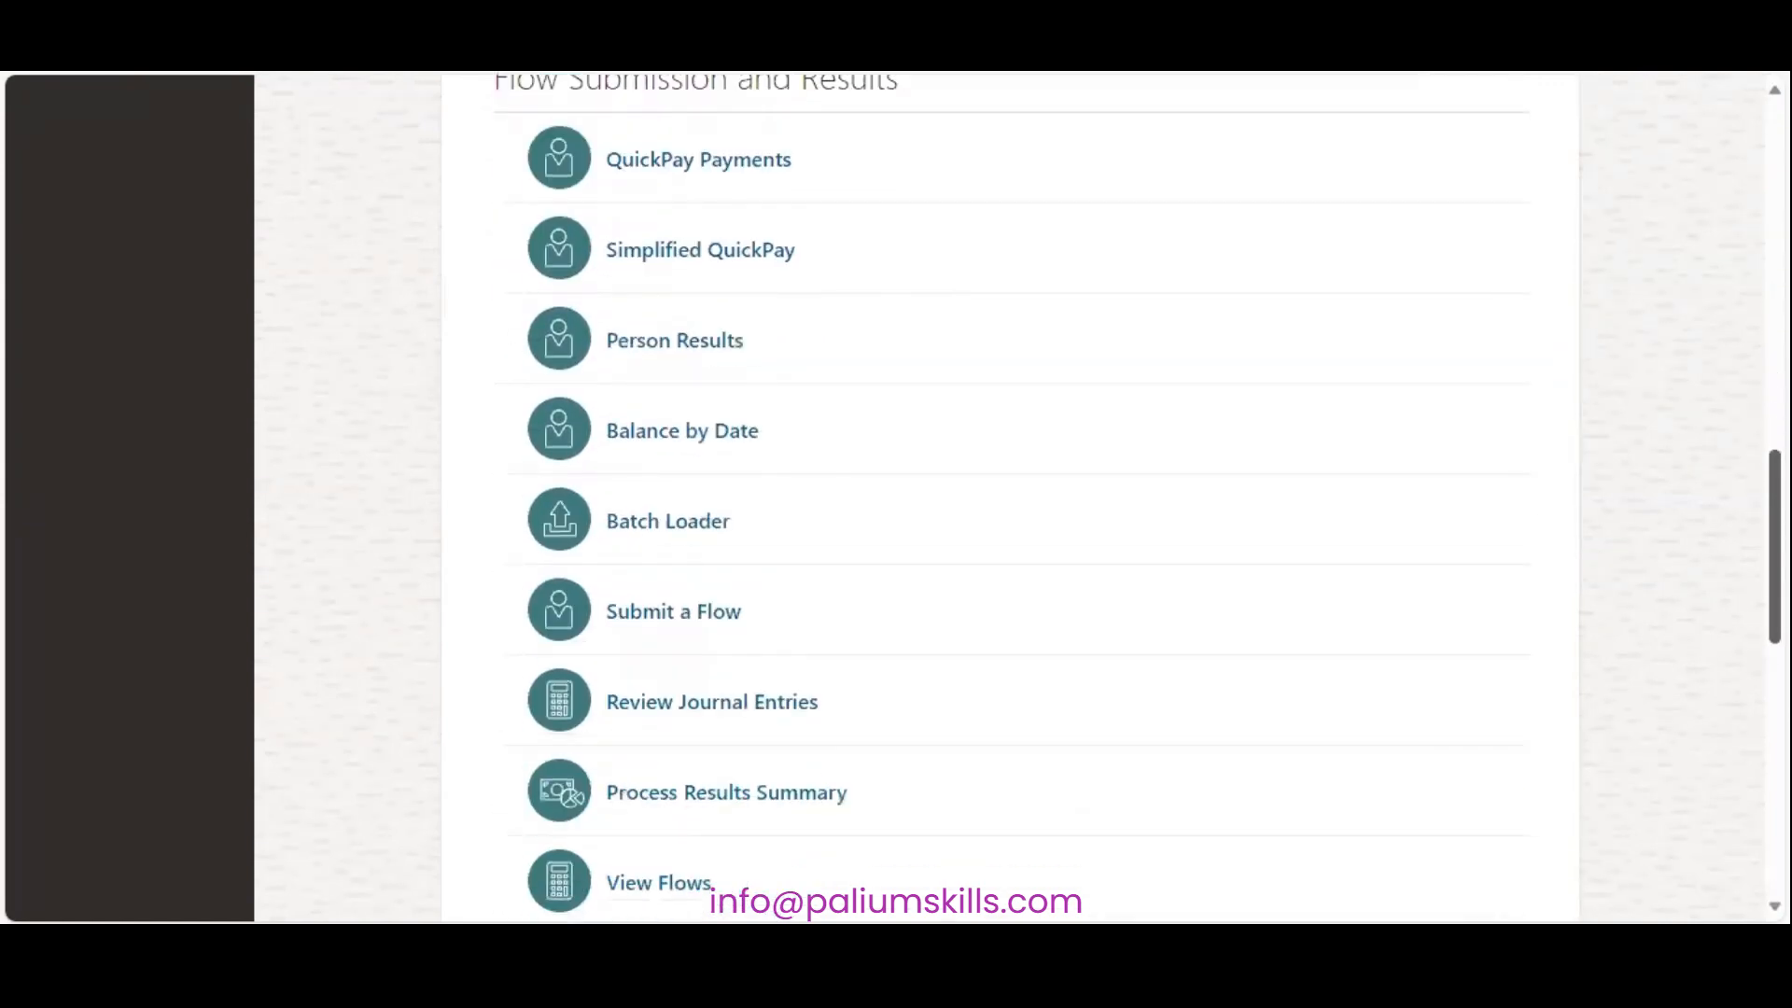
scroll(1010, 499, "up", 15)
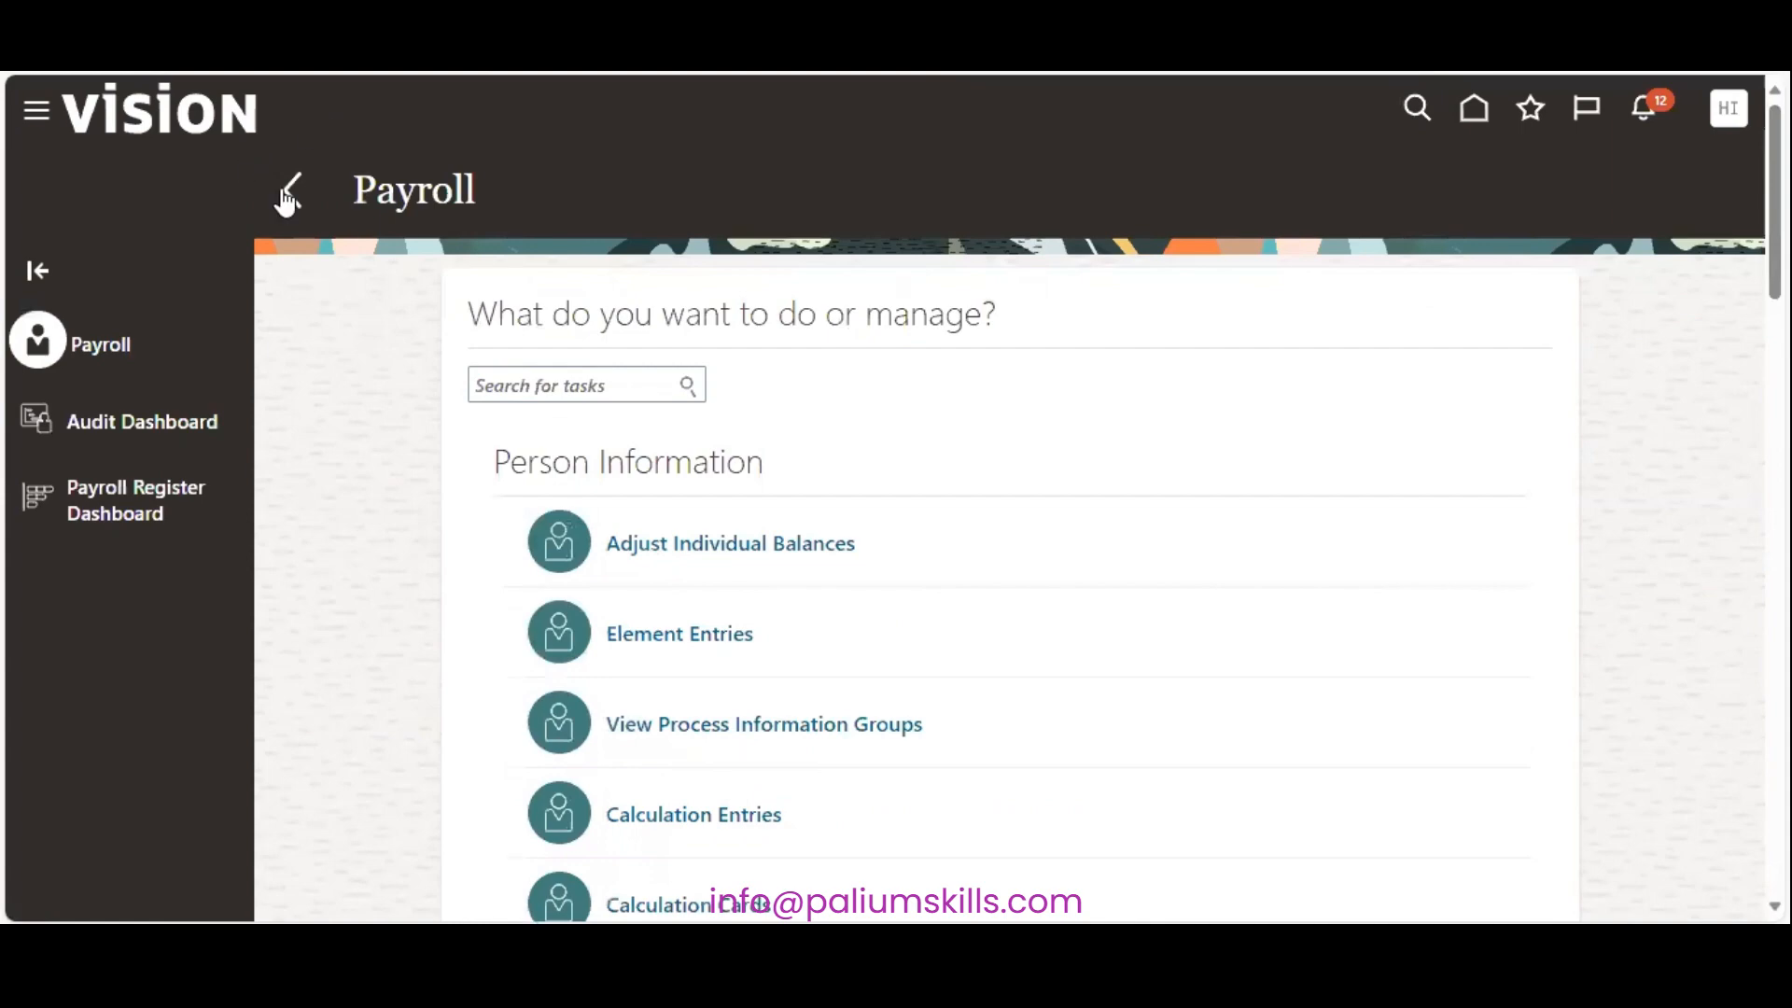
Step: Return to the home page, search people and actions for "Element" and choose the Elements action
left_click(292, 193)
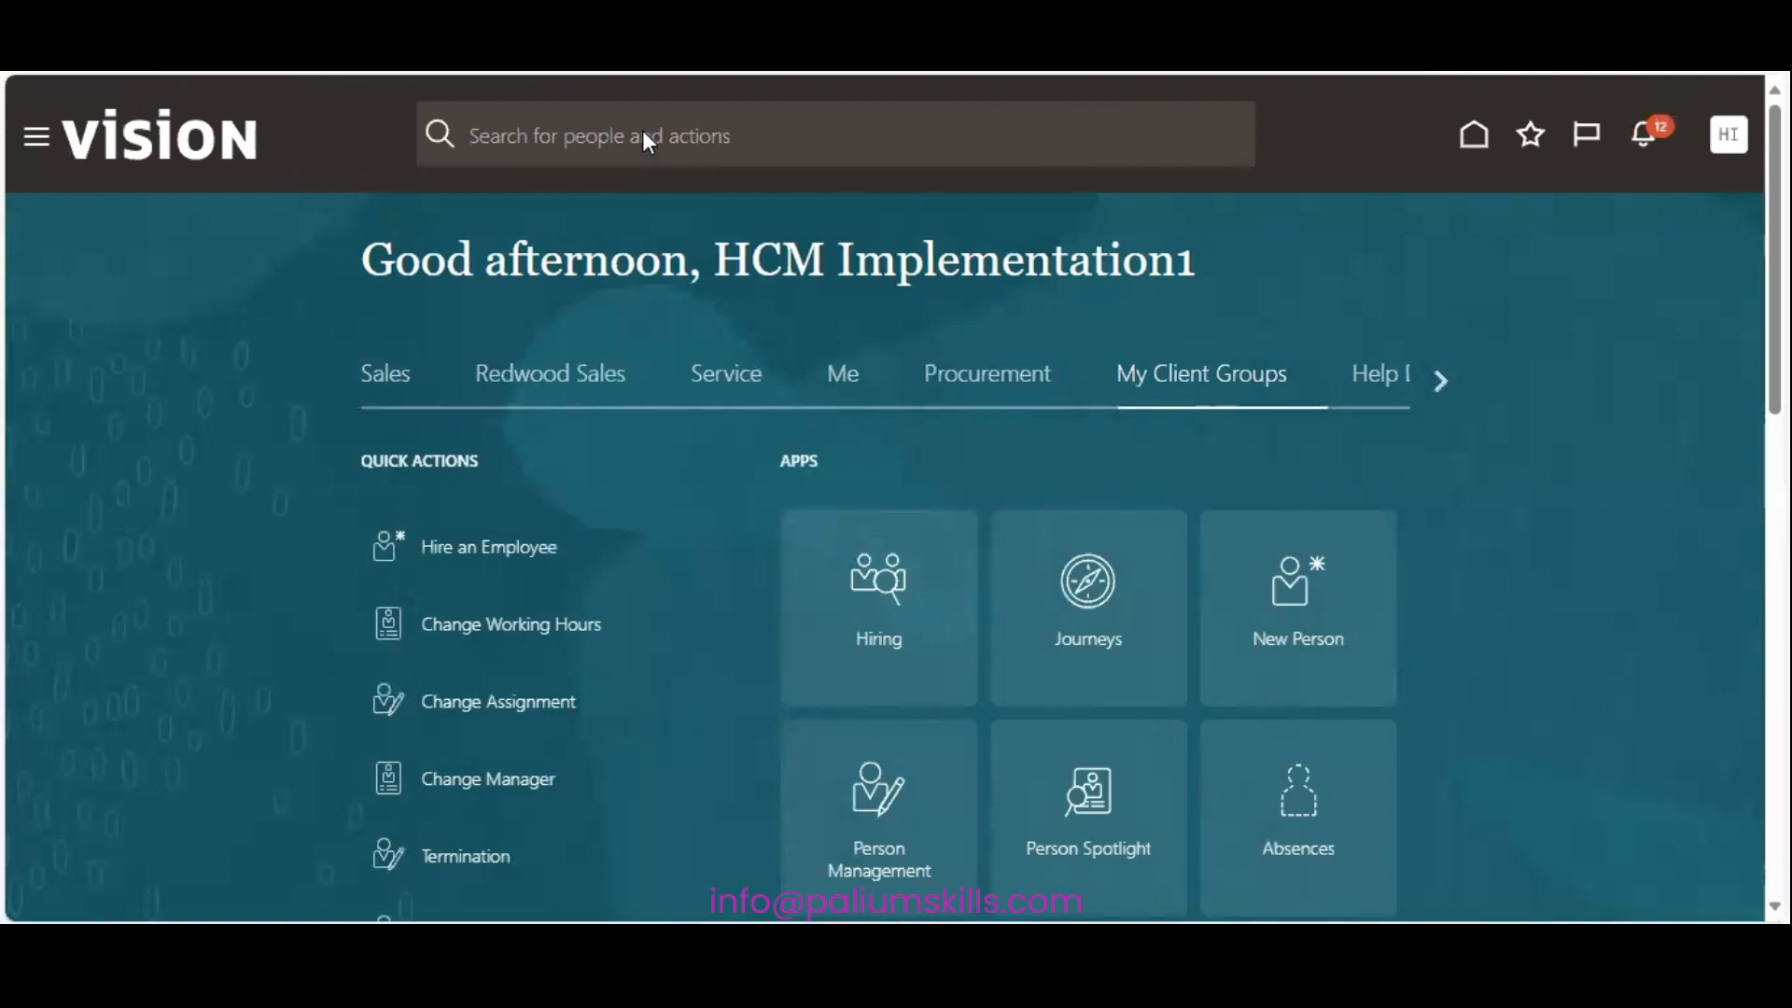
left_click(519, 129)
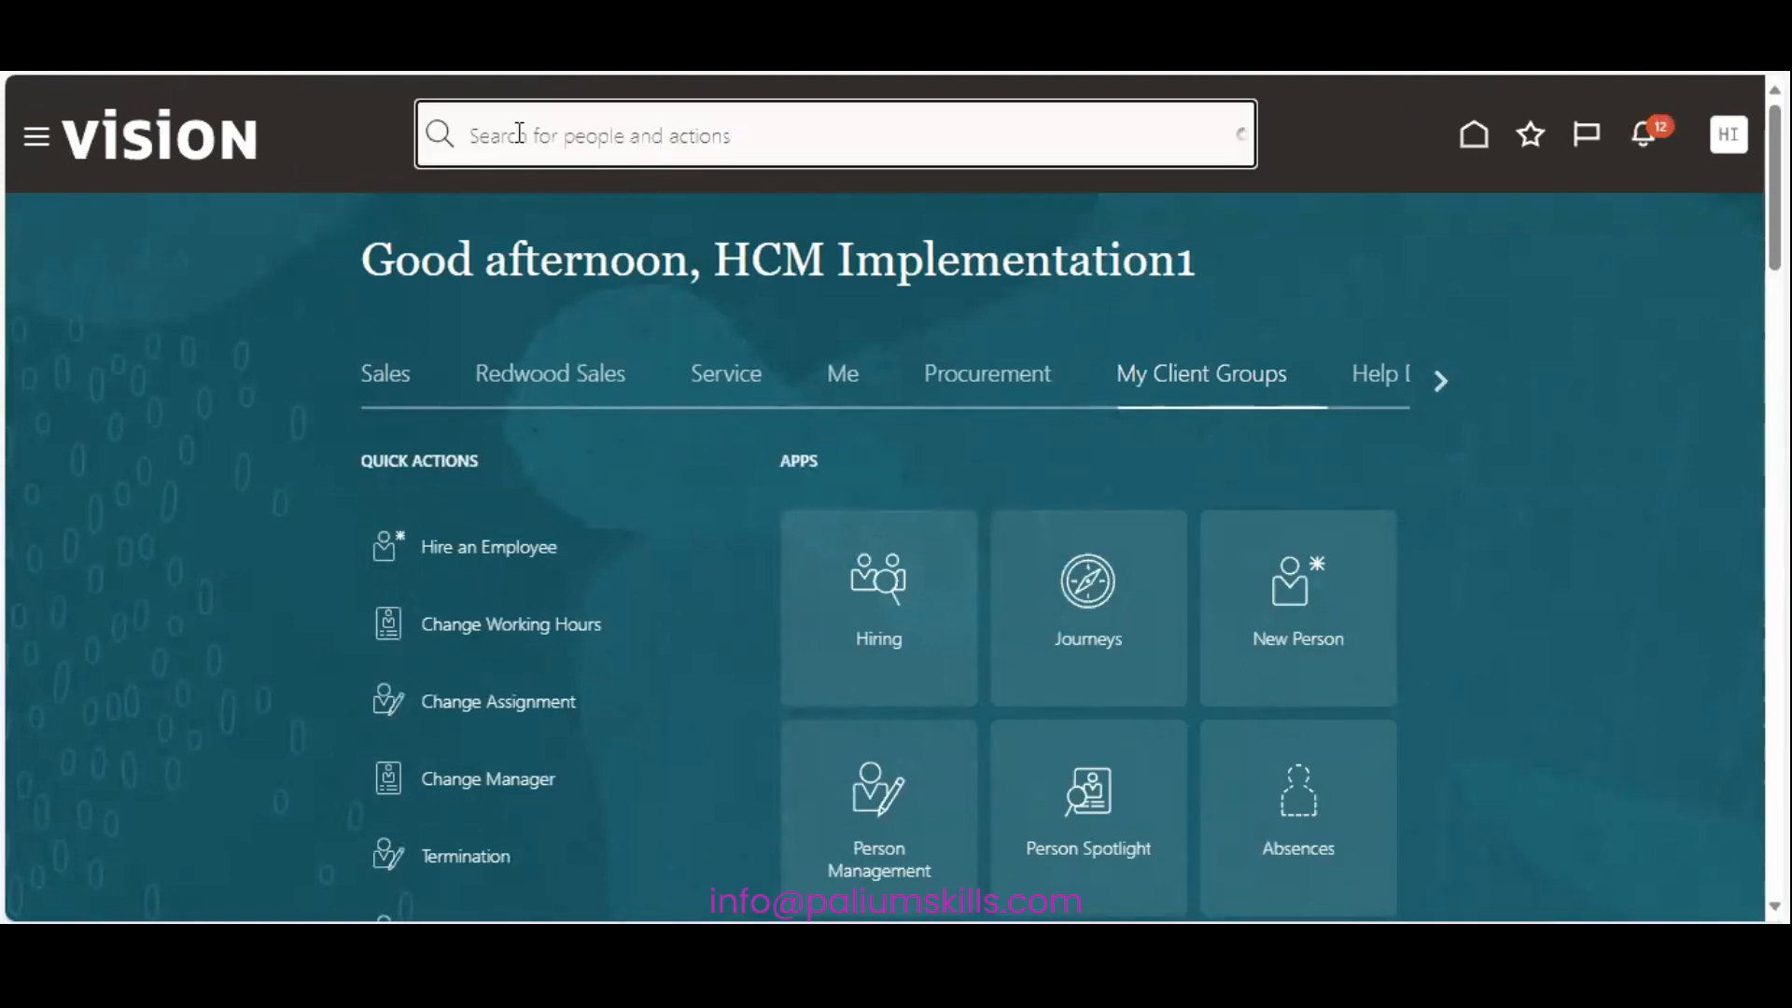
type("Elle")
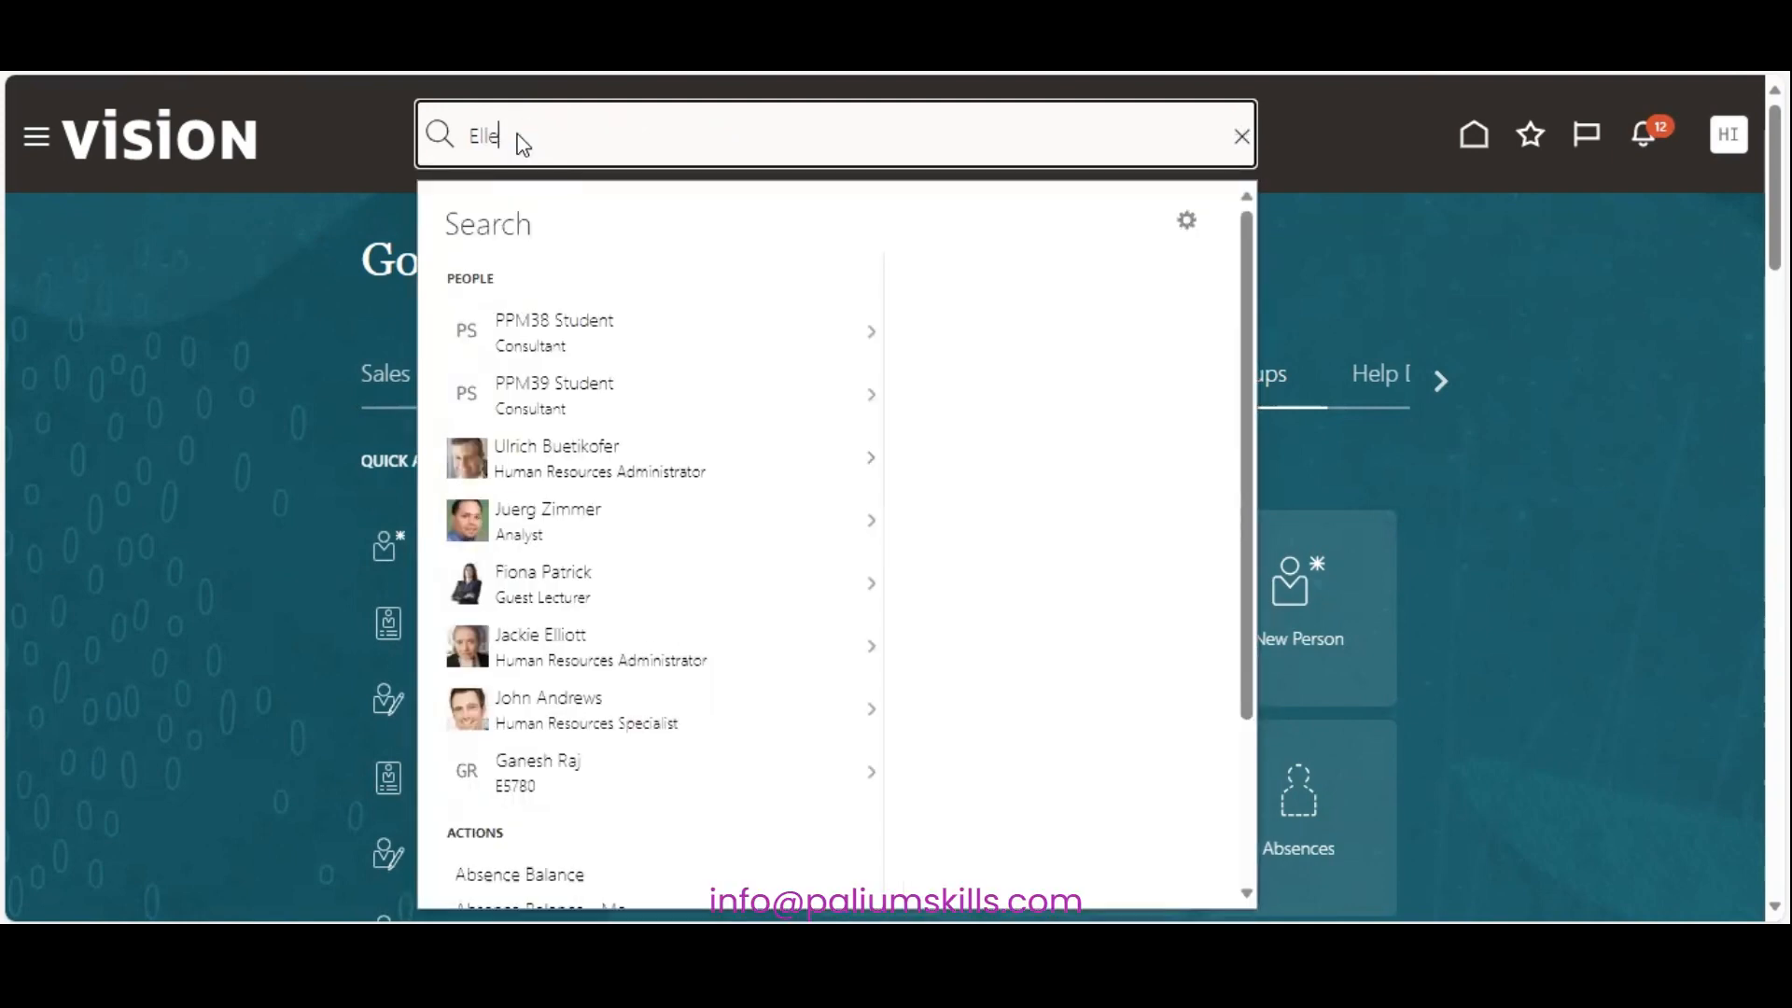
key("BackSpace")
key("BackSpace")
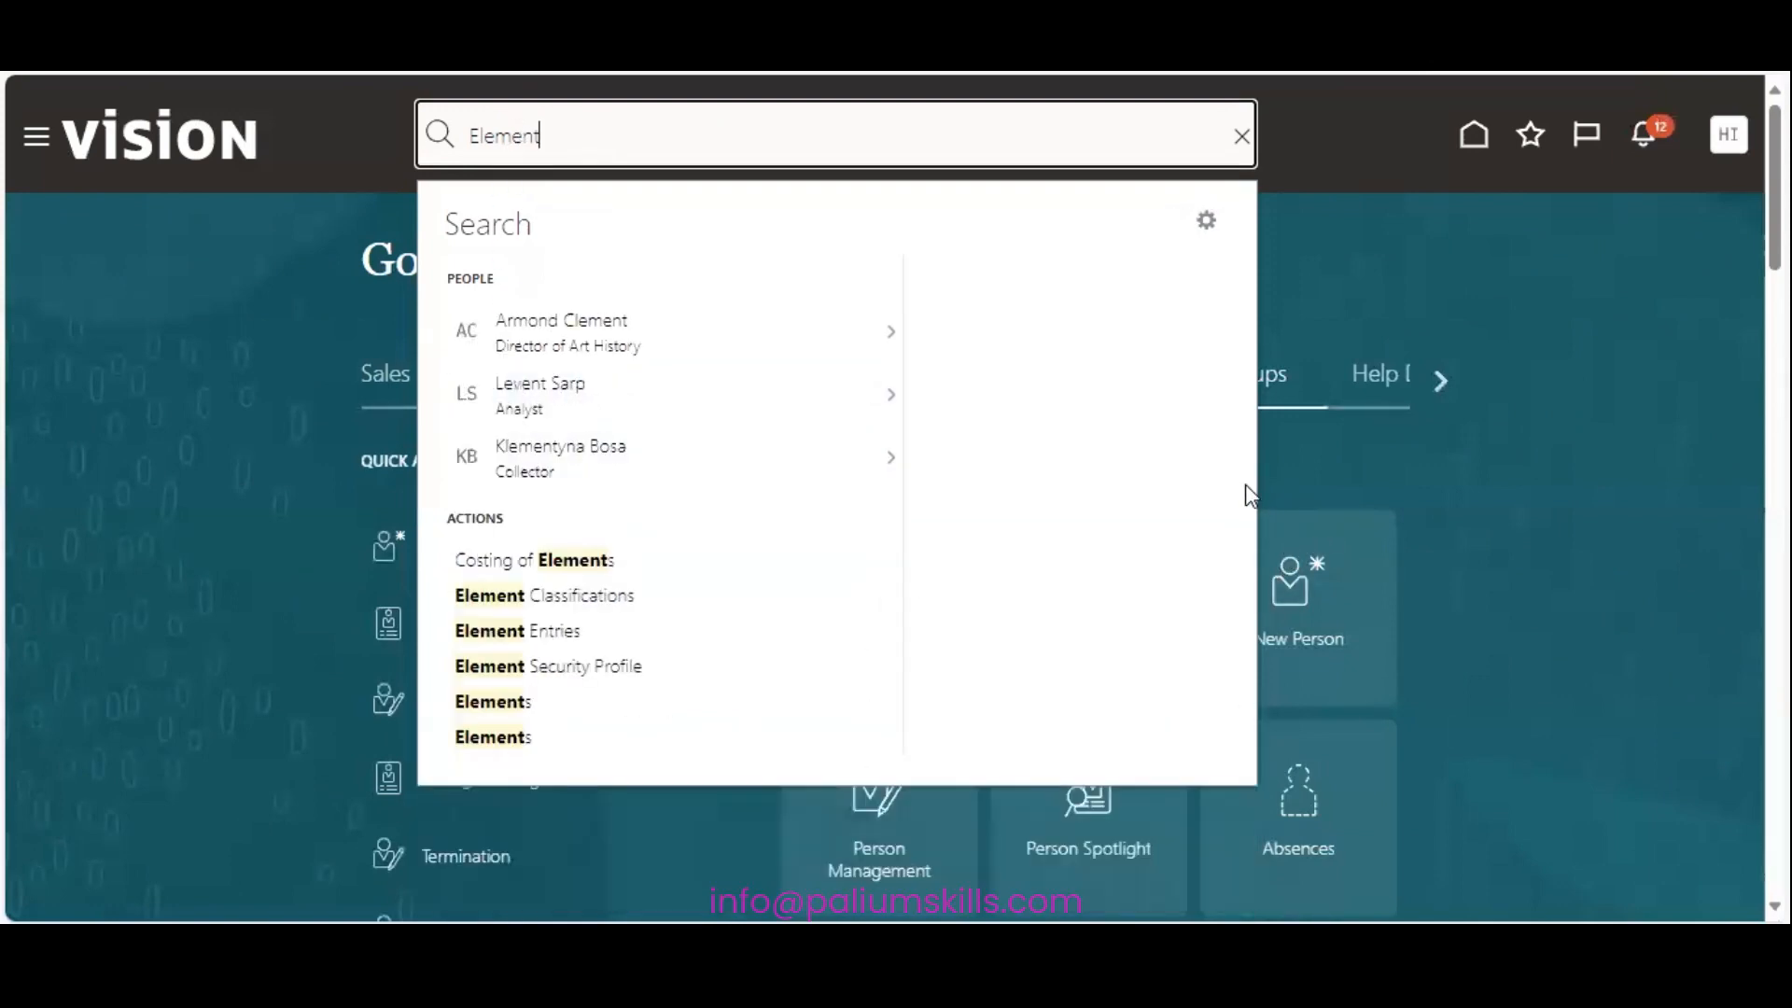
left_click(510, 711)
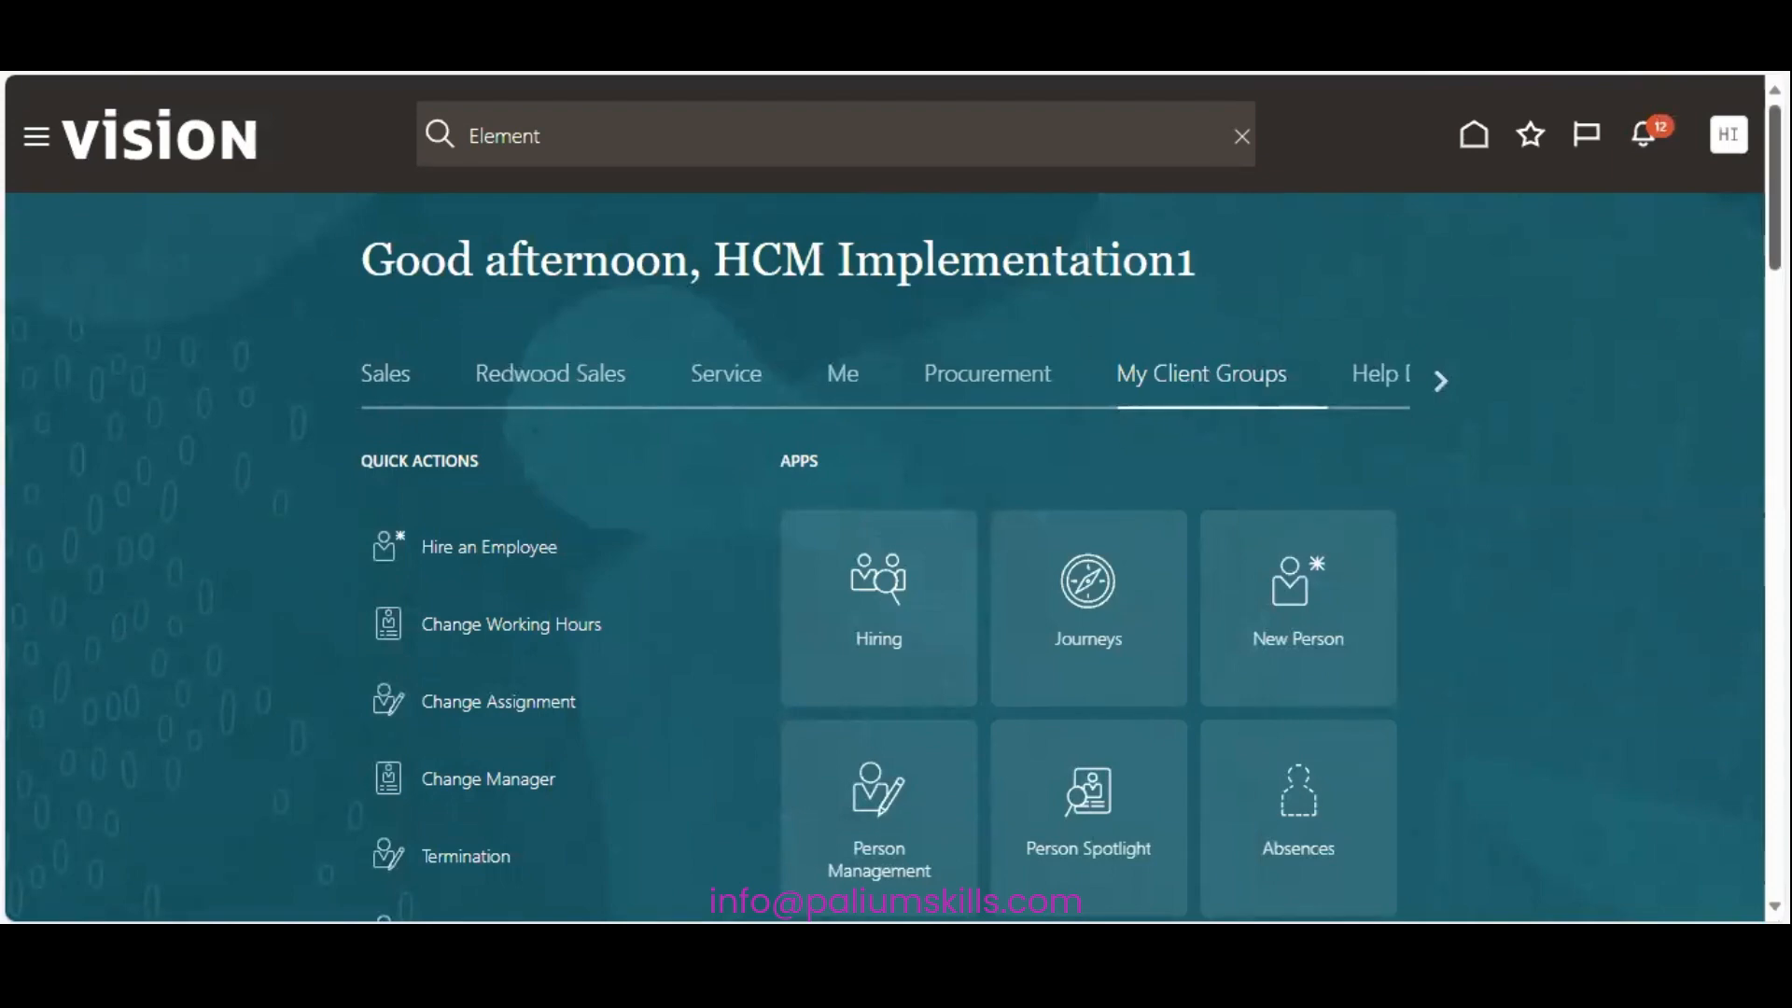
Step: Find "Elemen" in the full list of My Client Groups quick actions and open the Elements page under compensation
scroll(896, 504, "down", 9)
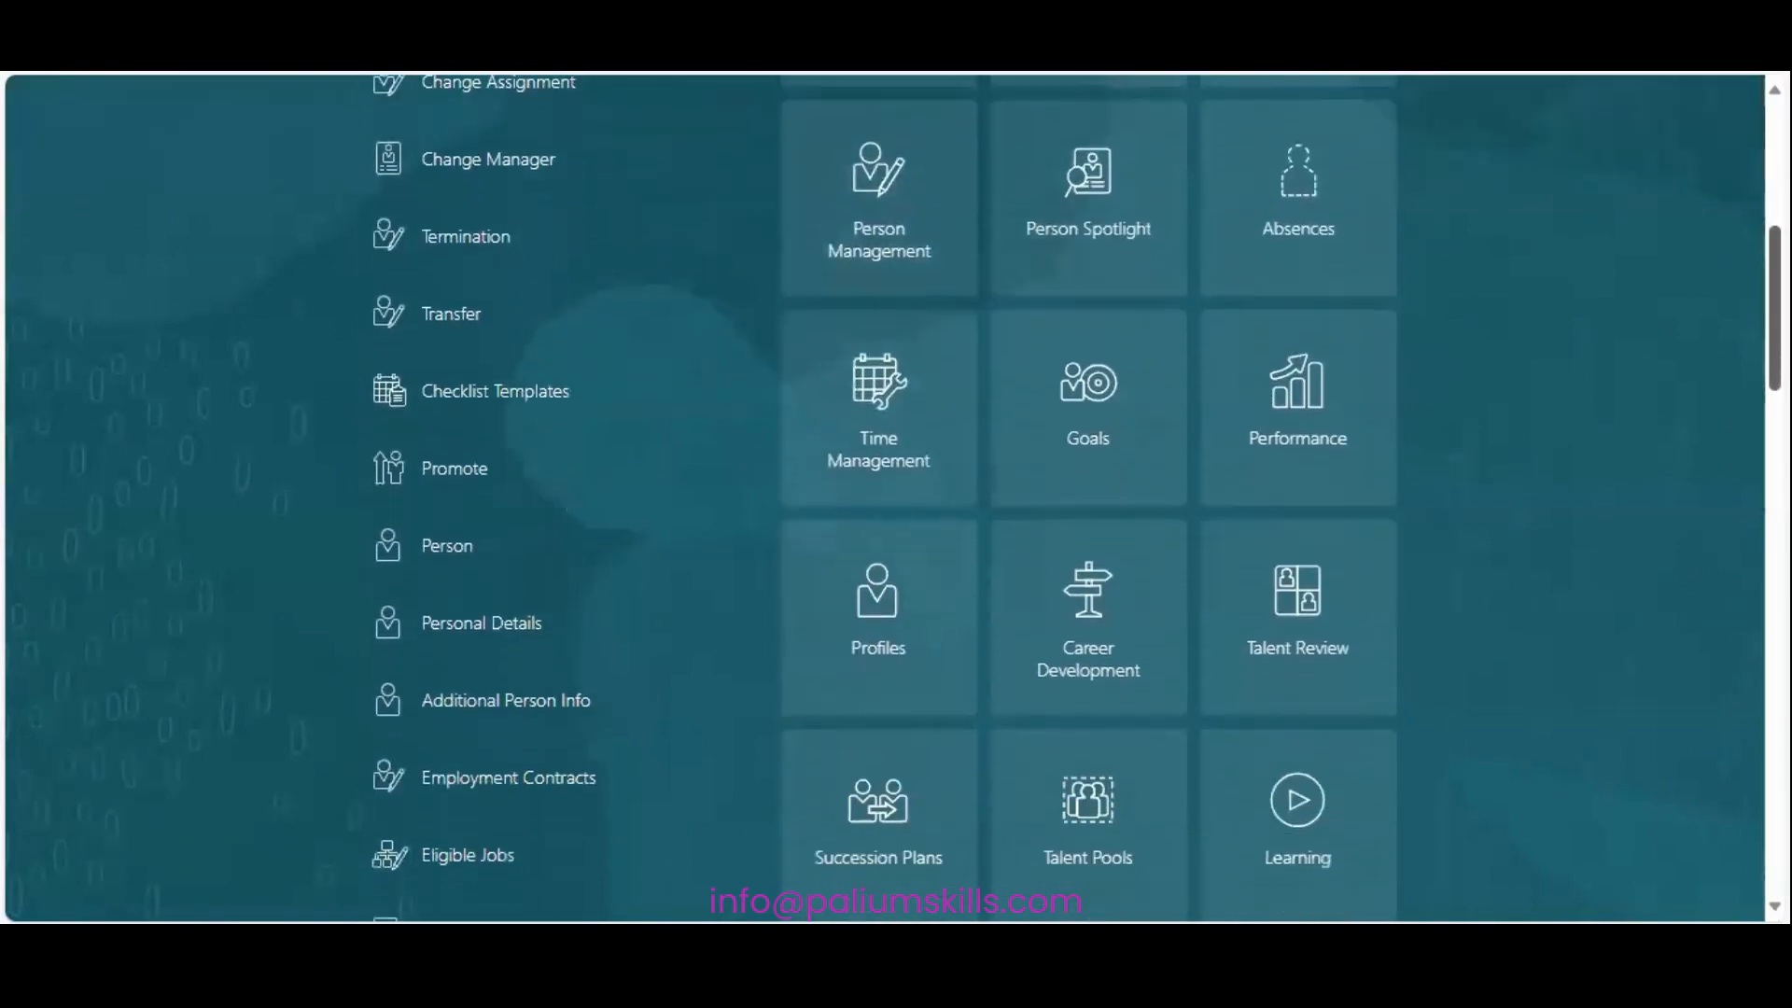
scroll(1236, 577, "down", 7)
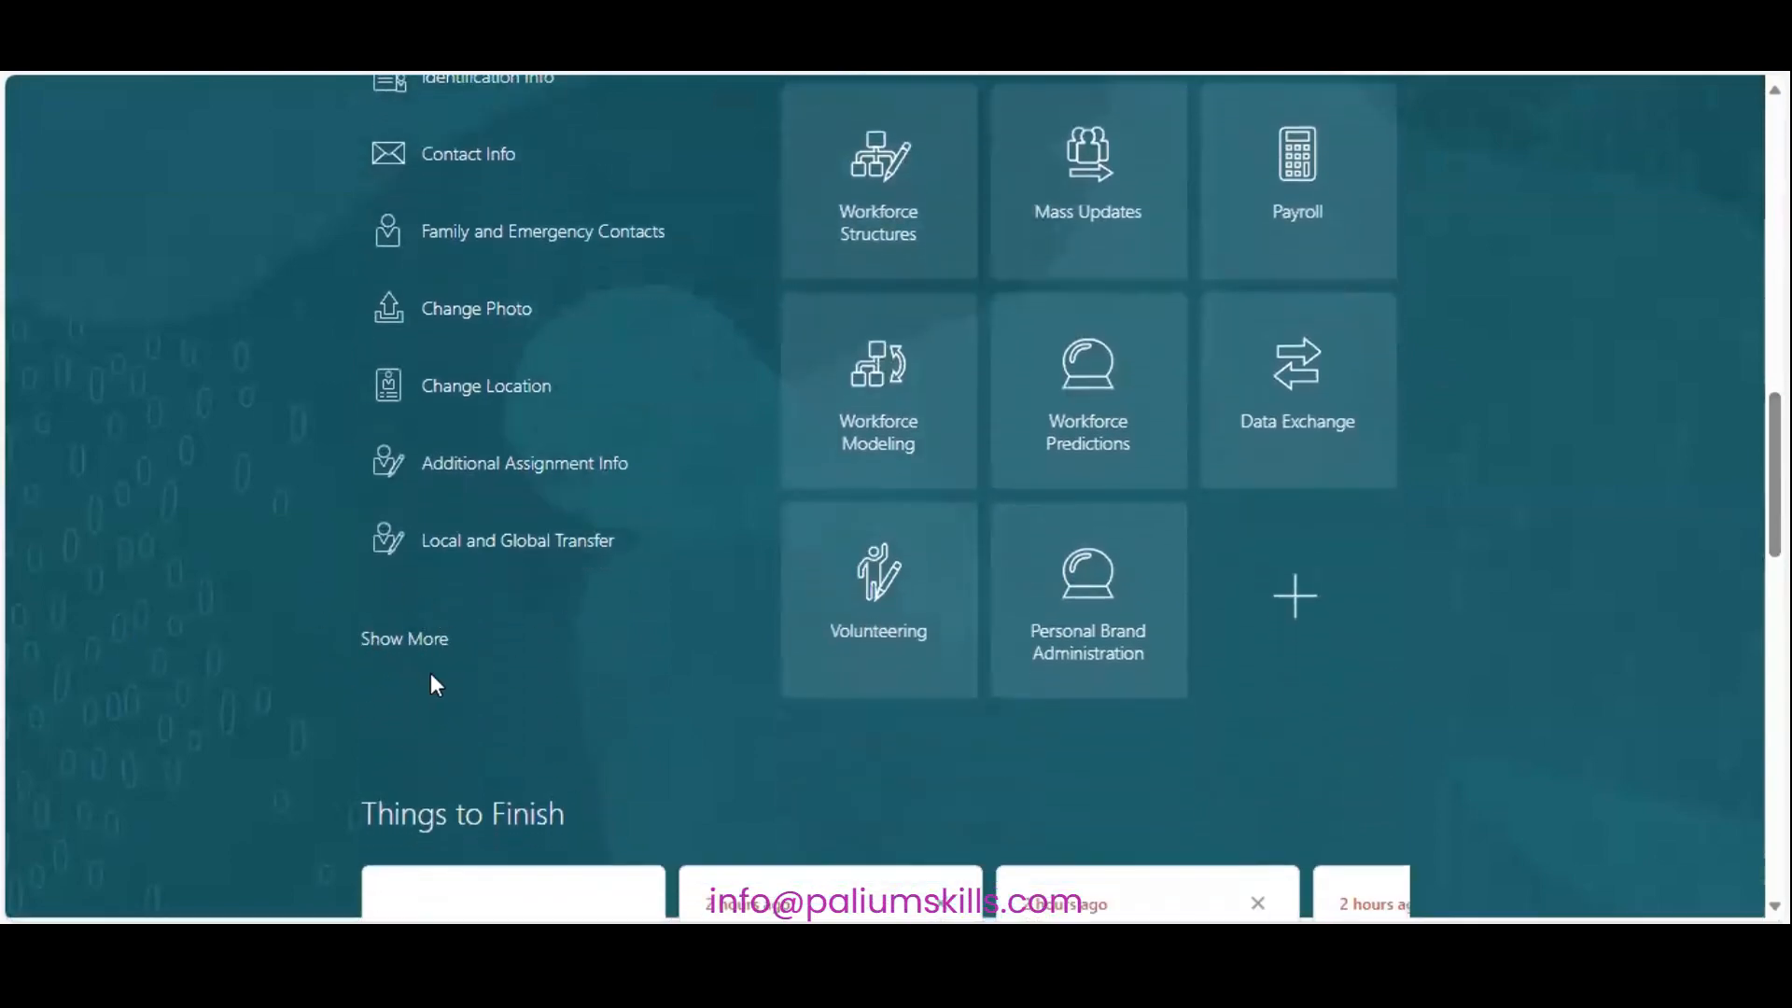
left_click(423, 640)
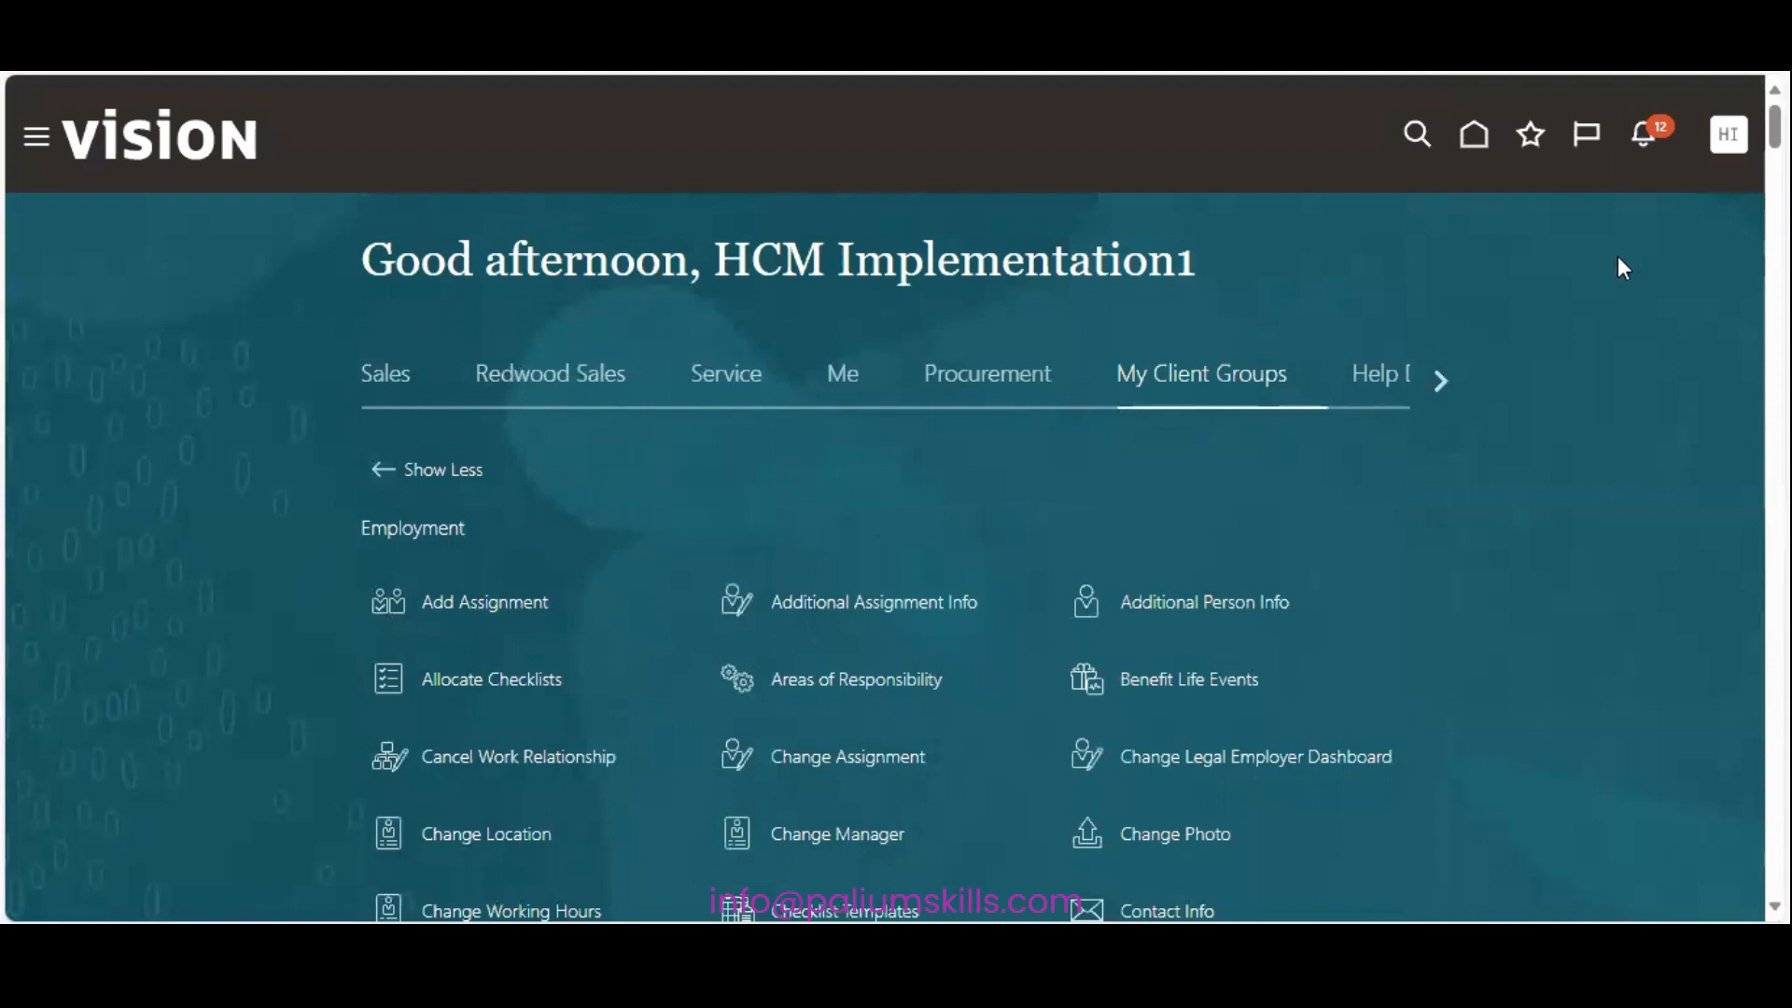
key("ctrl+f")
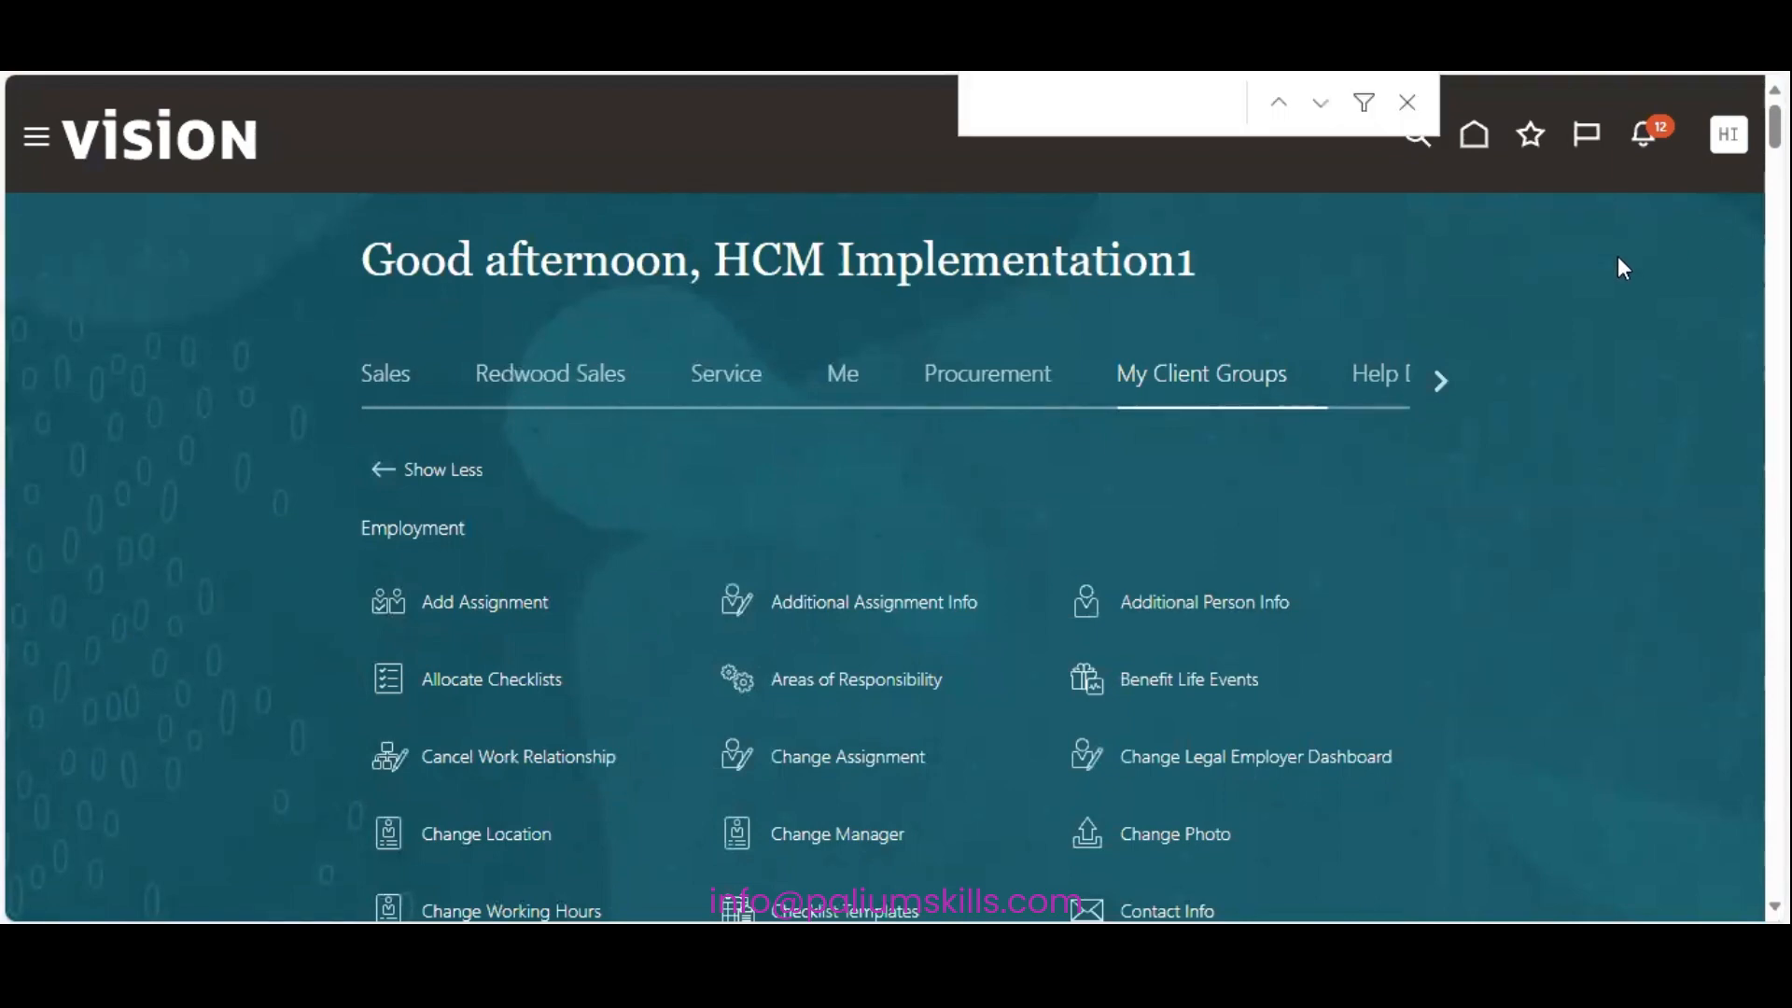
type("Elemen")
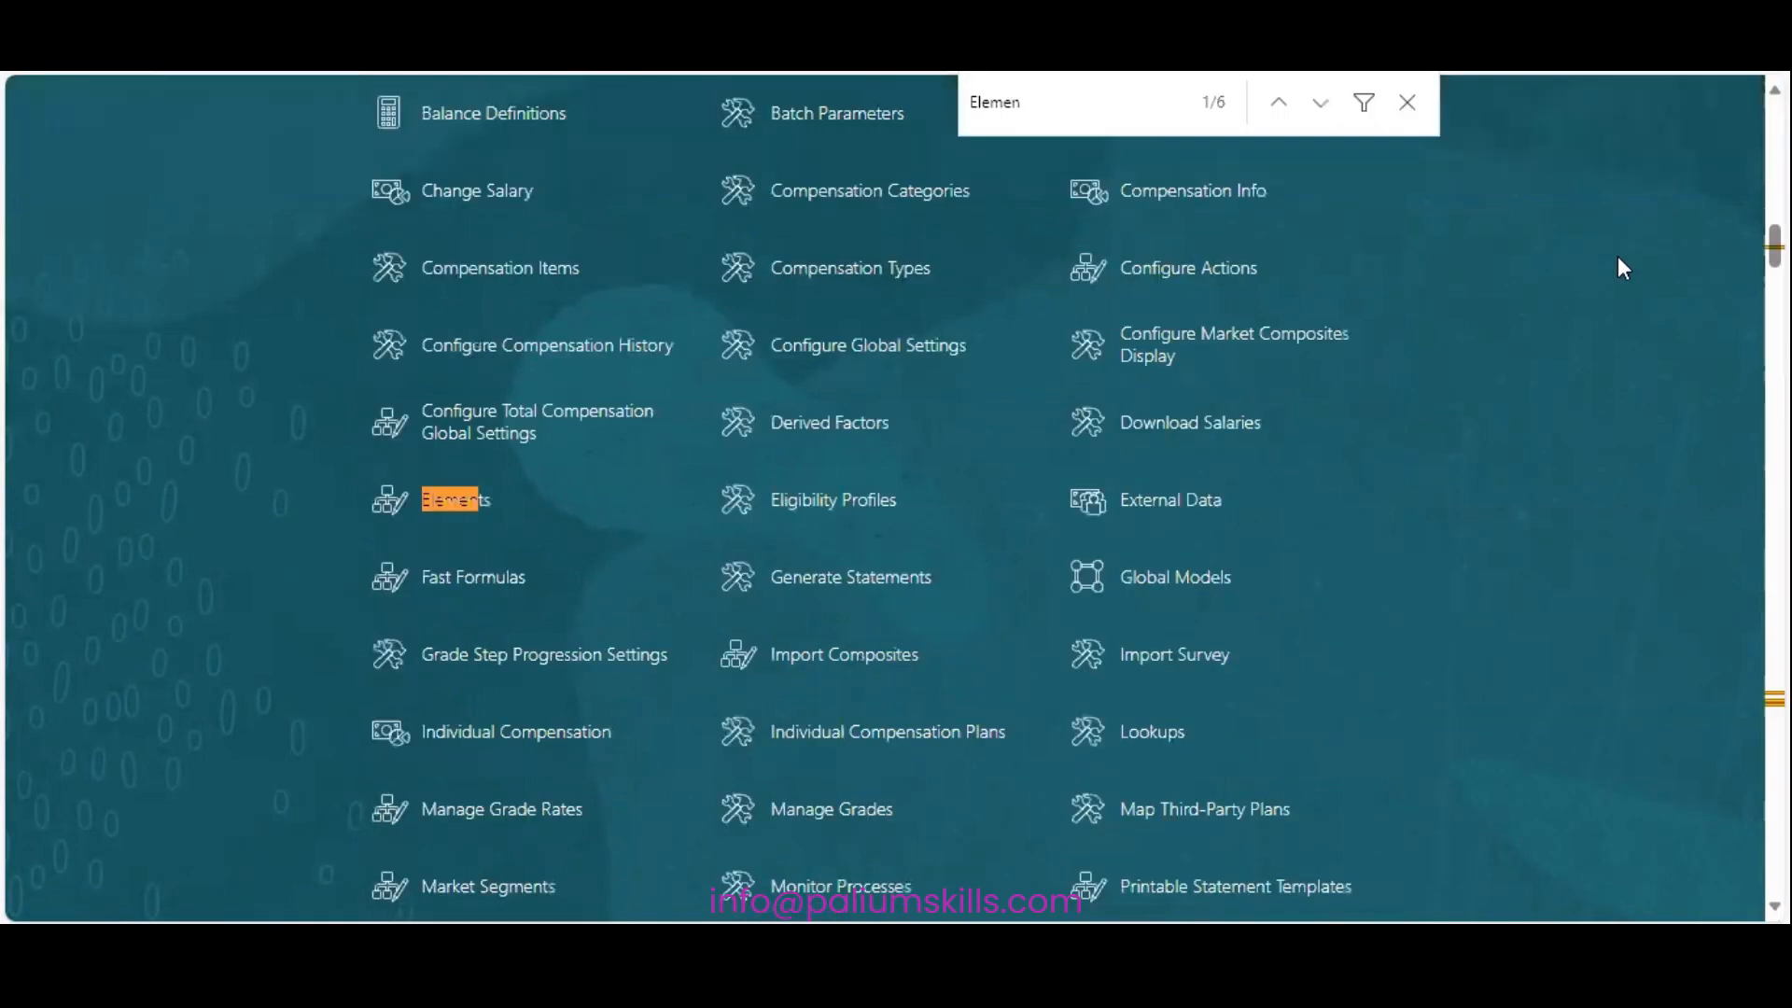
left_click(468, 499)
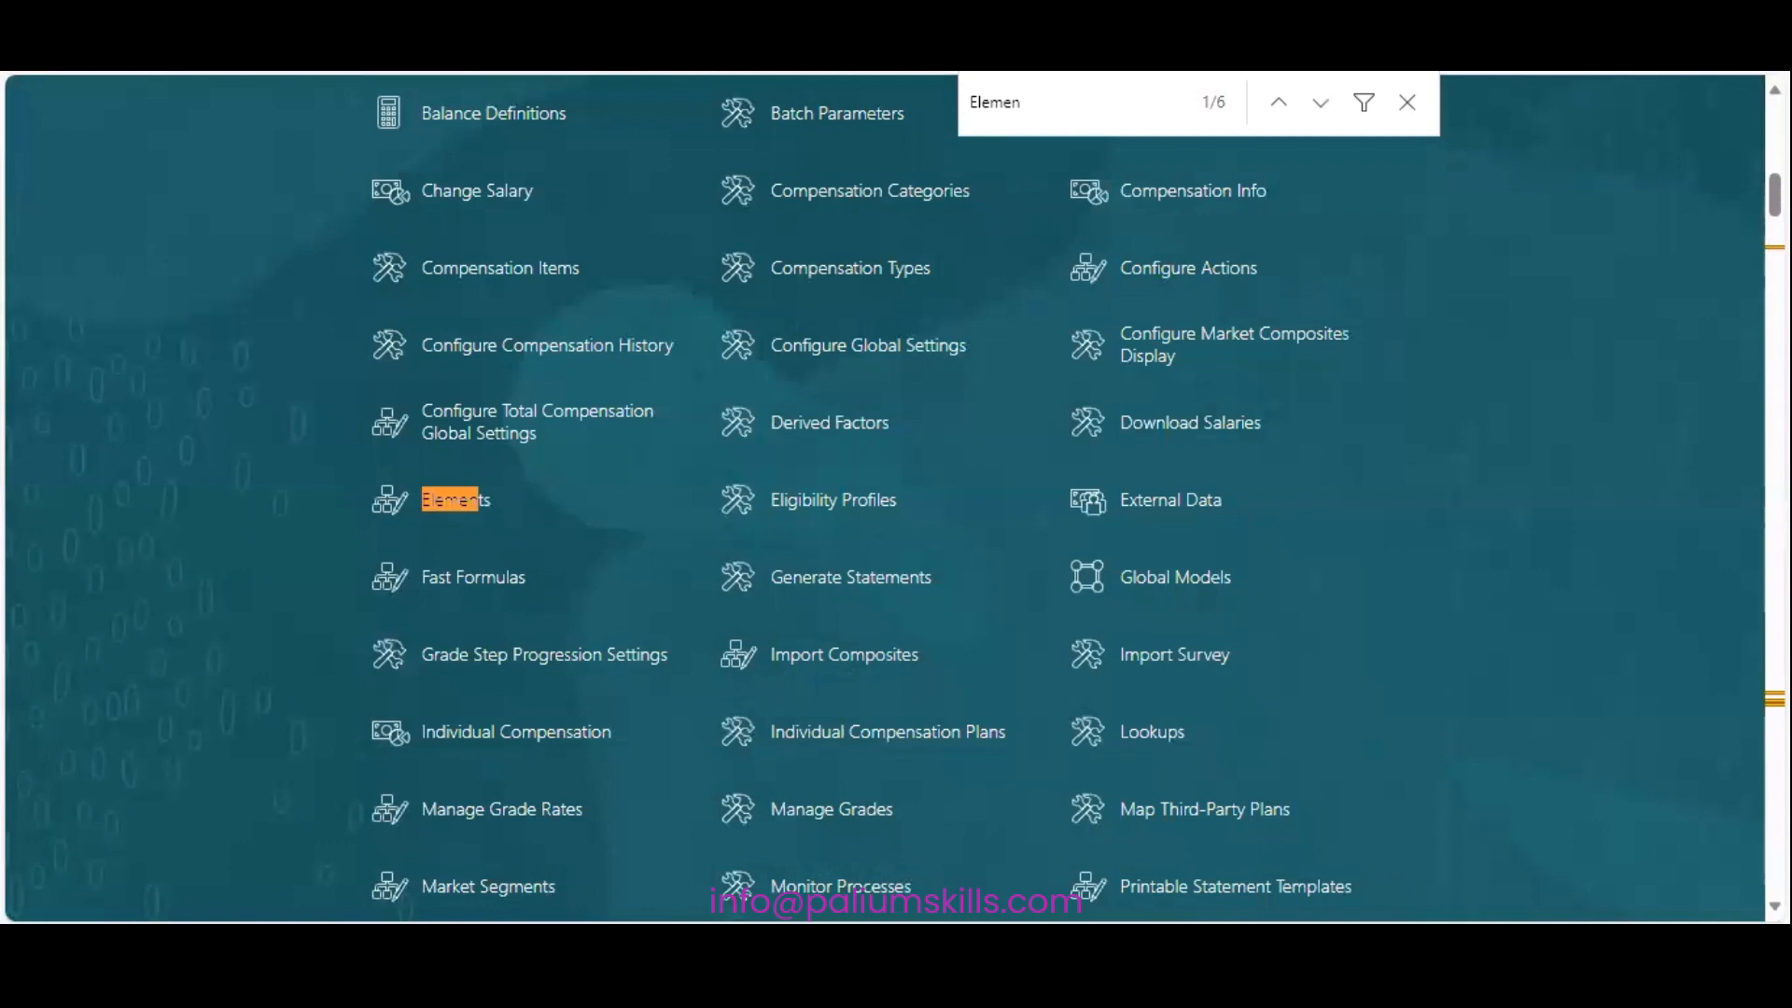
left_click(1407, 104)
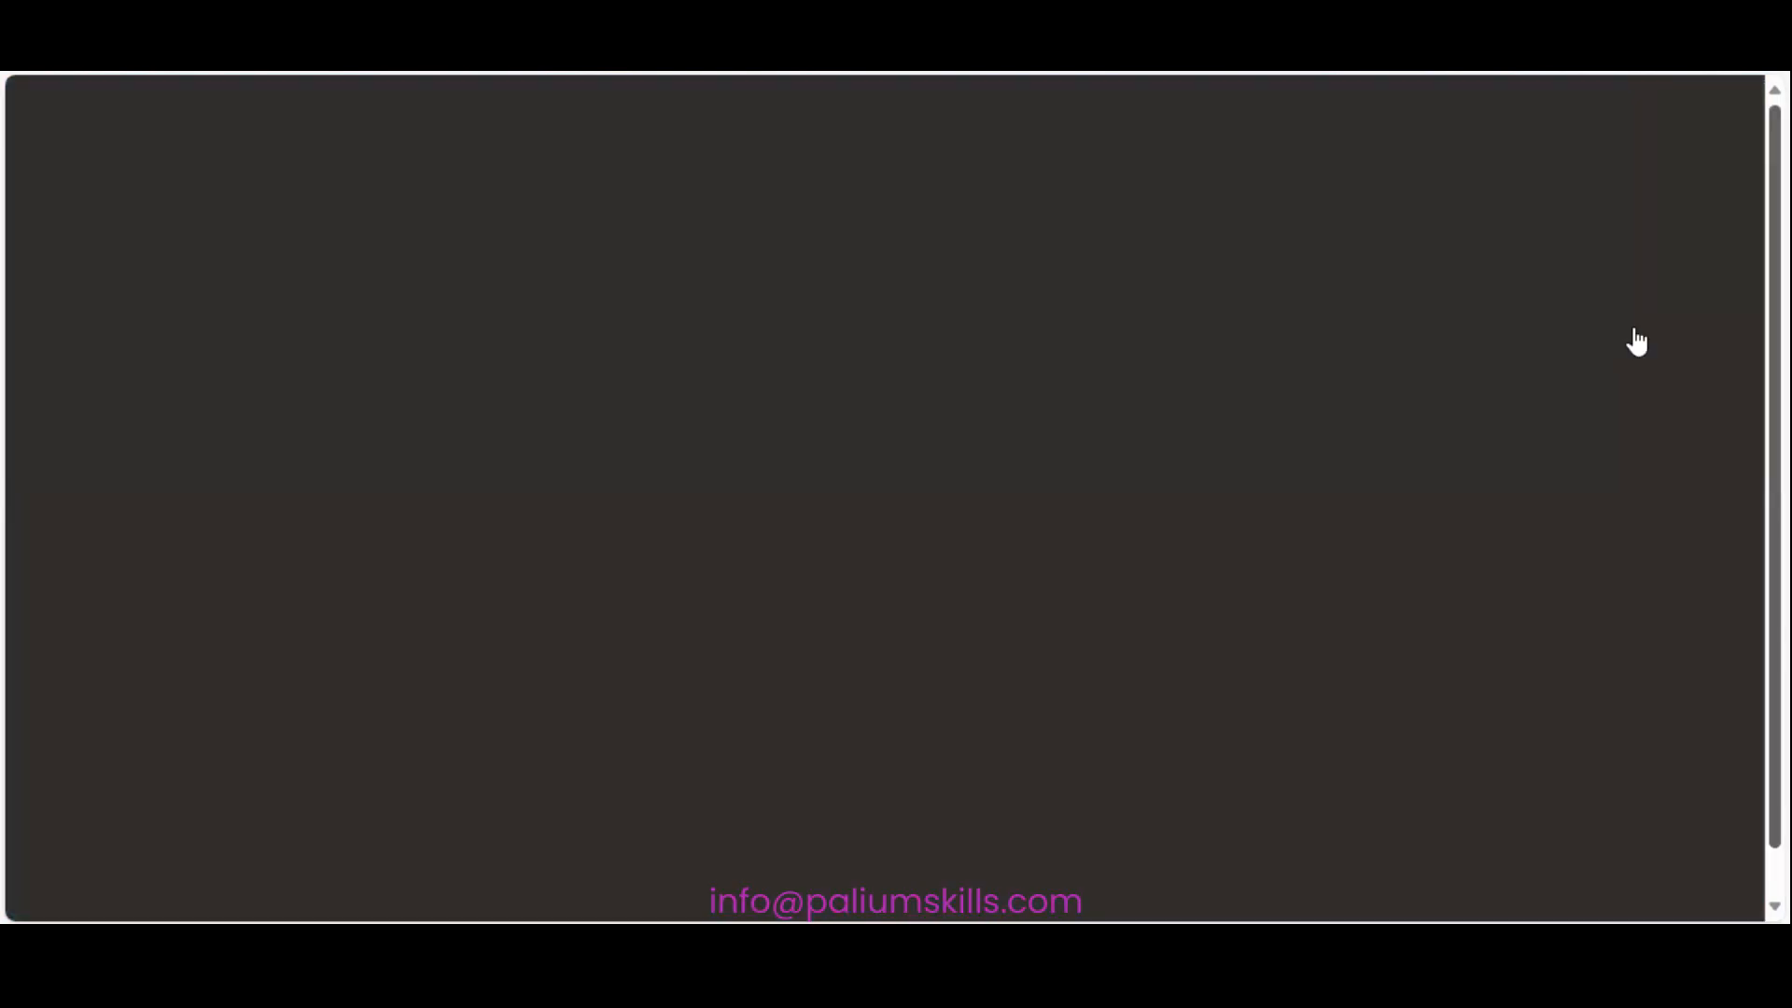
Step: Open Setup and Maintenance from the user's Settings and Actions
left_click(1636, 342)
left_click(1731, 147)
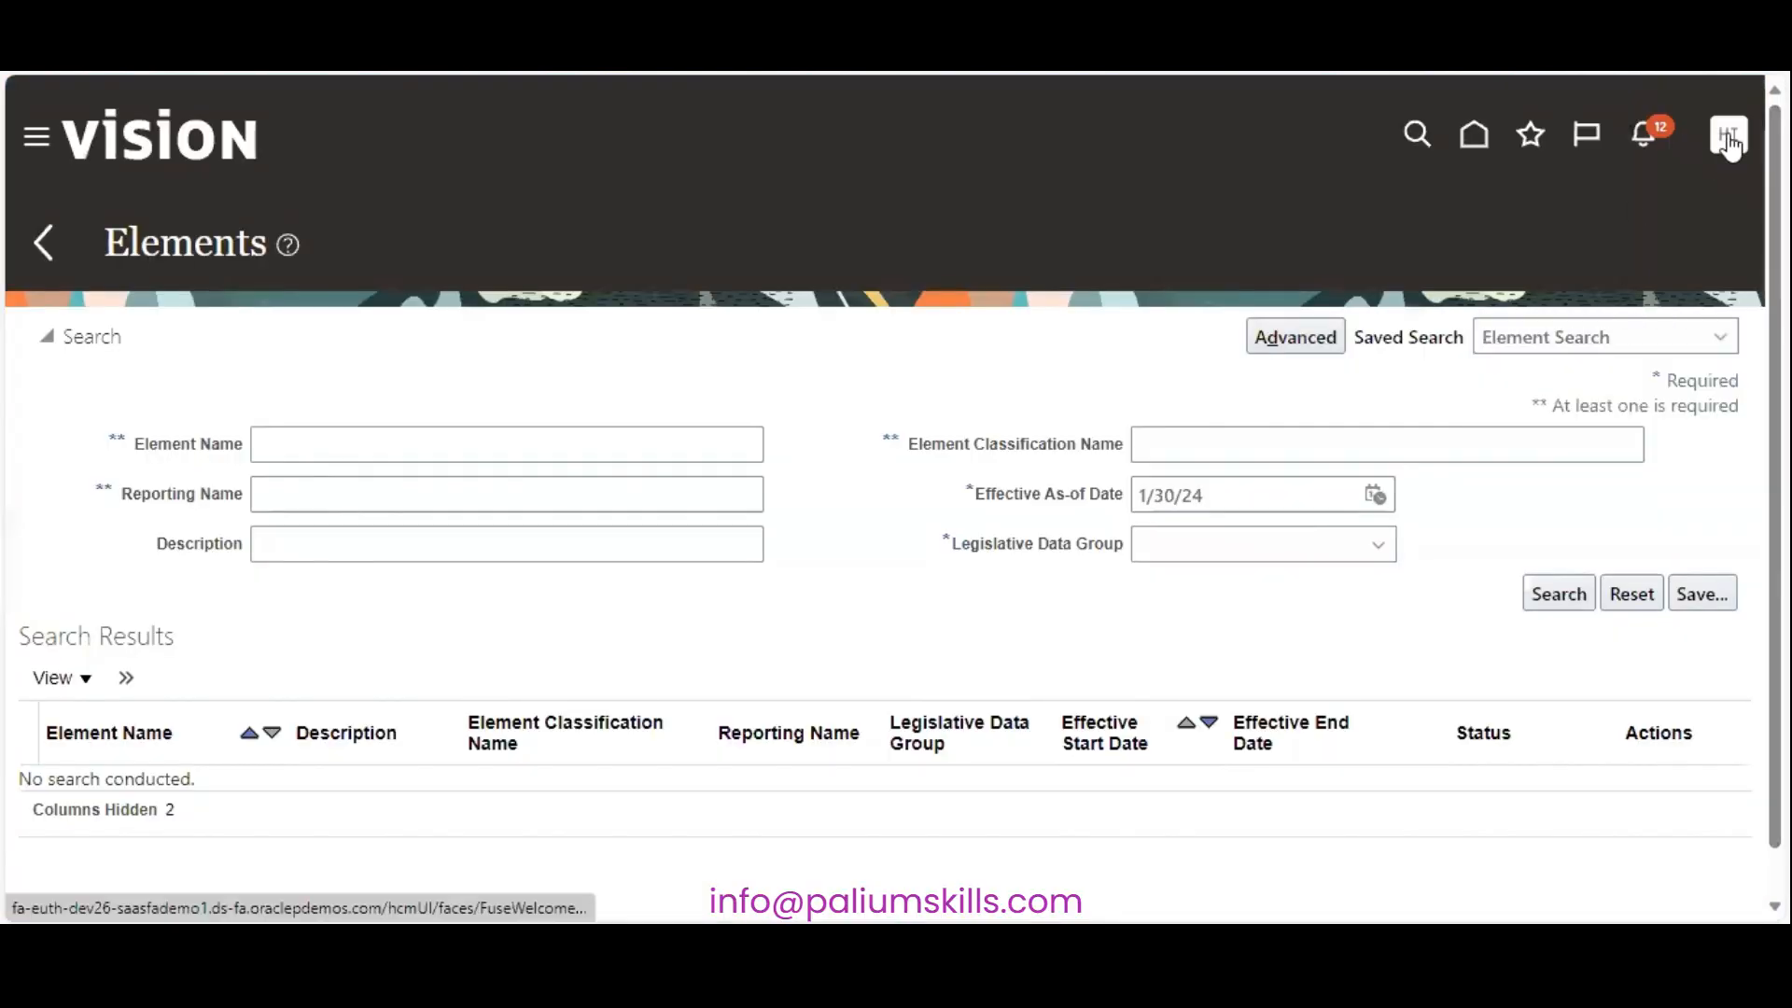
left_click(1730, 140)
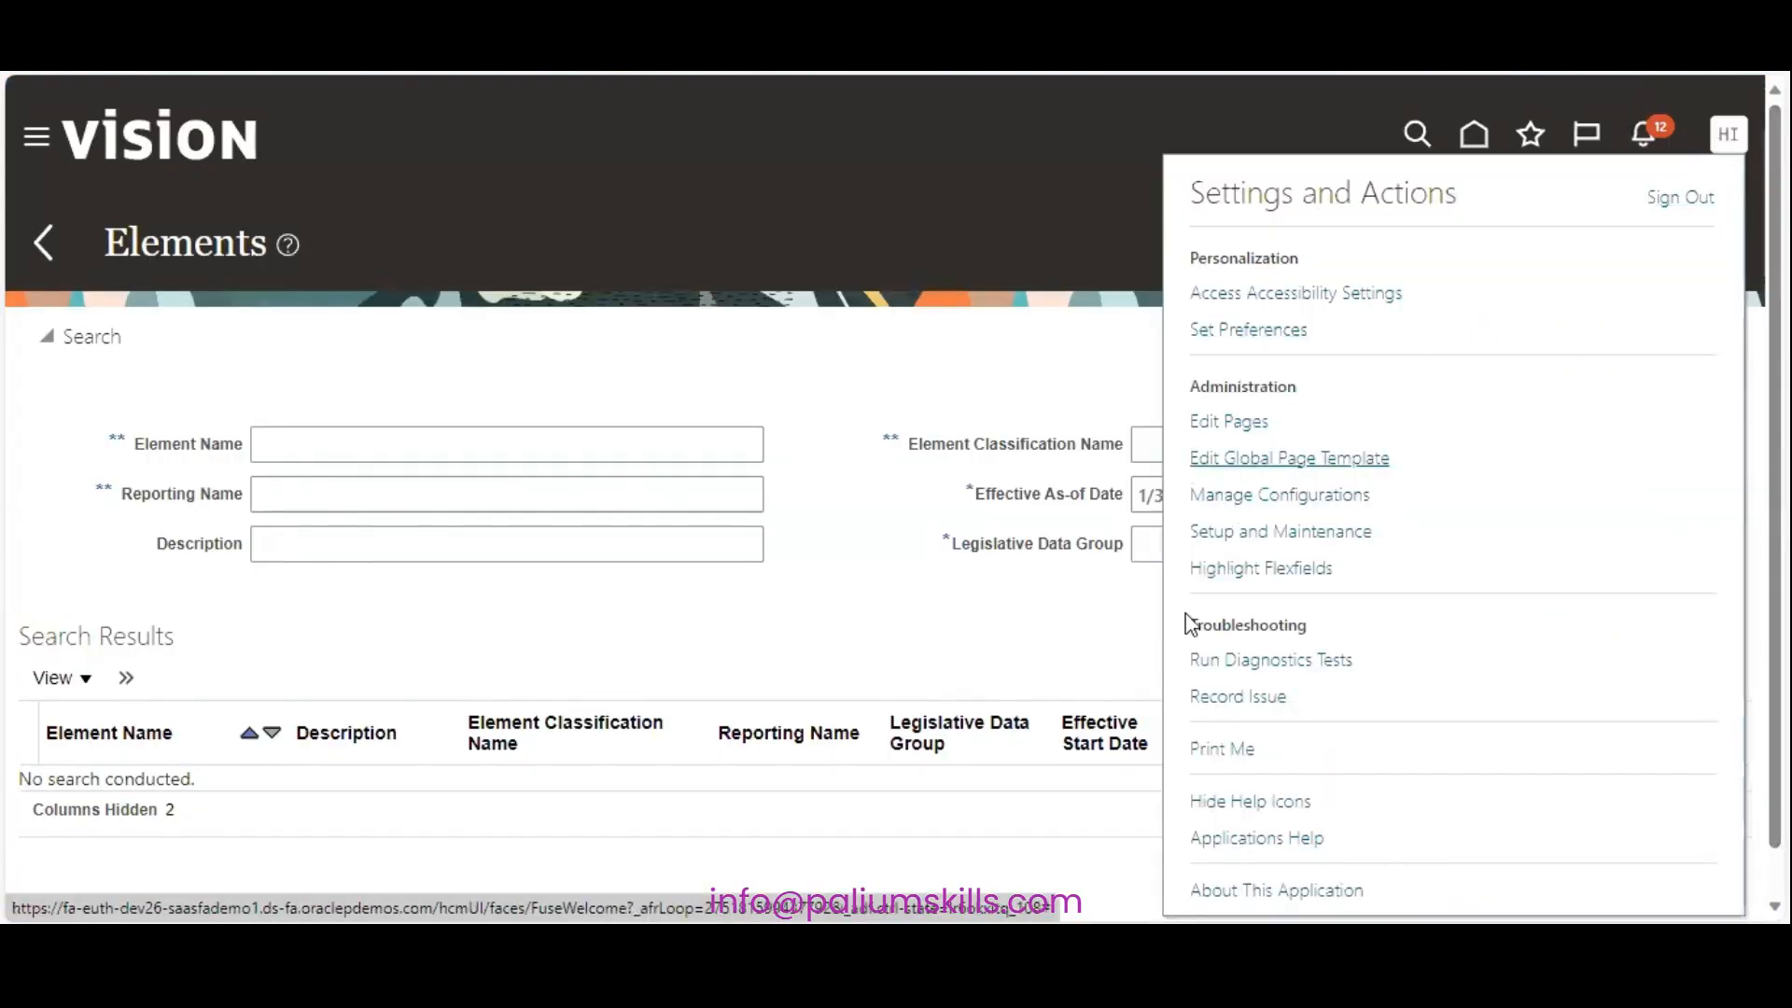
left_click(1323, 528)
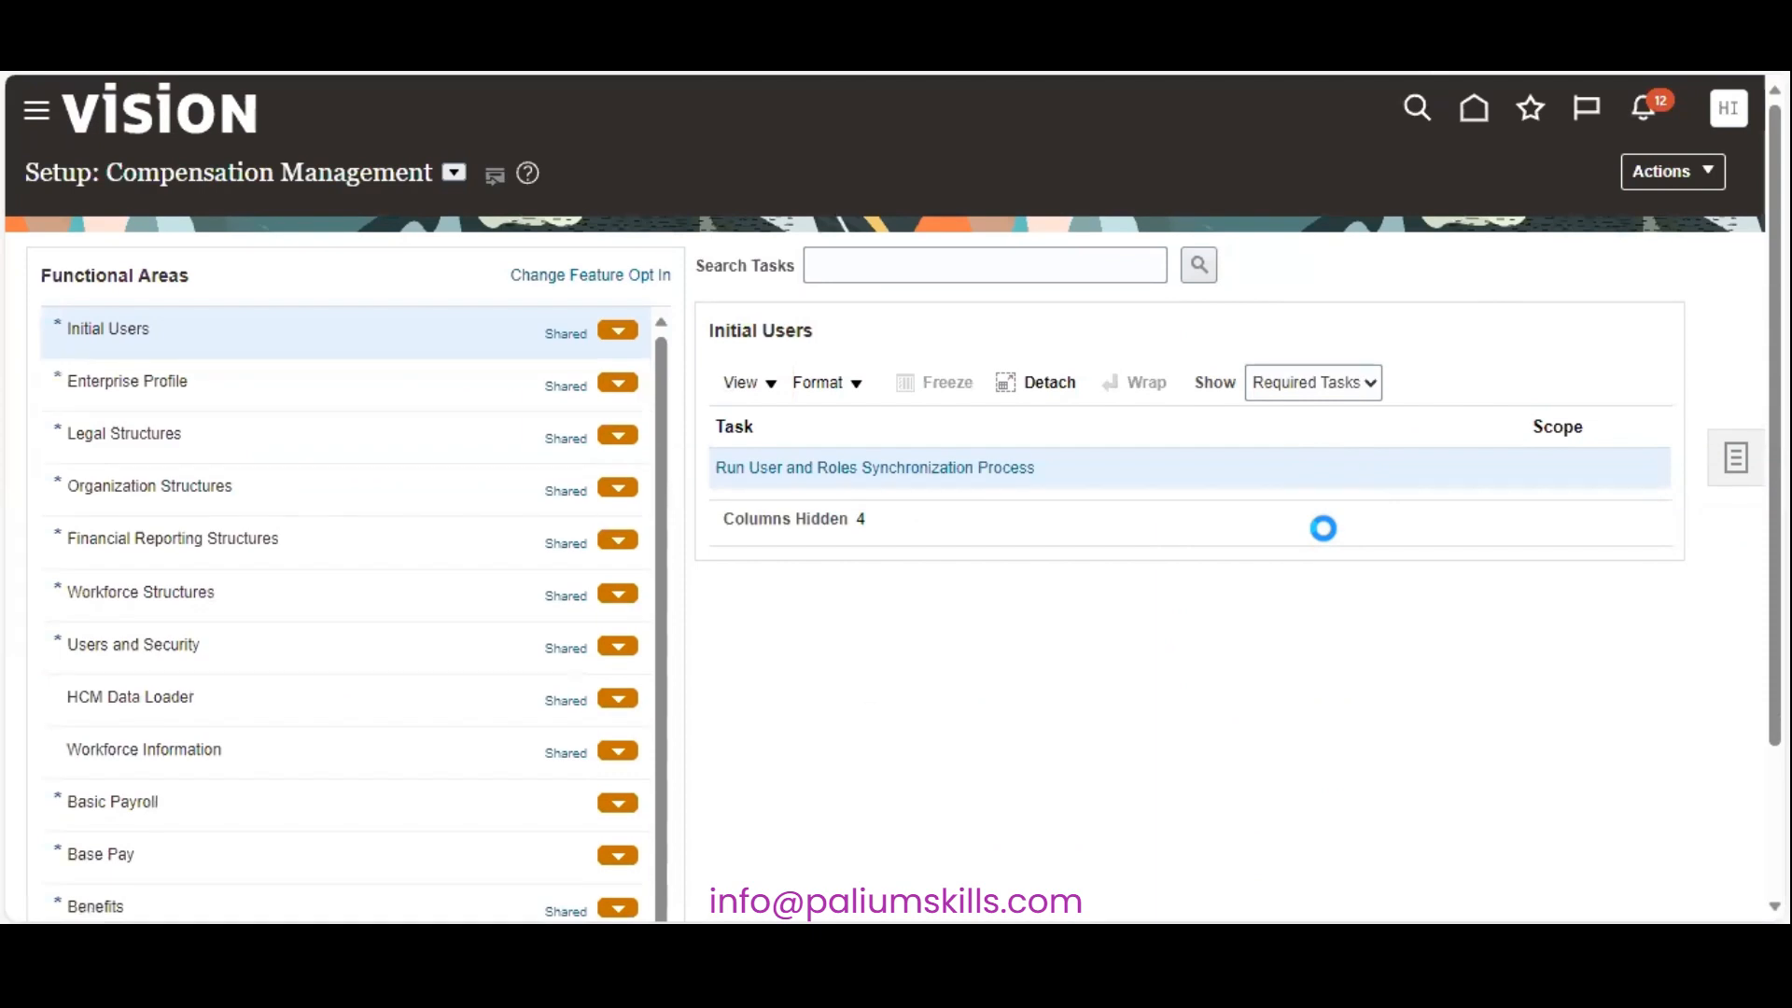
Step: Search the setup tasks for "Element" and open the Elements task of the Basic Payroll functional area
left_click(918, 264)
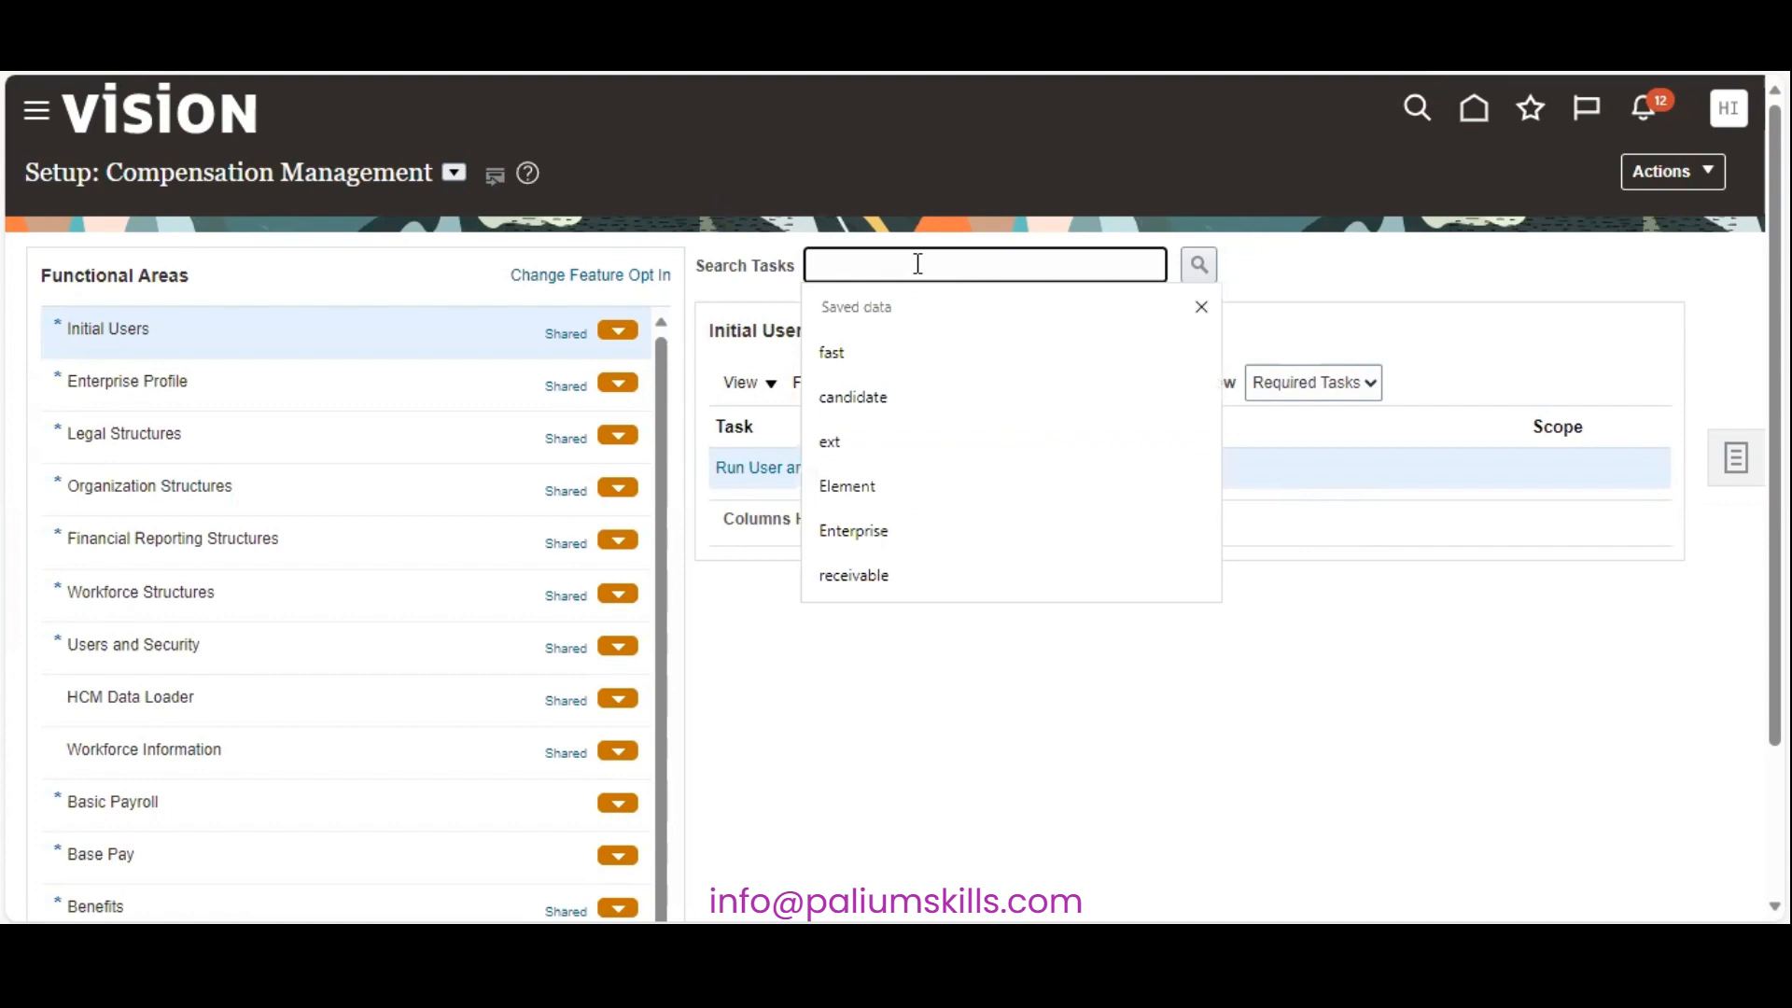
left_click(919, 487)
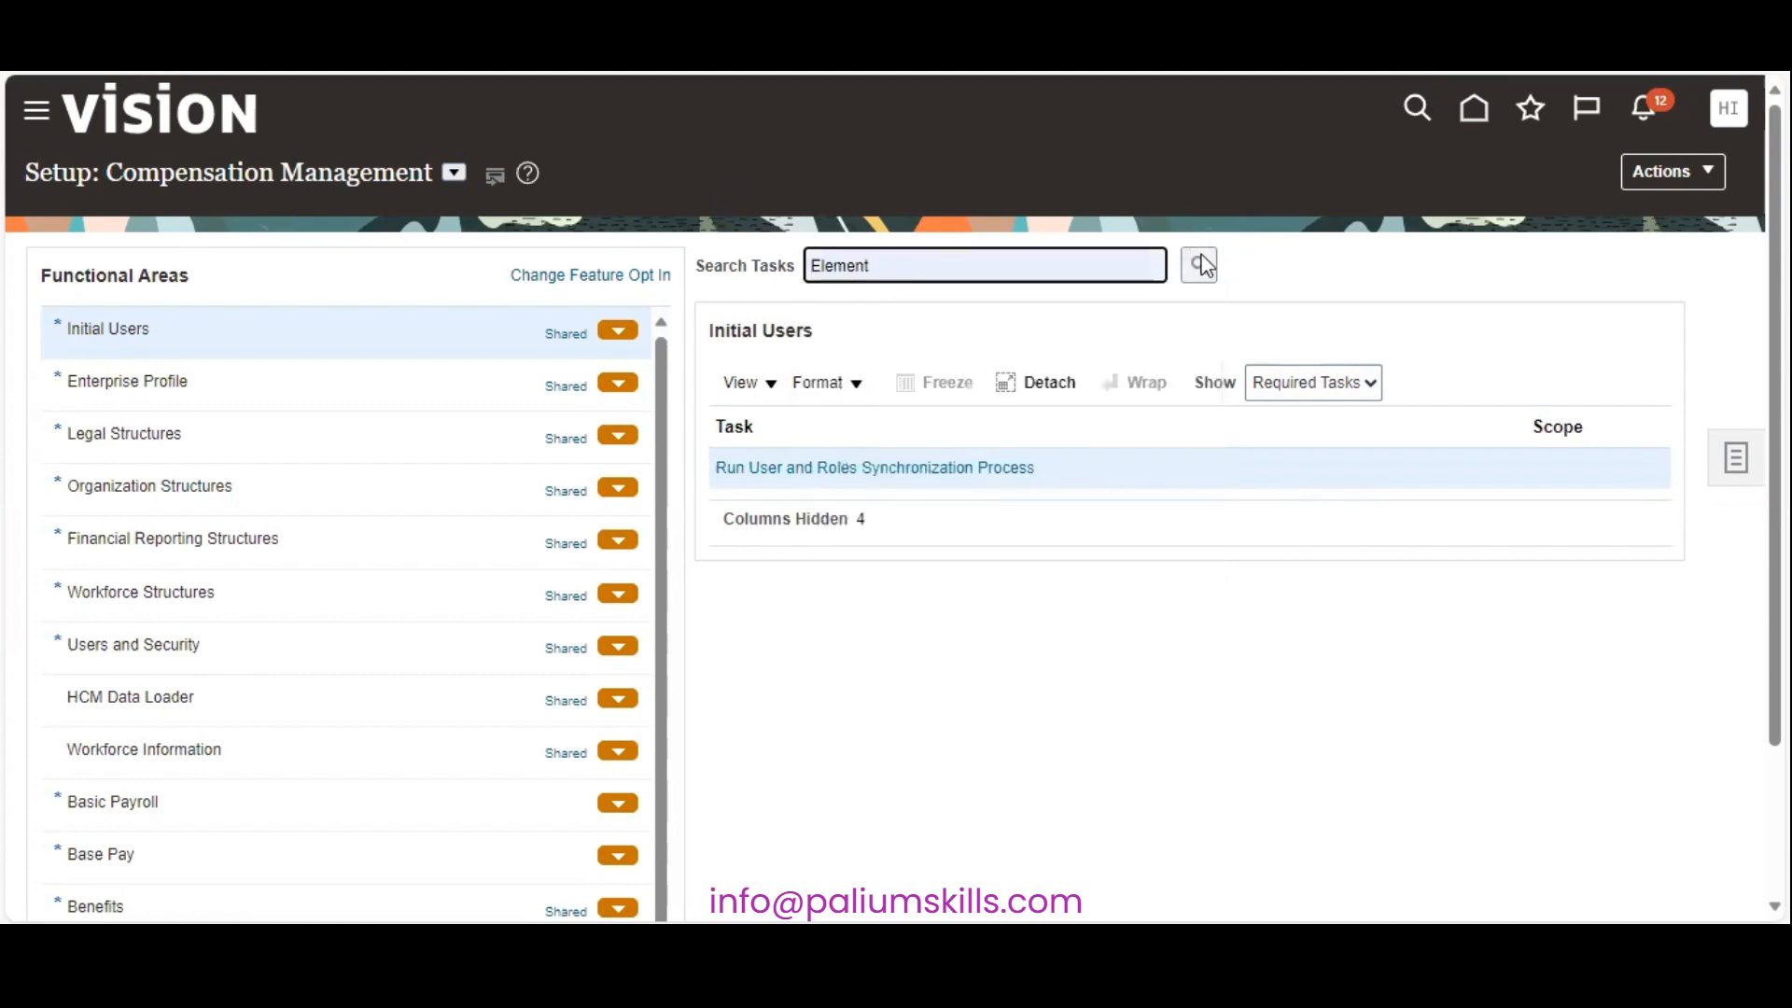
left_click(1202, 265)
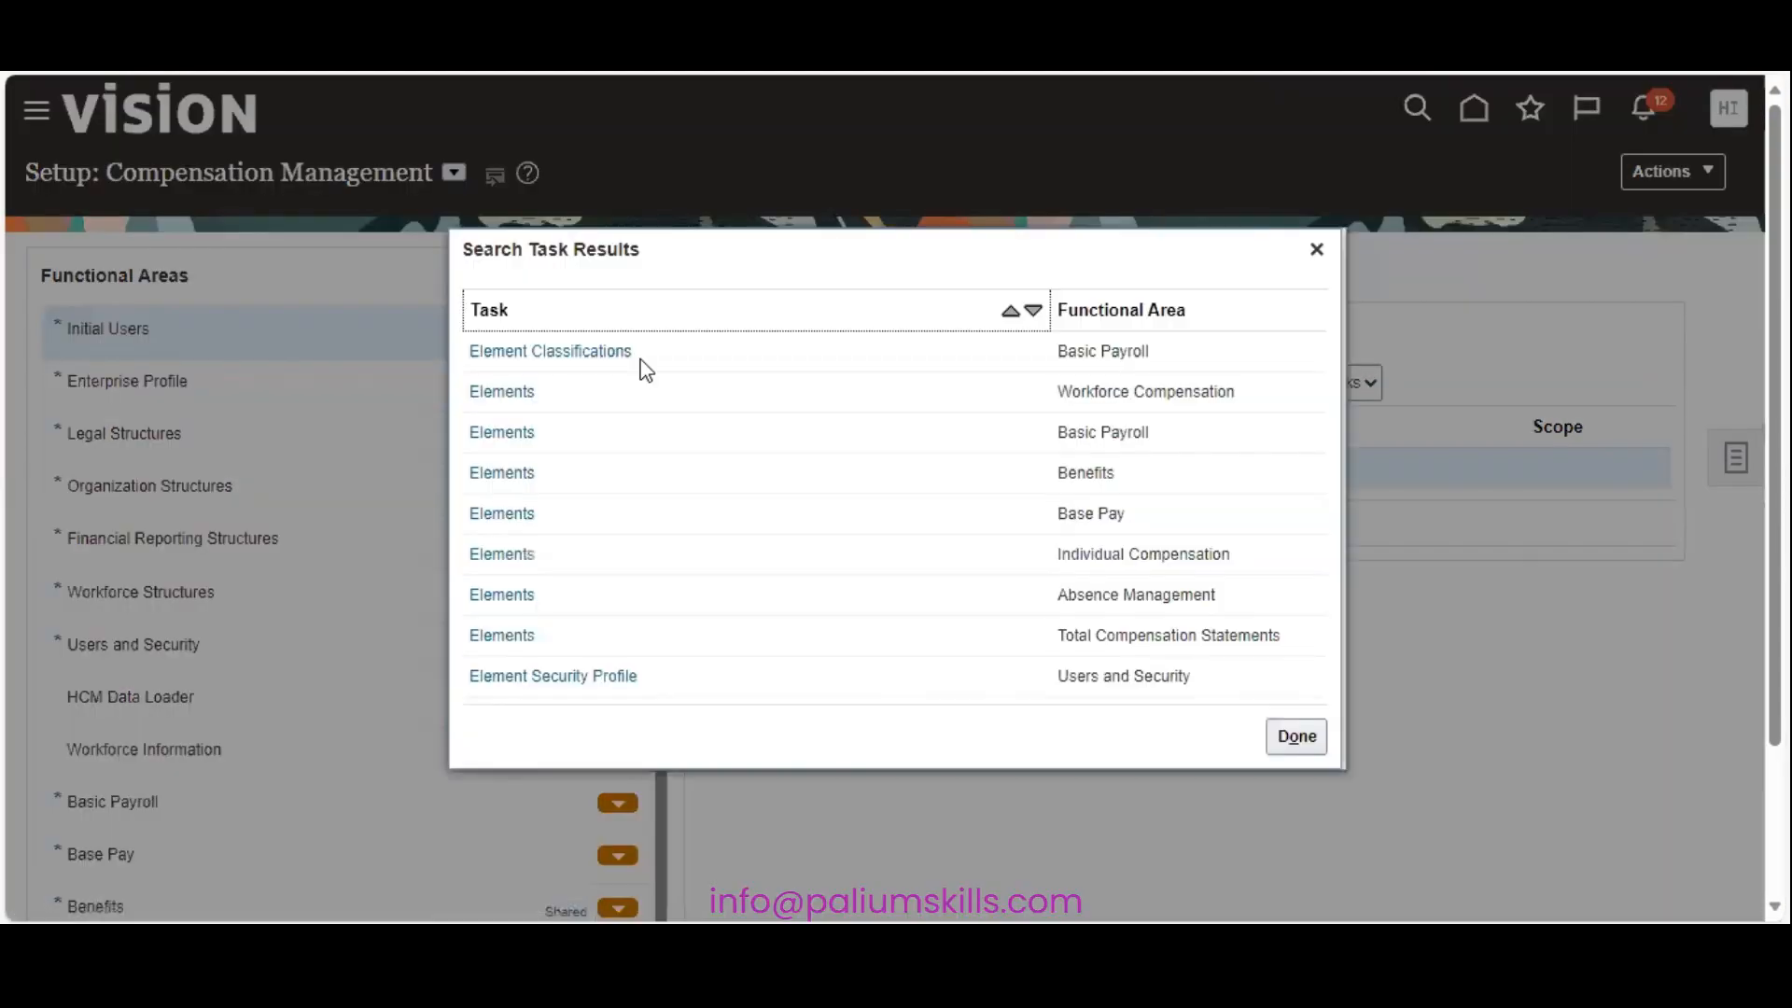
left_click(496, 429)
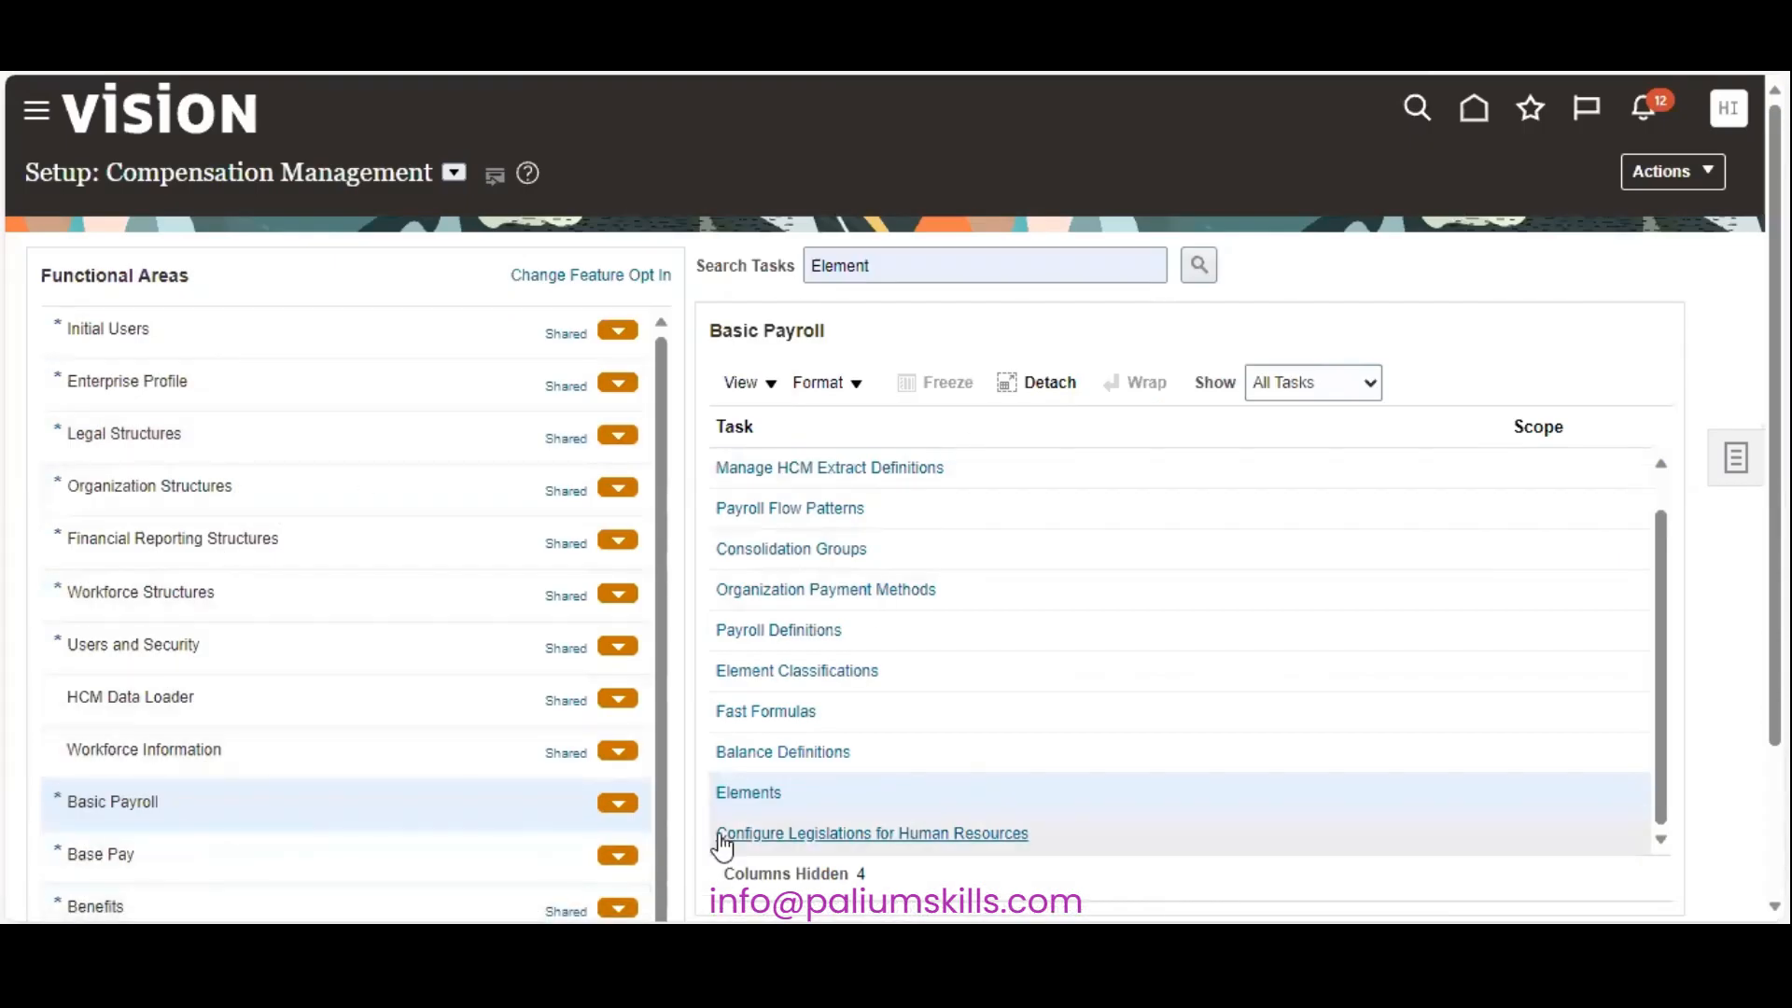
left_click(747, 792)
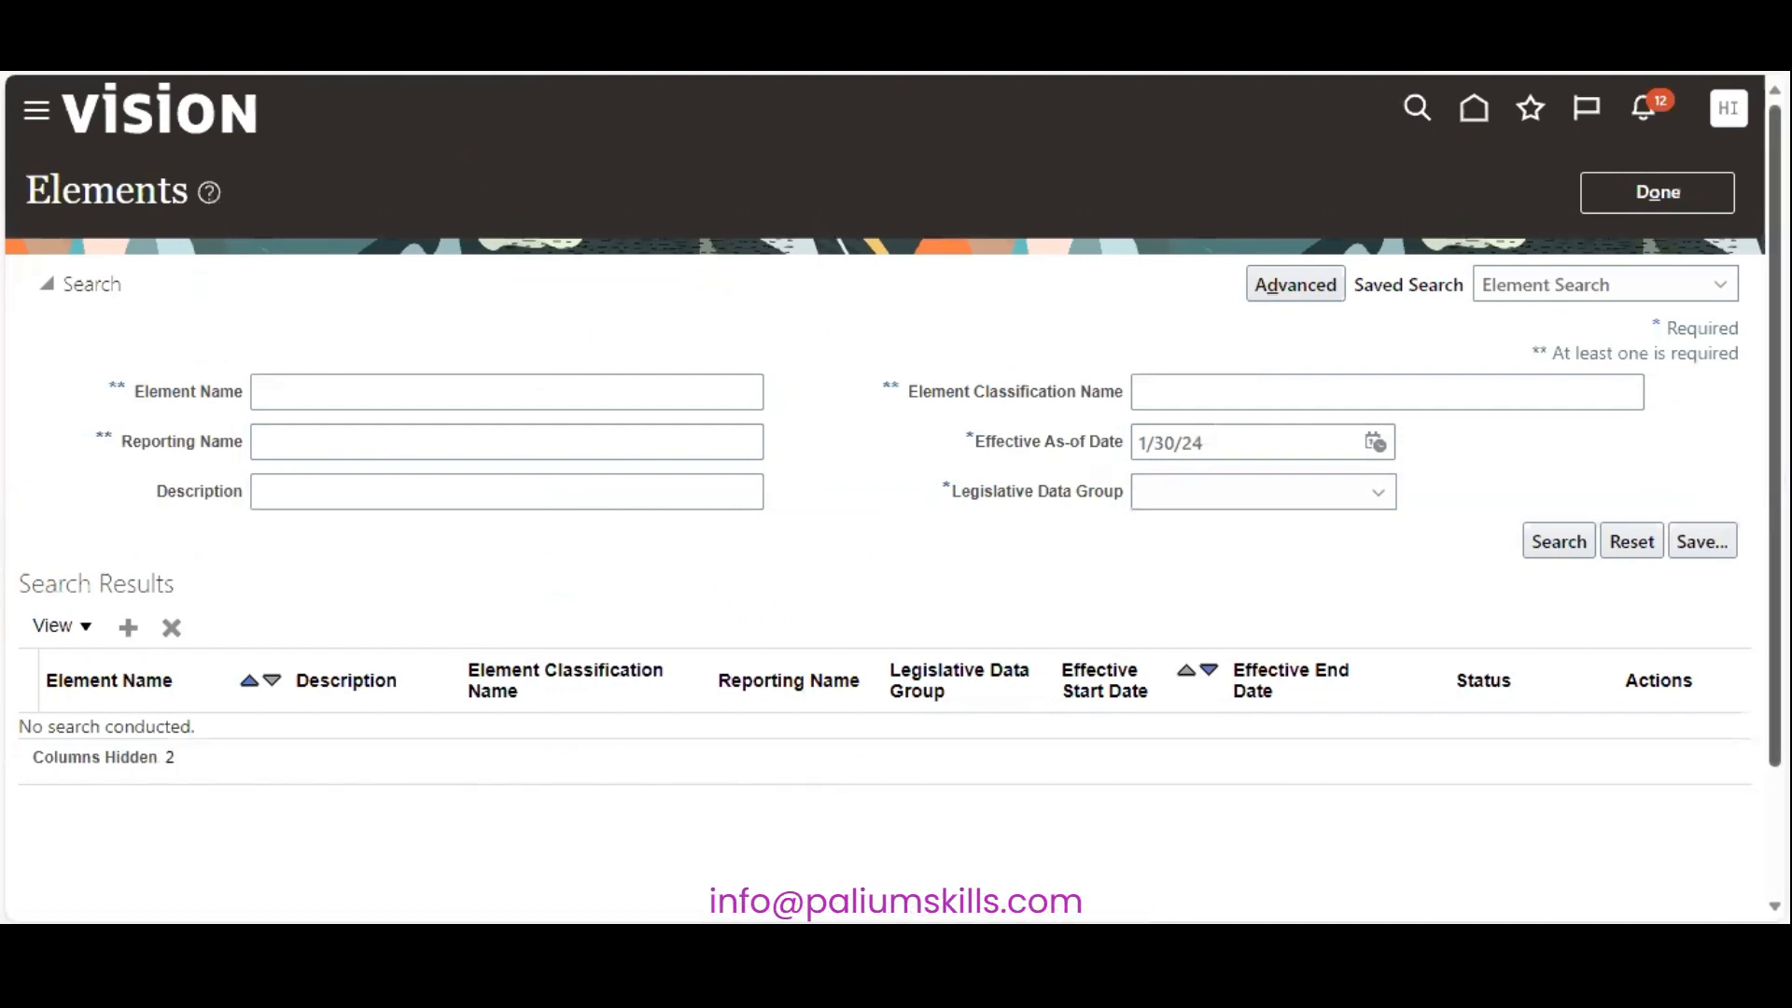
Step: Start creating an element for the US Legislative Data Group with the primary classification Standard Earnings
scroll(896, 495, "down", 3)
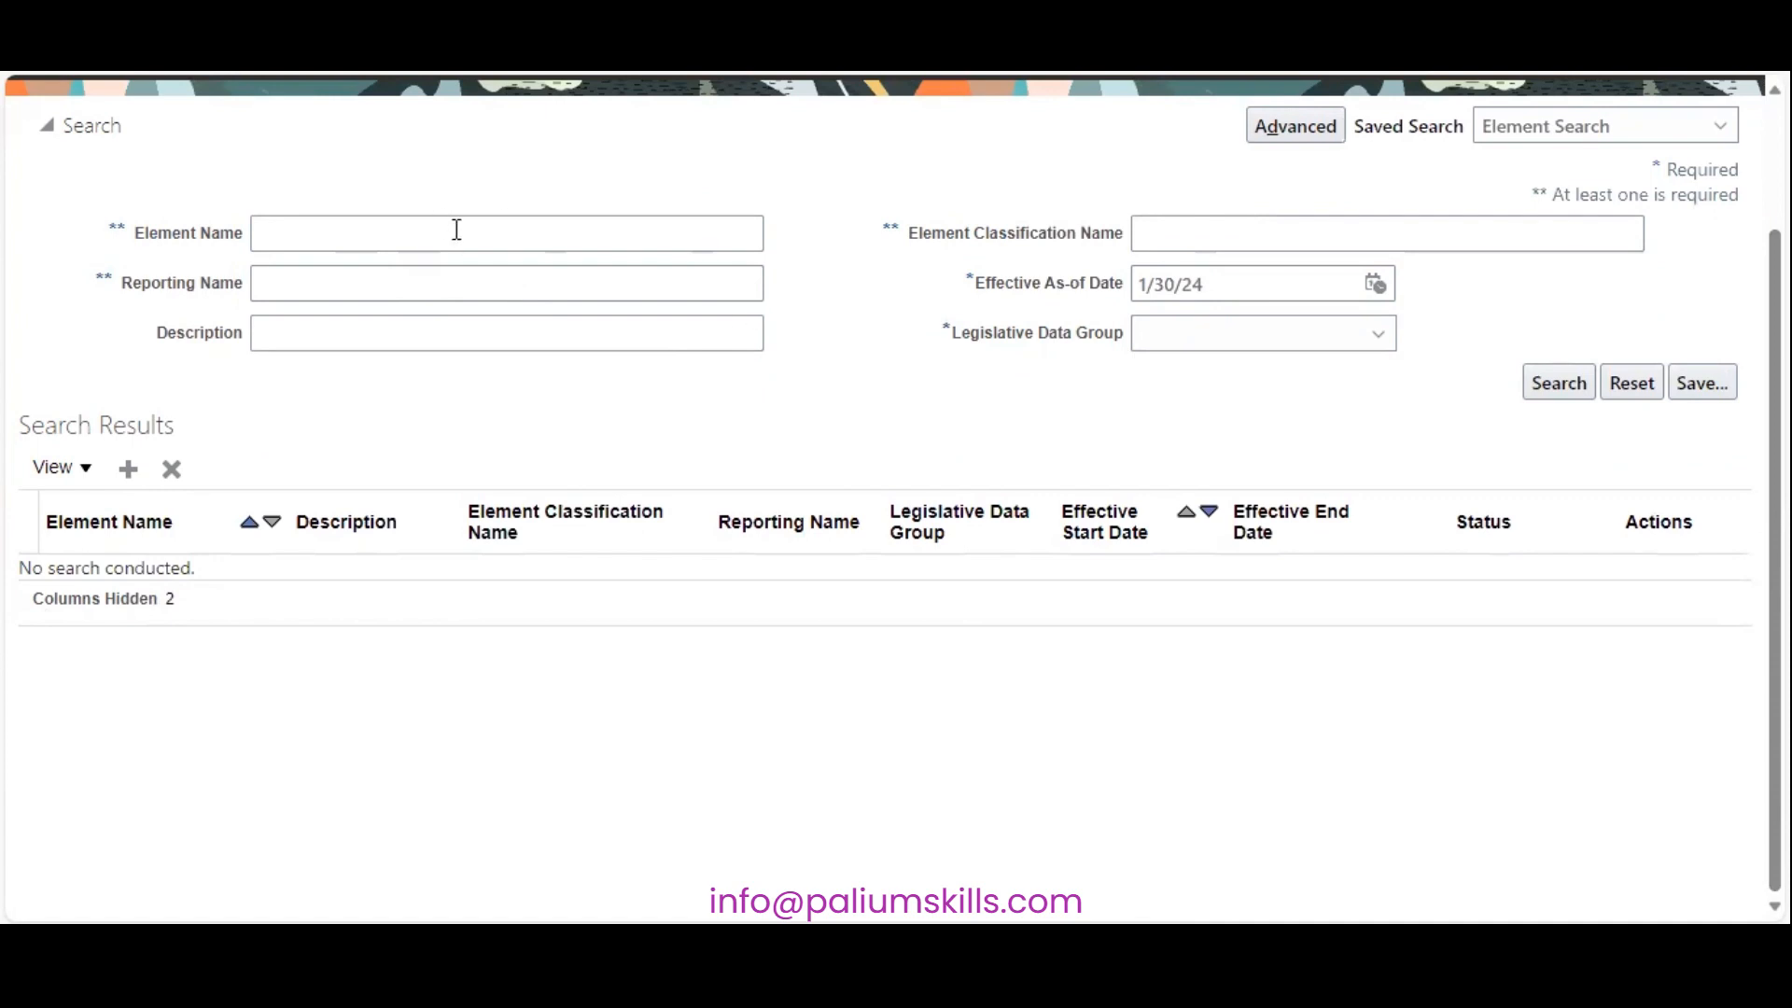
left_click(127, 471)
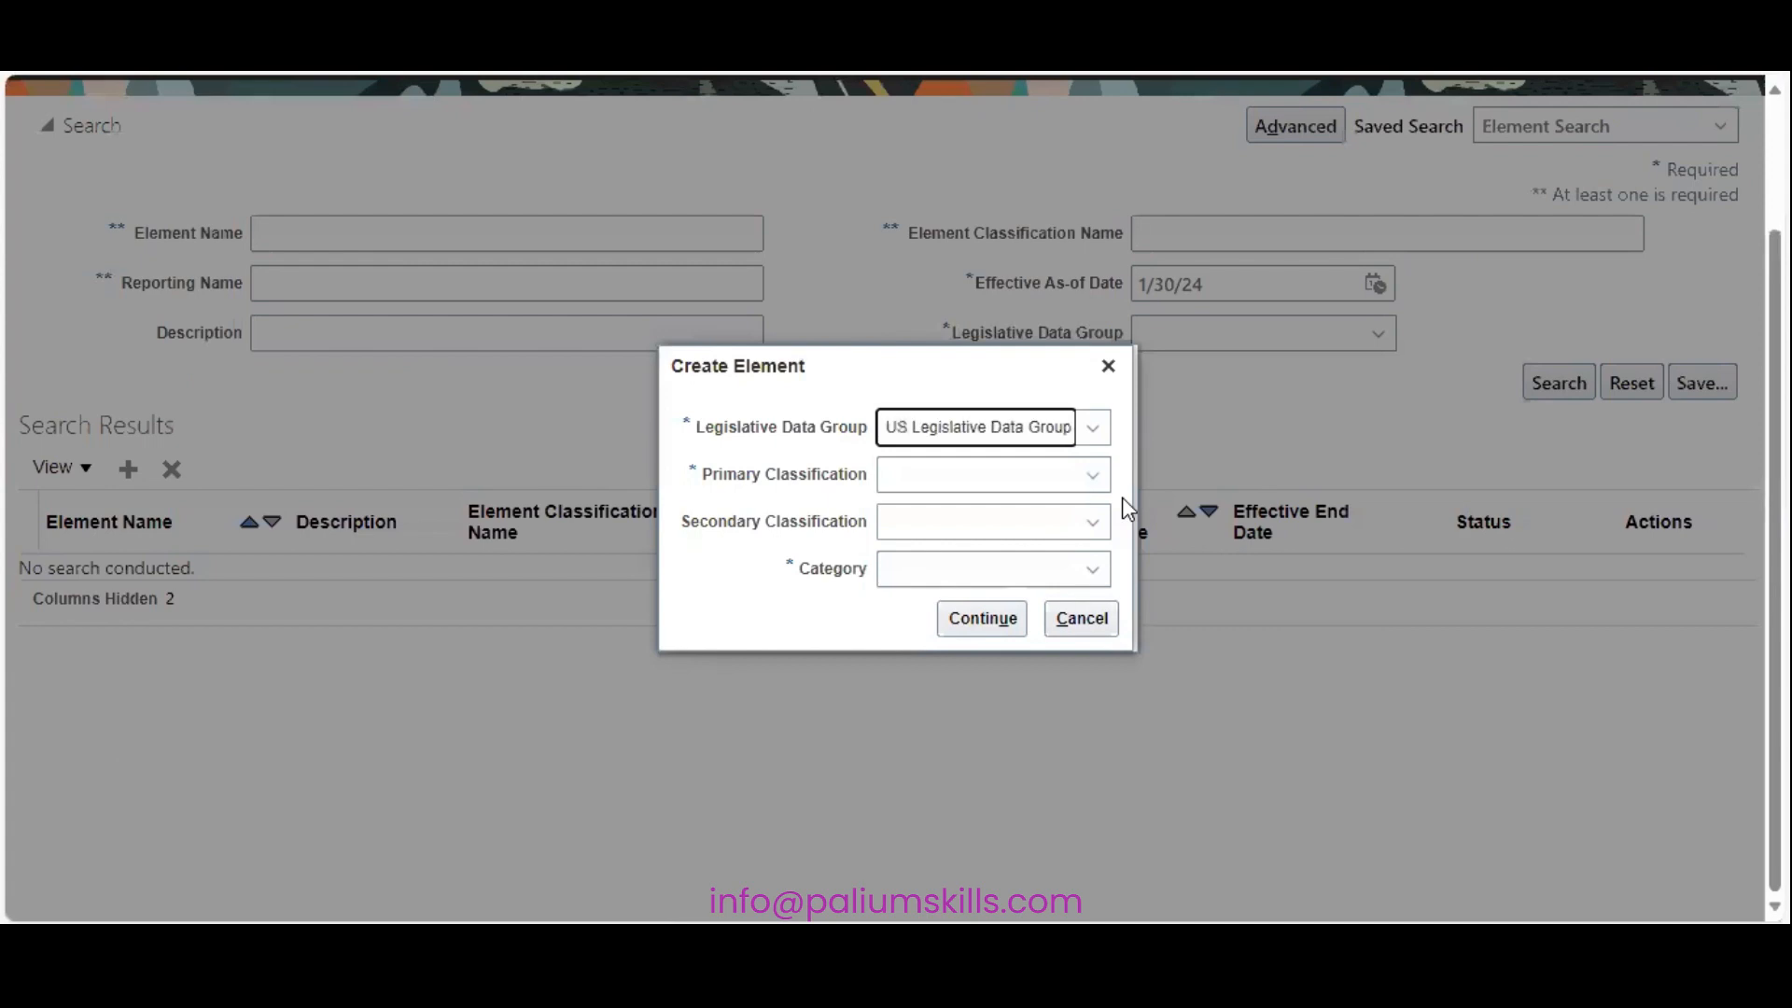
left_click(962, 485)
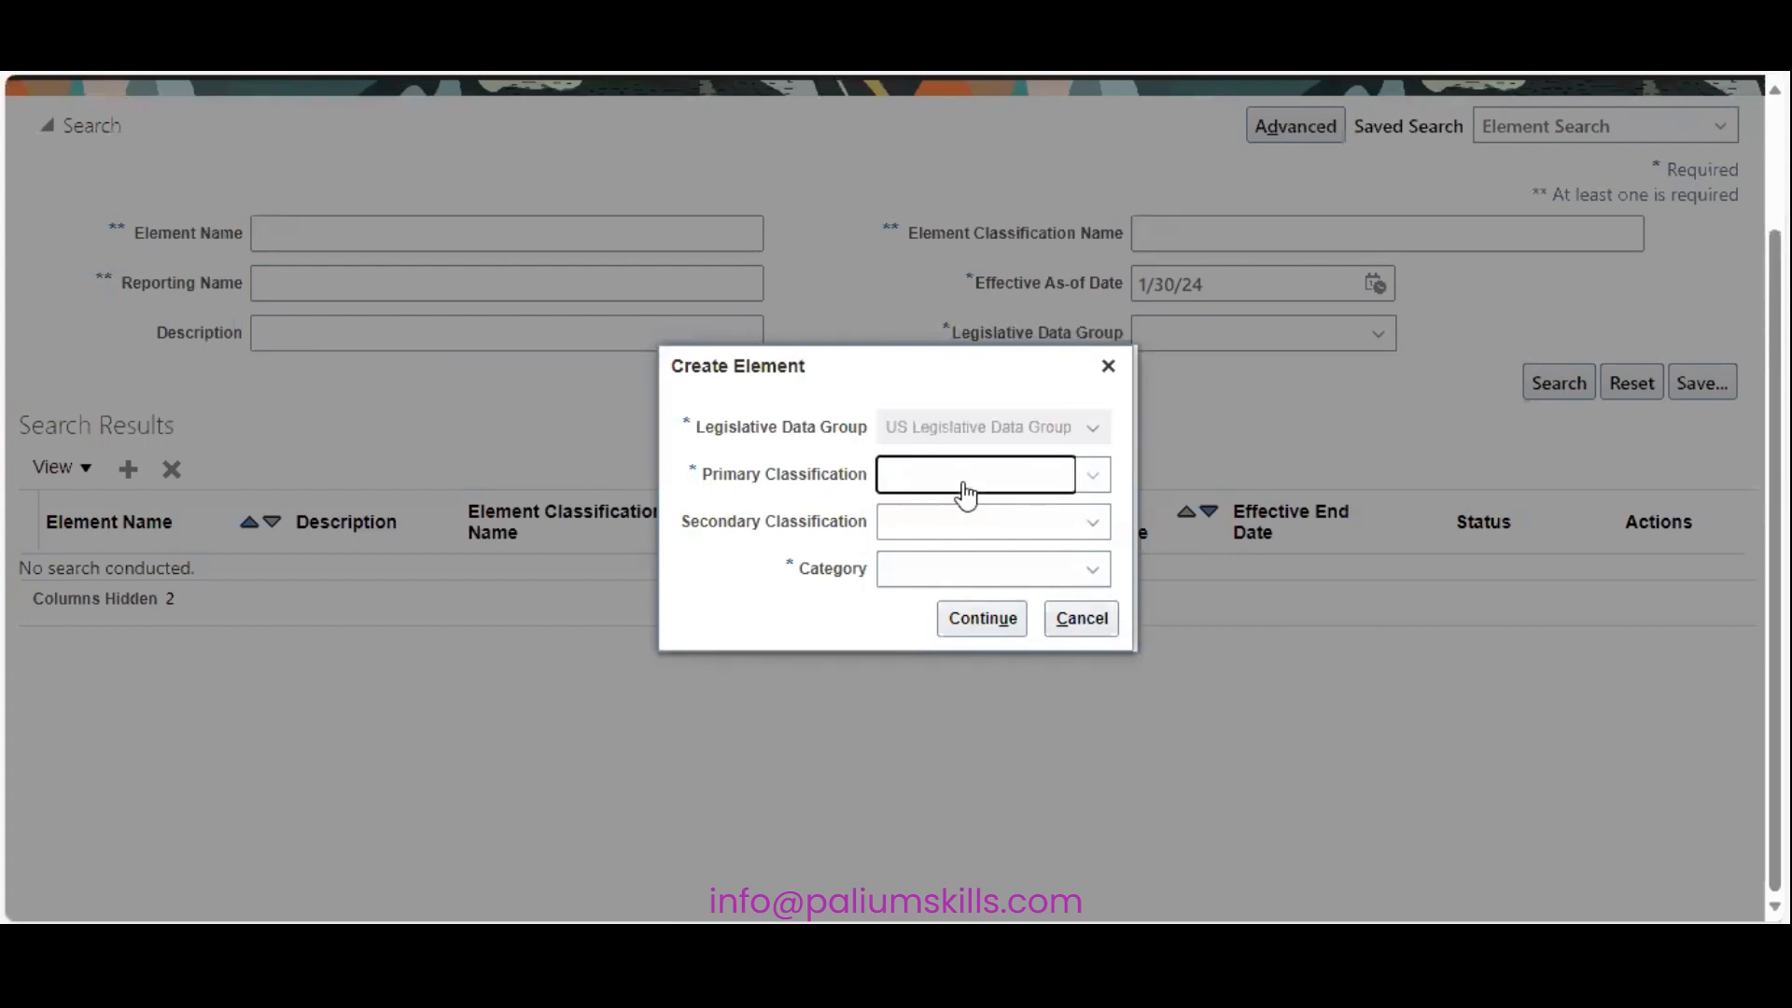
left_click(990, 491)
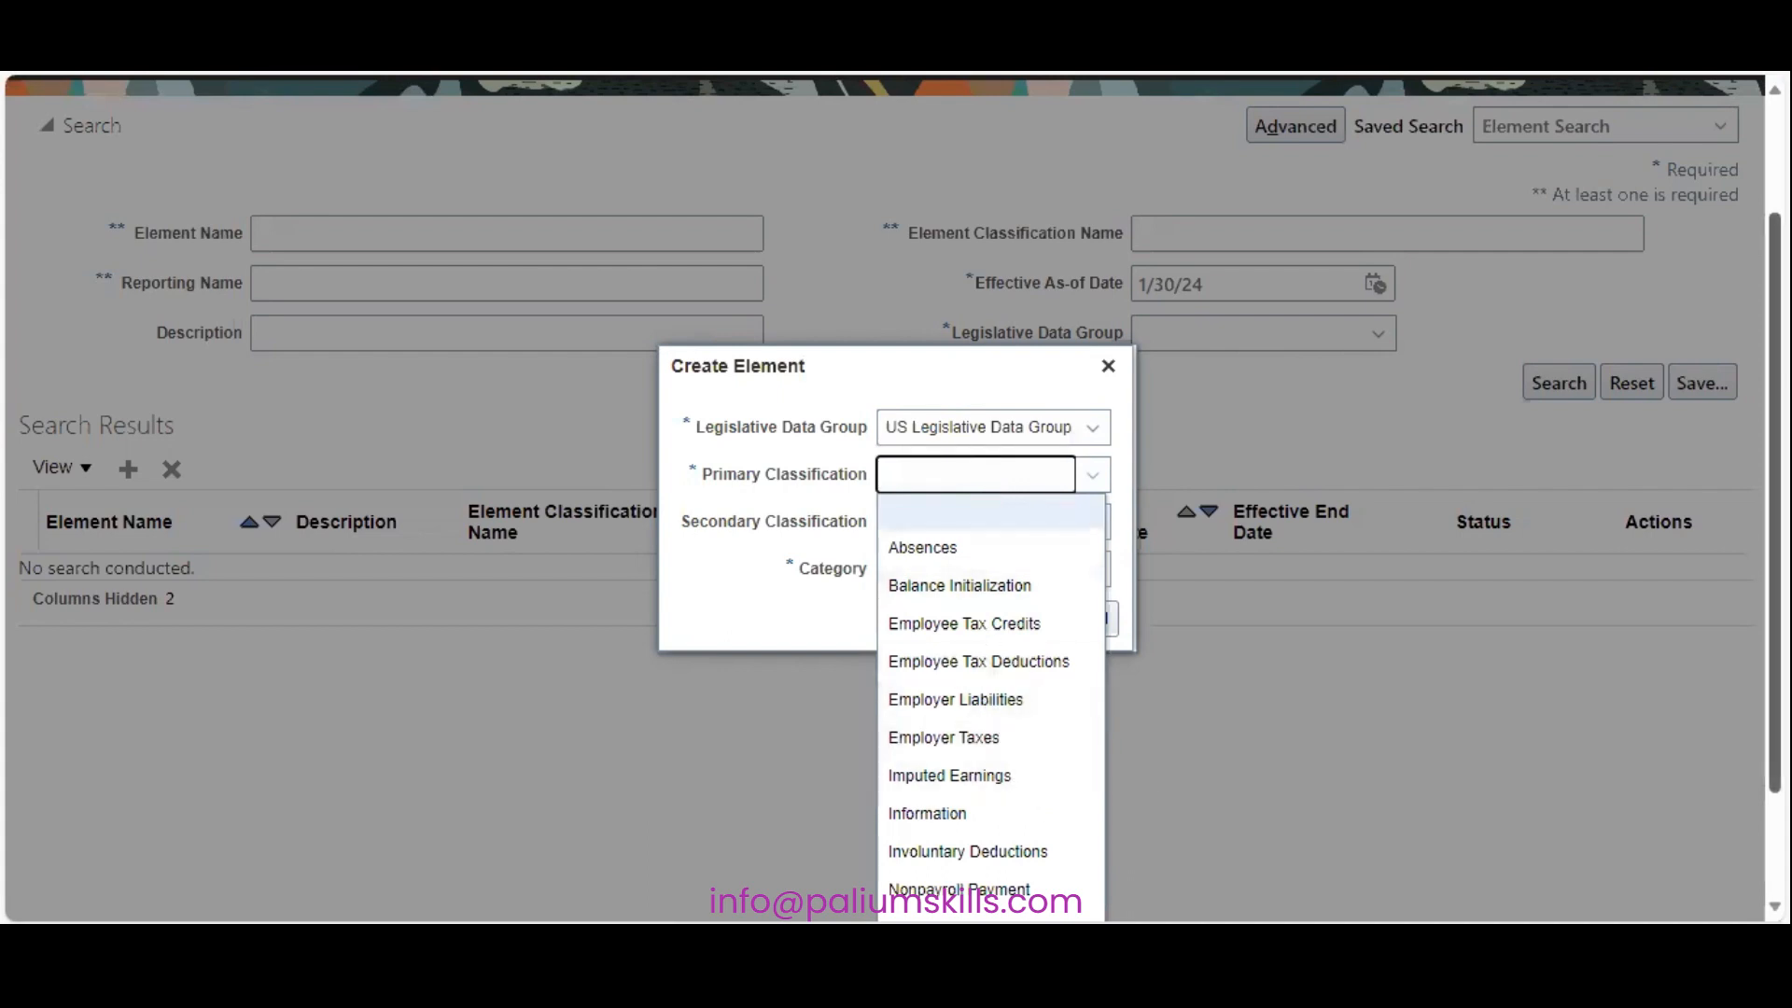
scroll(937, 794, "down", 3)
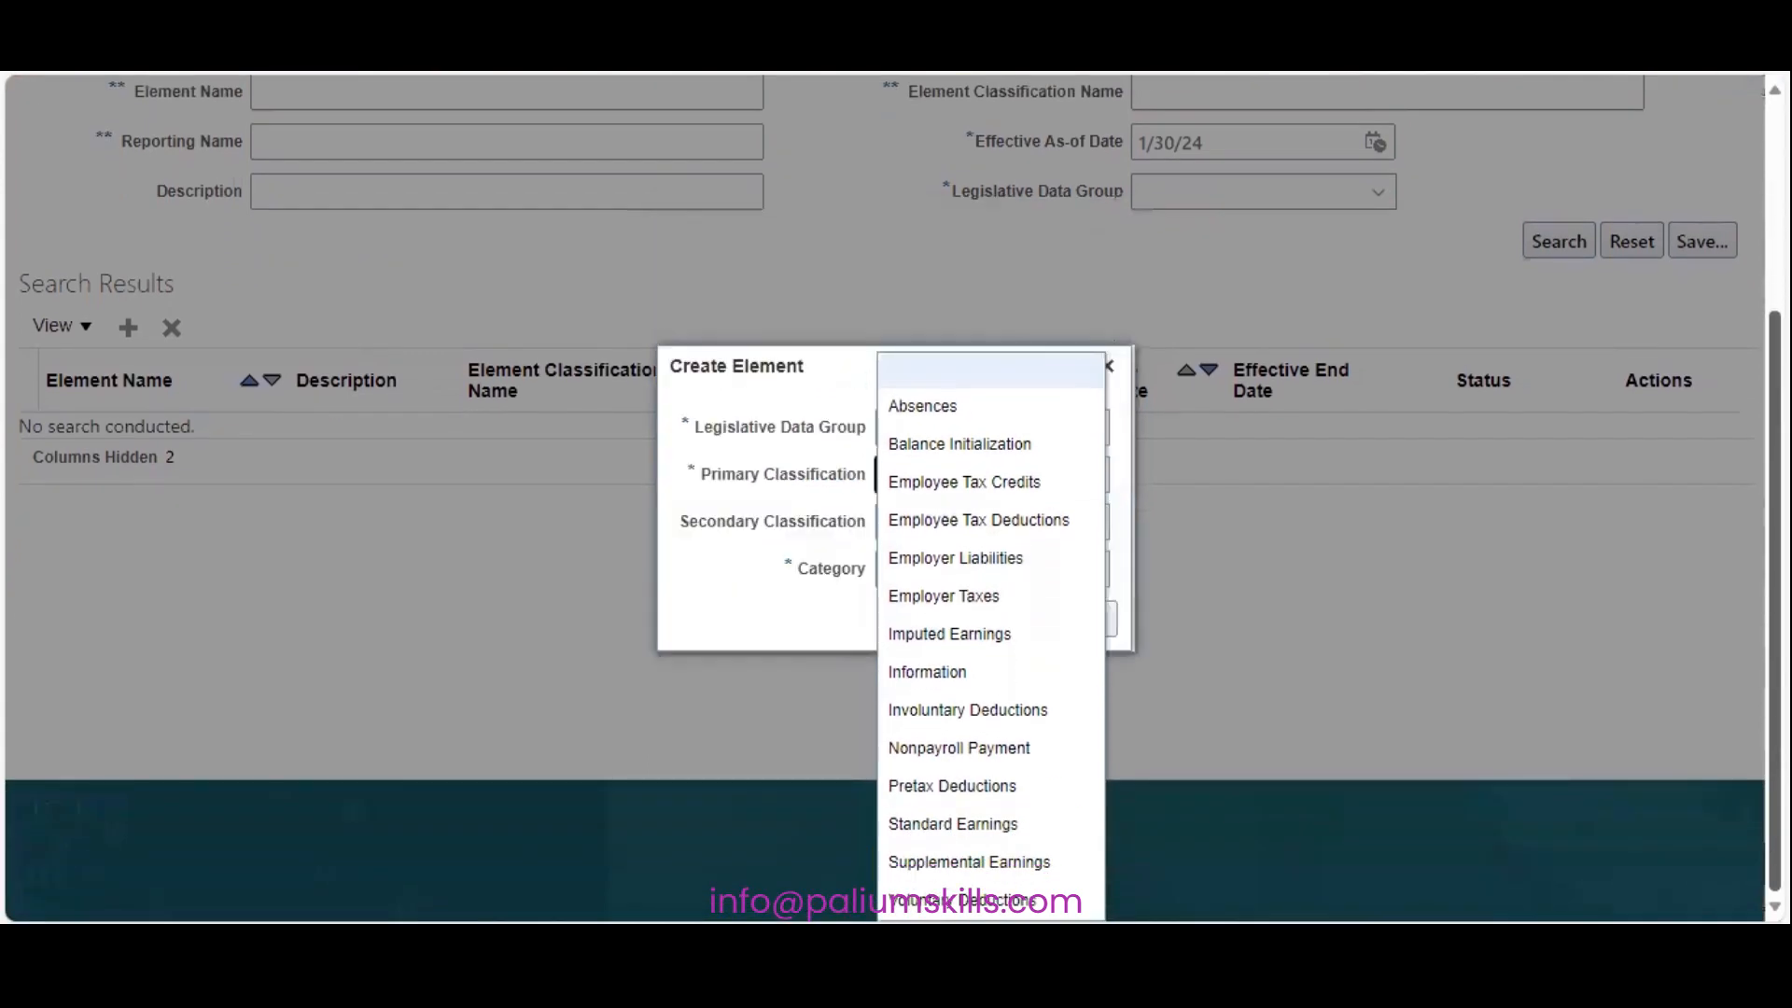
left_click(937, 829)
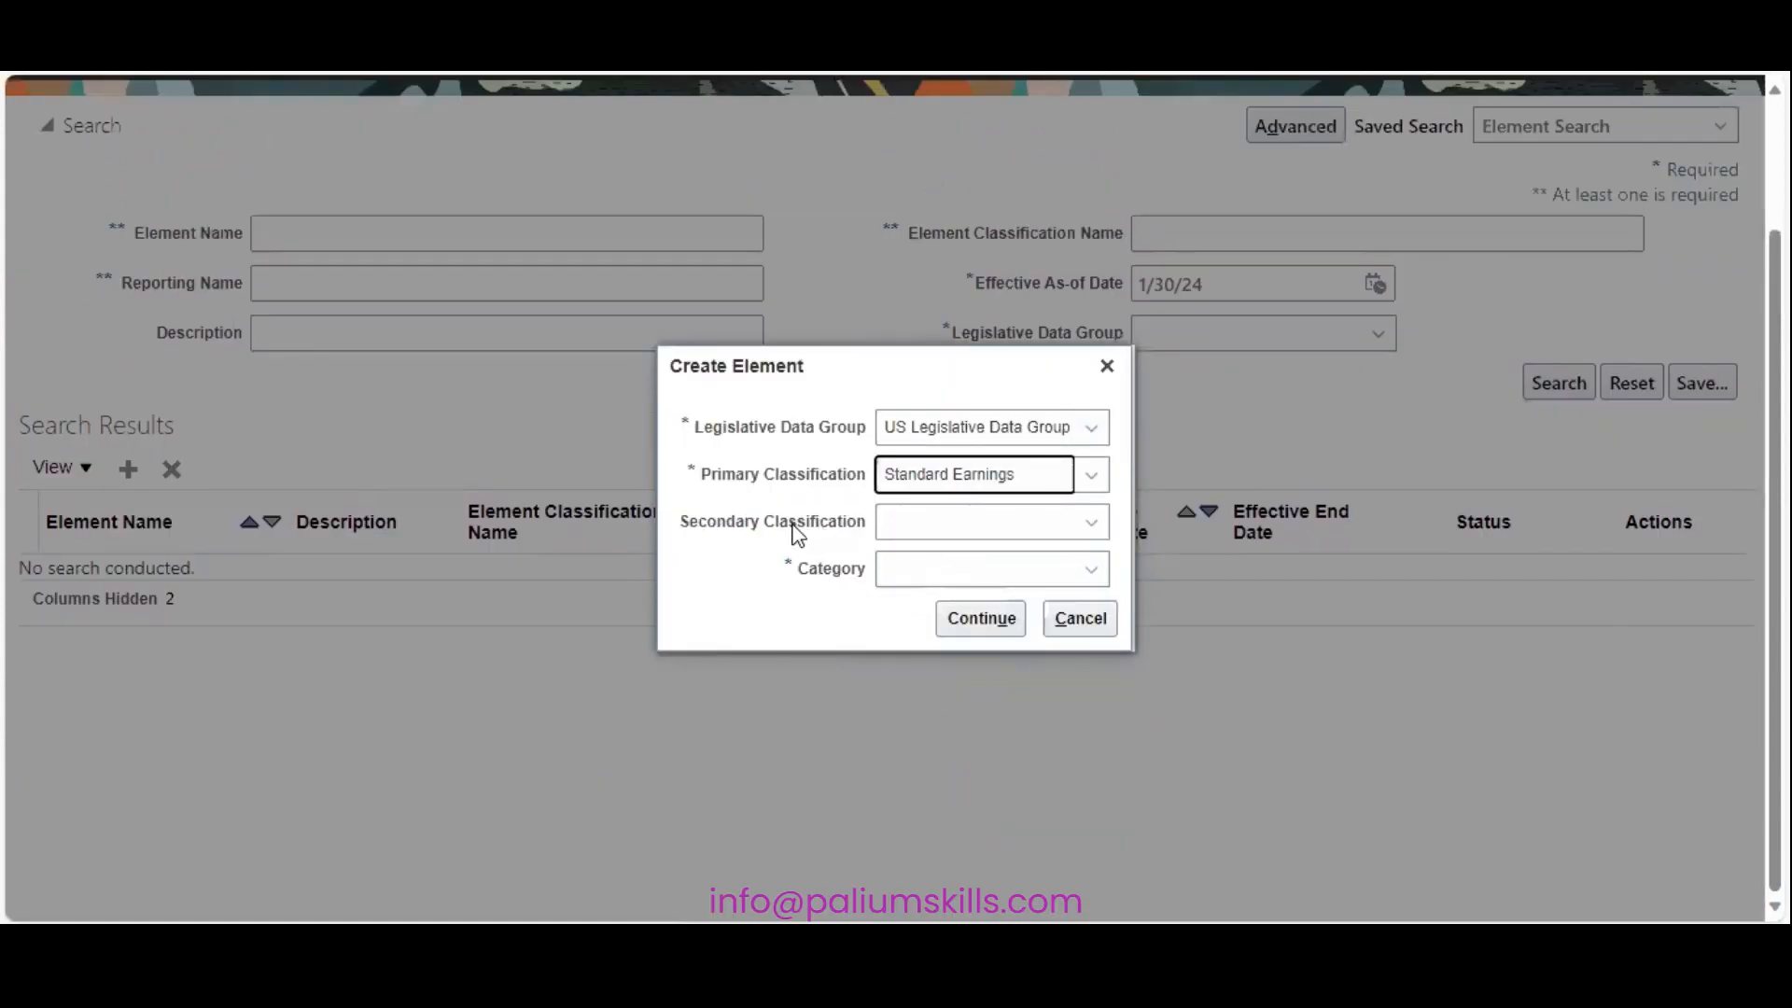
Step: Choose the secondary classification Regular and the category Standard, and continue to the element's basic information
left_click(998, 524)
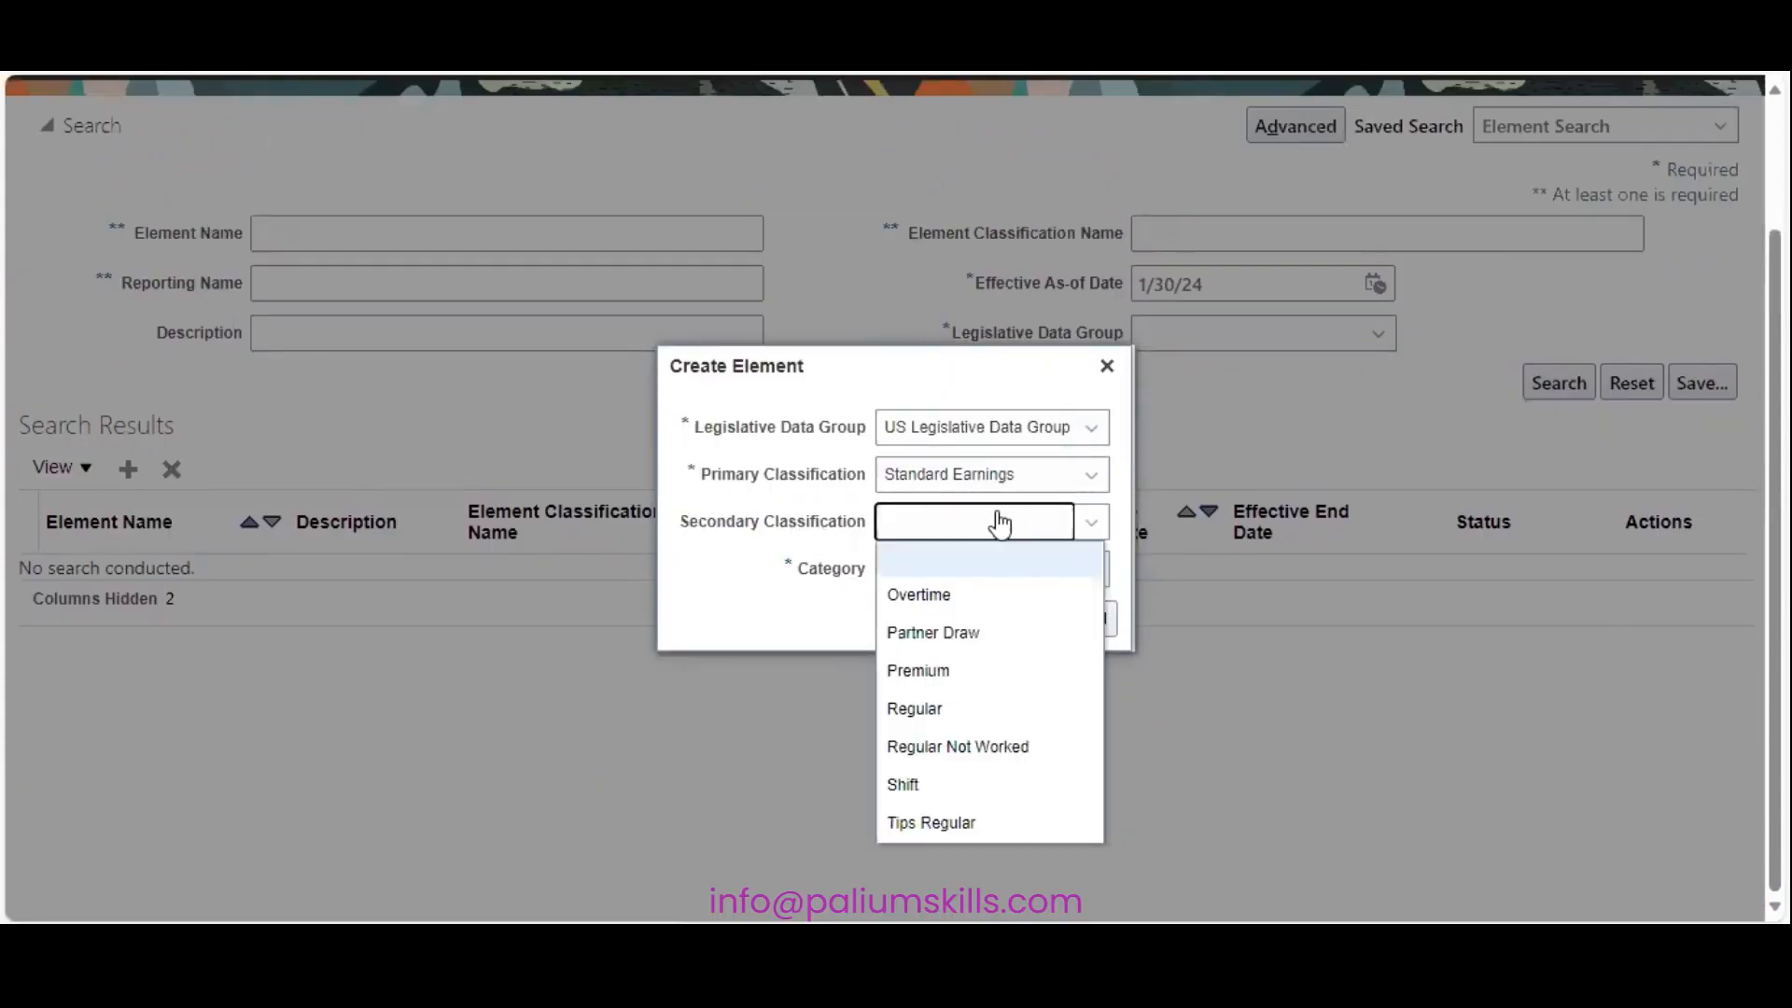
left_click(986, 711)
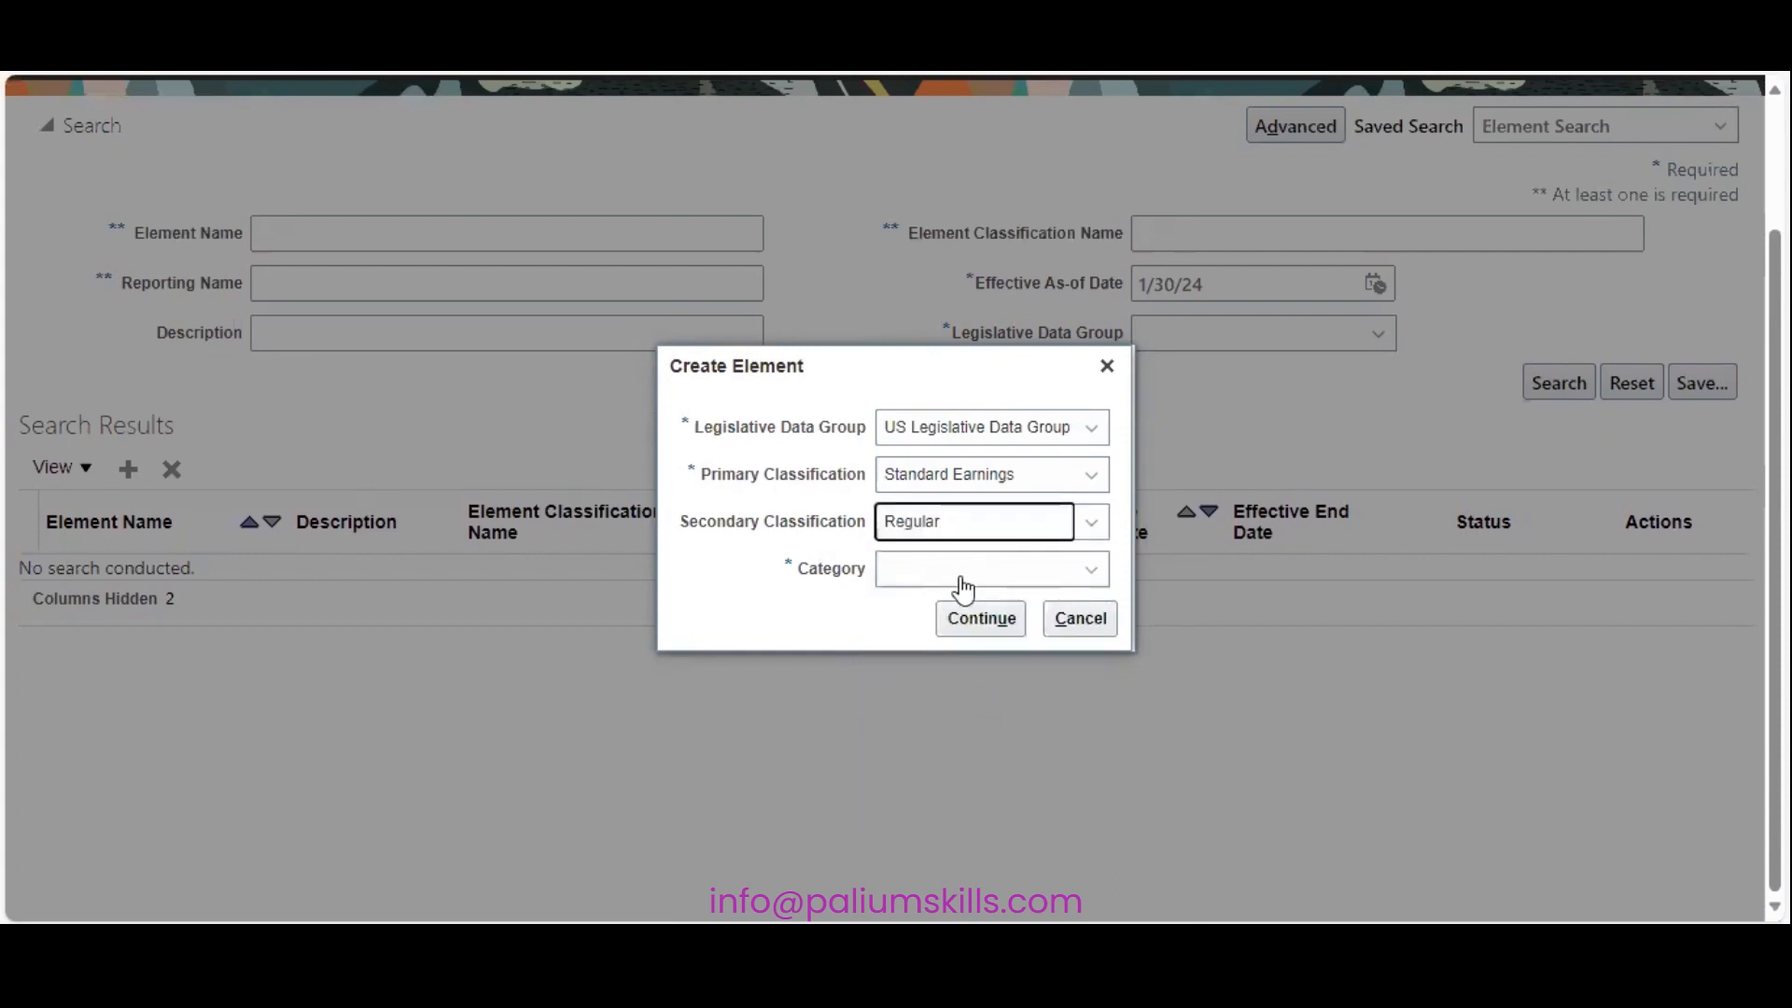
left_click(963, 586)
left_click(966, 652)
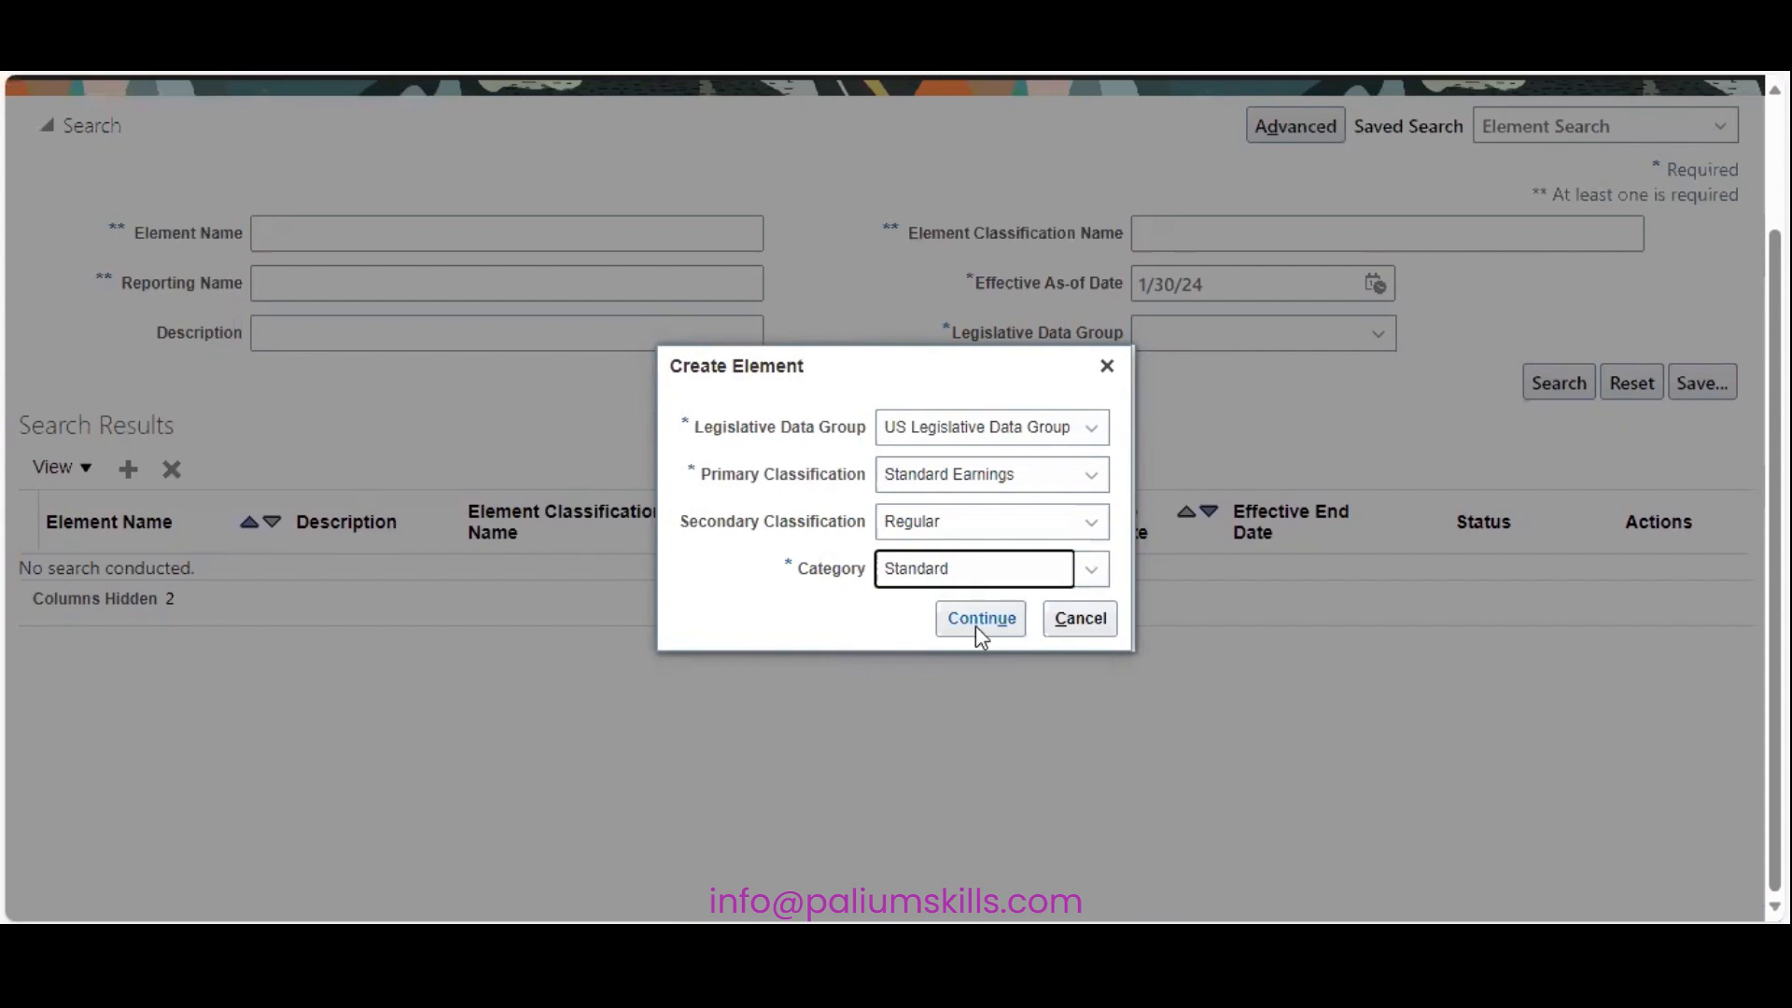
left_click(982, 618)
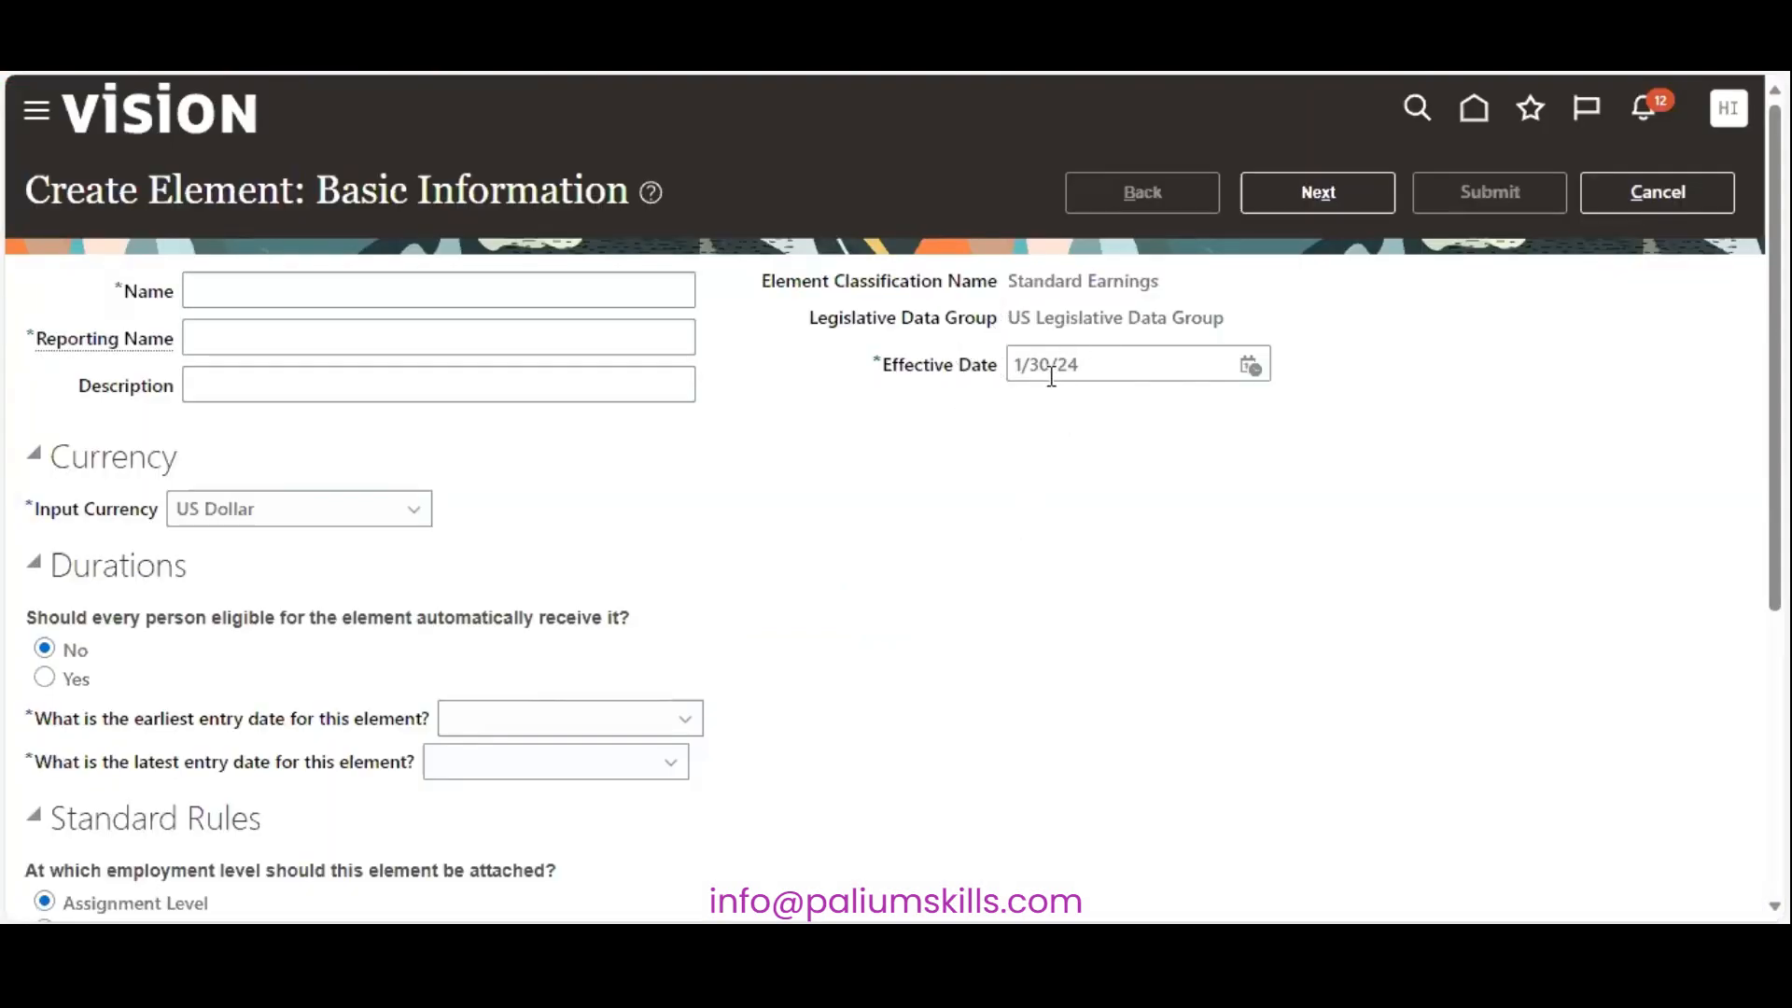
Step: Set the element's effective date to 1/1/20
left_click_drag(1017, 364, 1049, 368)
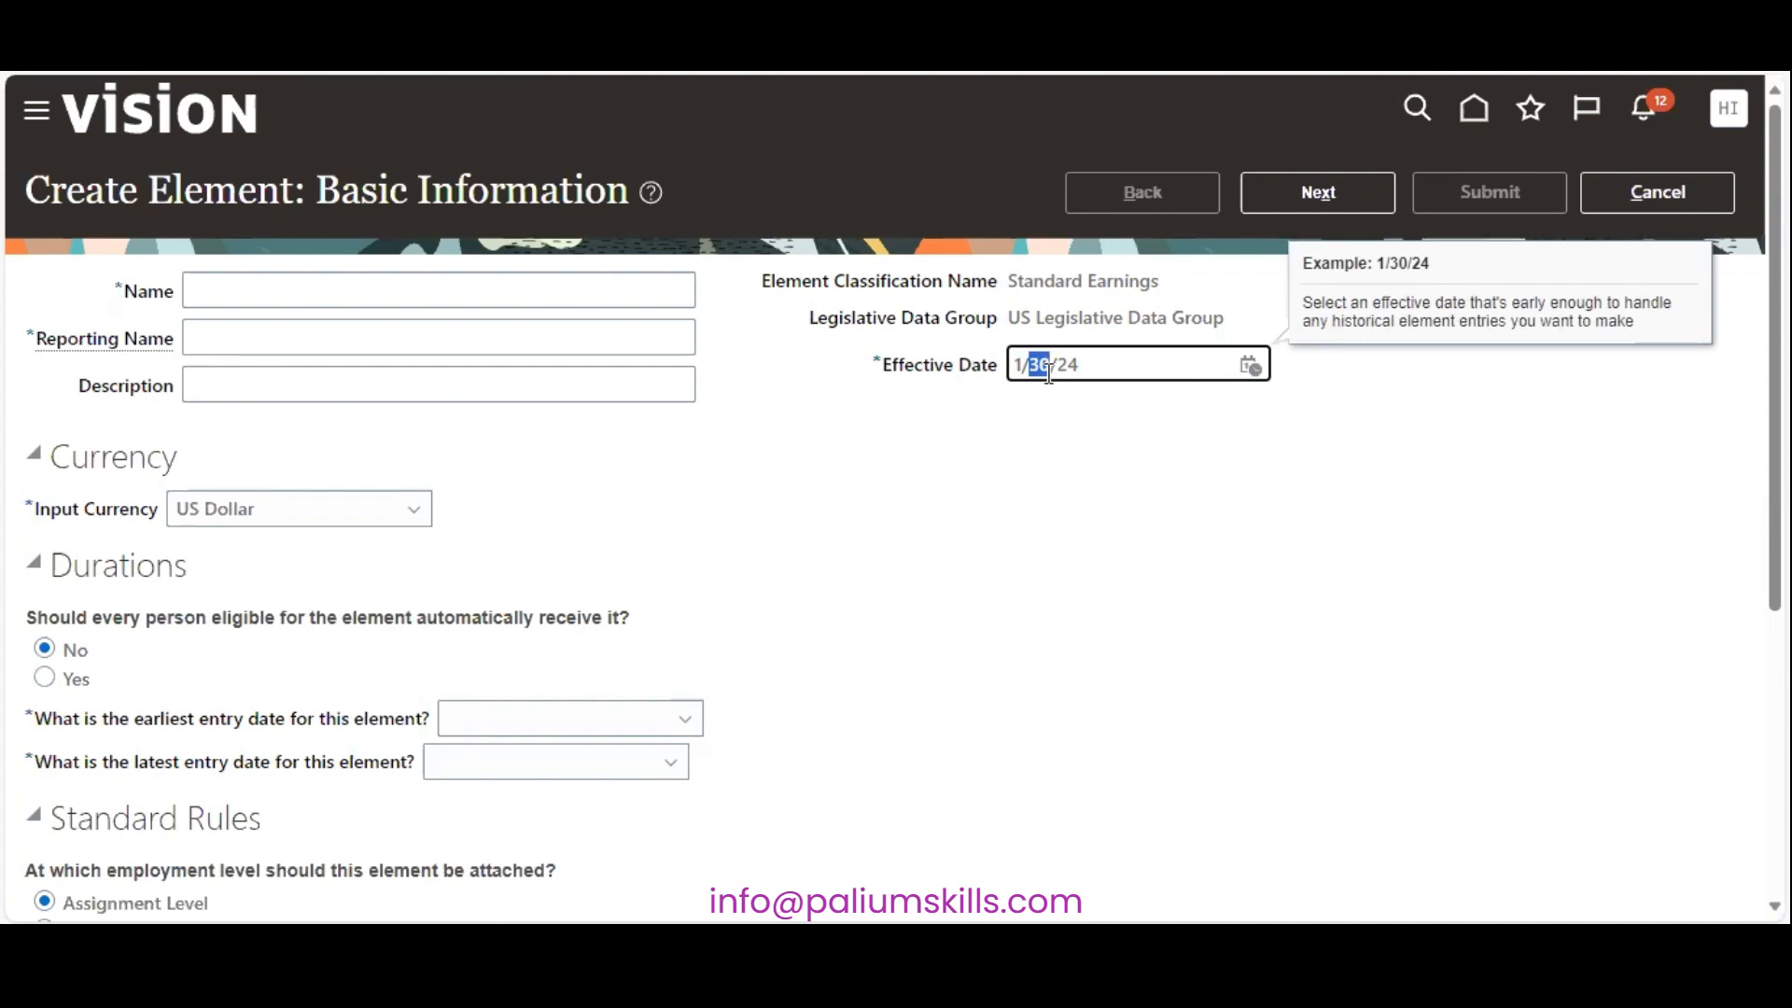
type("1")
left_click_drag(1056, 364, 1067, 378)
type("020")
key("Tab")
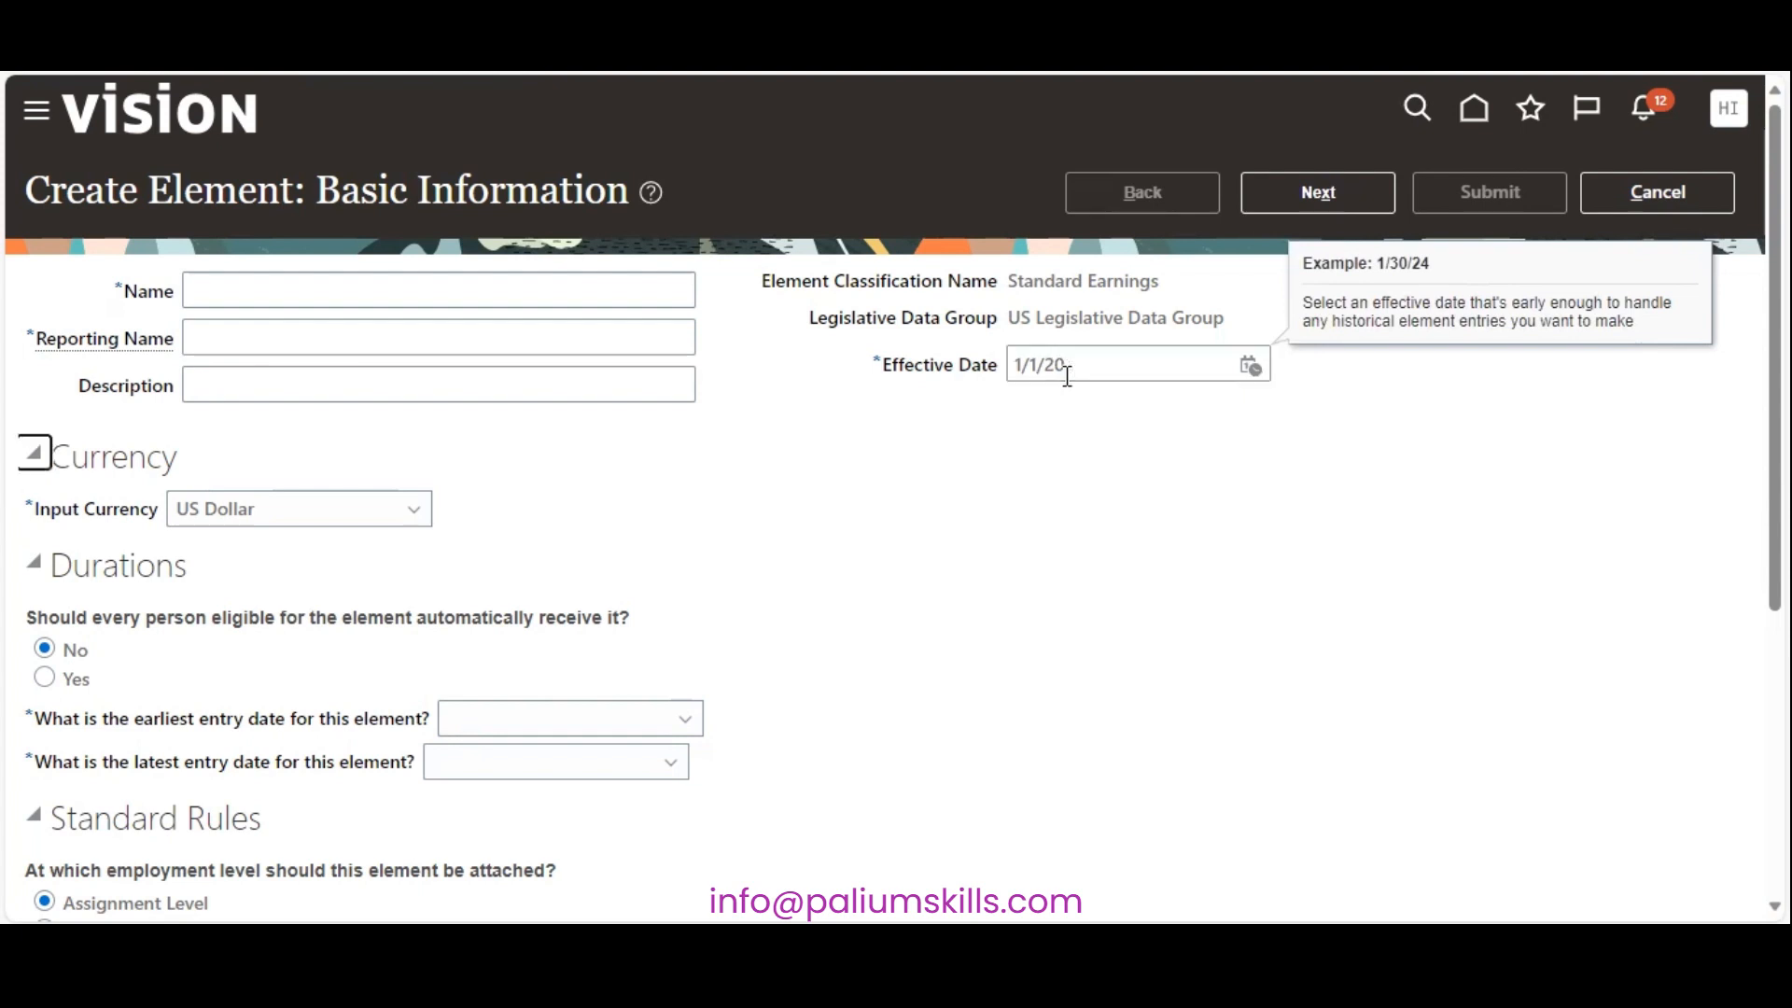
Step: Enter "SP Basic Salary" as both the name and the reporting name of the element
left_click(500, 304)
type("SP")
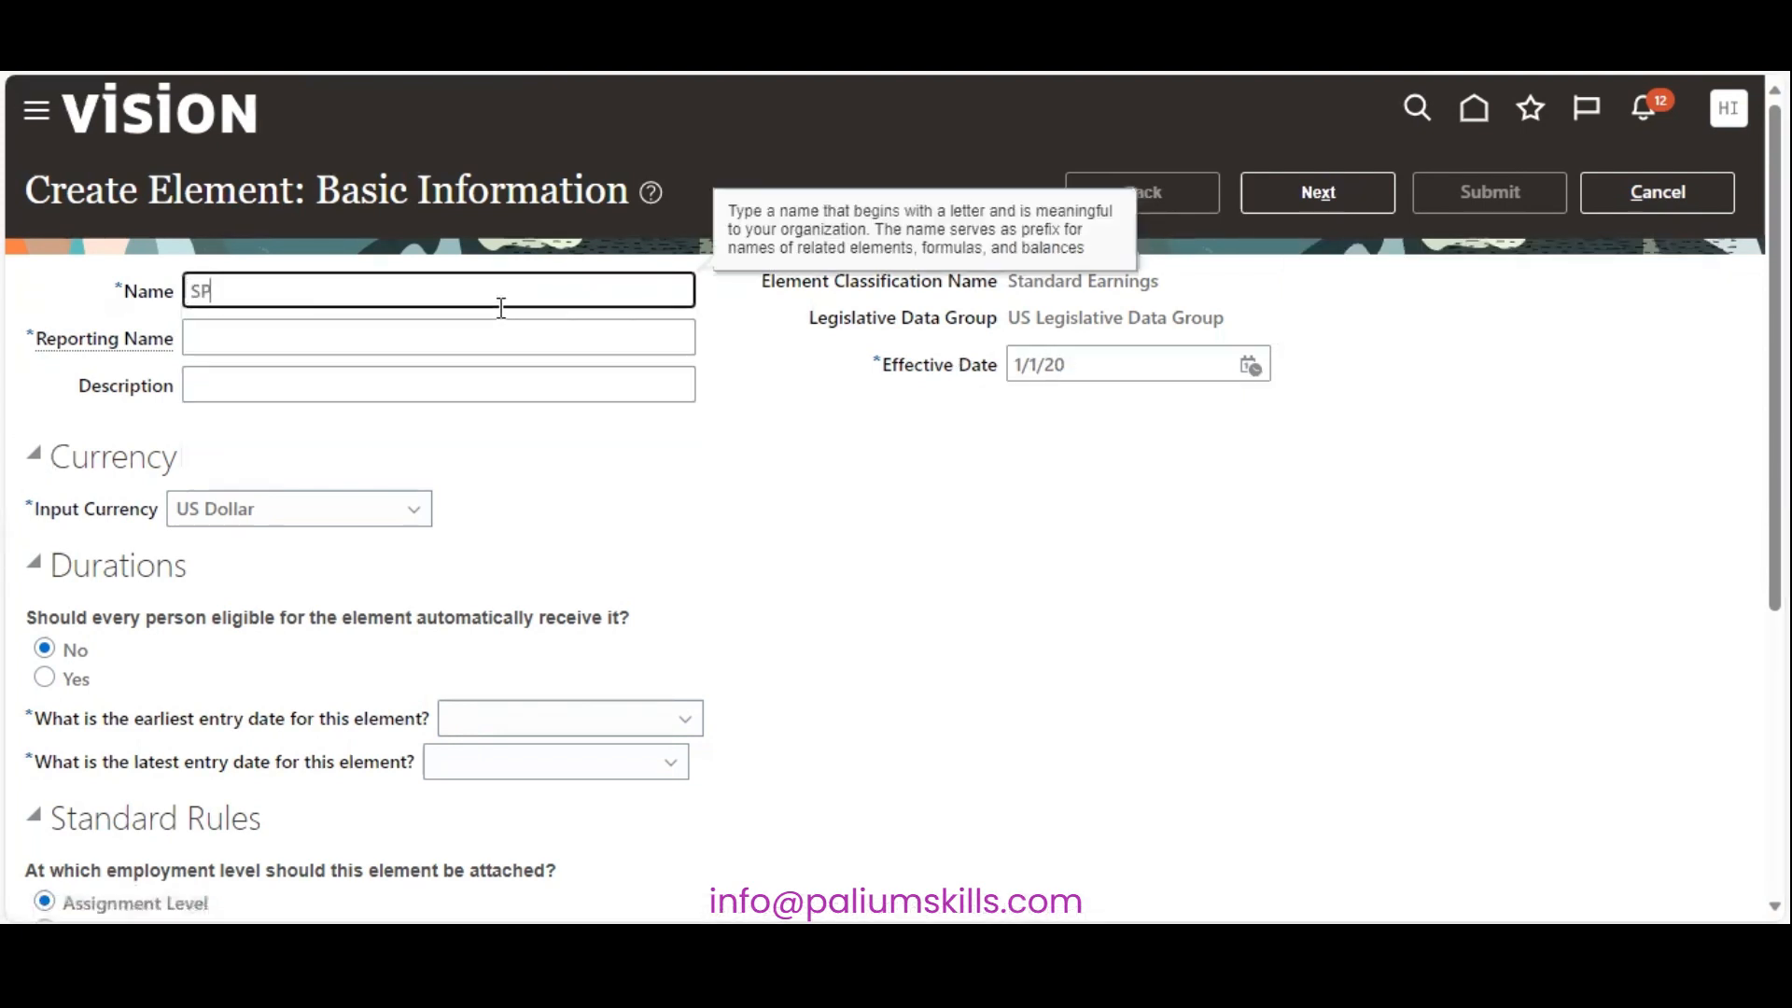
type(" Basic Salary")
key("Tab")
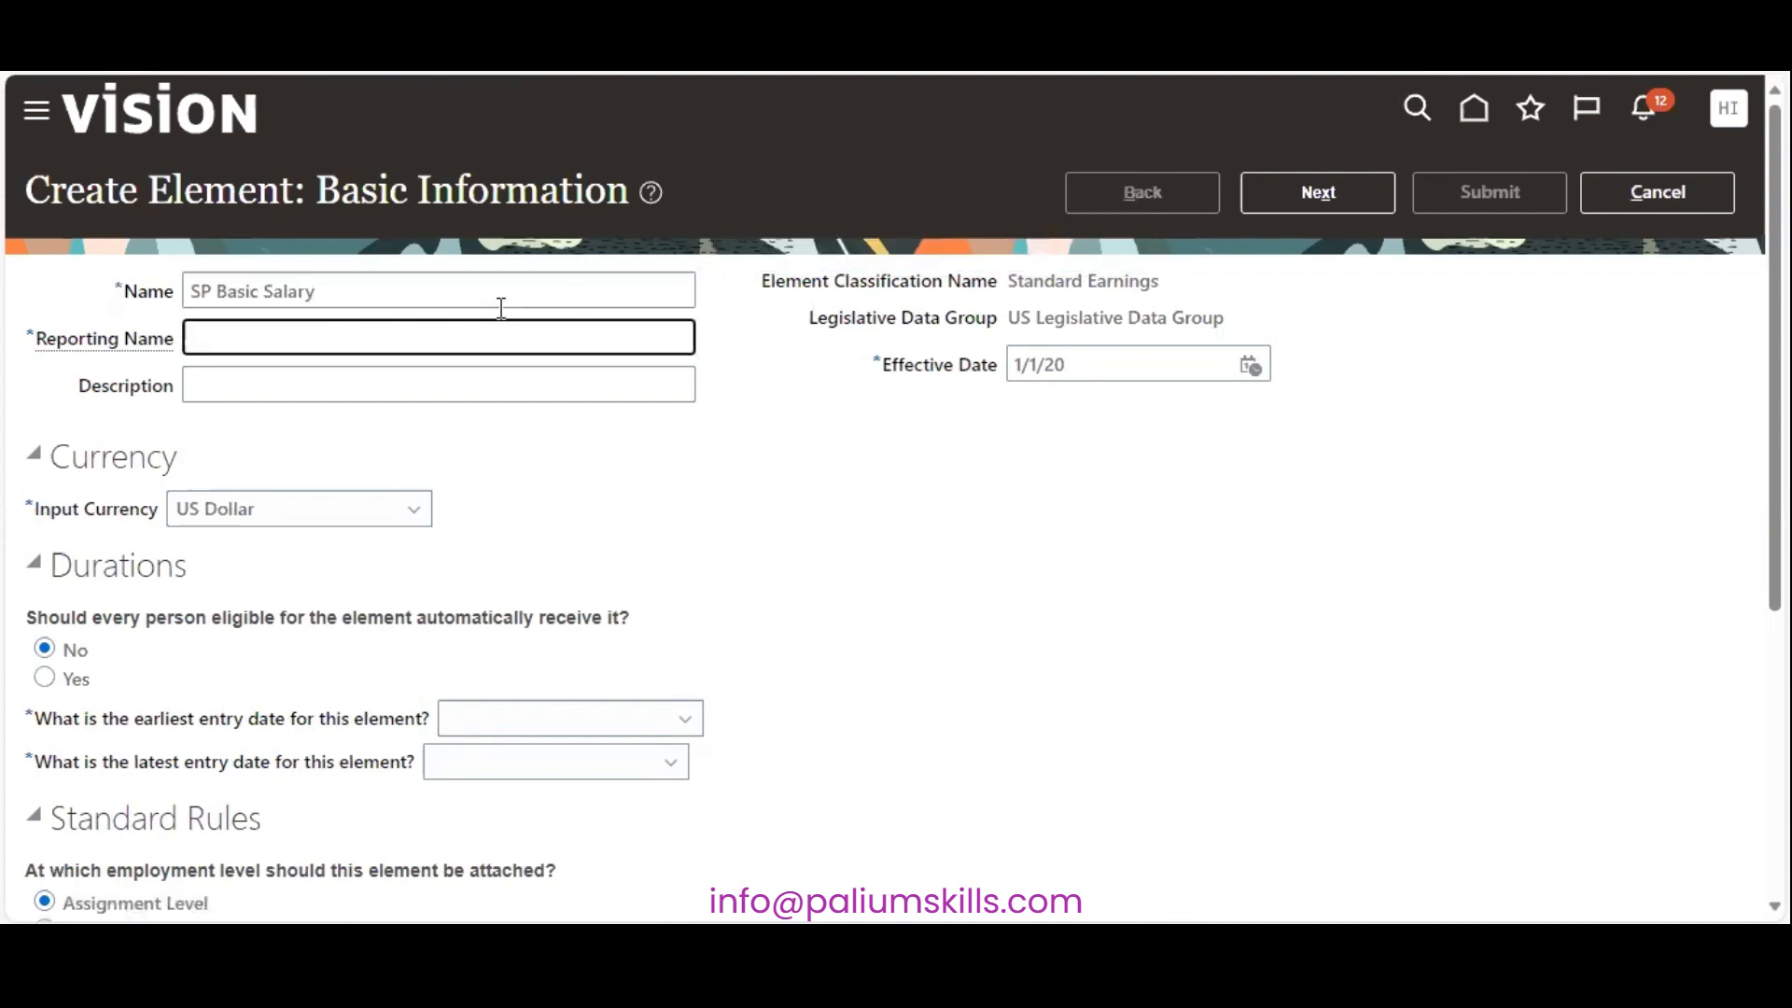
left_click_drag(352, 292, 72, 292)
key("ctrl+c")
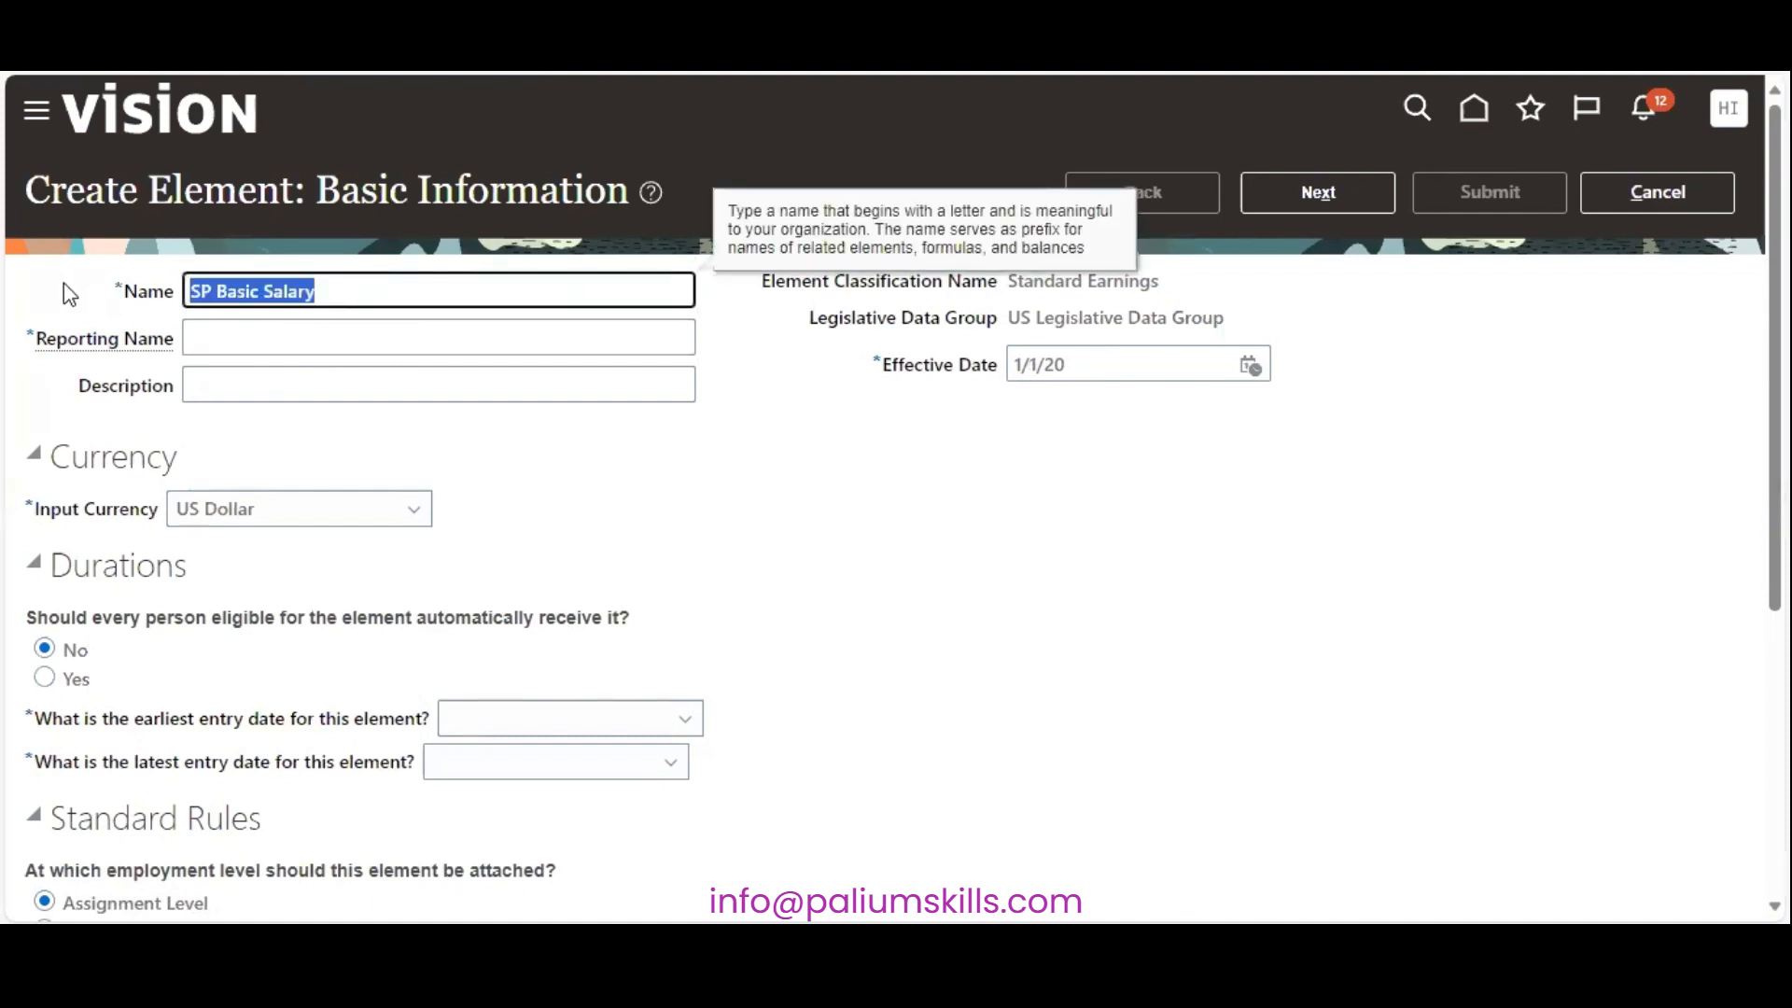
left_click(270, 344)
key("ctrl+v")
left_click(284, 384)
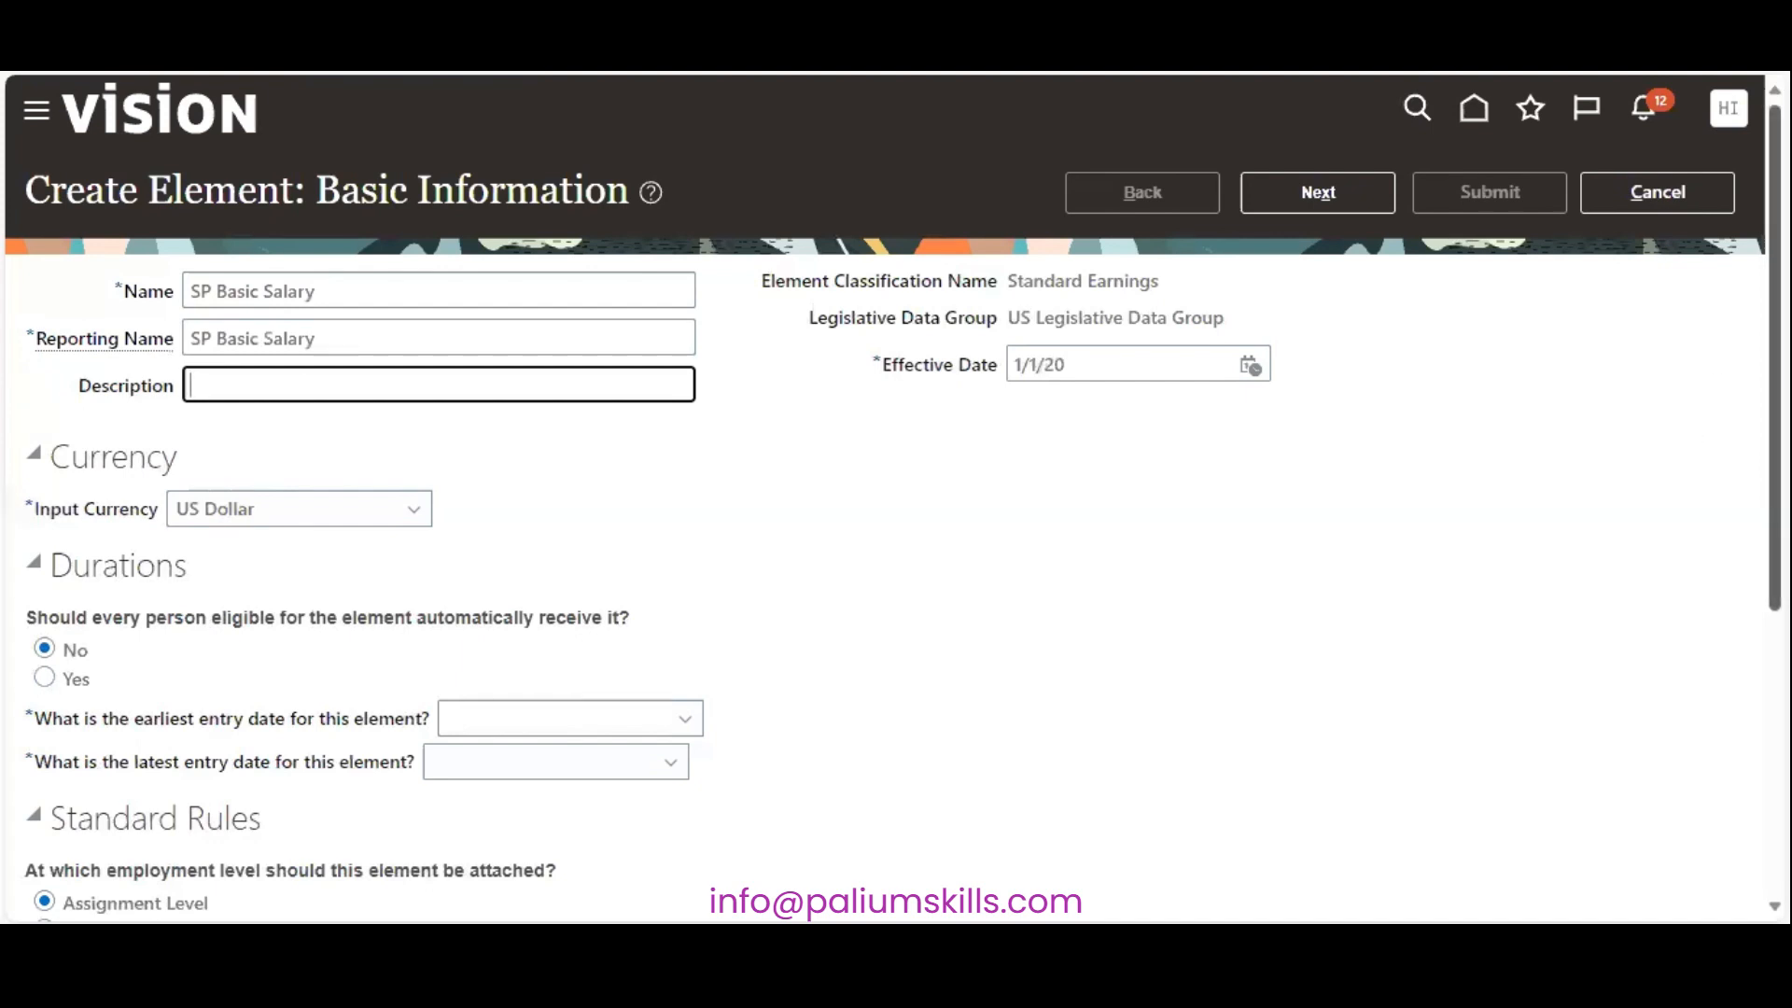
Step: Set the earliest entry date to First Standard Earning Date and the latest entry date to Last Standard Process Date, keeping US Dollar as input currency
scroll(1774, 373, "down", 1)
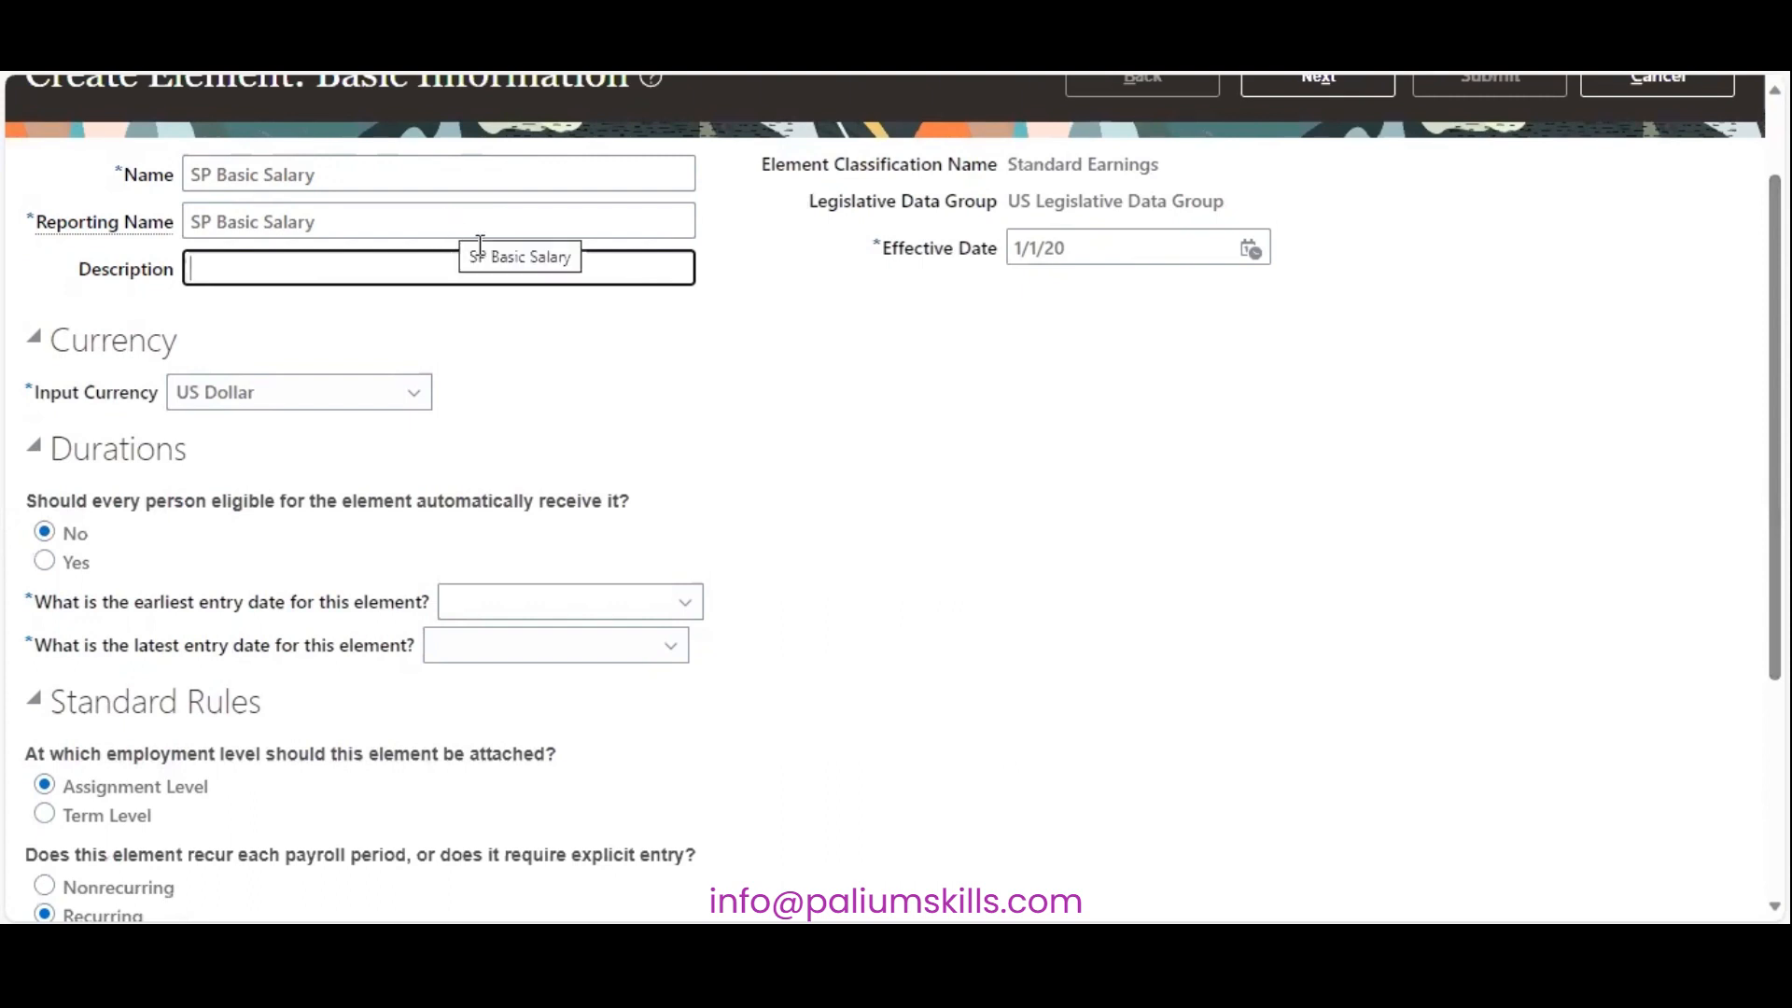
scroll(449, 224, "down", 3)
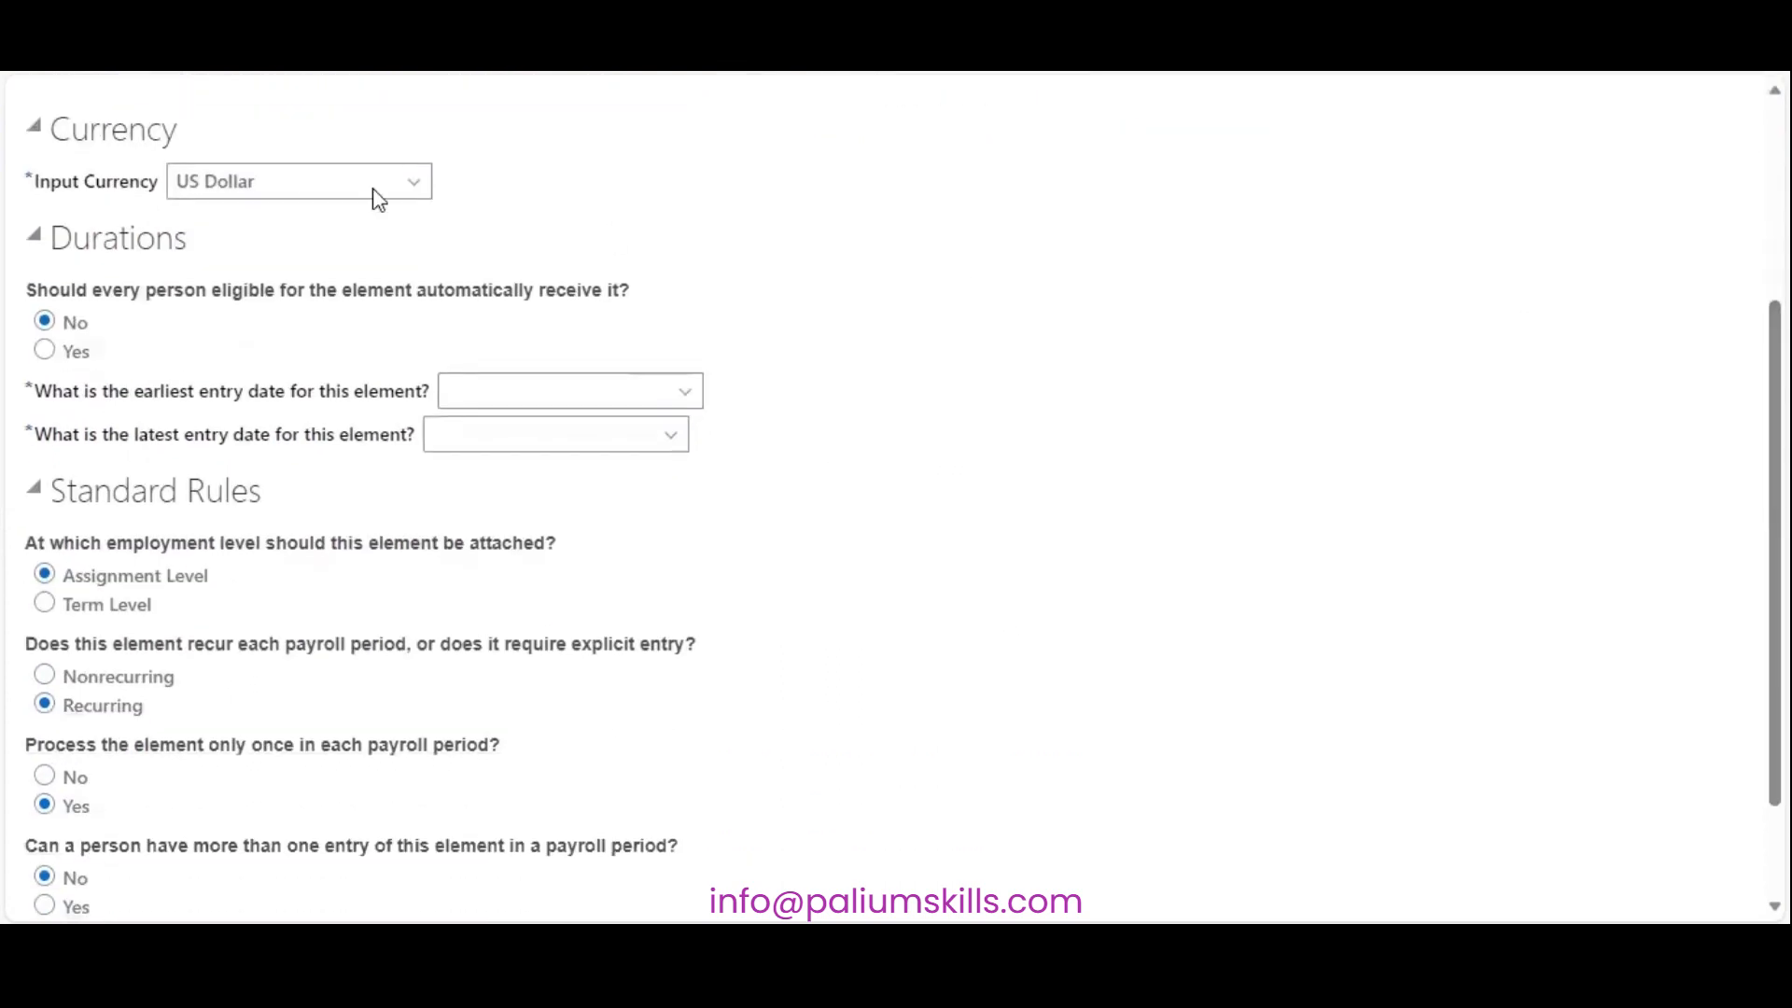
left_click(316, 199)
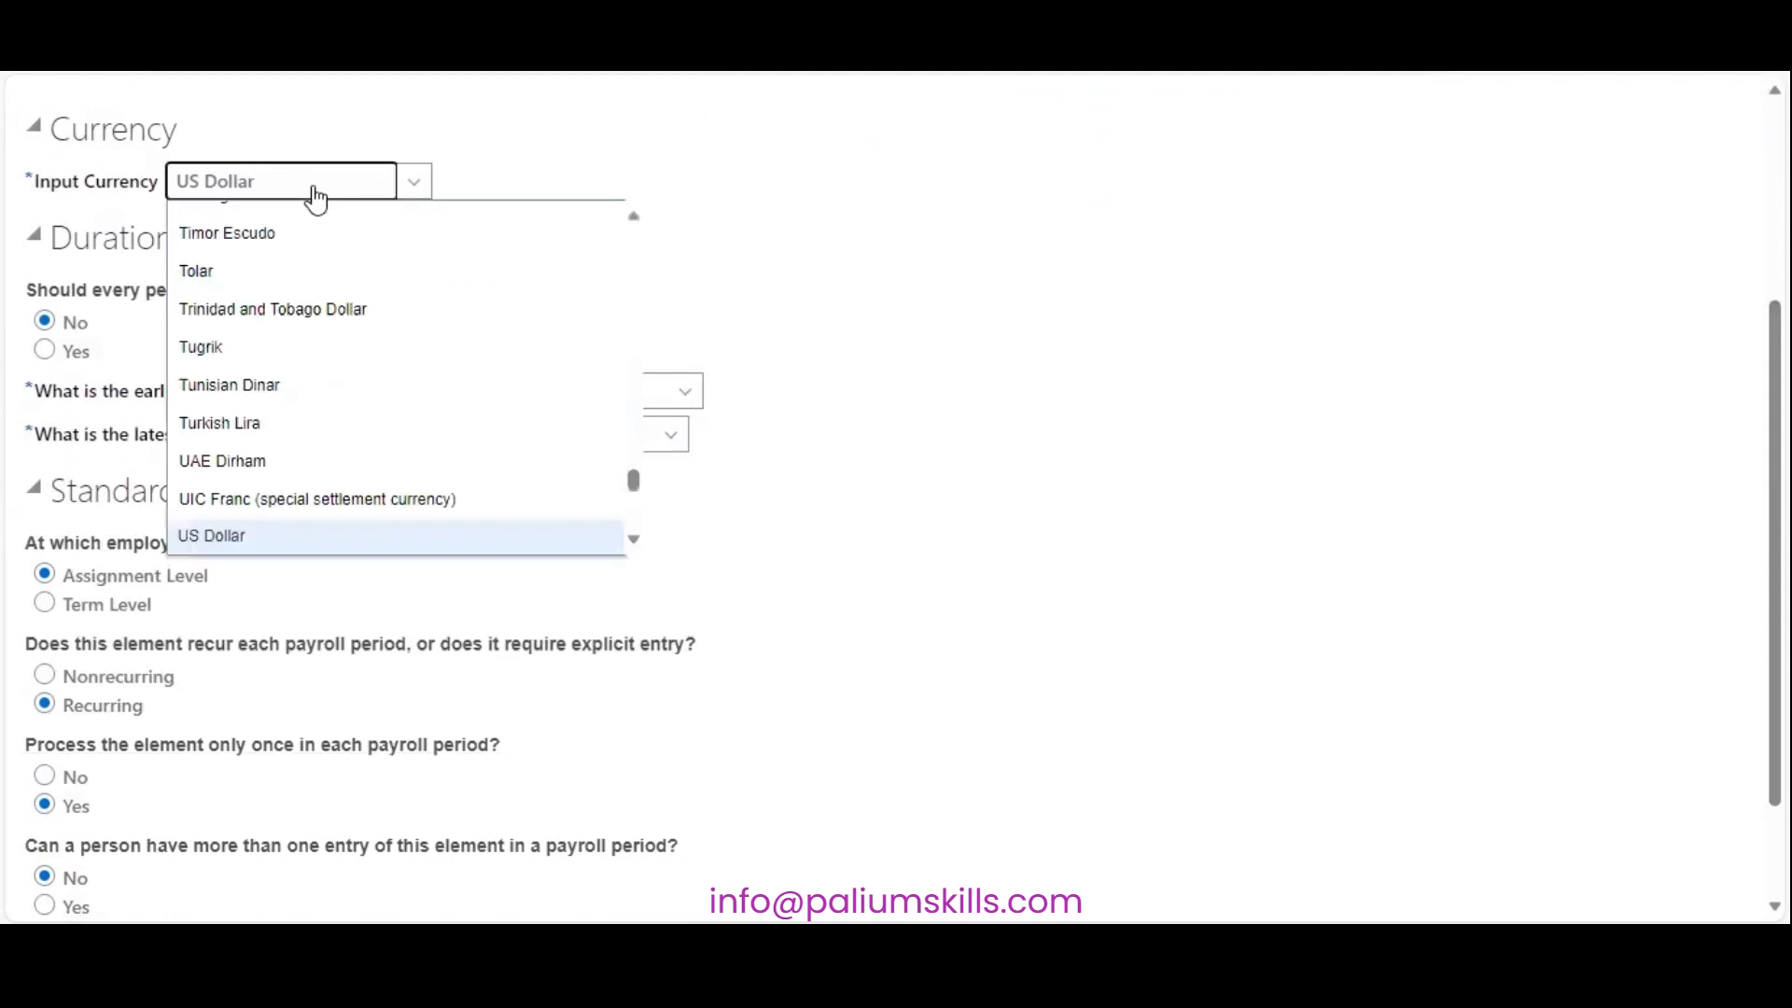
left_click(316, 199)
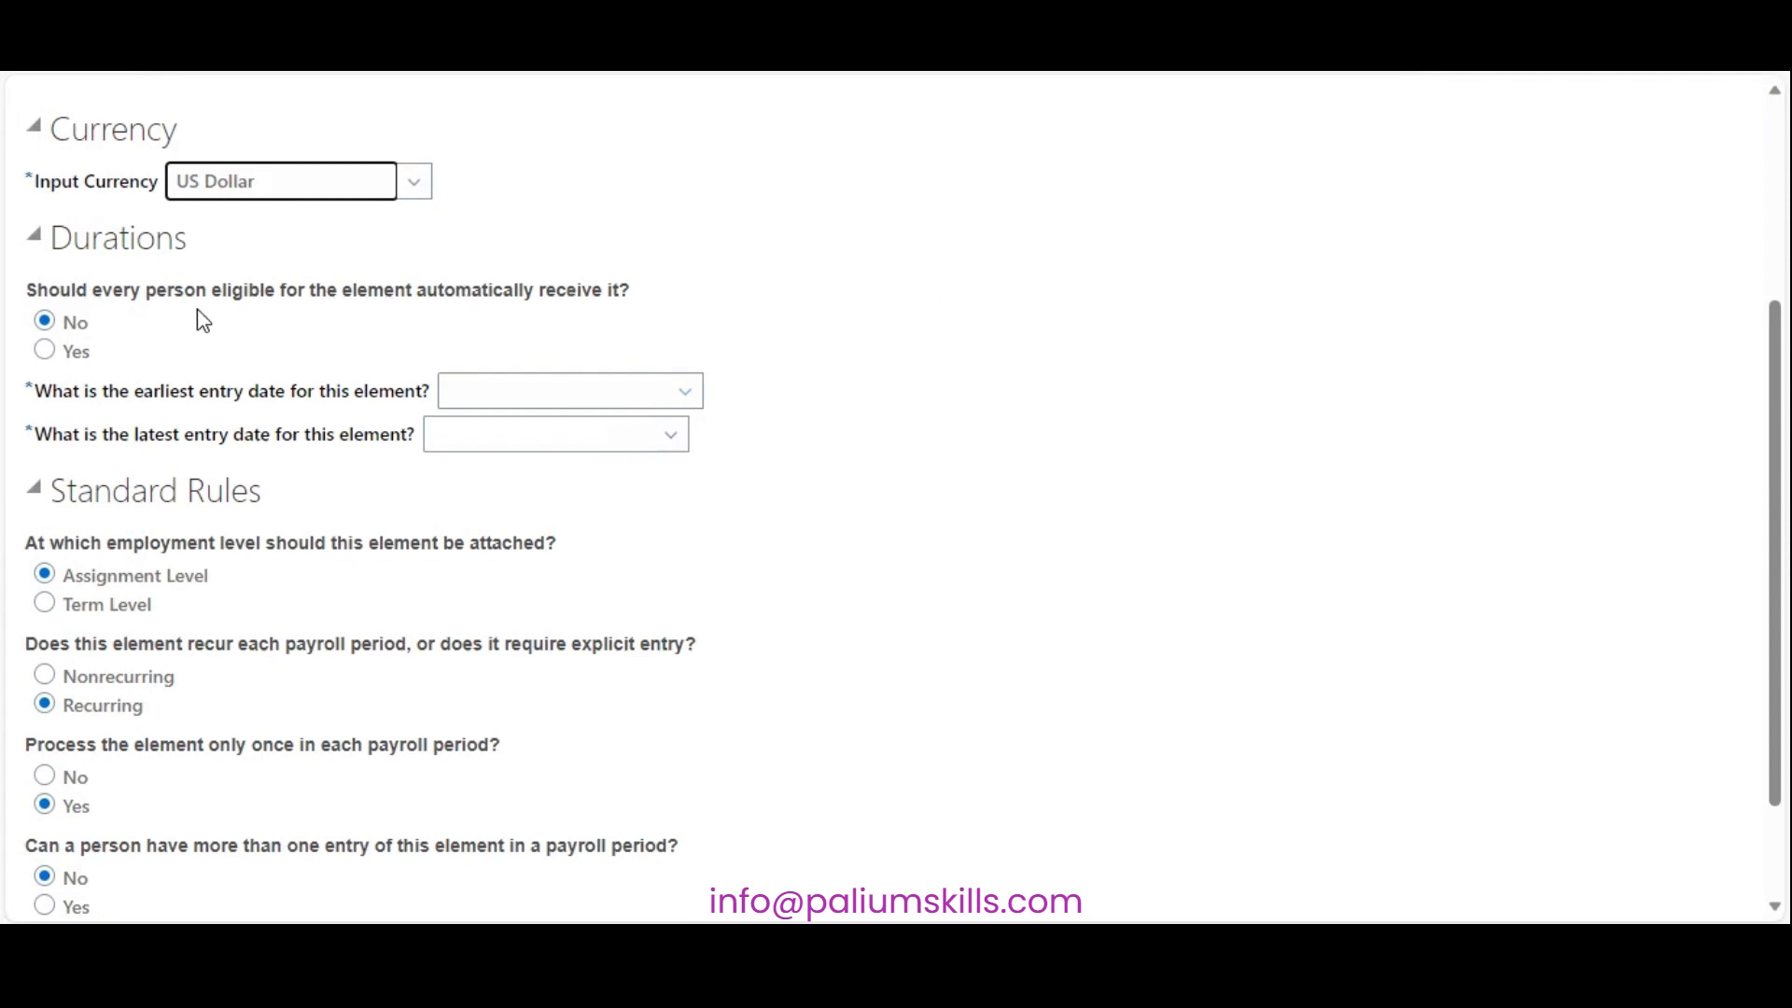
left_click(632, 392)
left_click(631, 465)
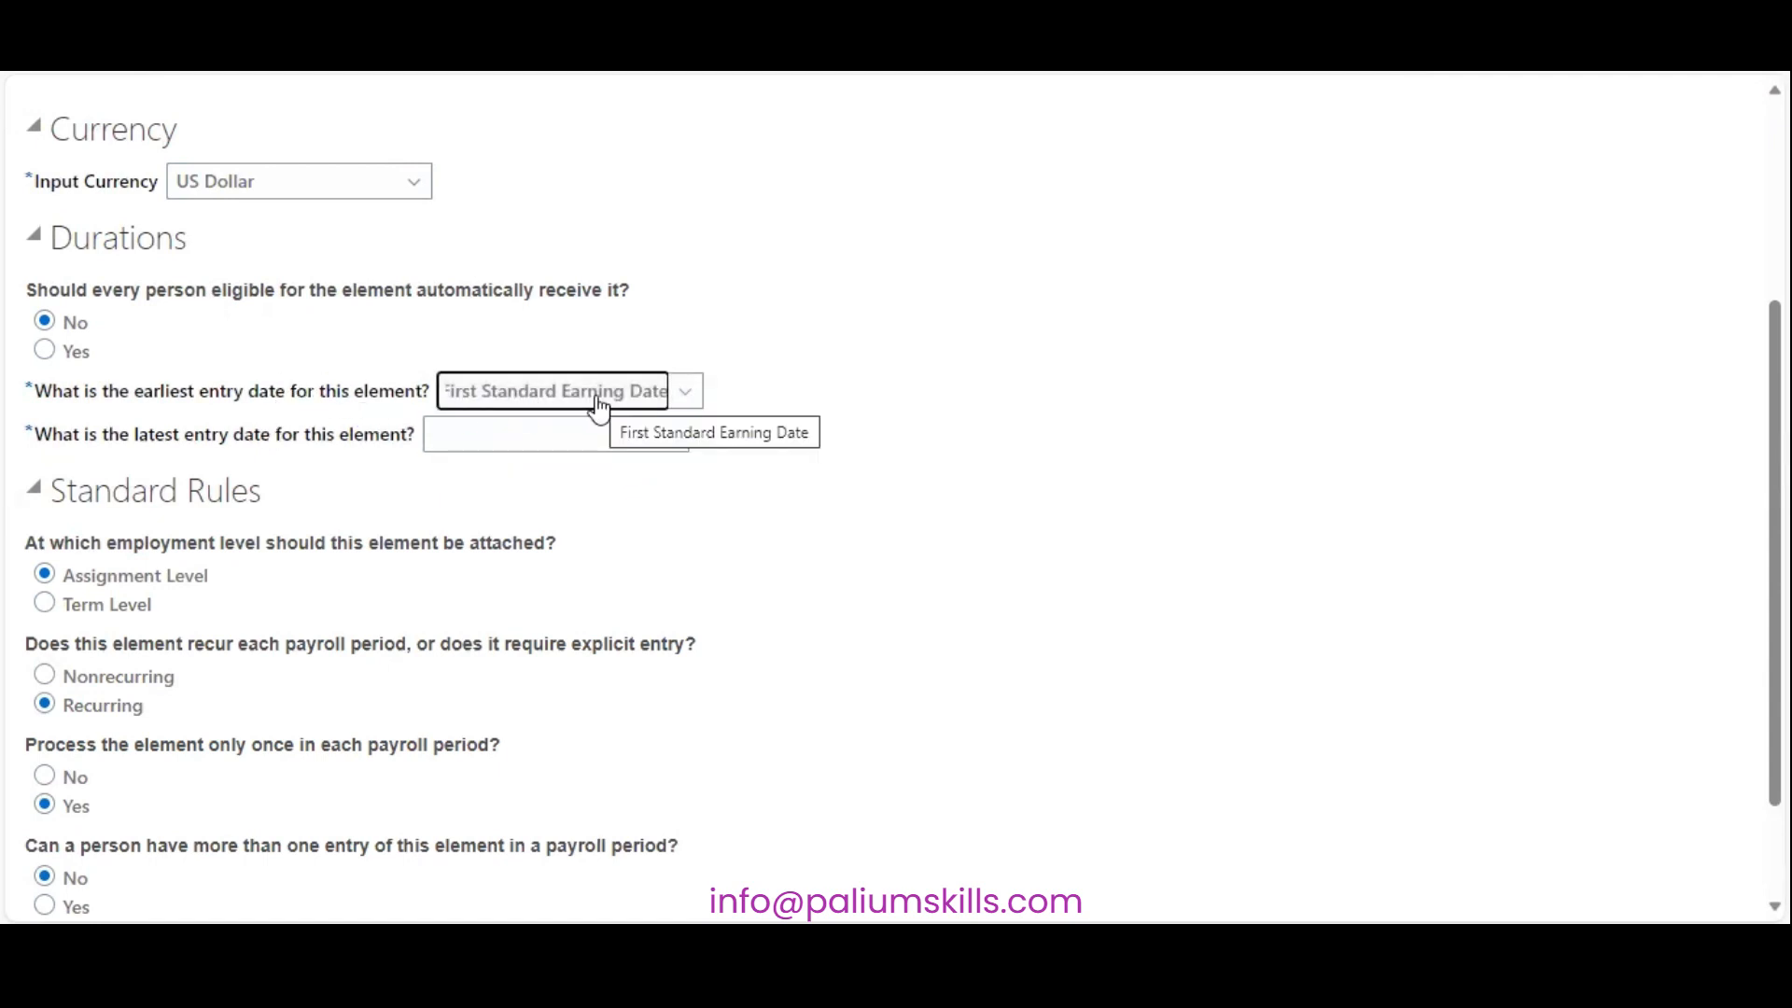
left_click(597, 438)
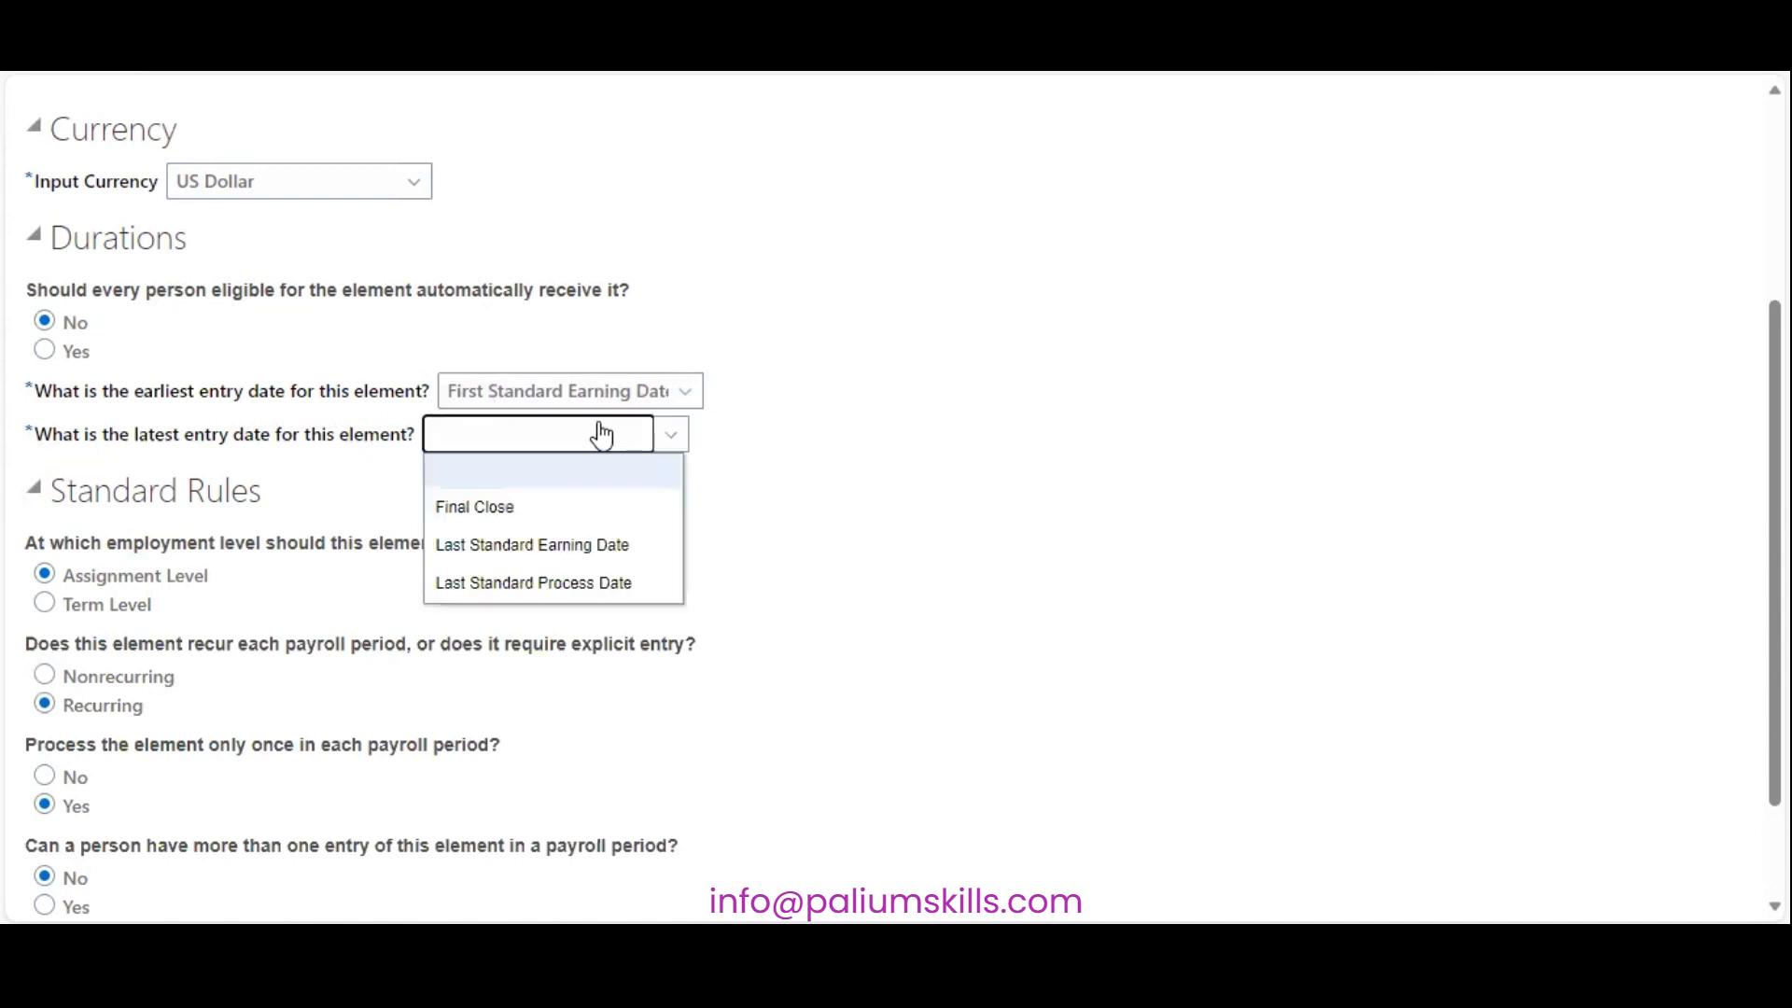
left_click(636, 585)
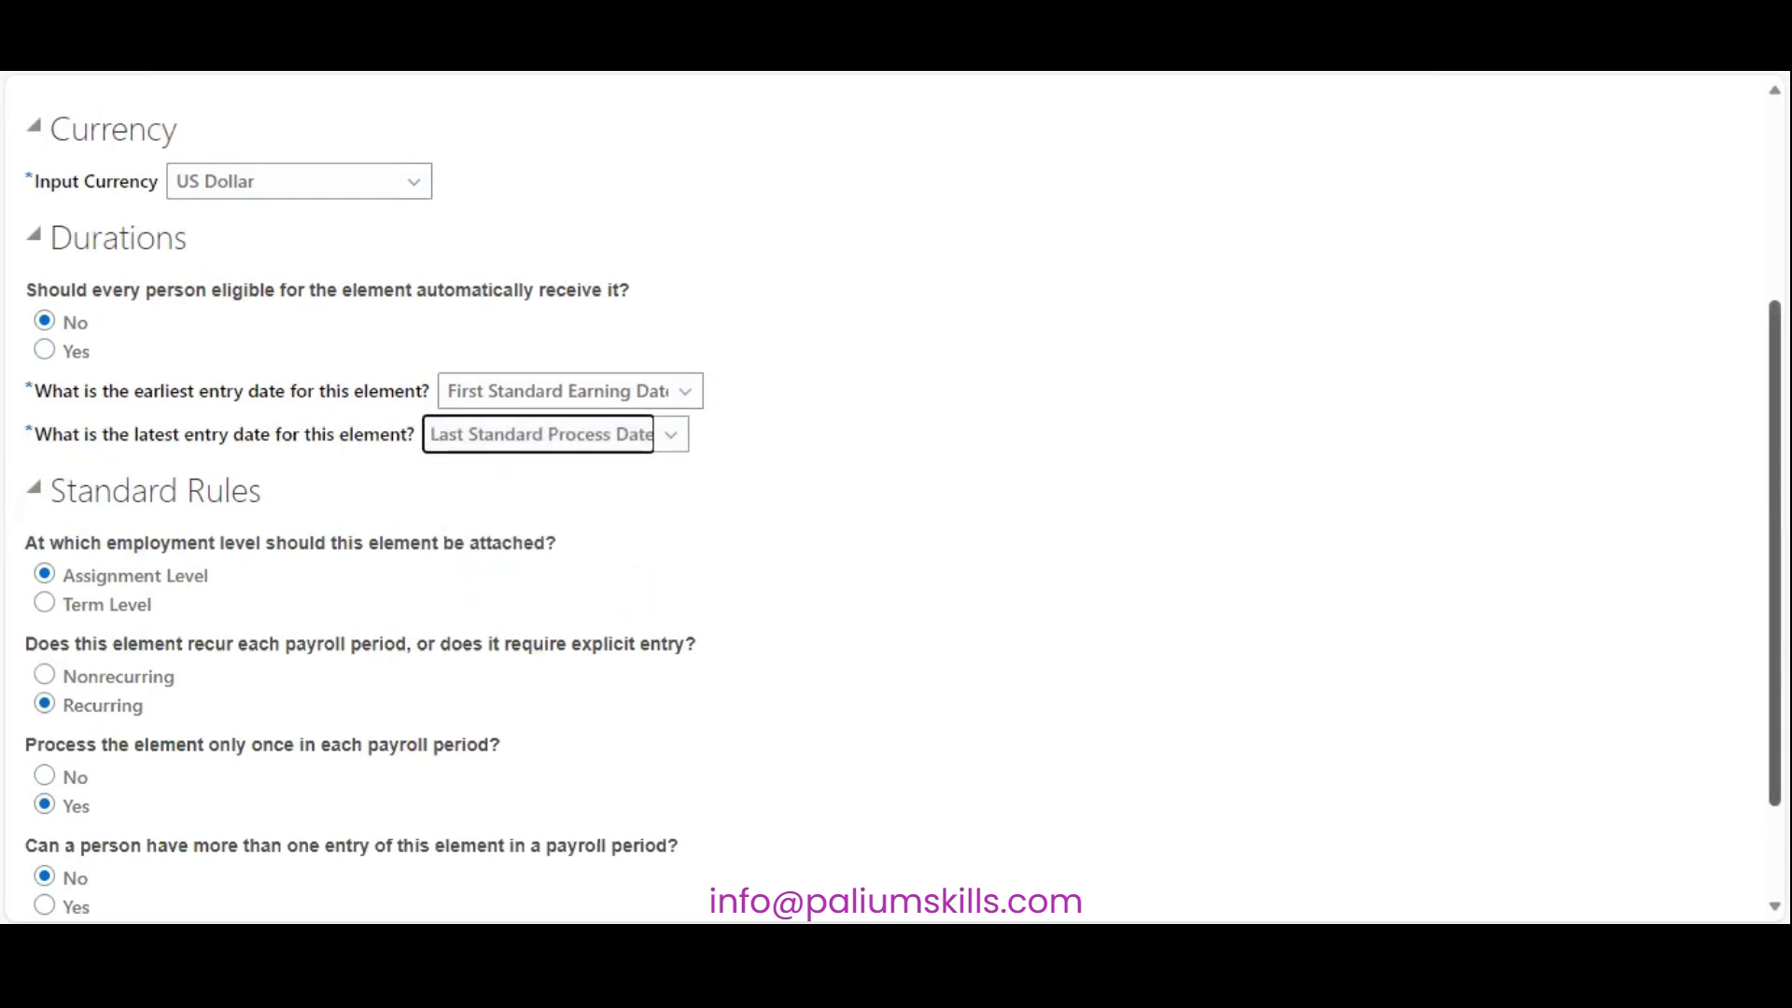
Step: Review the standard rules, keep their default answers and proceed to the element's additional details
scroll(1735, 664, "down", 3)
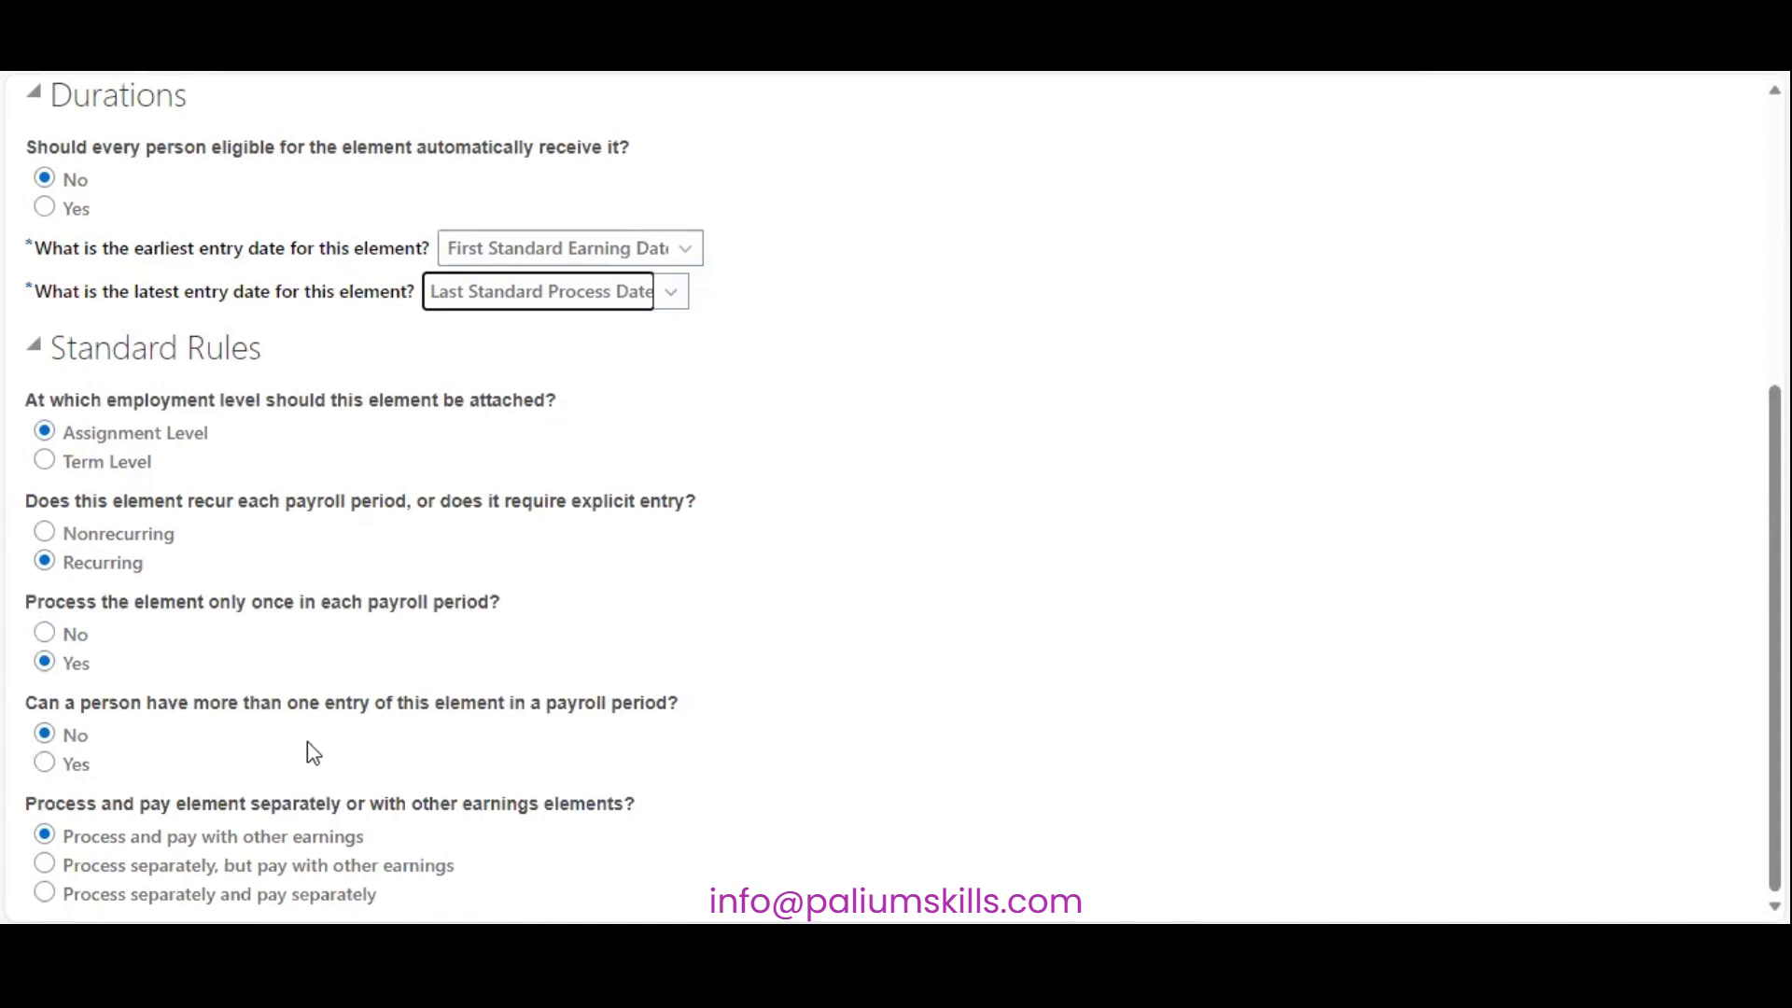
left_click_drag(213, 714, 647, 711)
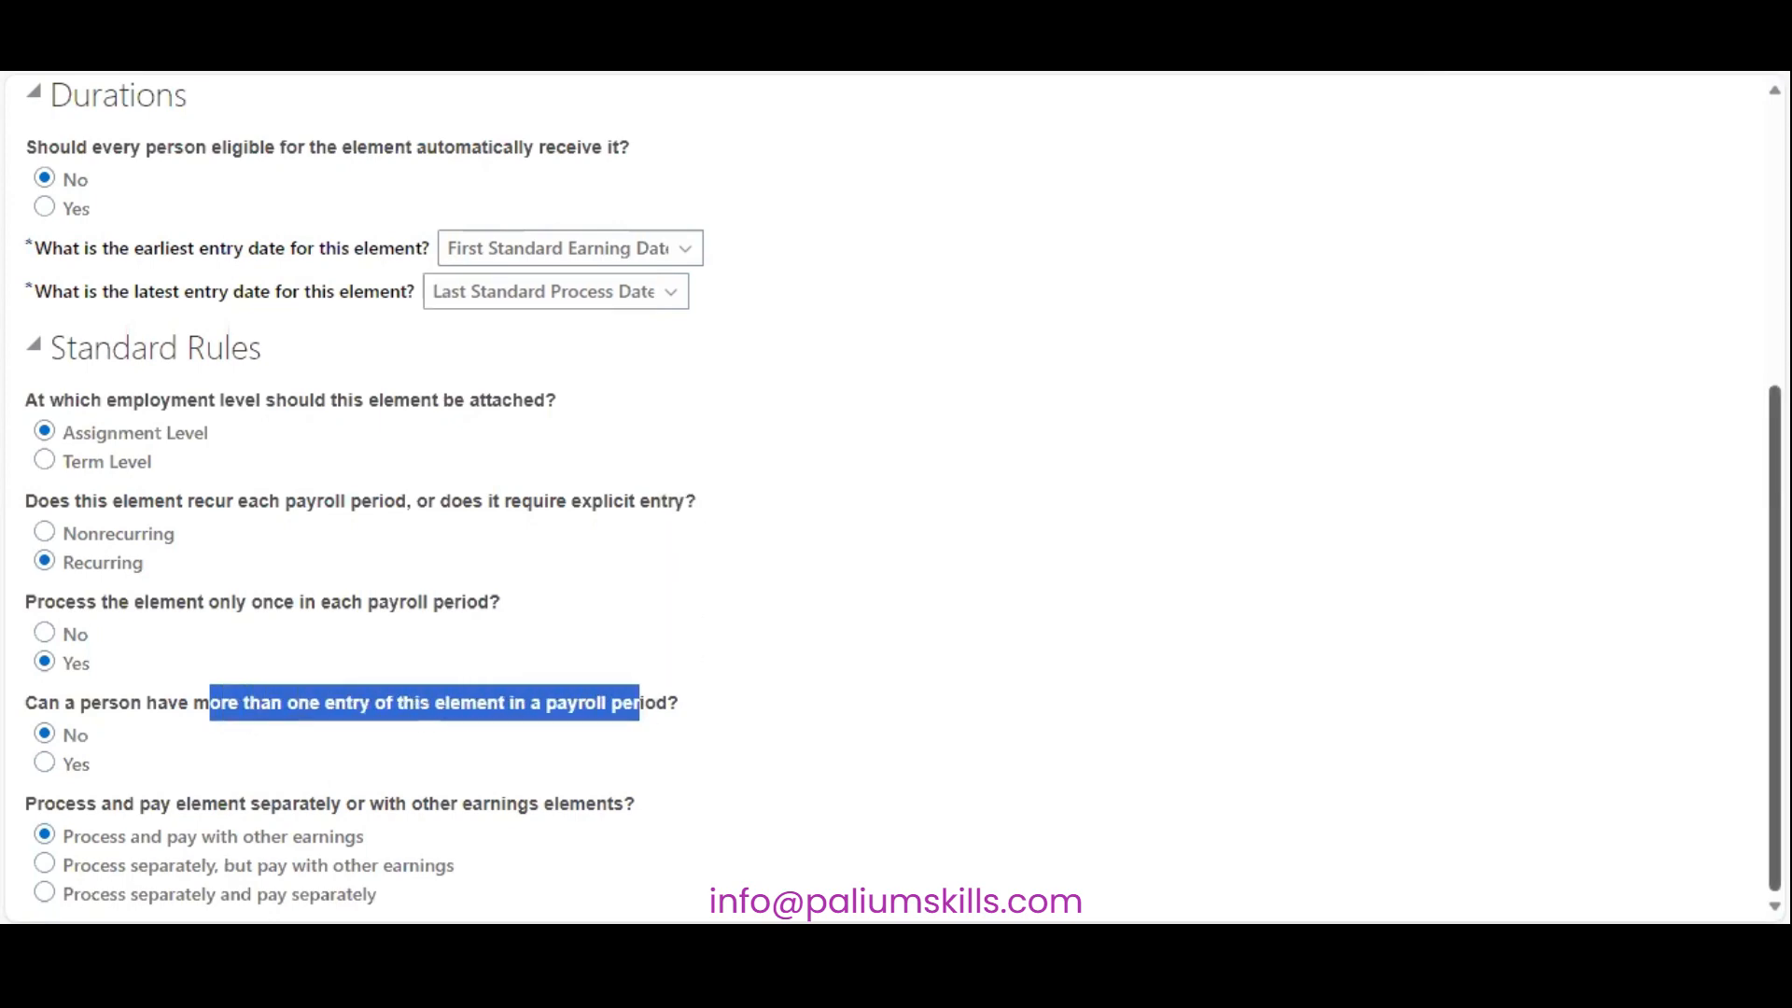
scroll(896, 494, "up", 5)
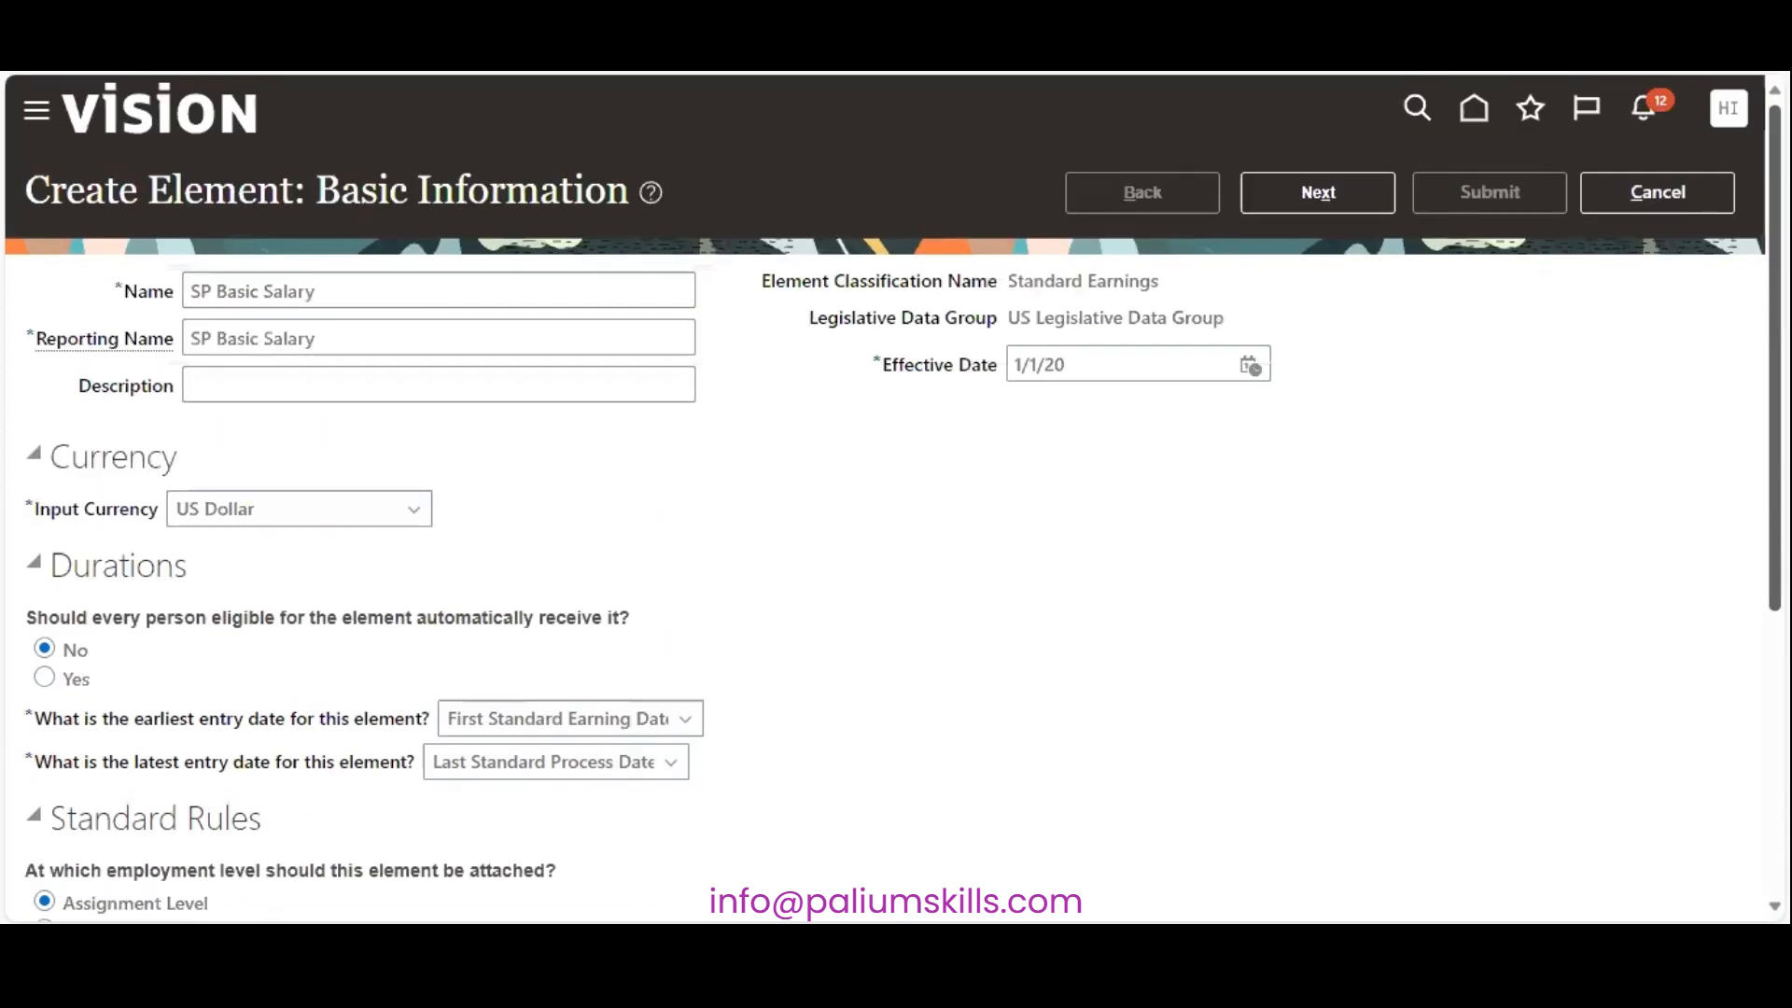
left_click(1325, 182)
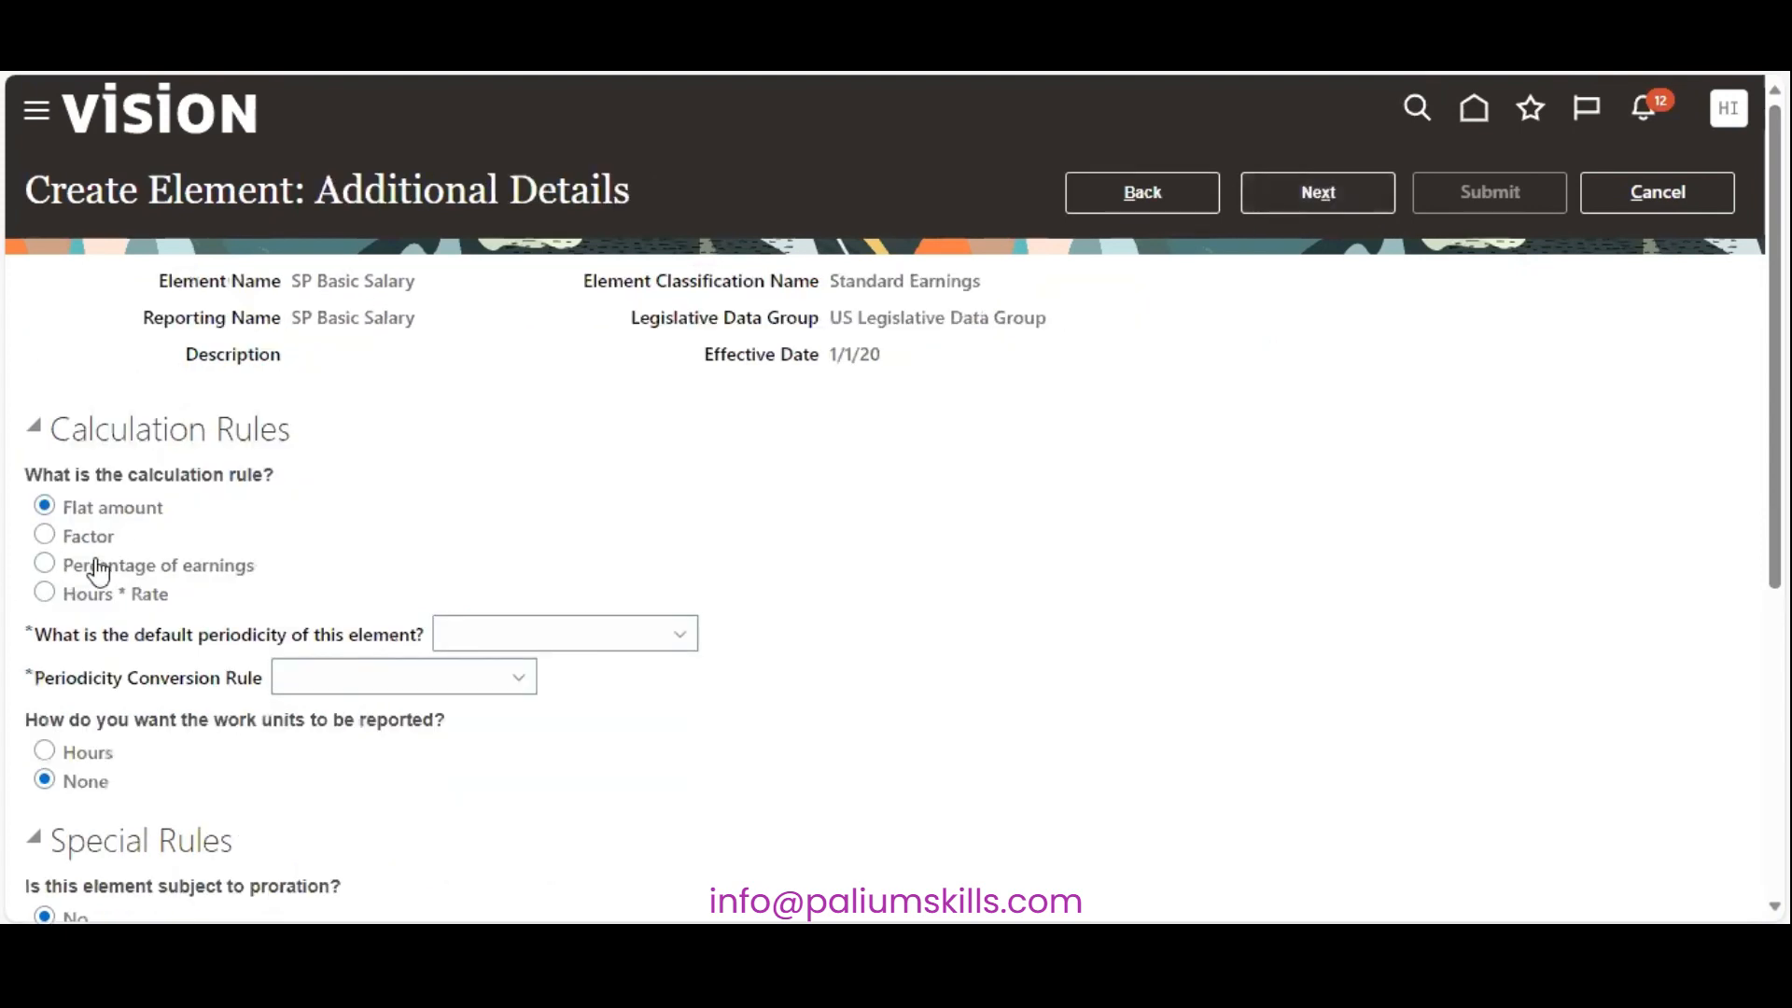
Step: Keep the flat amount calculation rule and set the default periodicity to Calendar Month and the periodicity conversion rule to Standard Rate Annualized
double_click(198, 474)
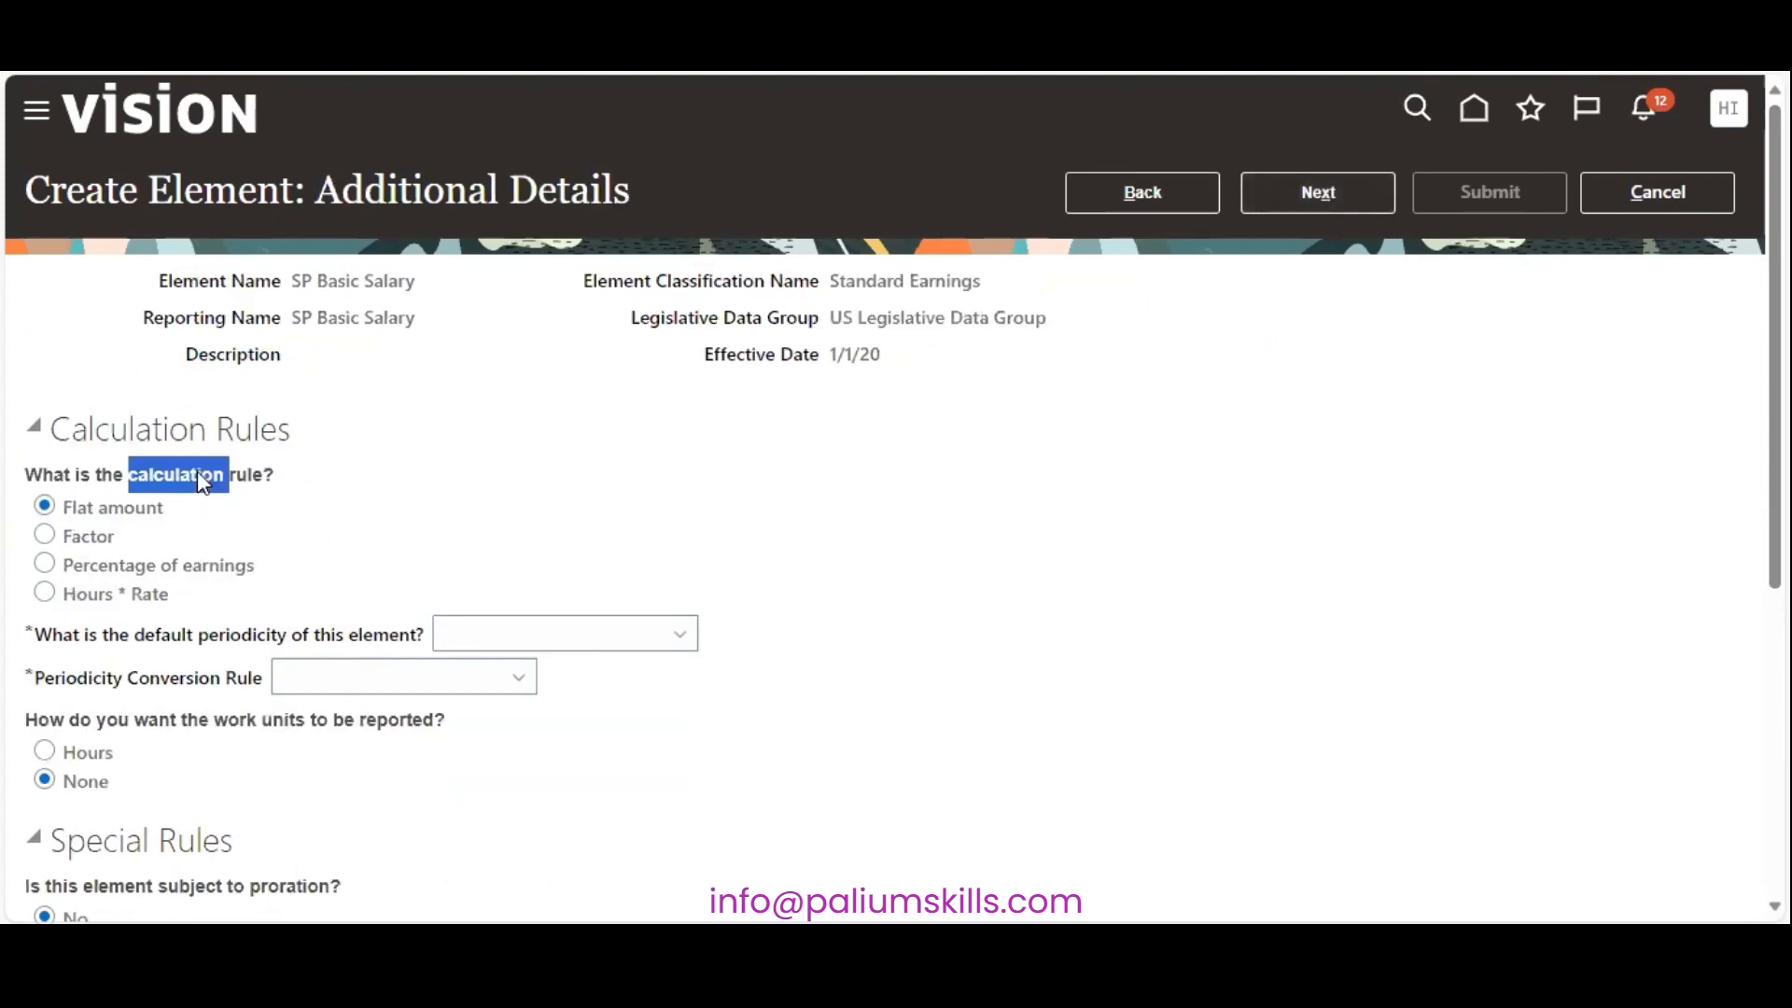
triple_click(198, 474)
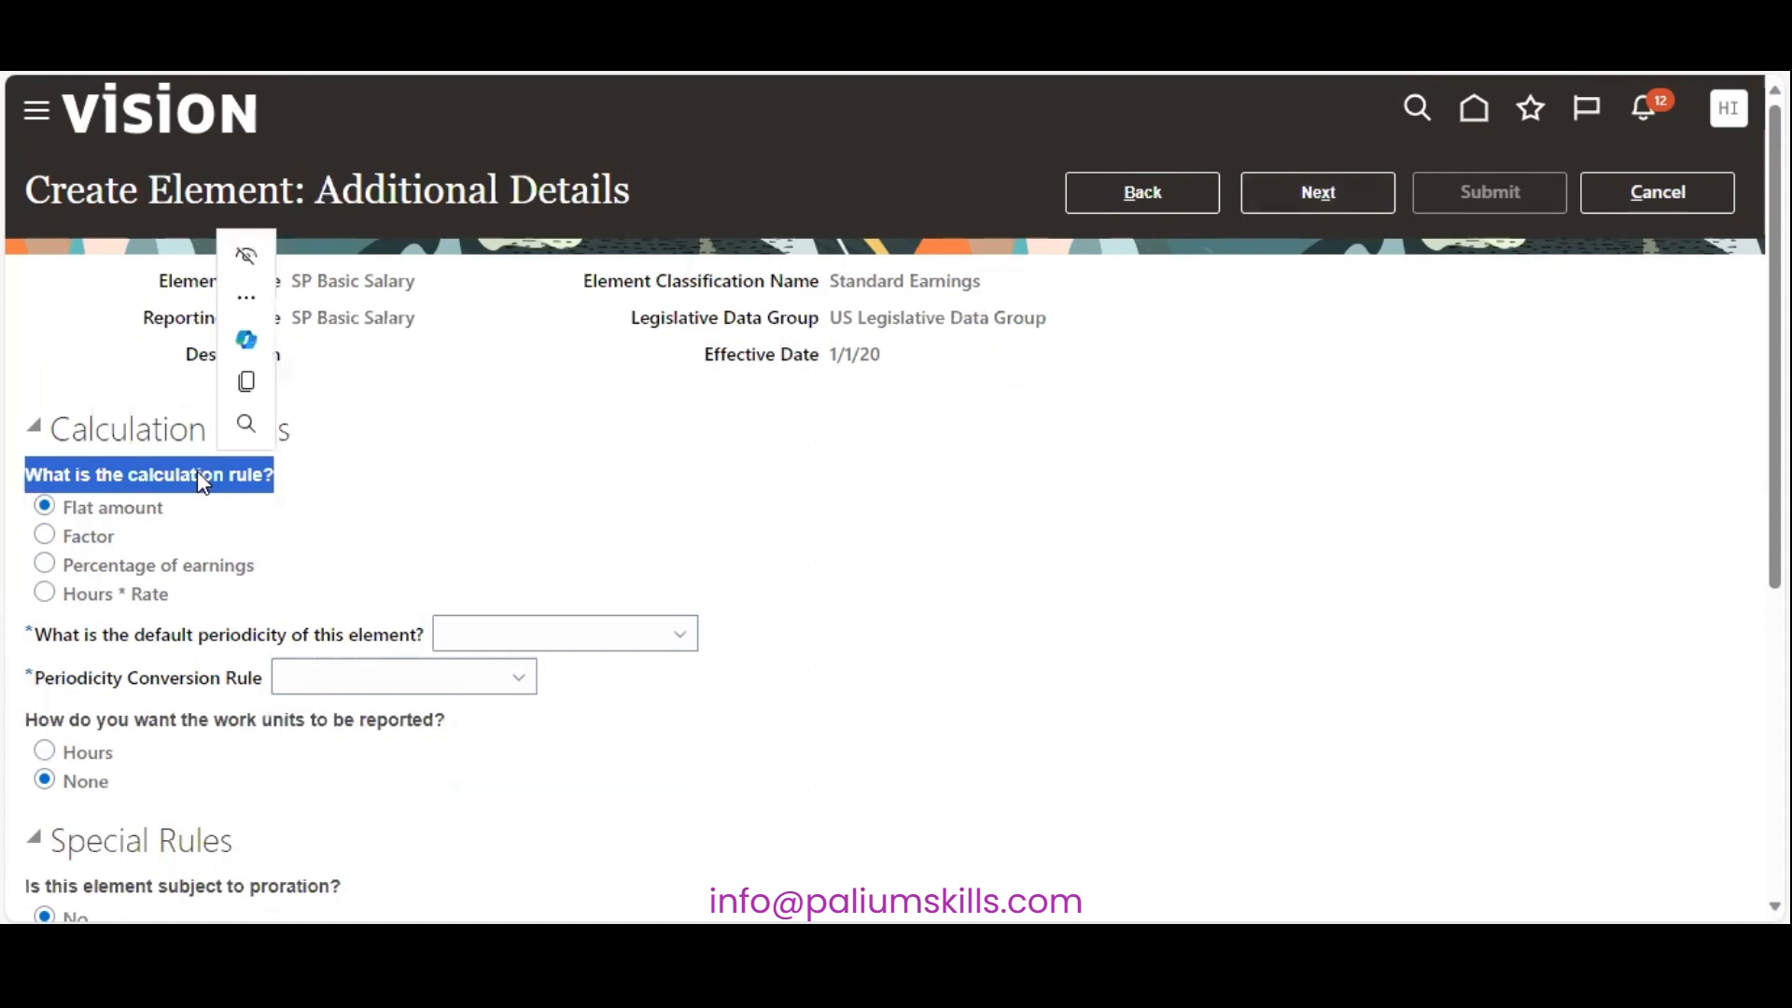
left_click(442, 476)
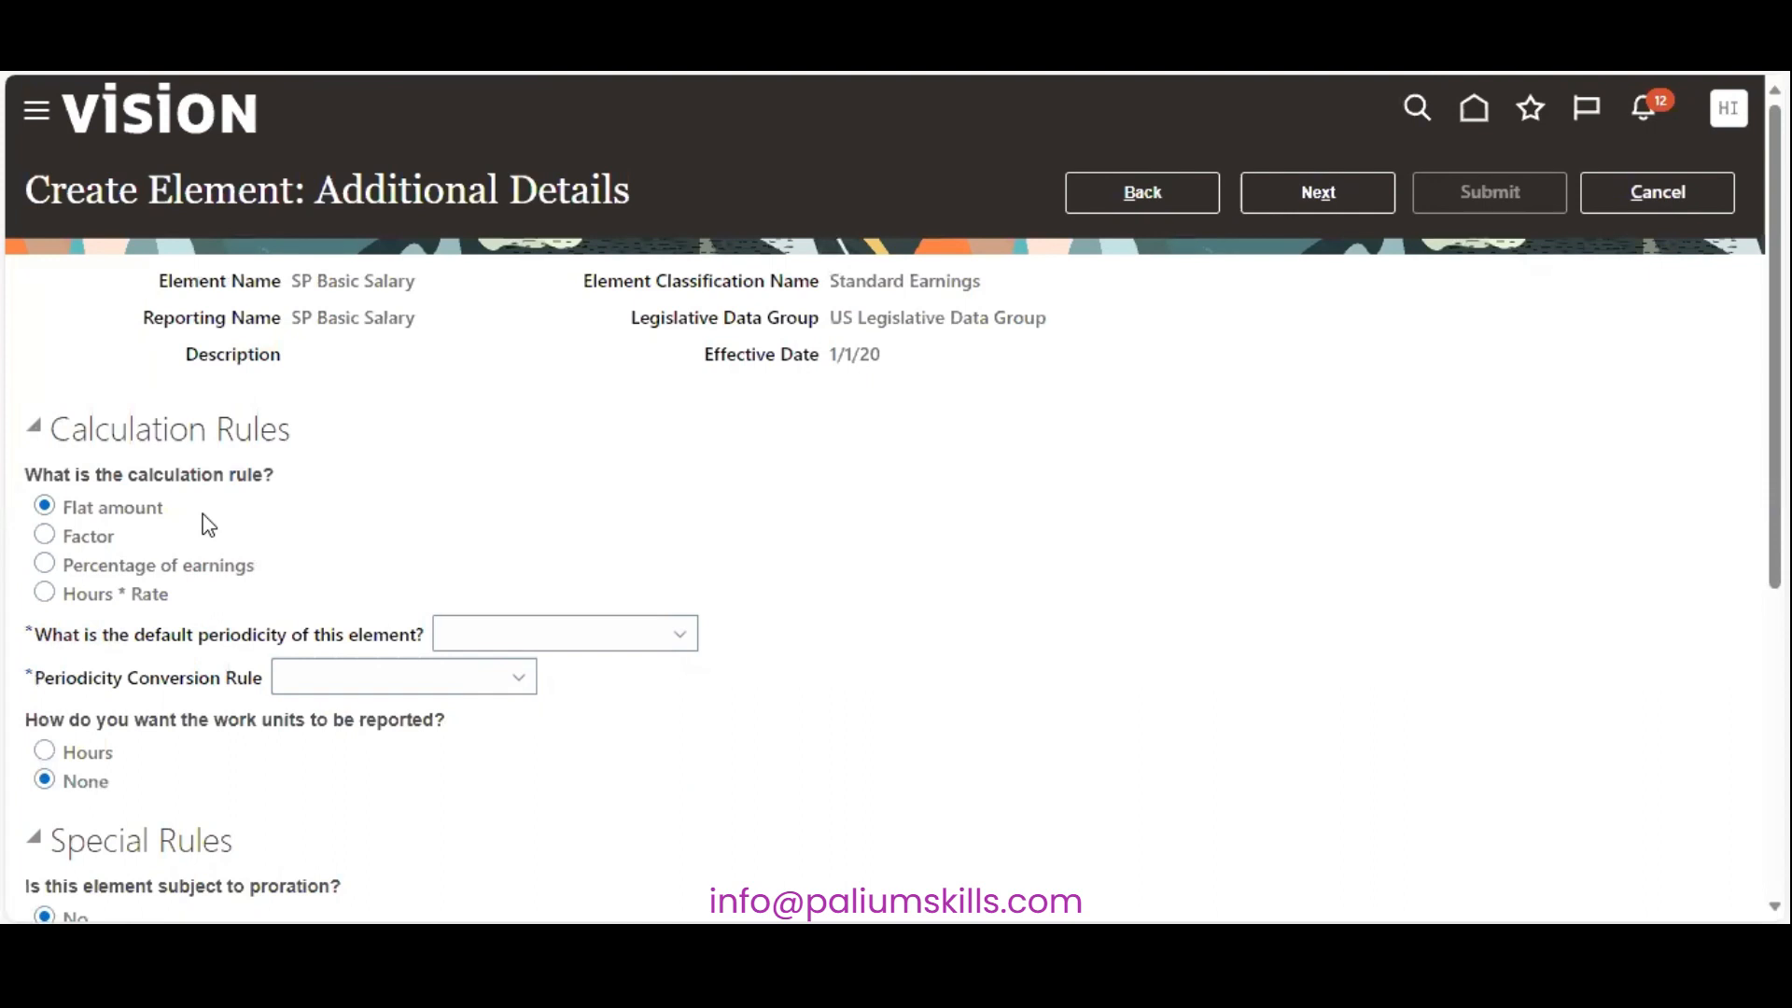
left_click(668, 644)
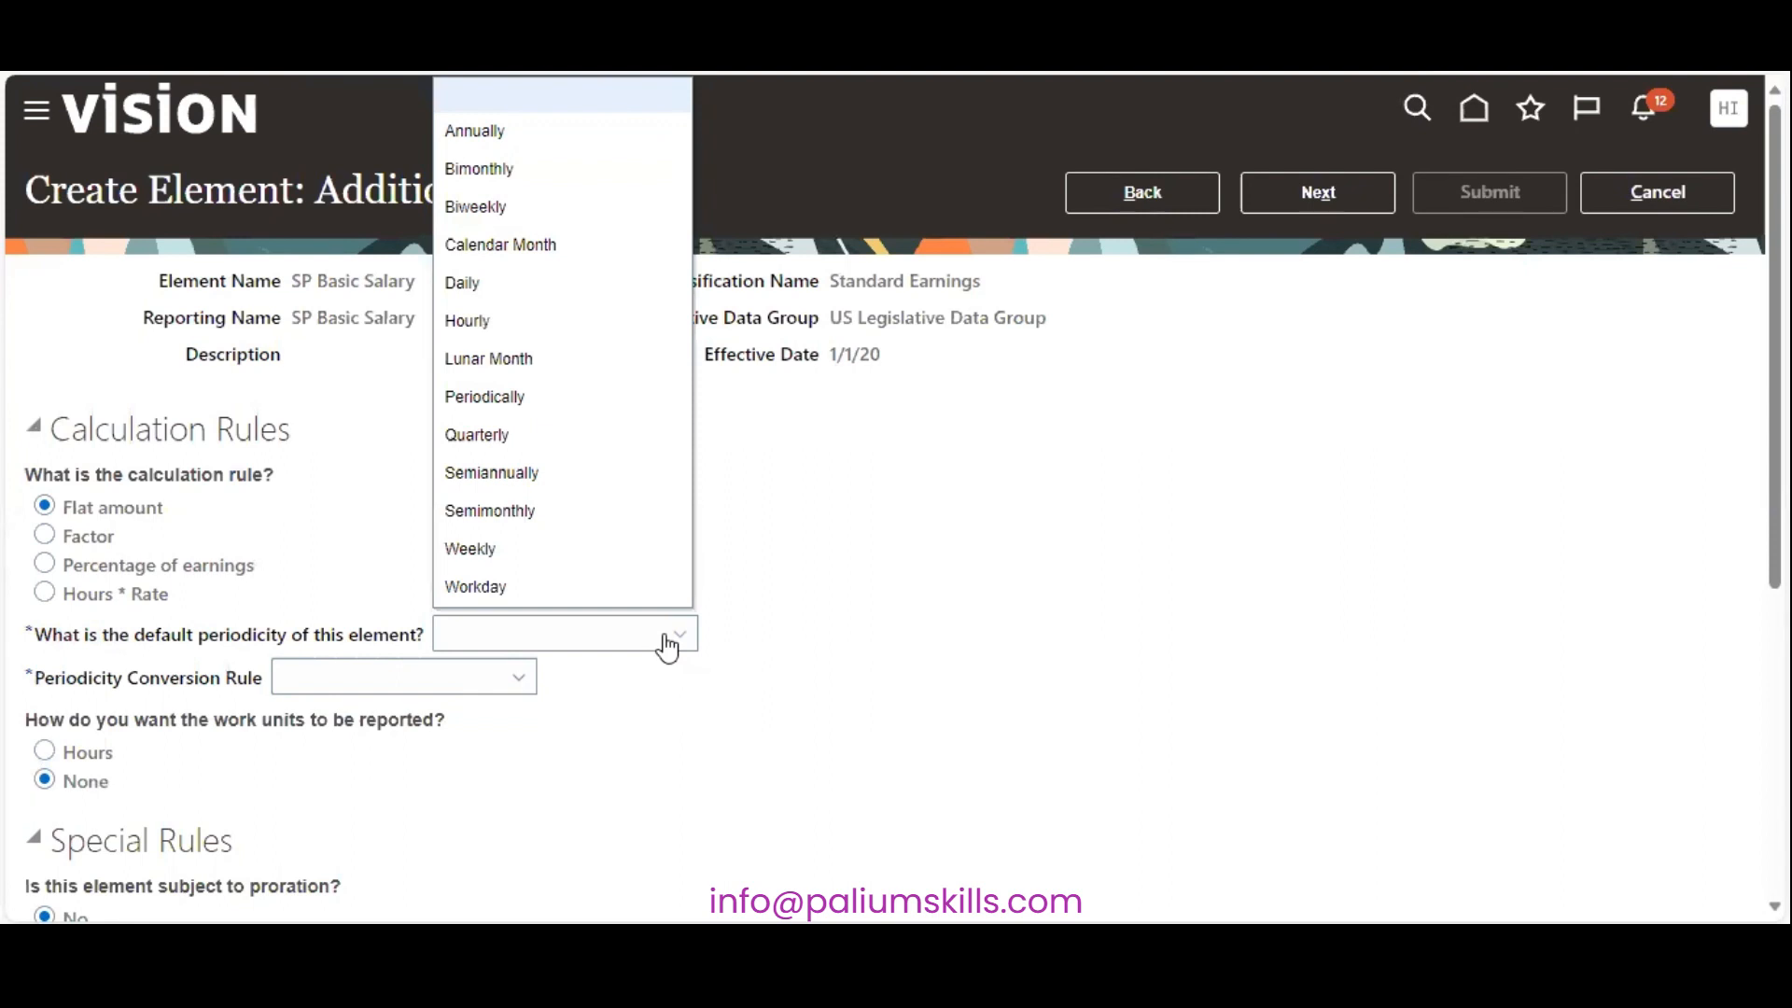
left_click(569, 245)
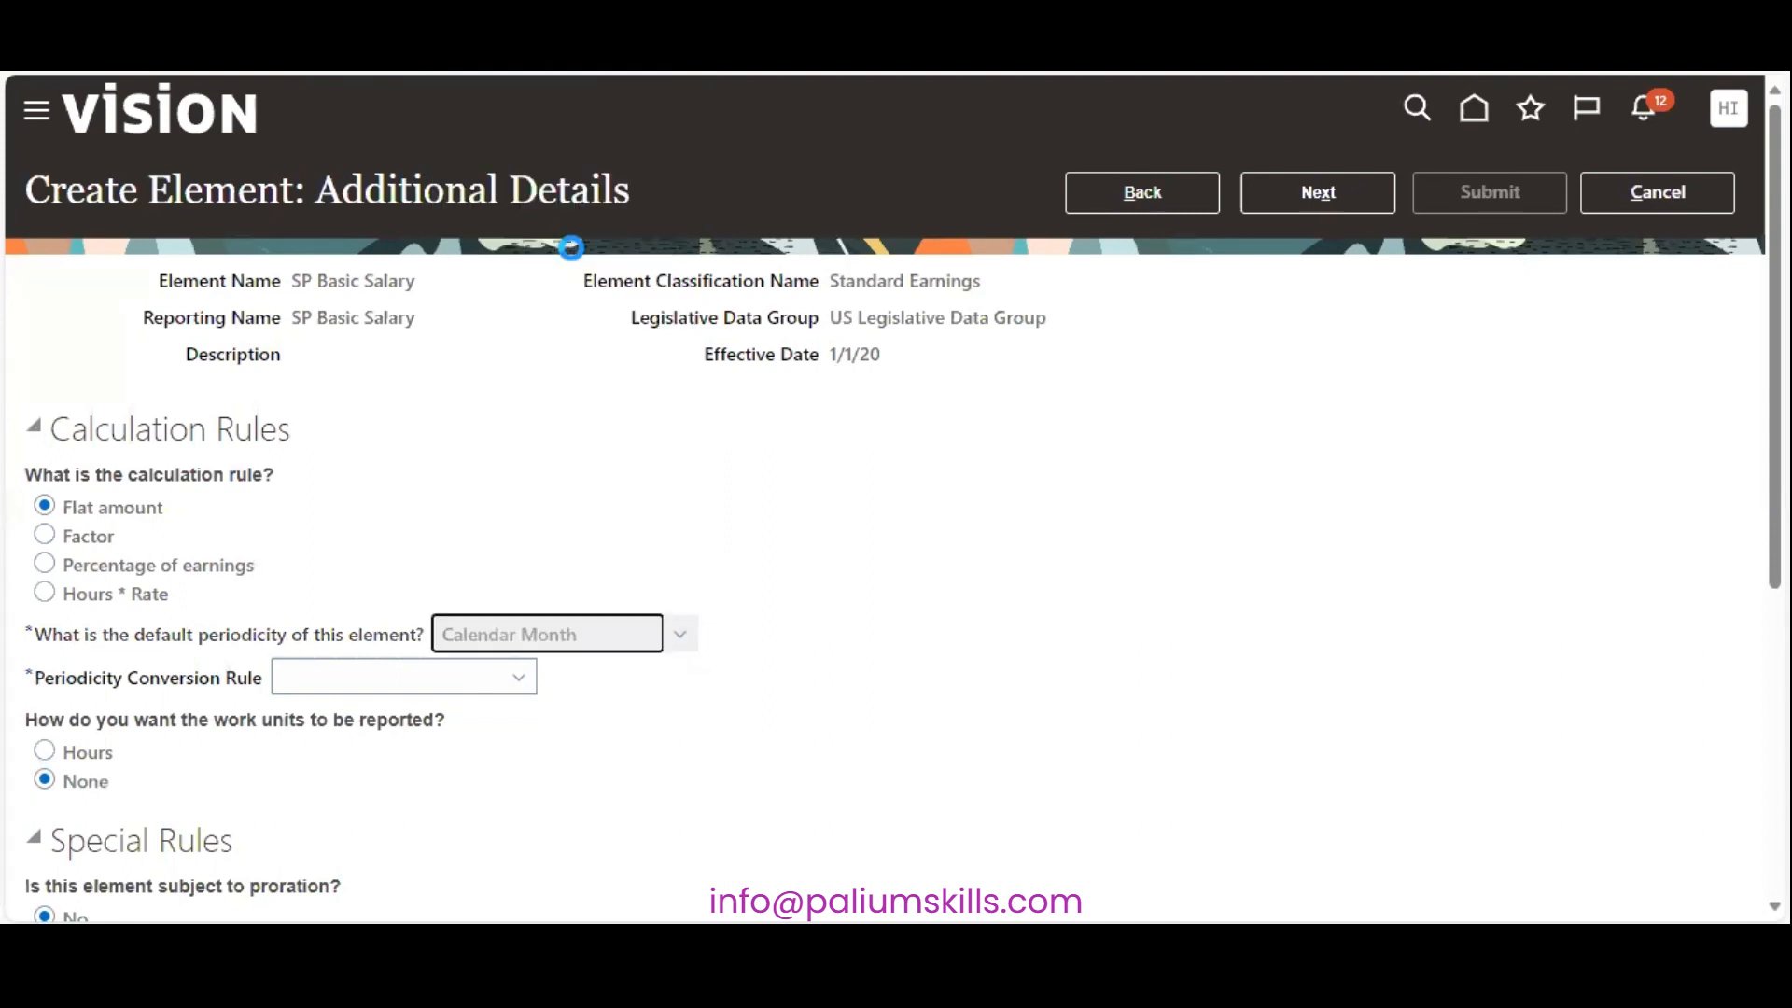
left_click(404, 681)
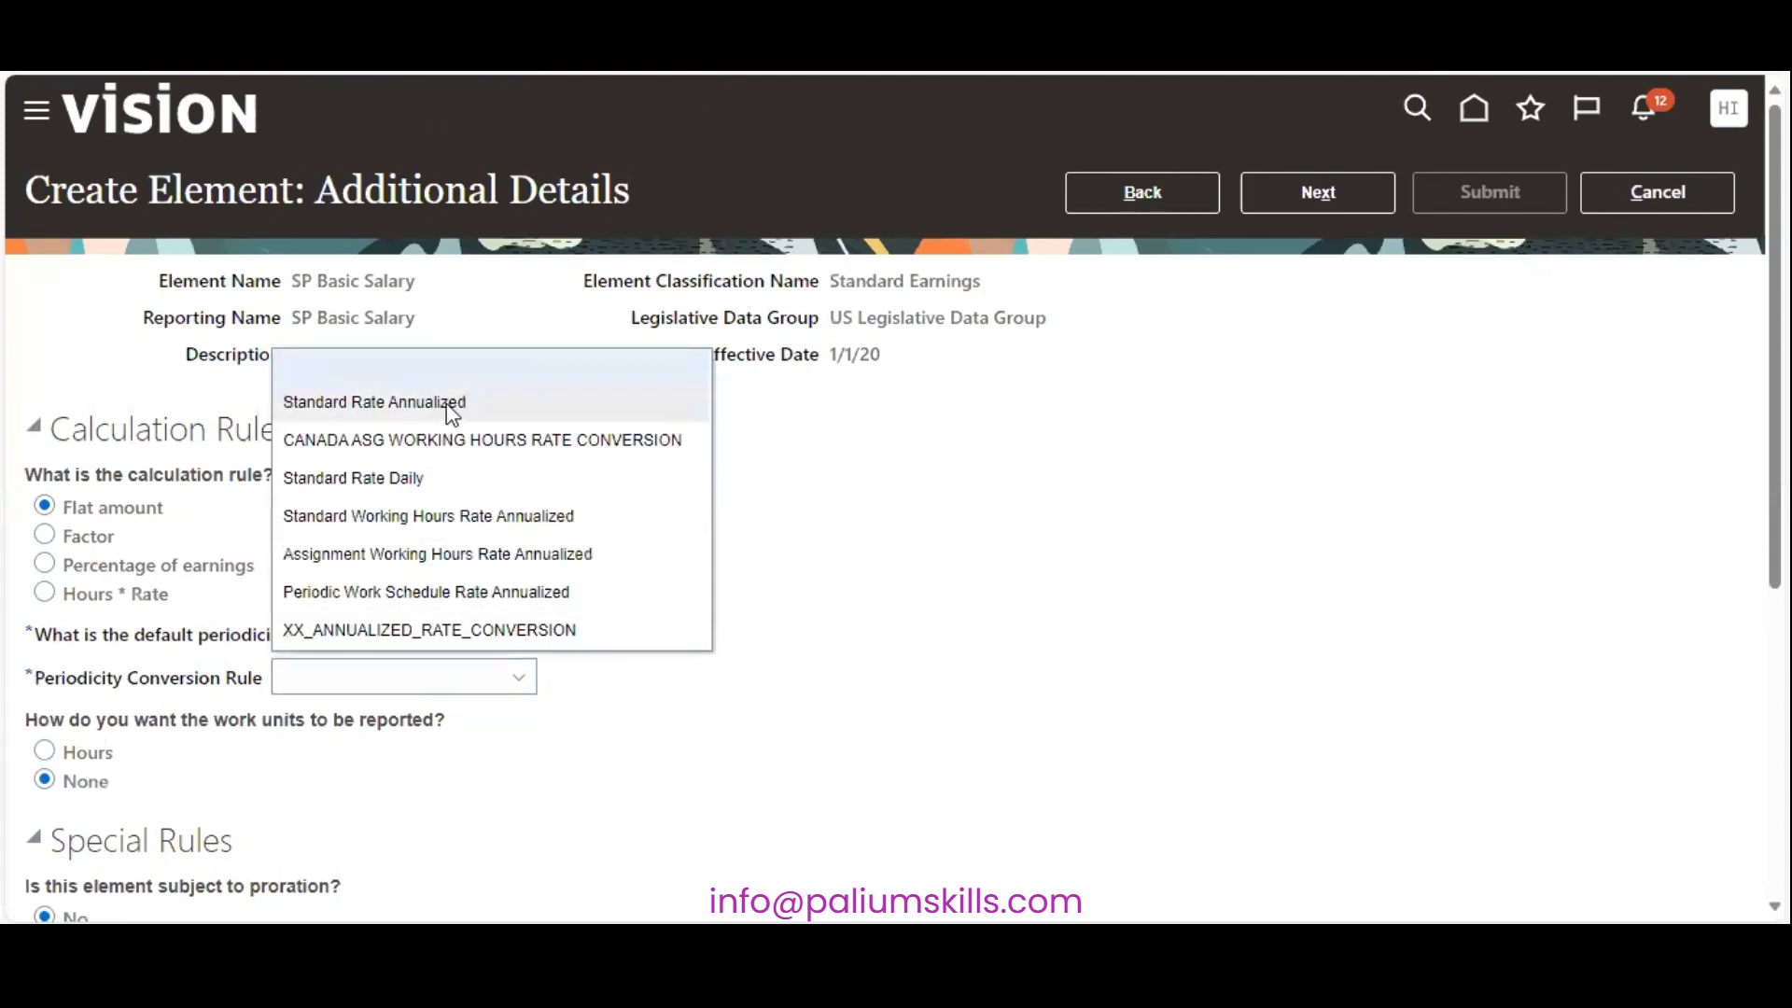
left_click(471, 400)
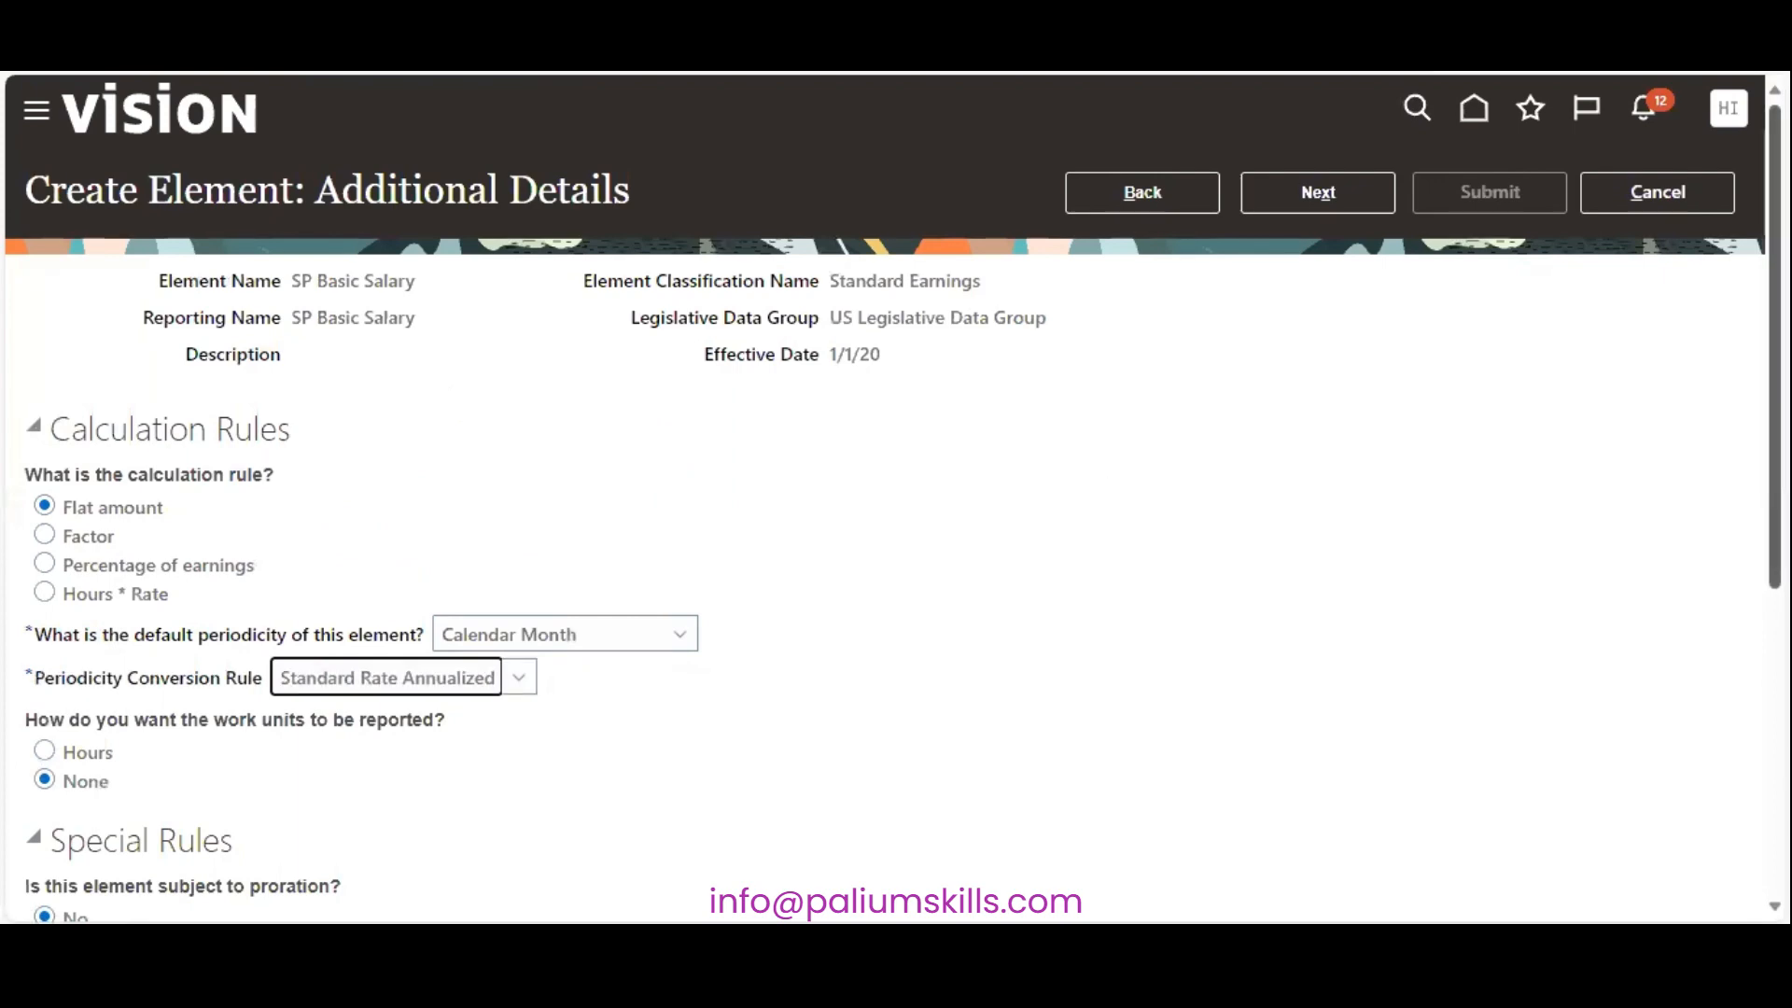
scroll(896, 499, "down", 5)
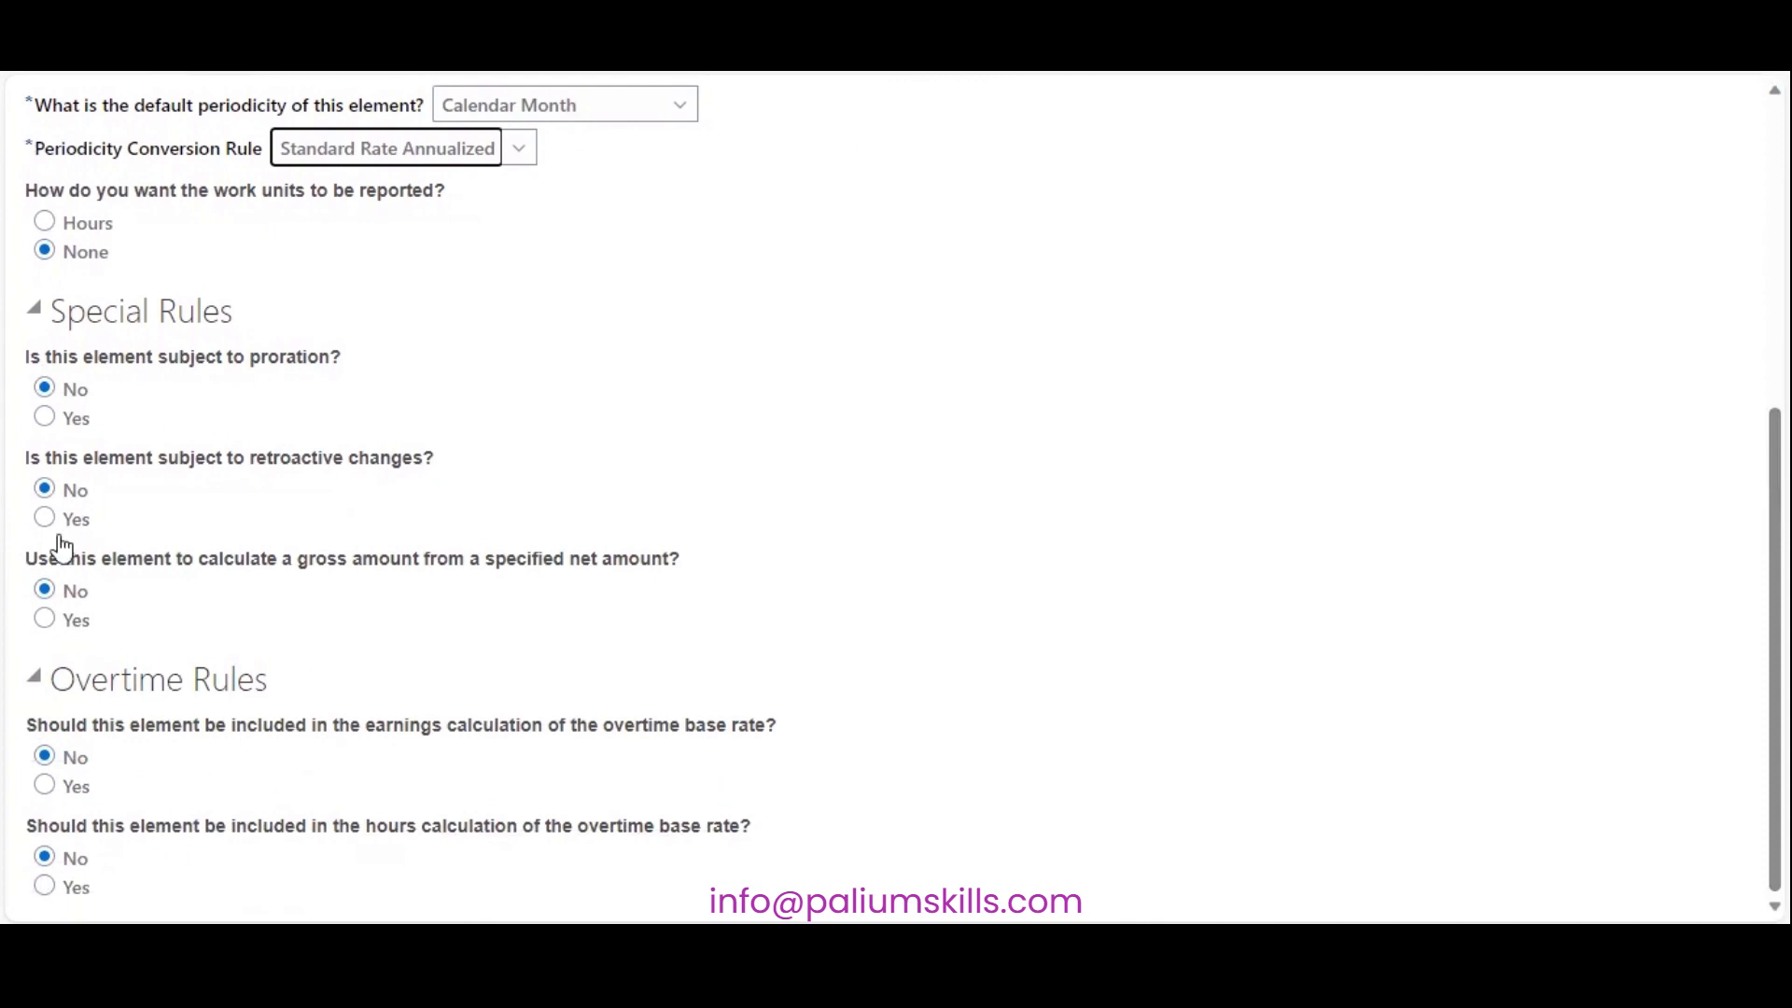
Step: Proceed to the element review, check the selected option for every rule and submit the SP Basic Salary element
scroll(896, 500, "up", 5)
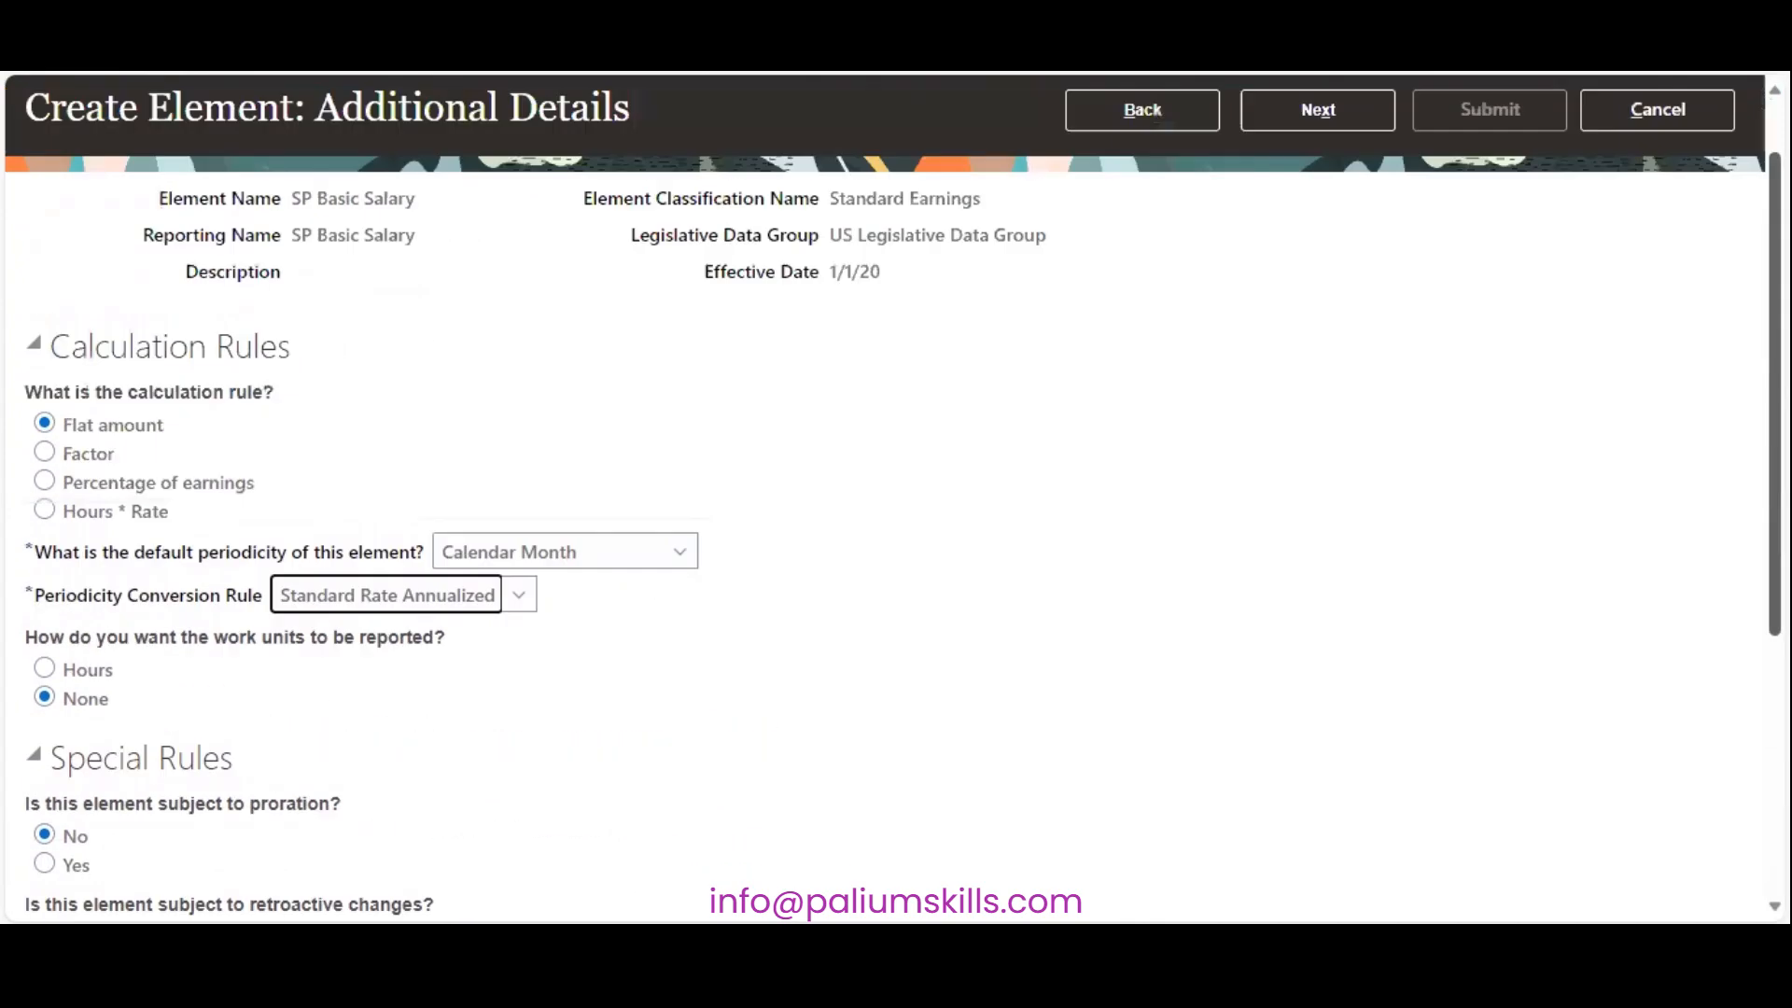
left_click(1329, 200)
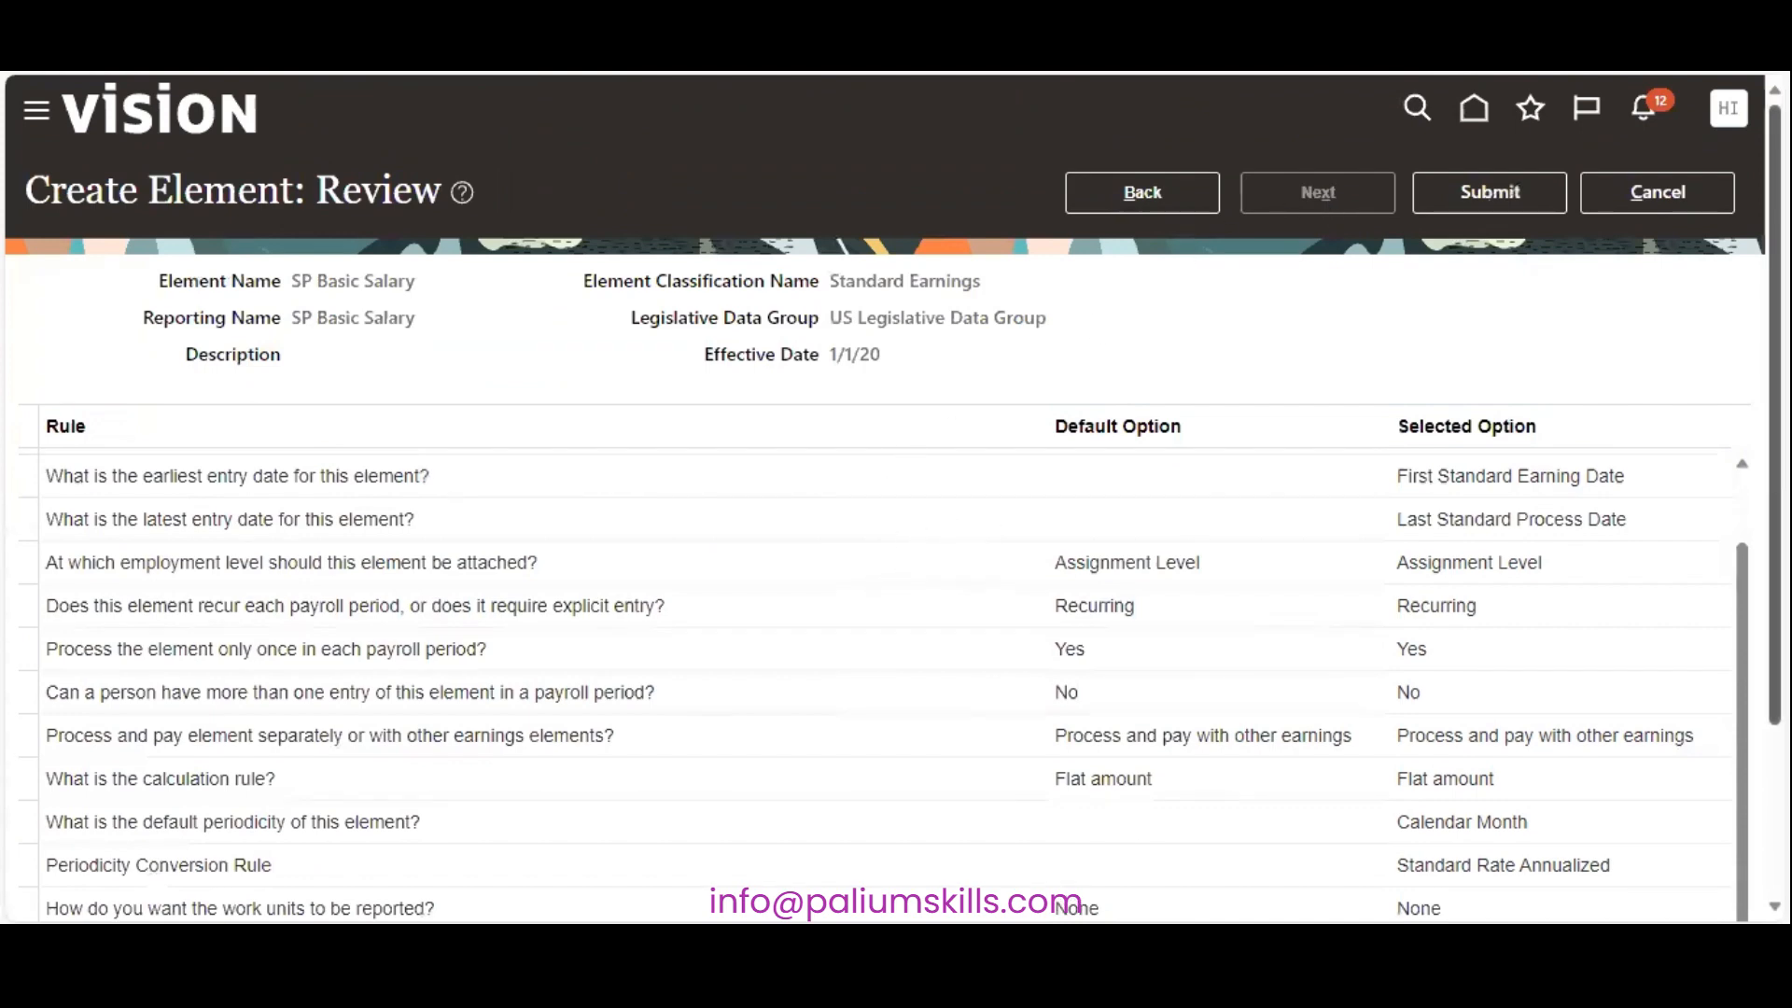
scroll(877, 528, "down", 3)
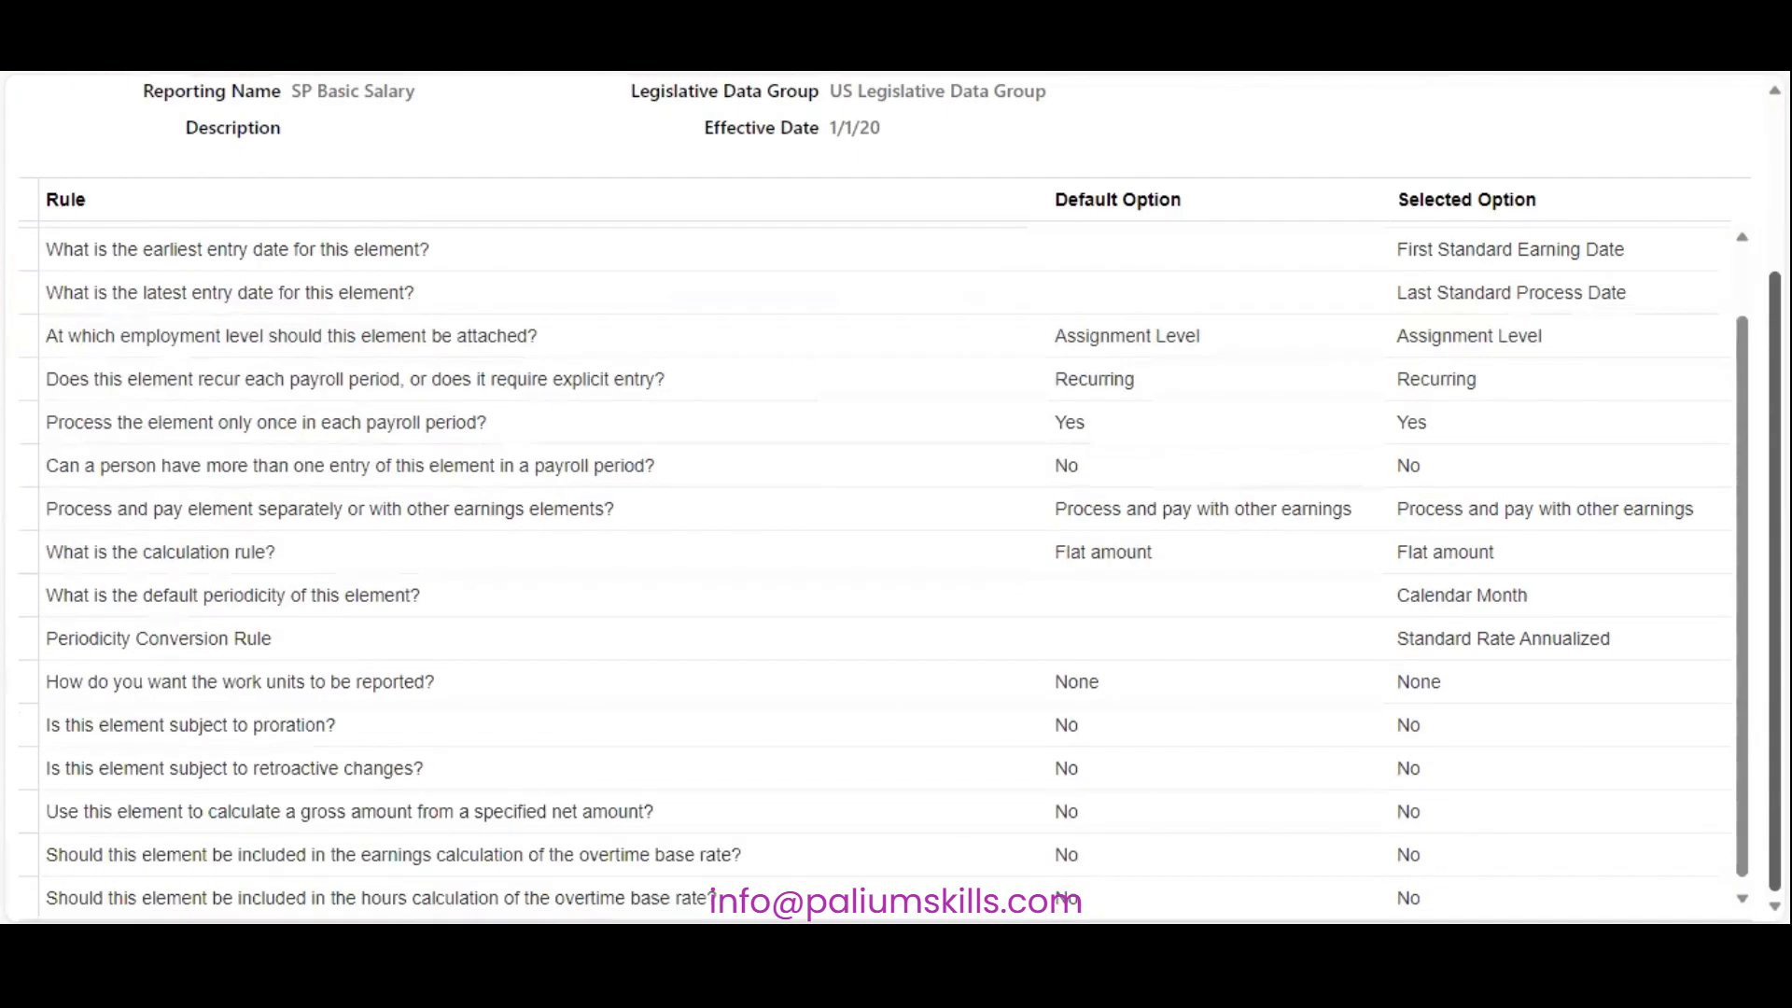
left_click_drag(1738, 373, 1738, 380)
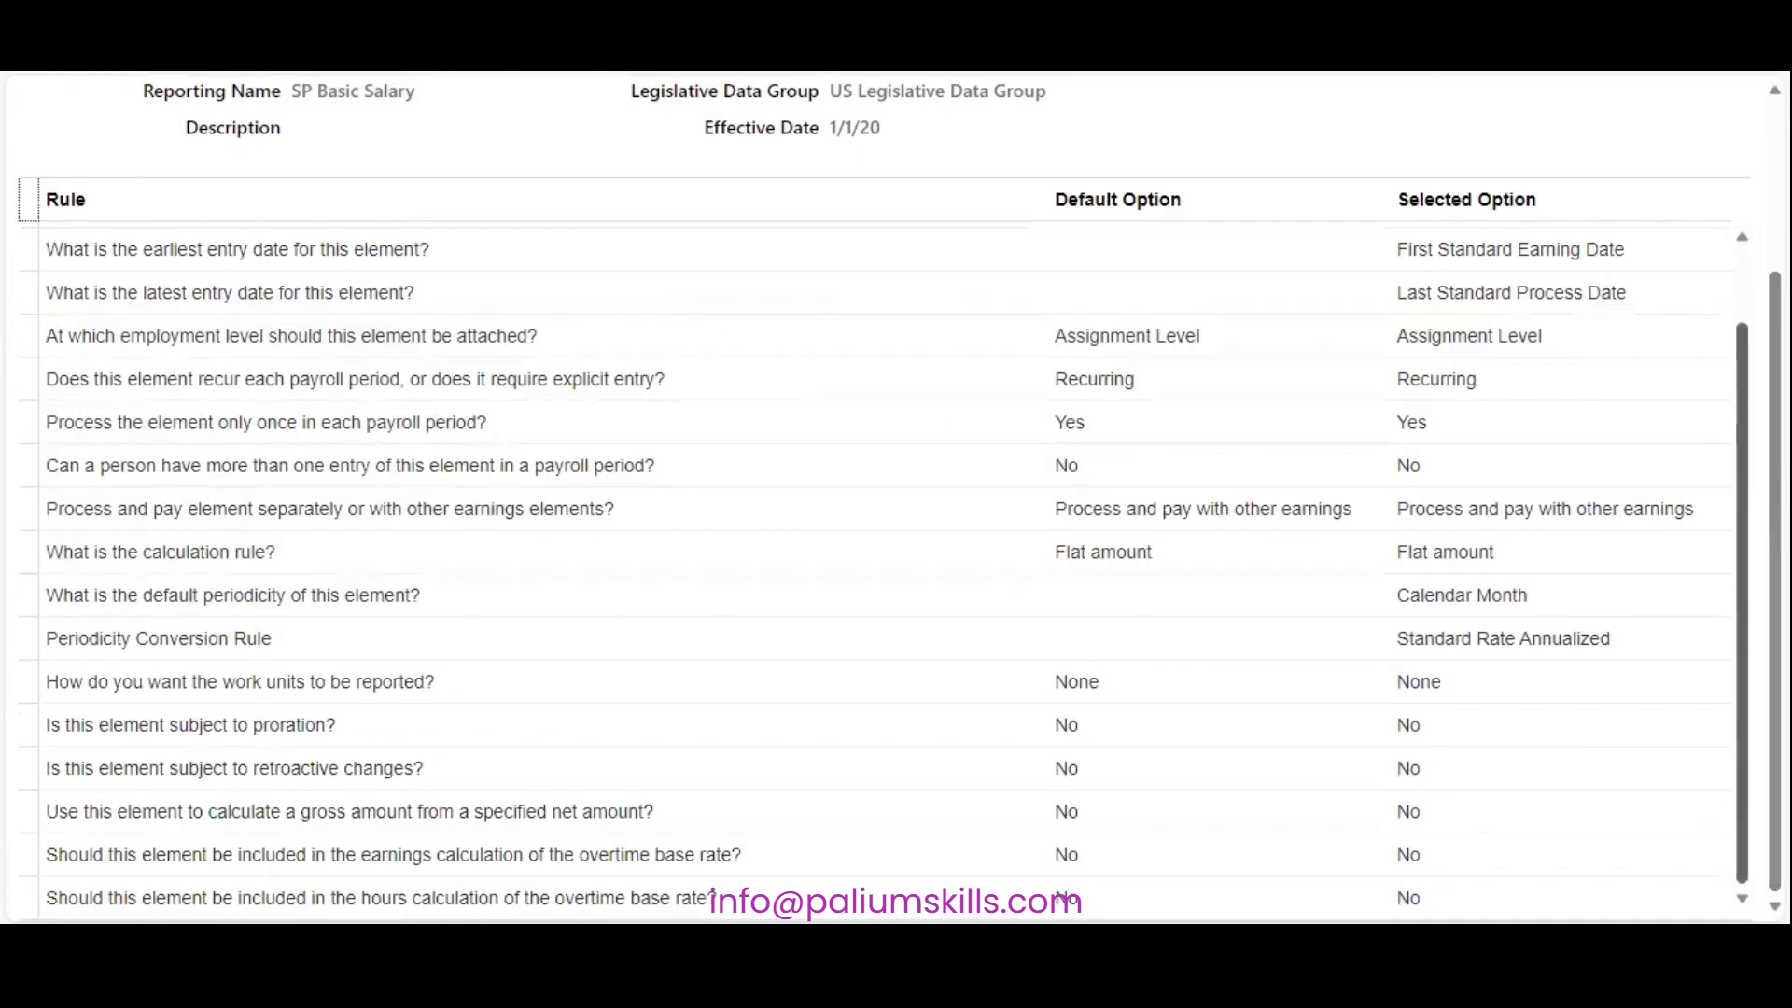
left_click_drag(1736, 562, 1728, 196)
scroll(896, 528, "up", 2)
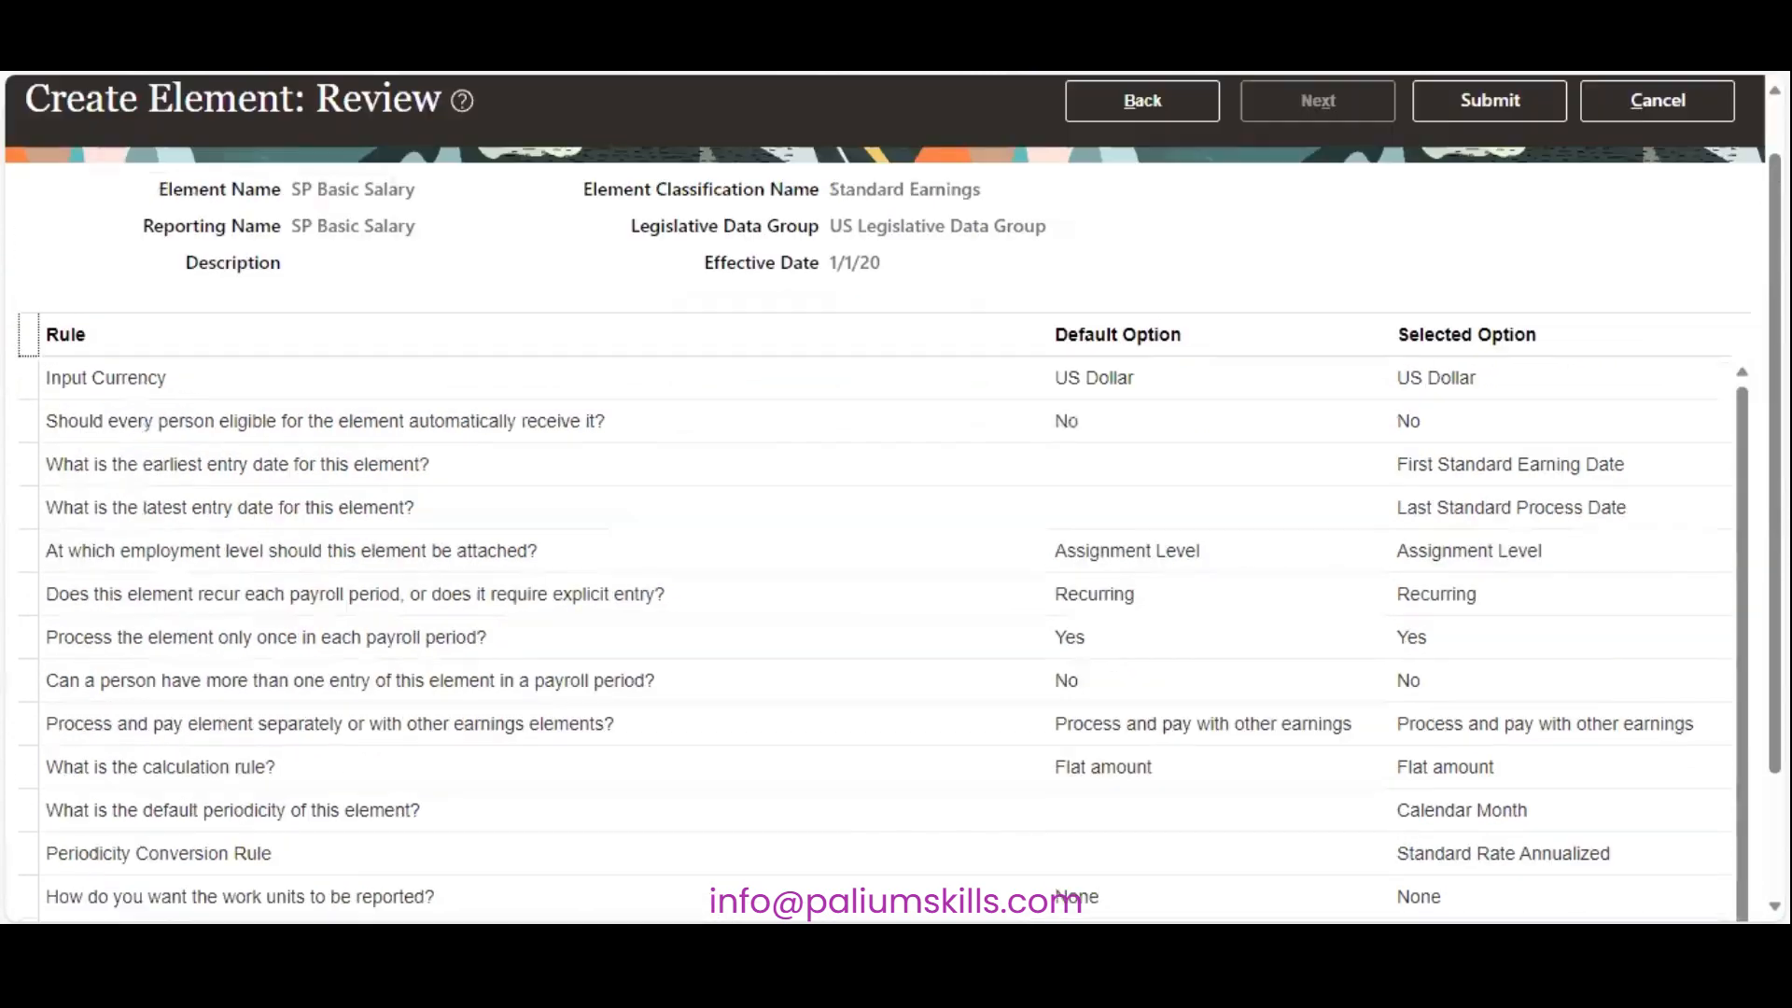
scroll(894, 496, "up", 1)
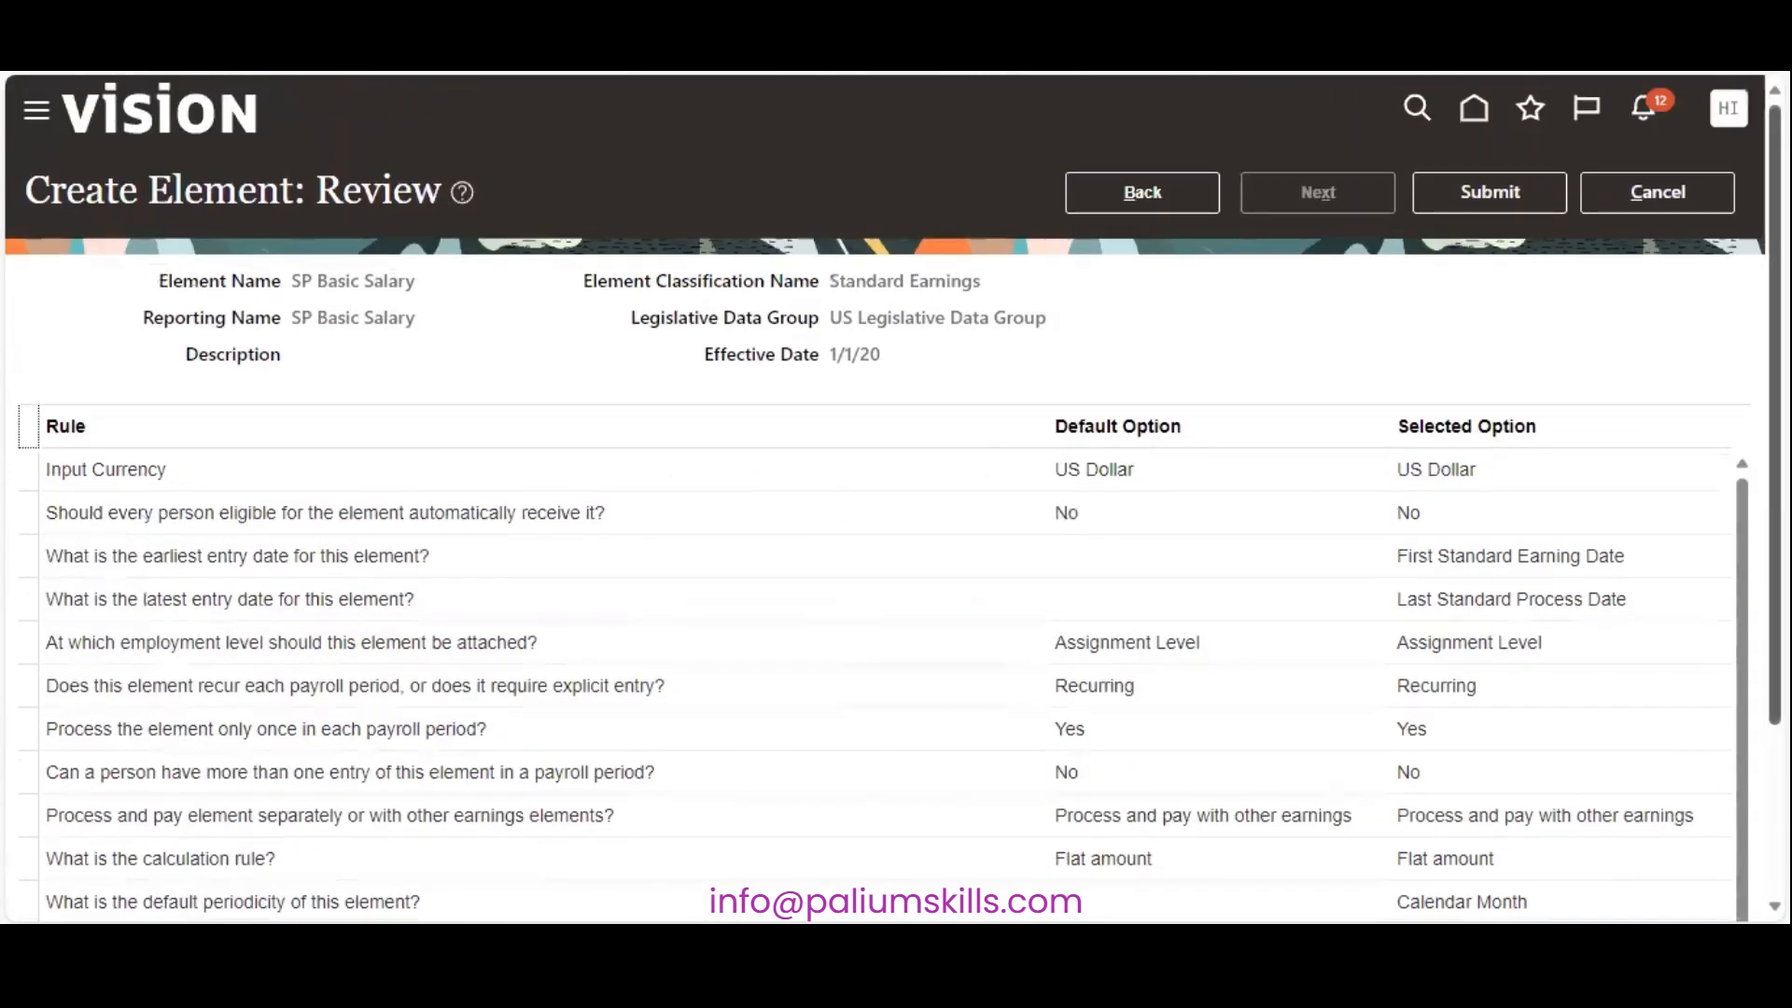
left_click(1487, 193)
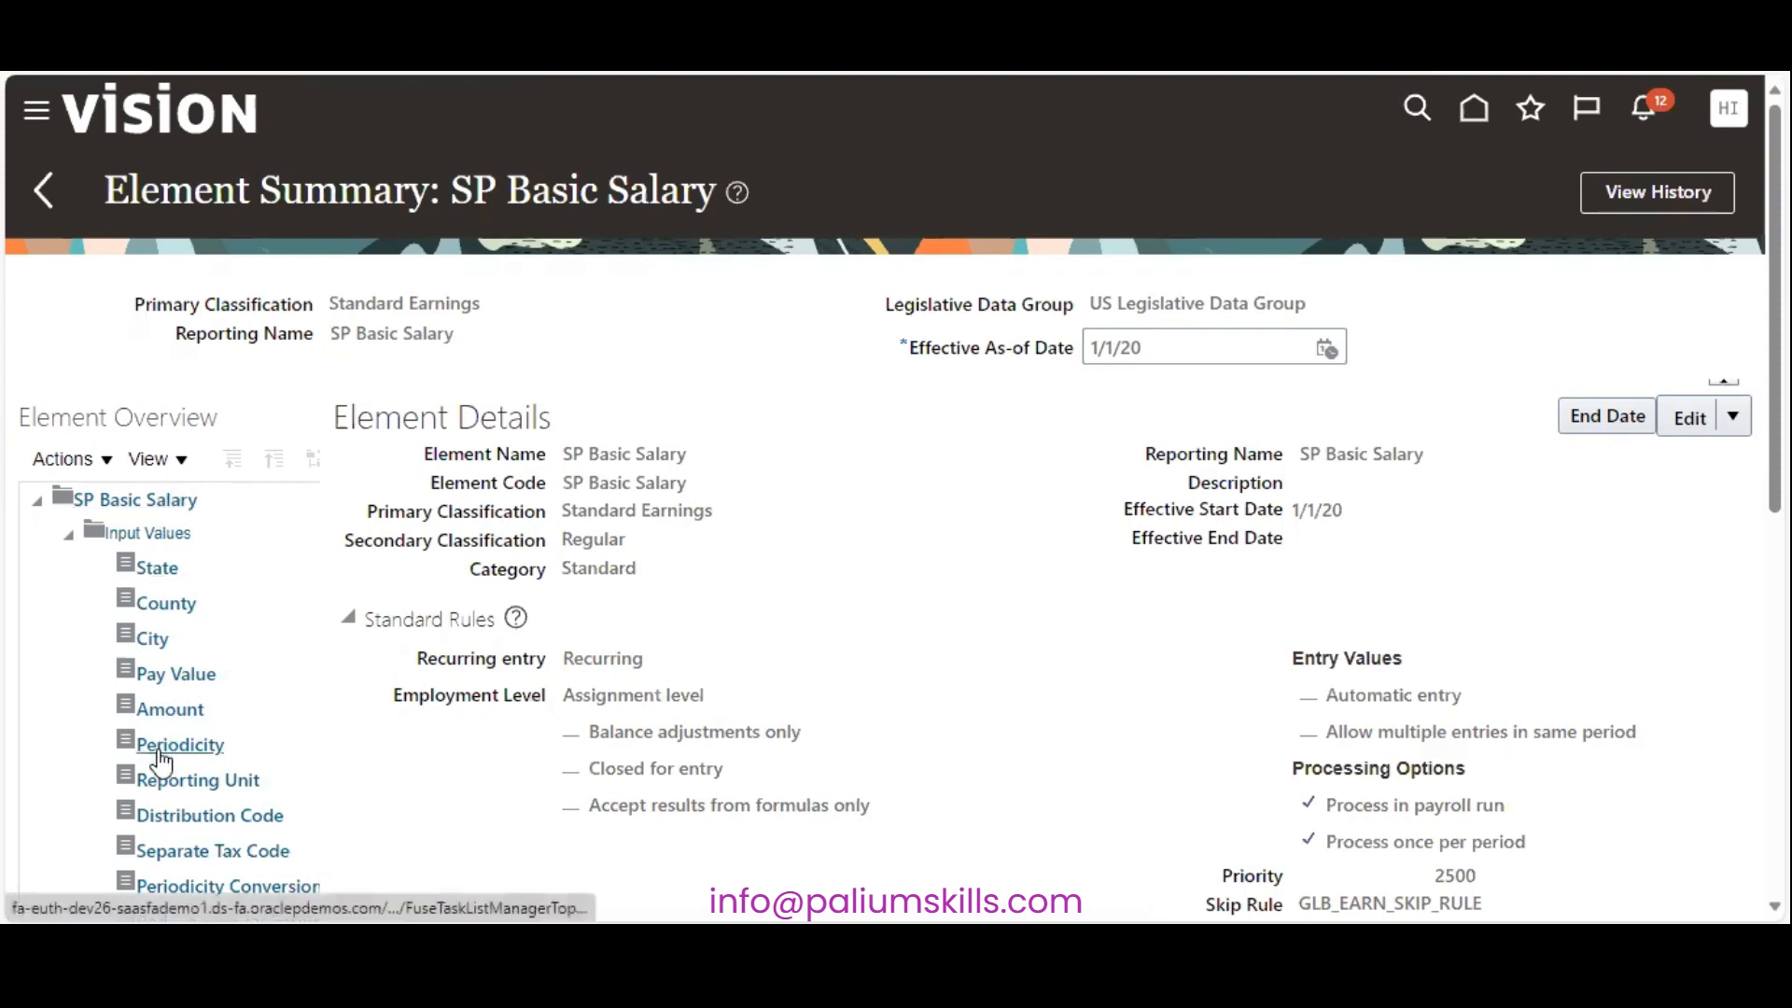
Step: Collapse the input values in the element overview and check which actions are offered for Element Eligibility and Input Values
left_click(69, 533)
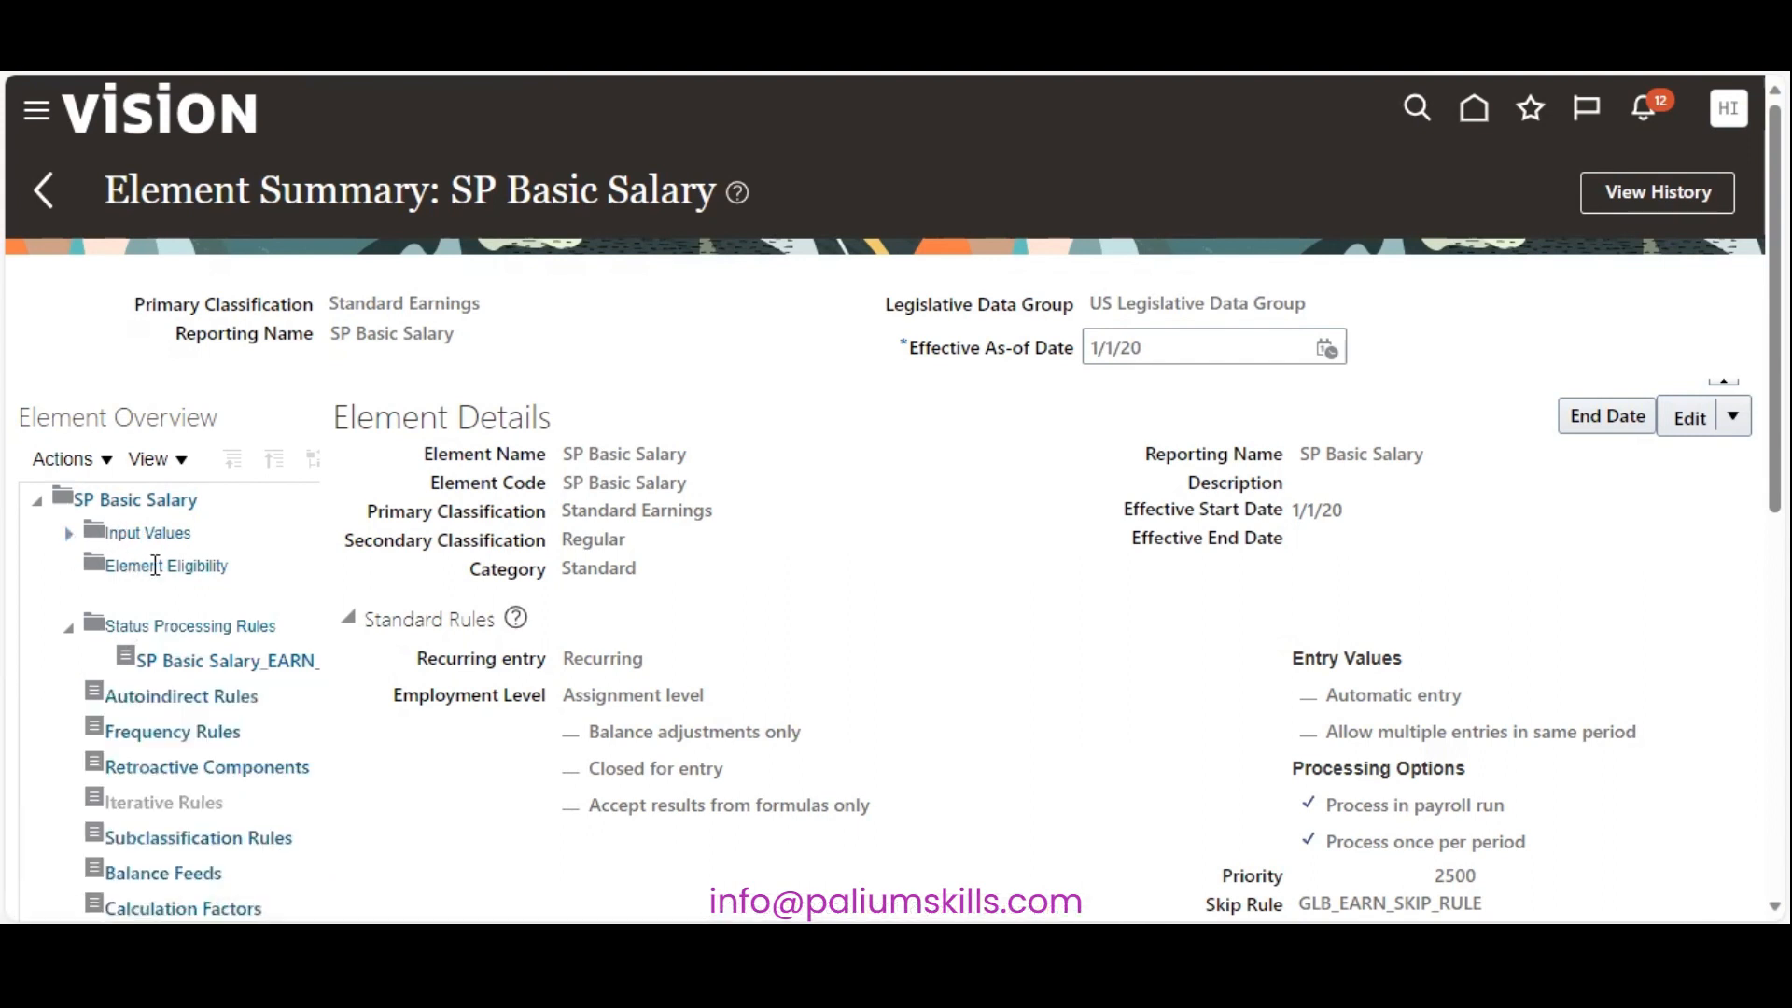
left_click(153, 565)
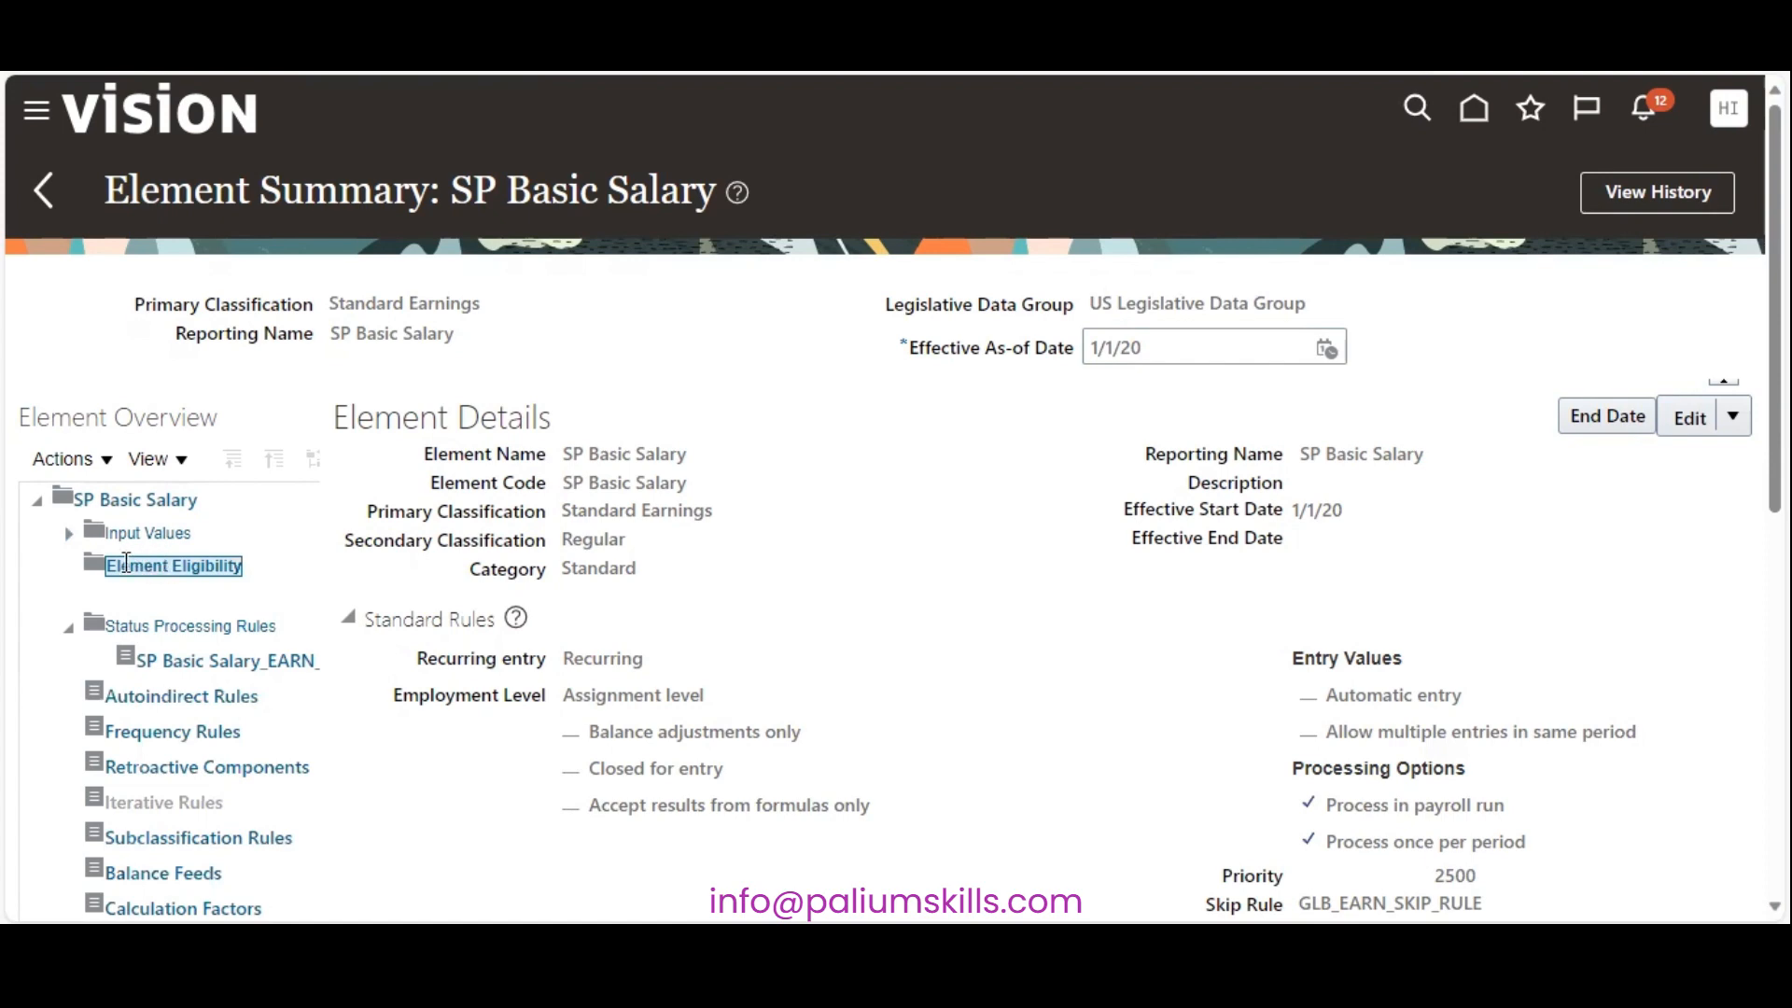
left_click(64, 458)
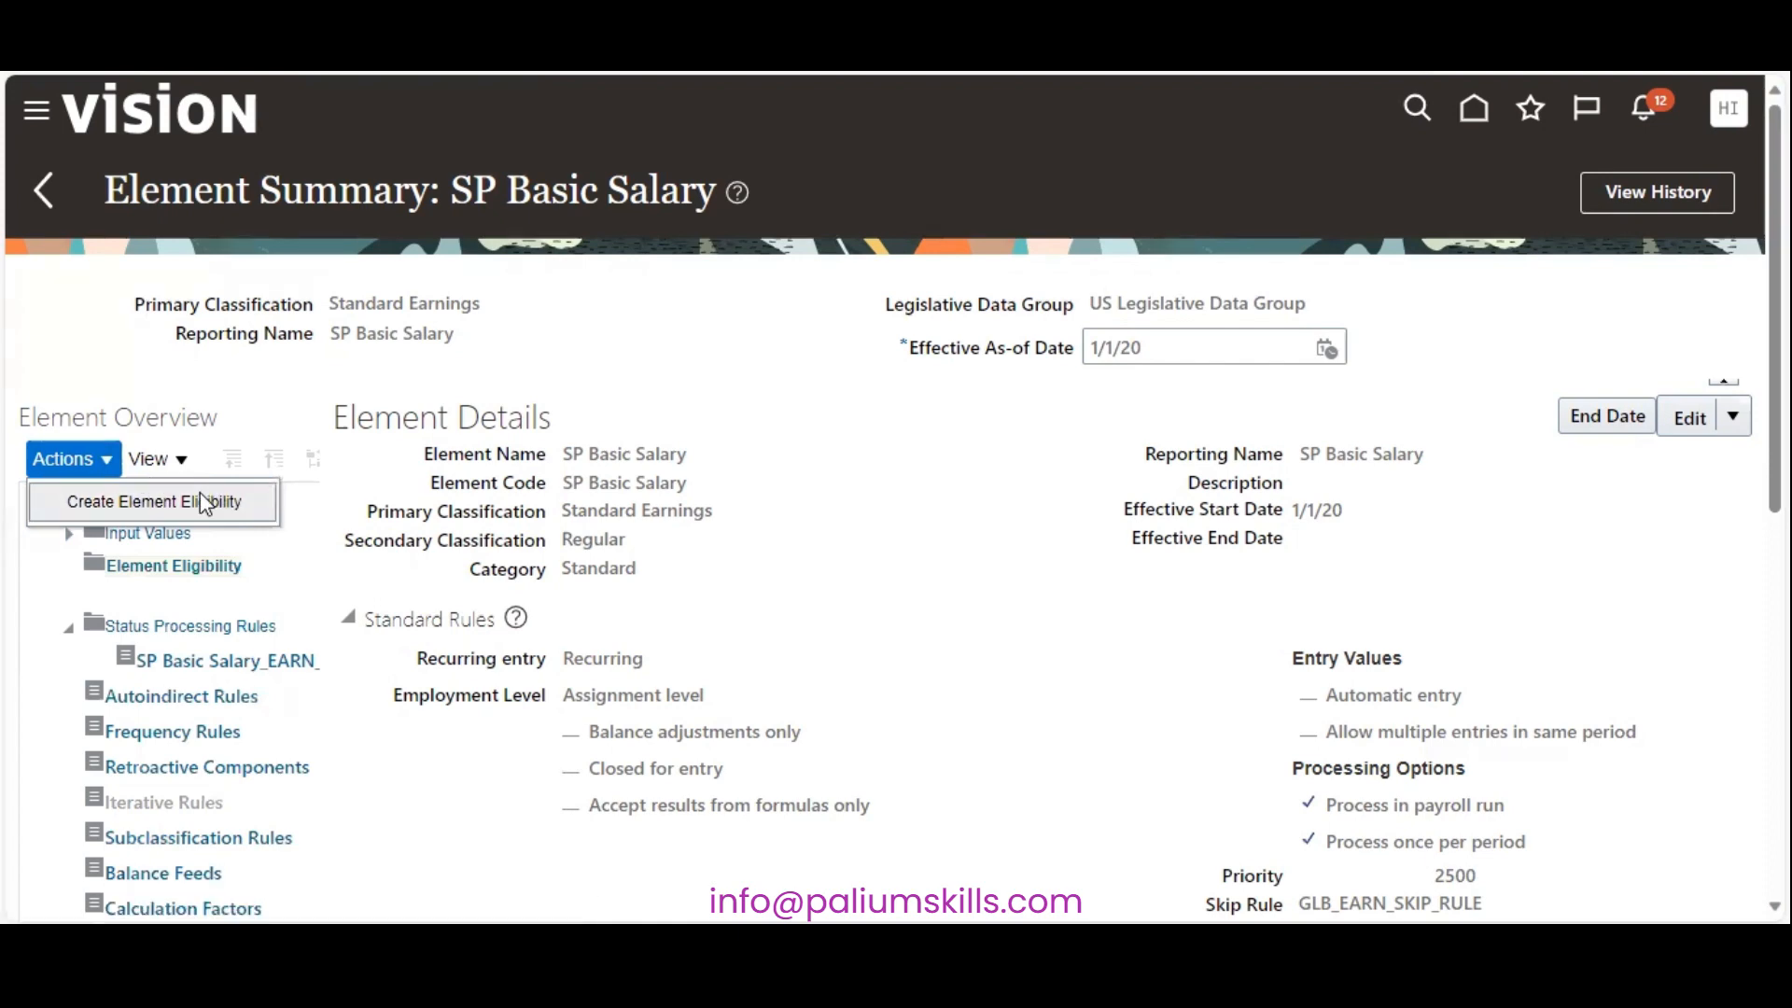
left_click(73, 357)
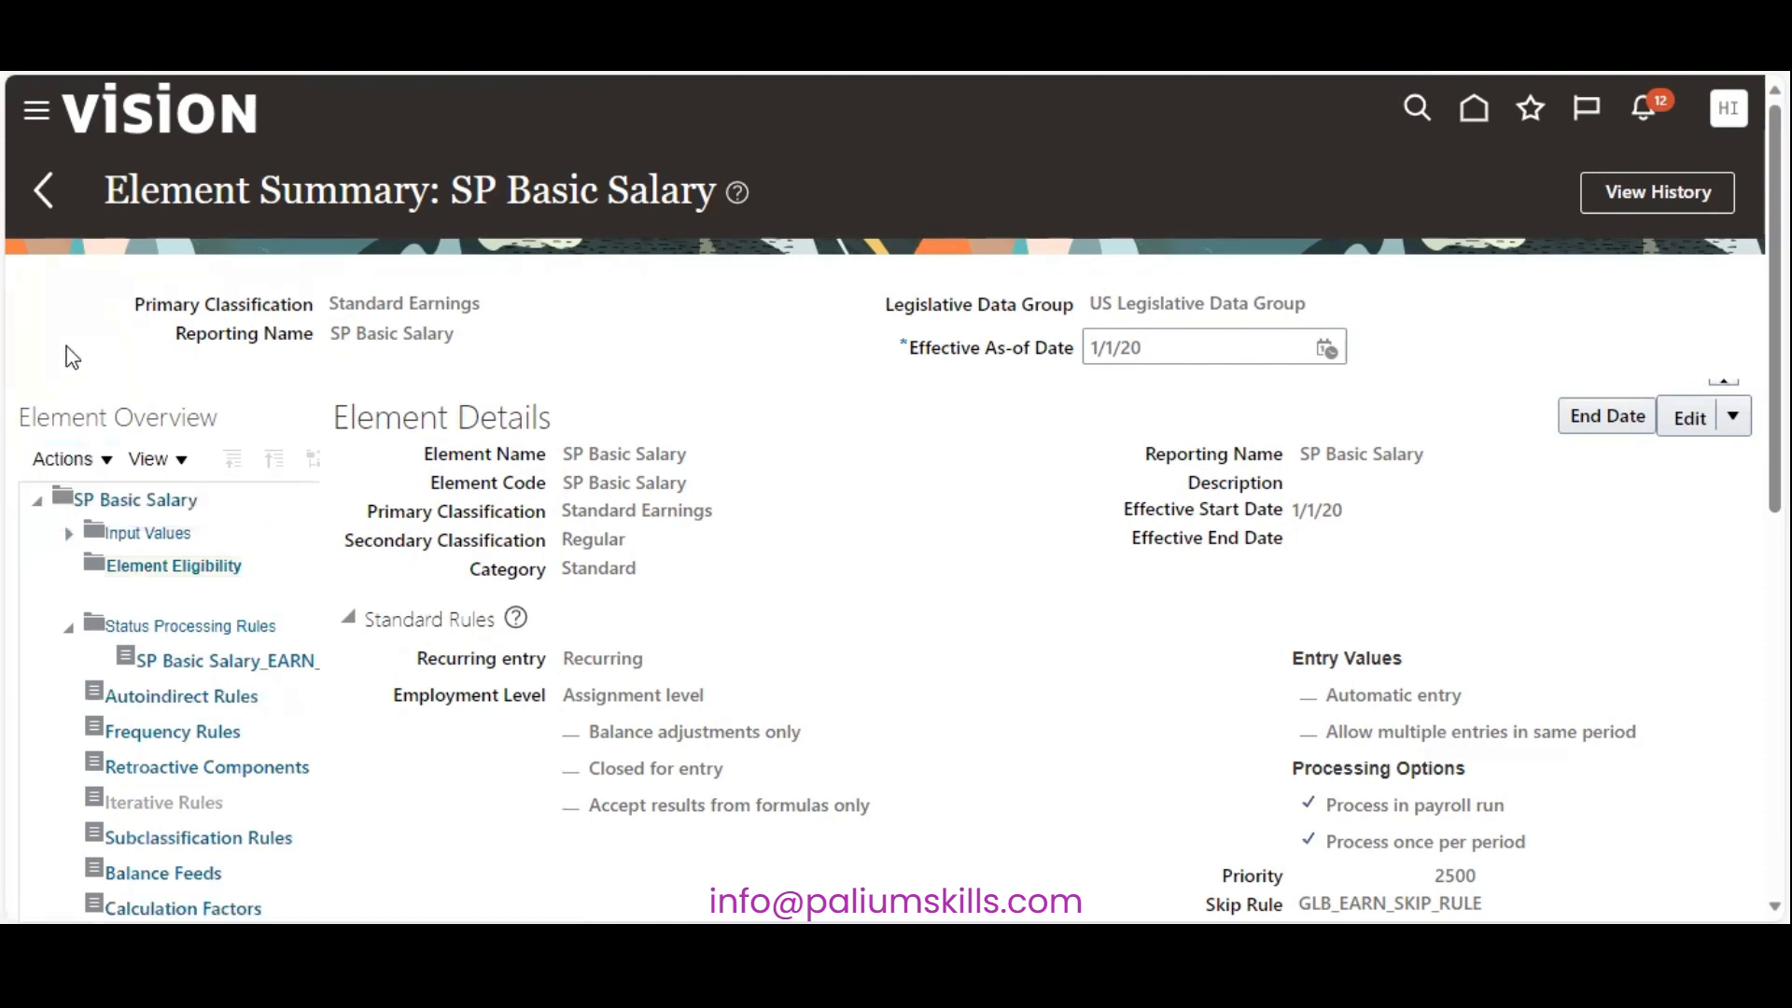
left_click(135, 536)
left_click(65, 458)
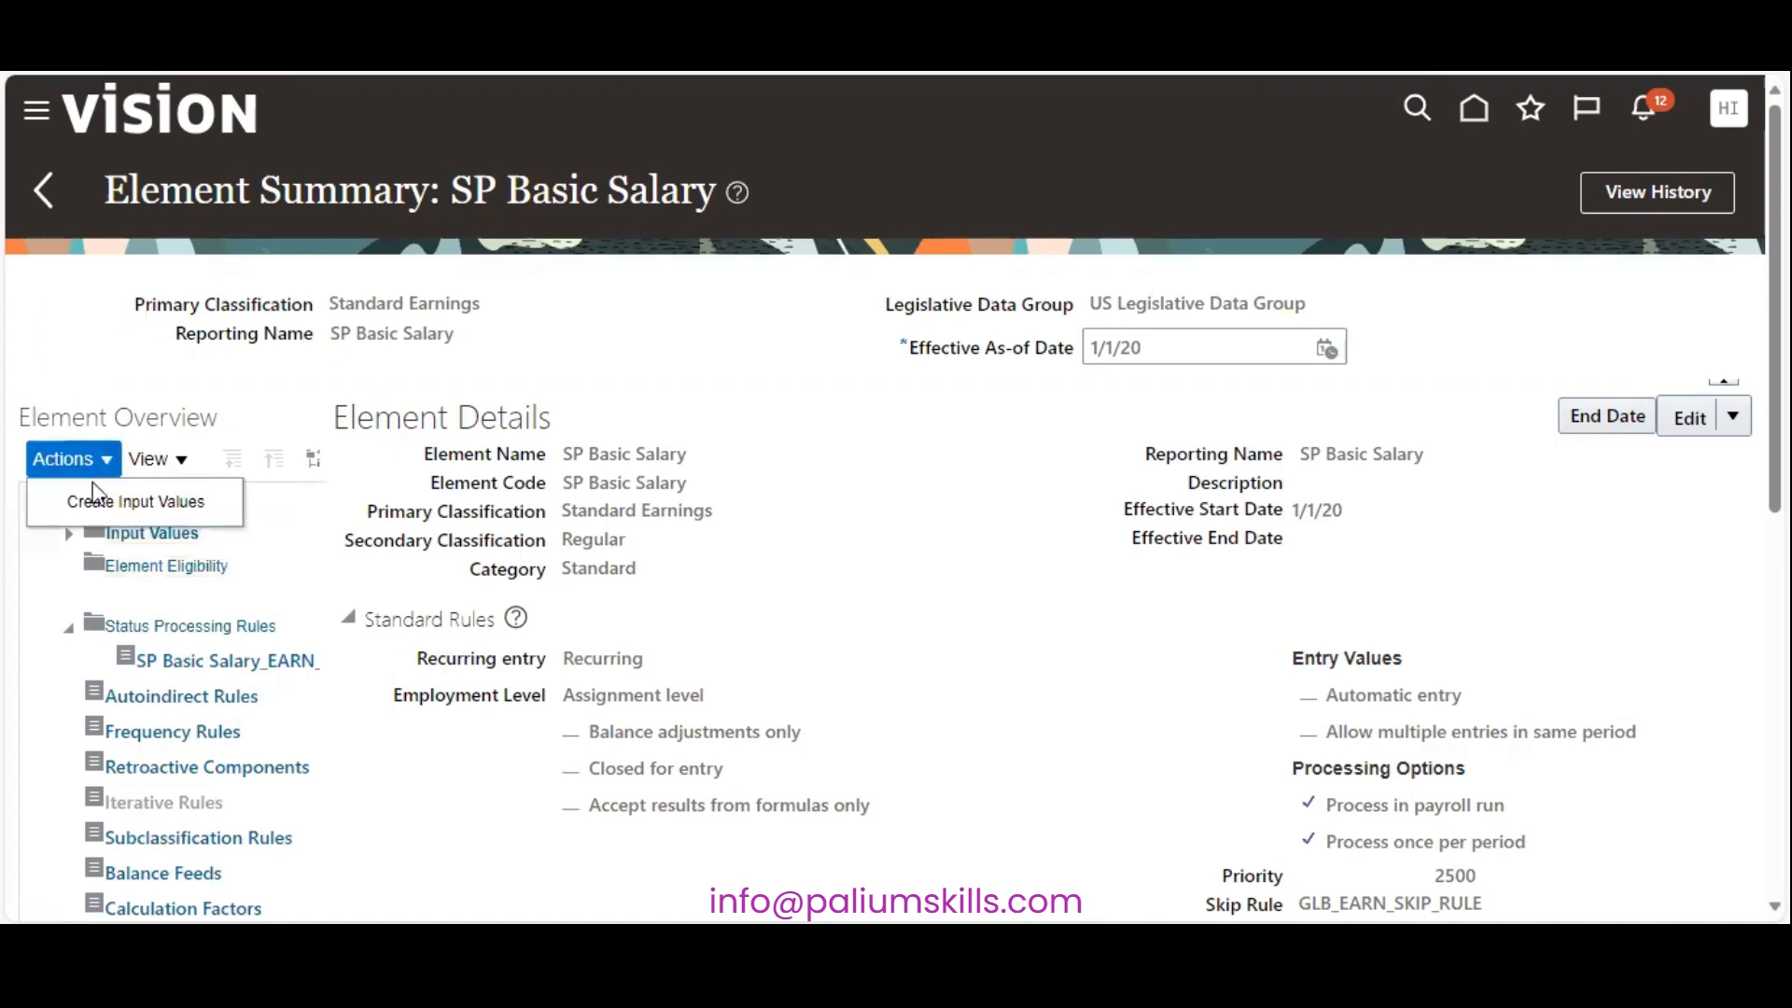
Step: Create an element eligibility for SP Basic Salary and name it "sp-all-emps"
left_click(184, 564)
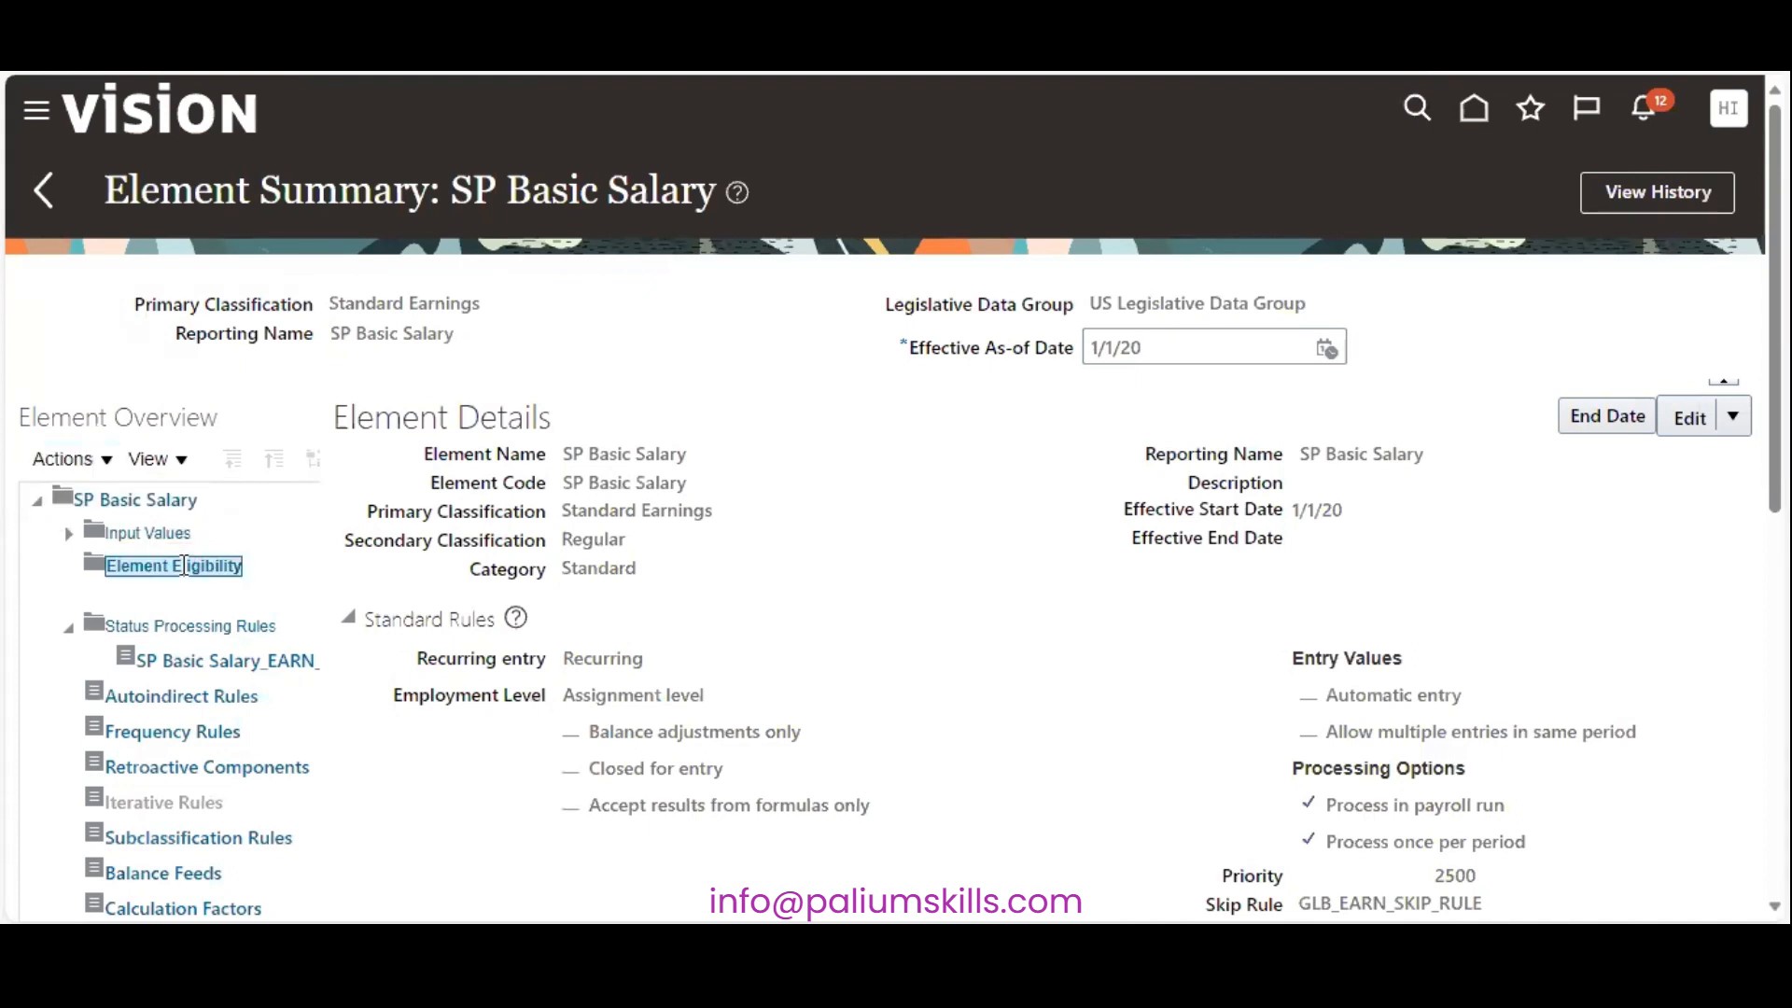
left_click(70, 460)
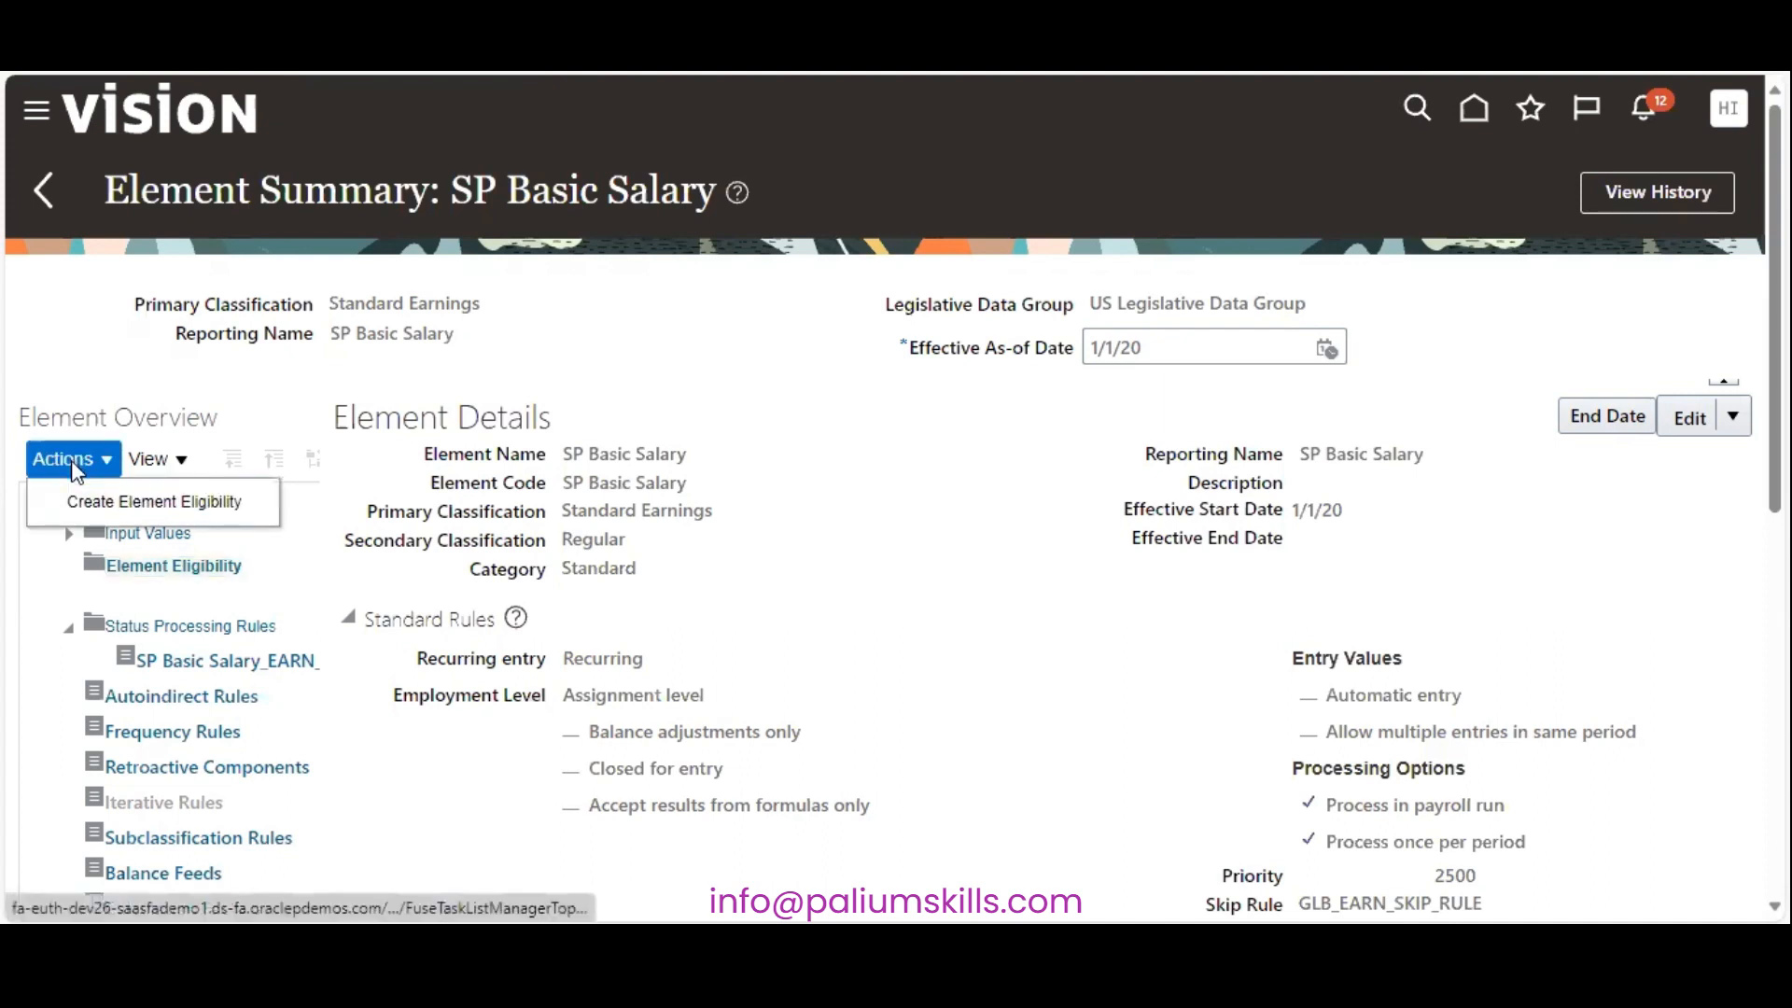
left_click(110, 507)
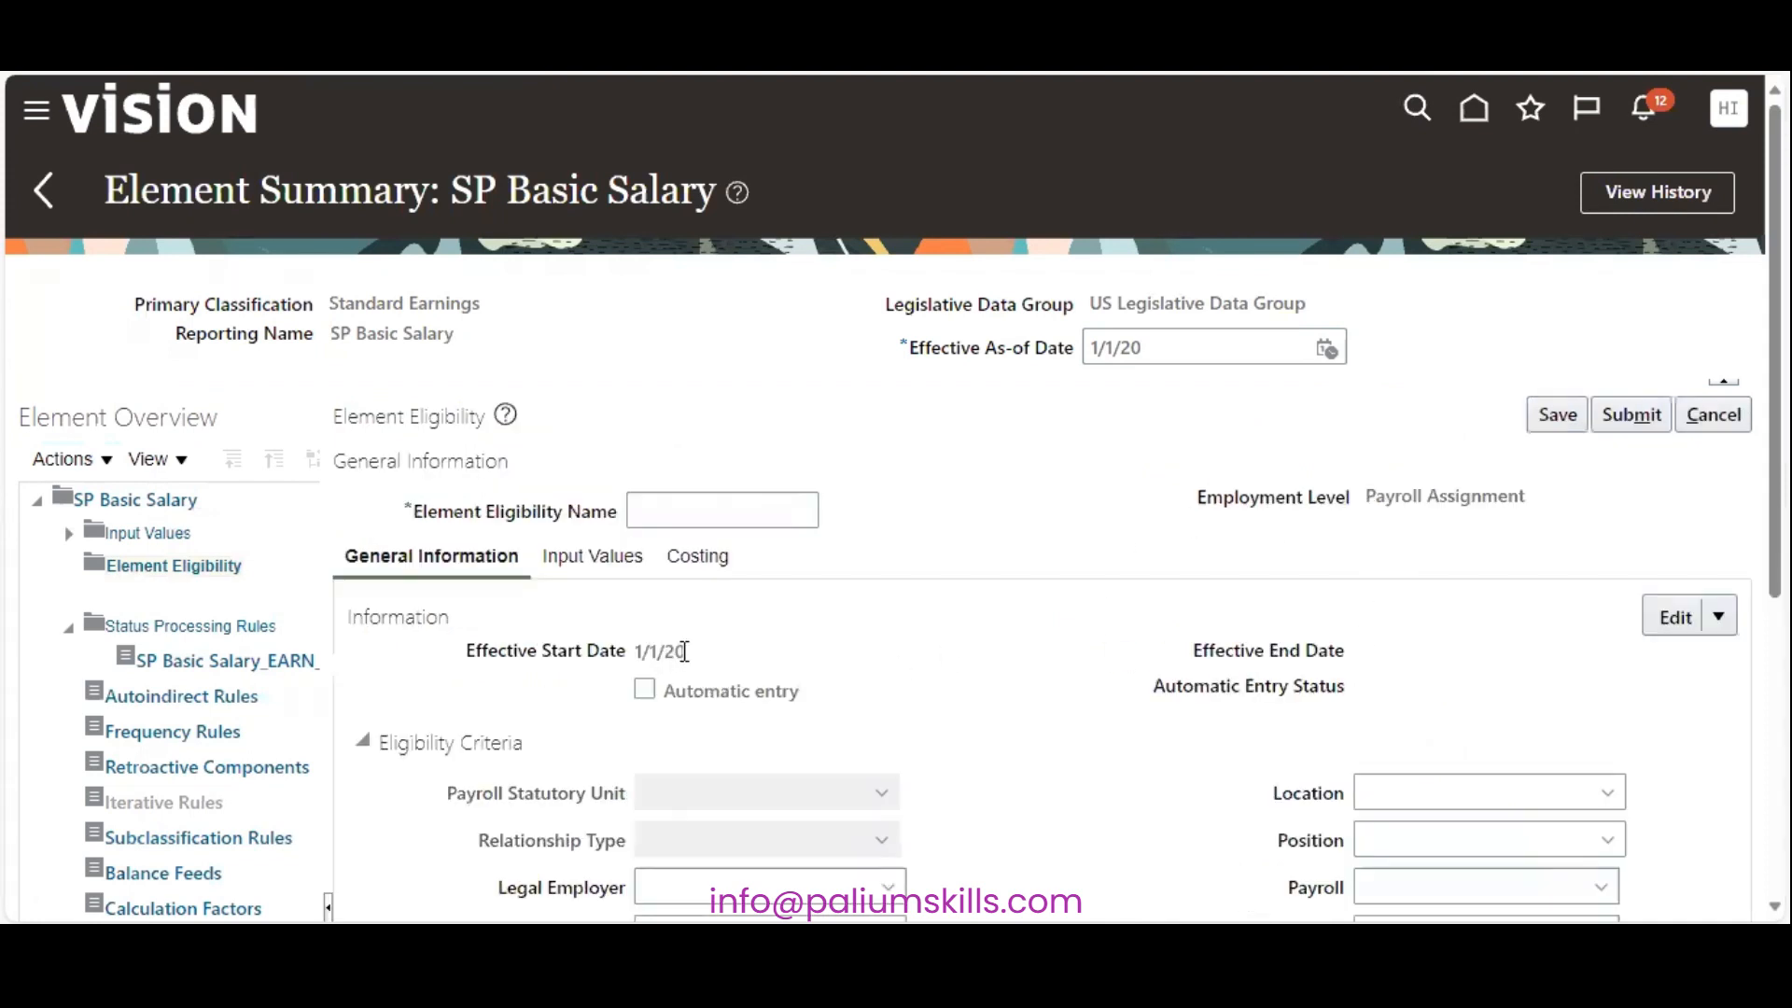
left_click_drag(640, 650, 702, 658)
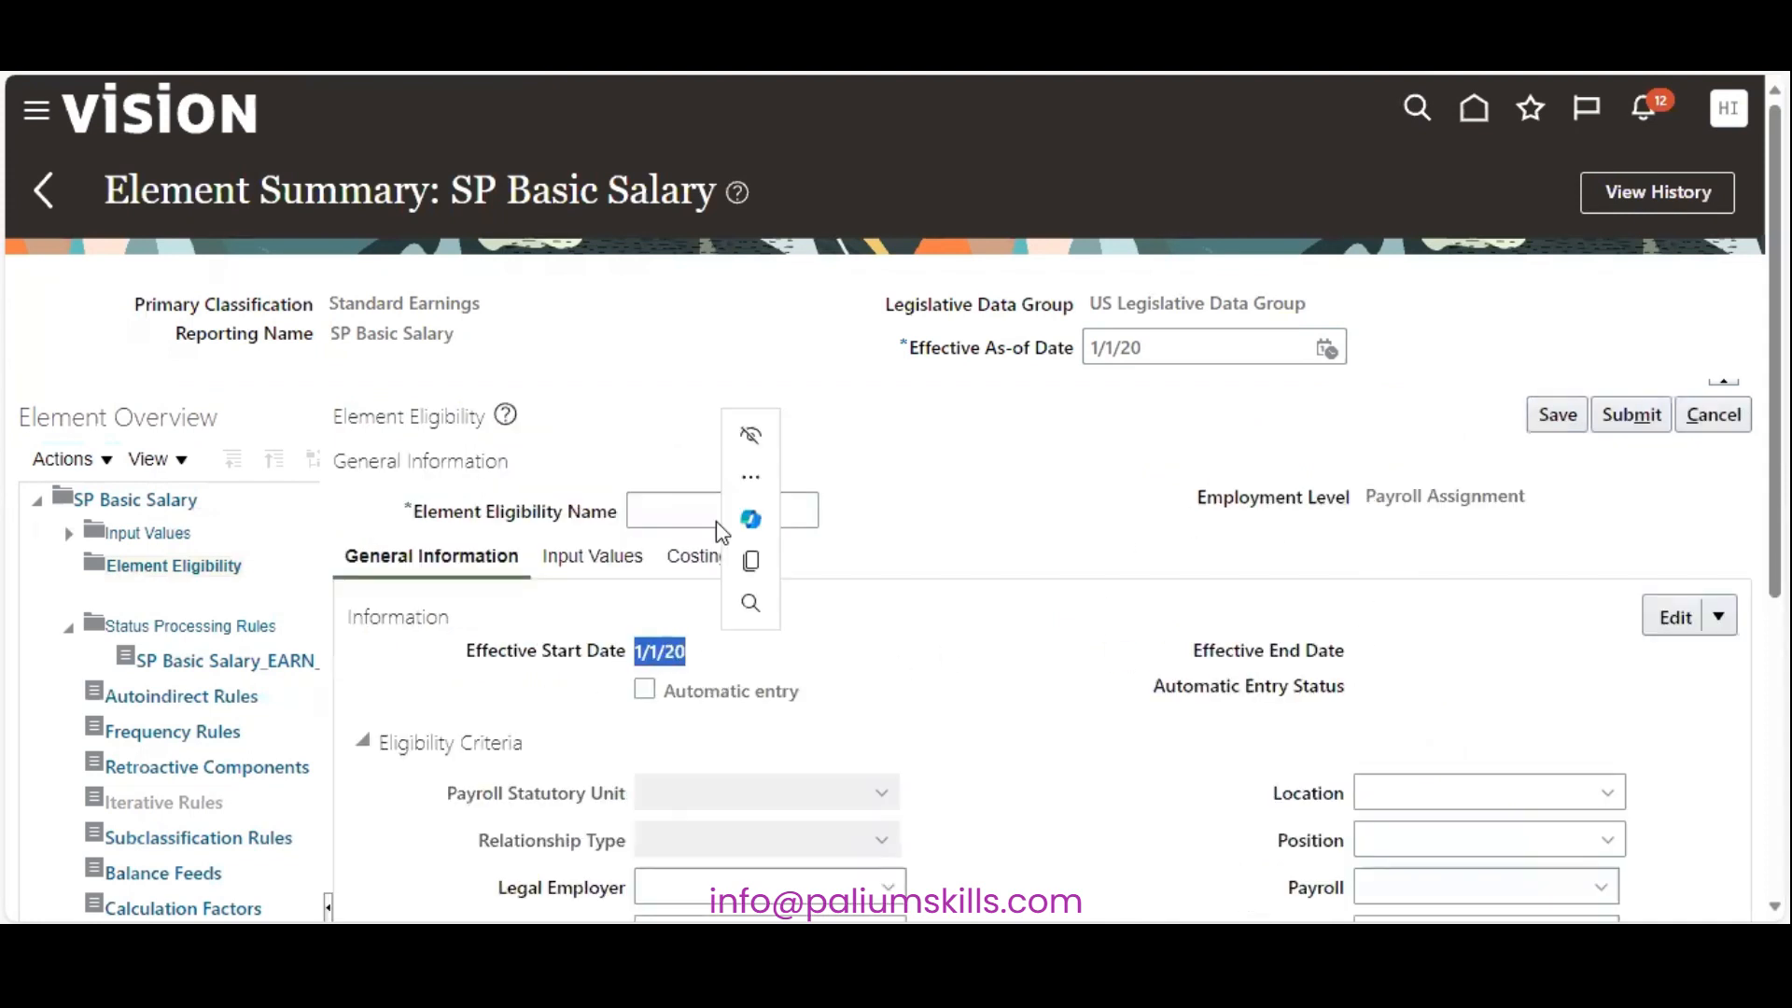
left_click(681, 509)
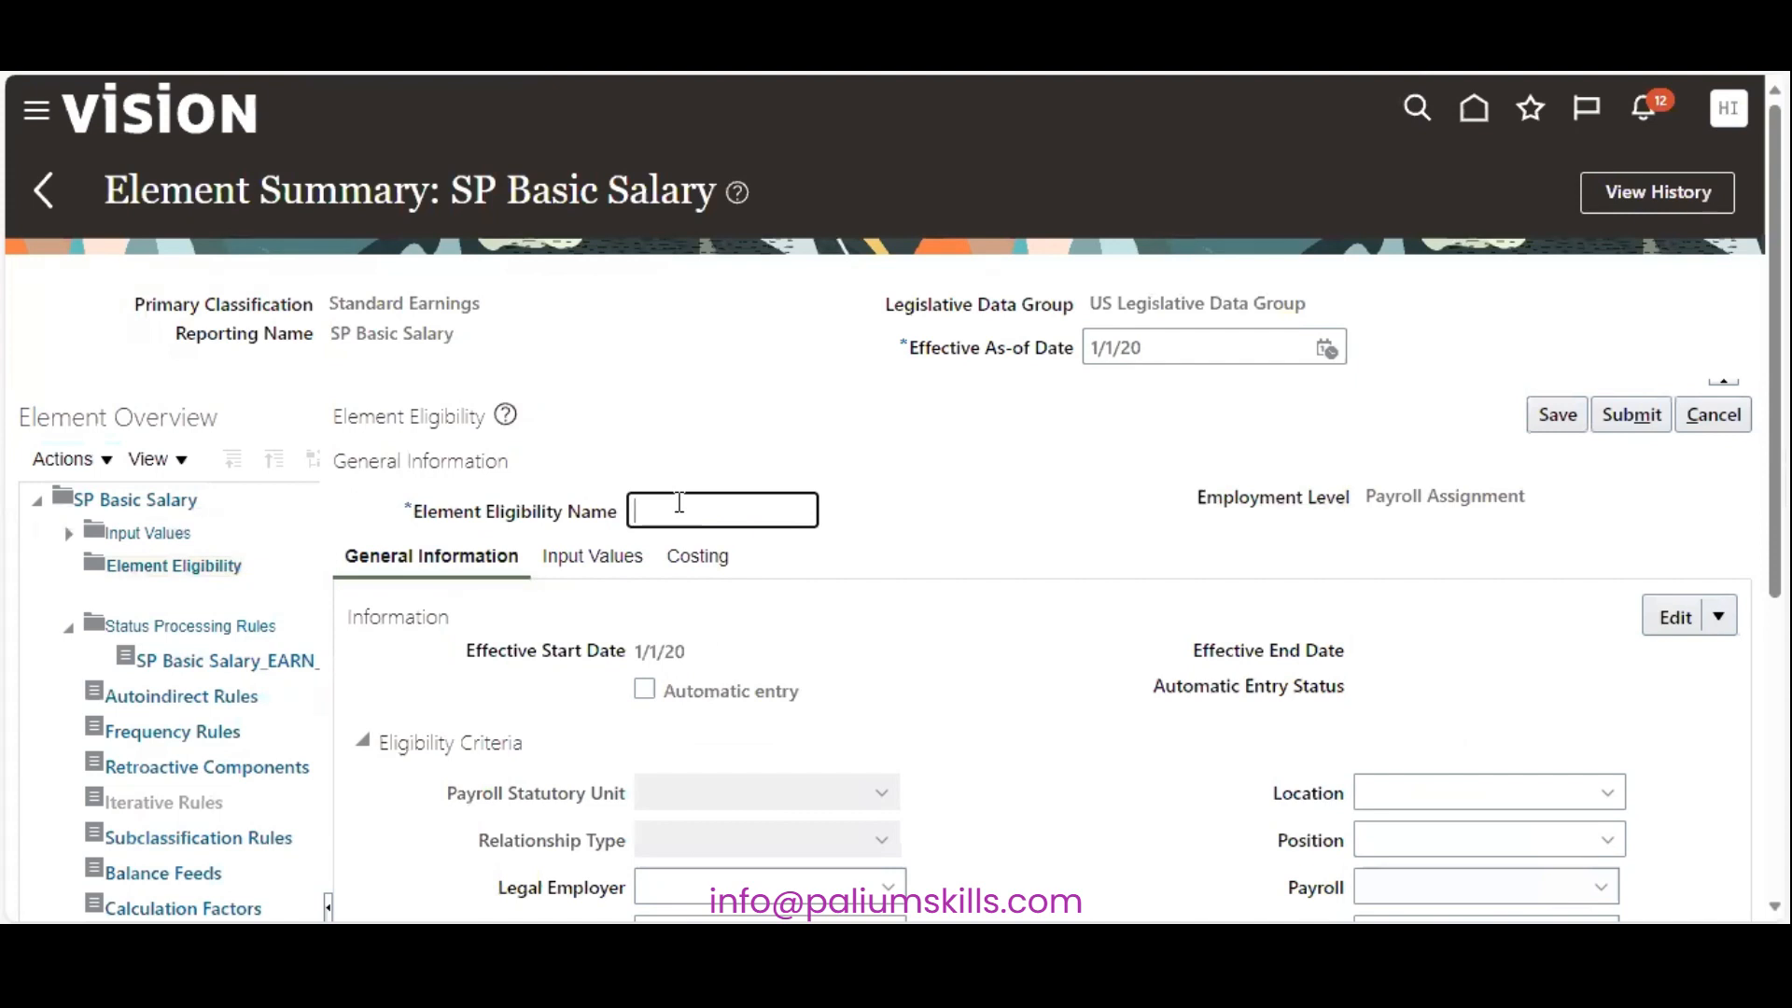
type("sp-all-emps")
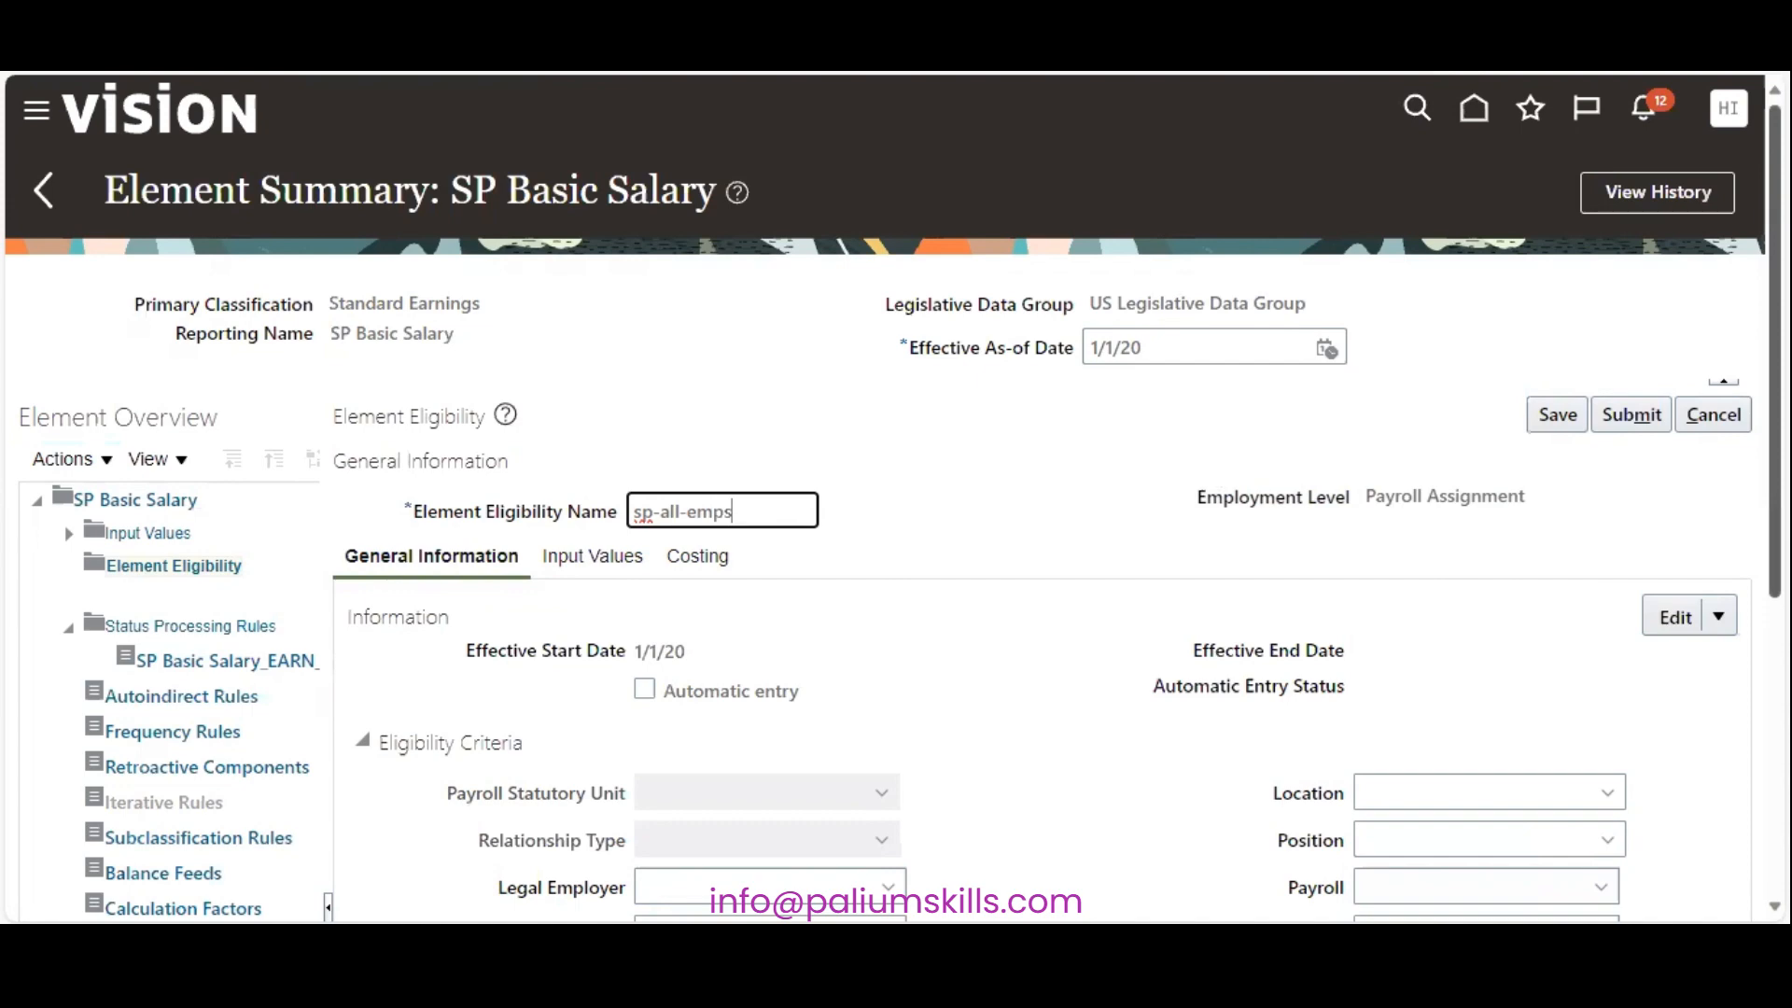
Step: Leave all eligibility criteria of sp-all-emps blank and submit the eligibility record
scroll(680, 503, "down", 1)
scroll(389, 372, "down", 4)
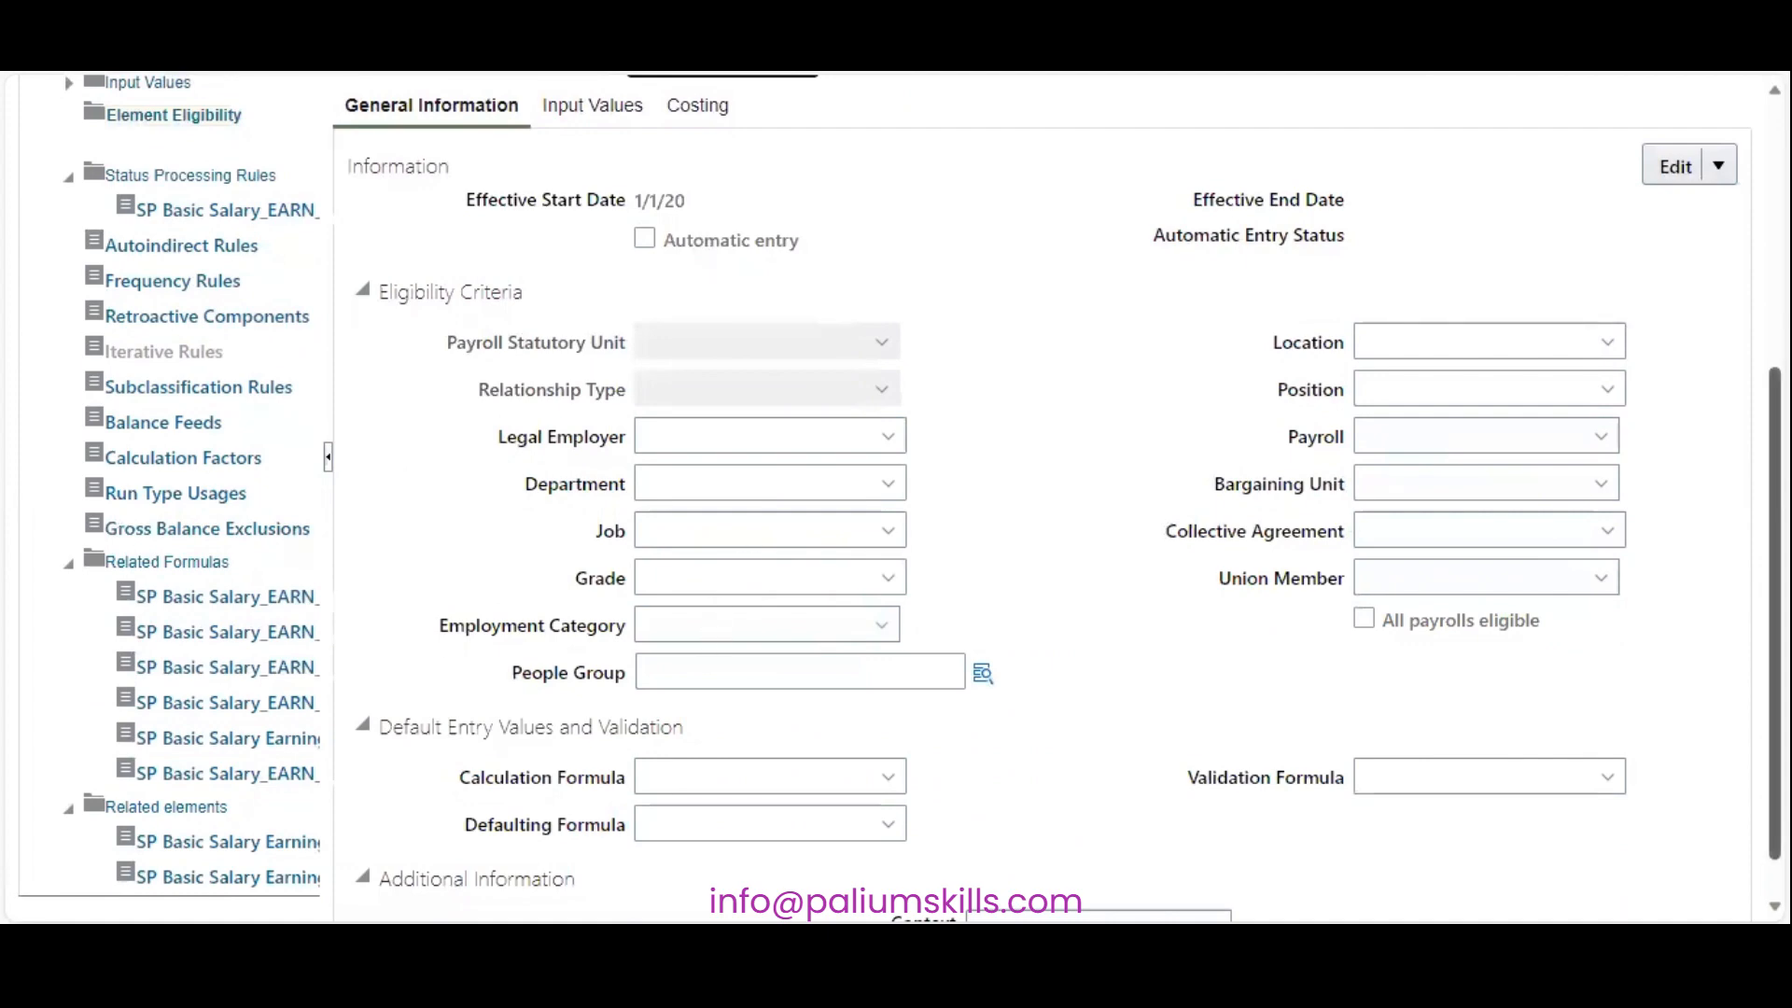
scroll(896, 498, "down", 1)
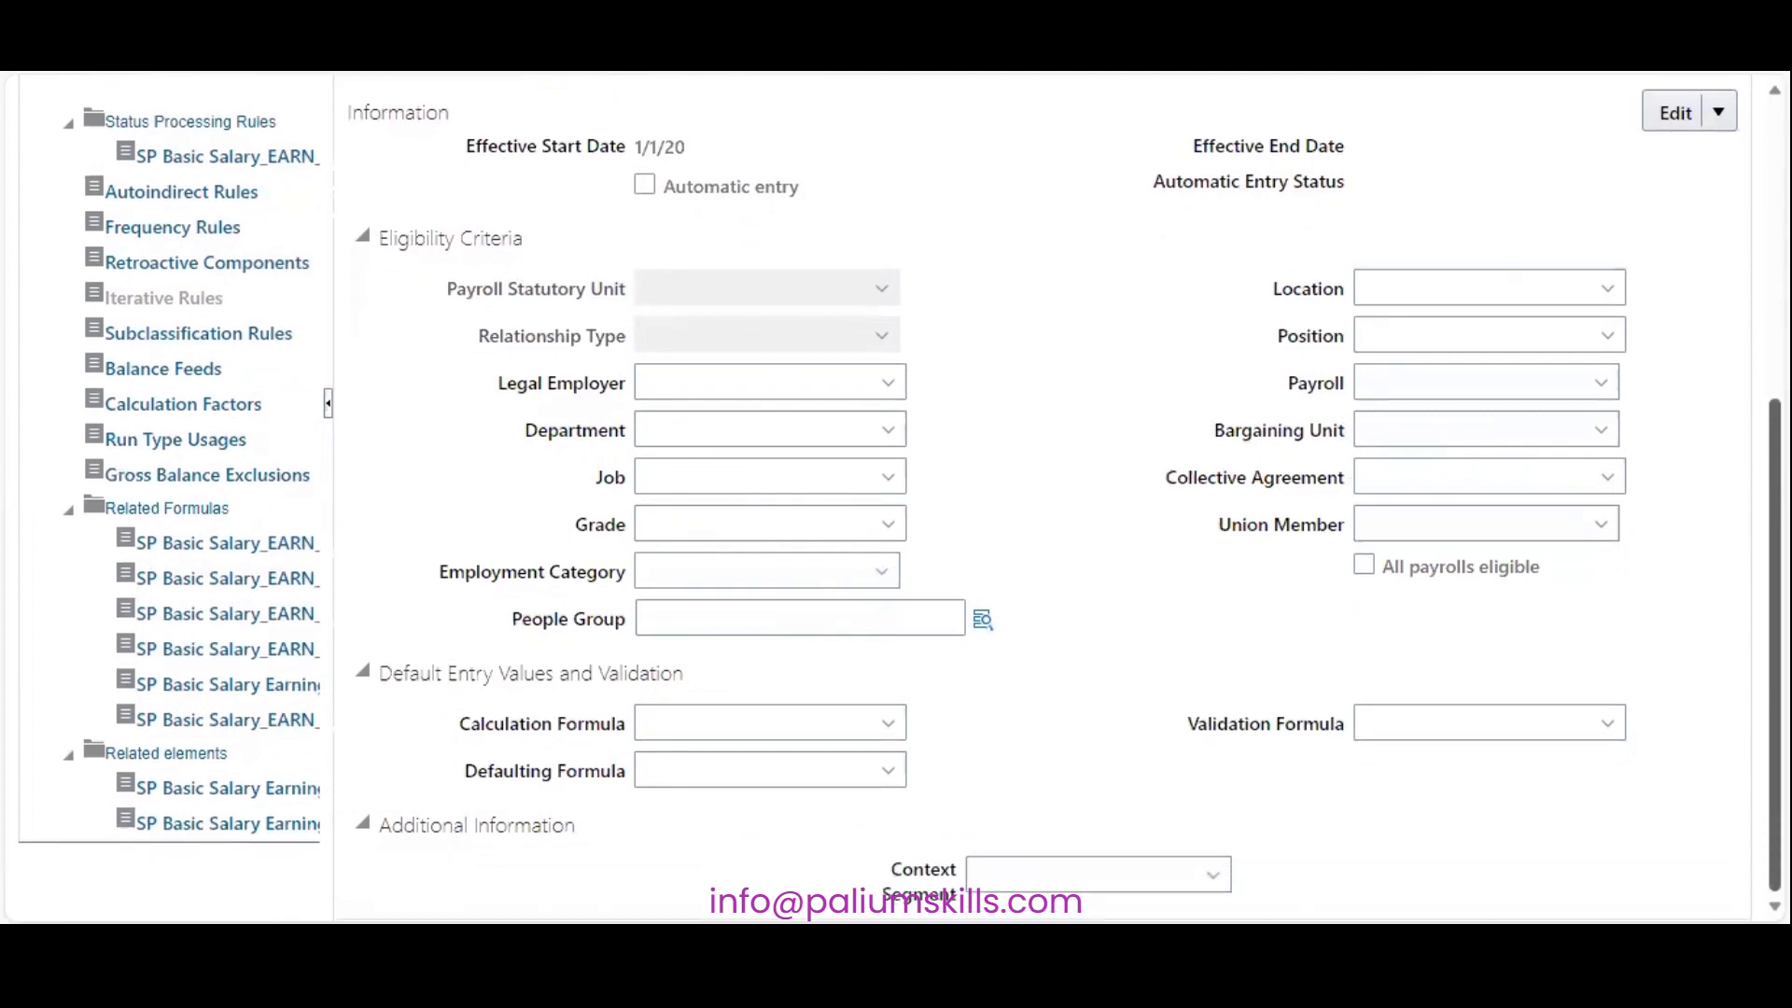
scroll(472, 442, "up", 6)
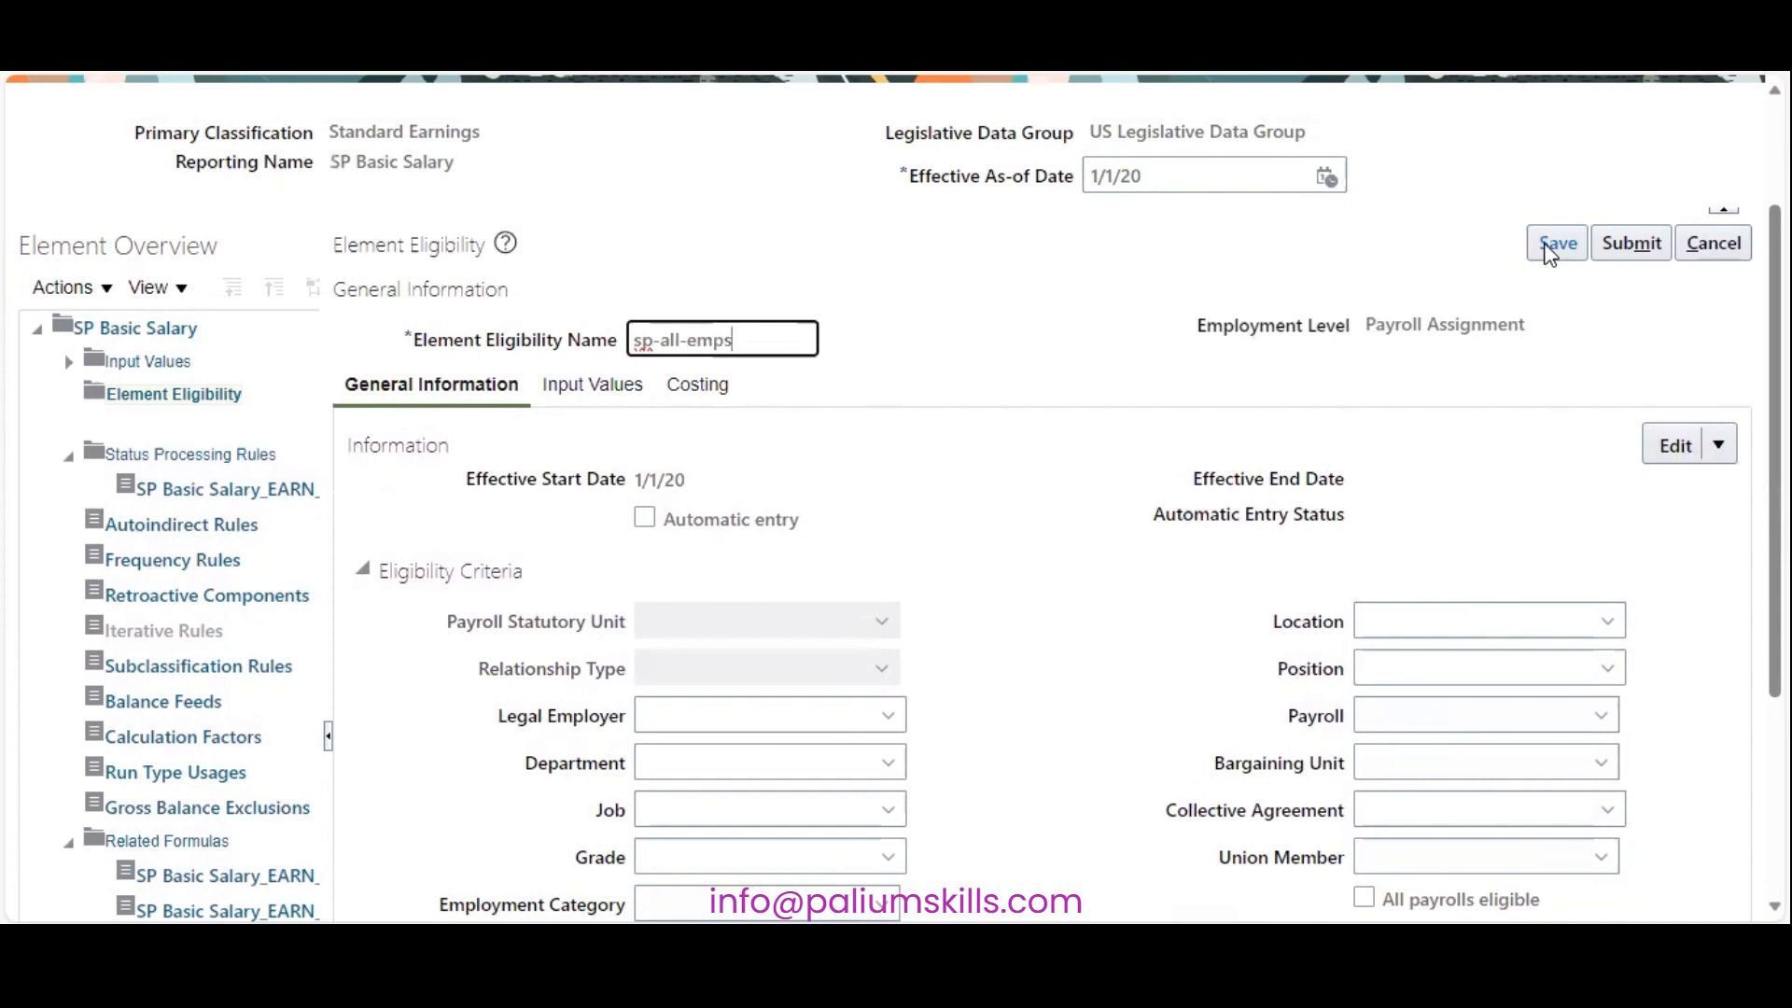
left_click(1631, 247)
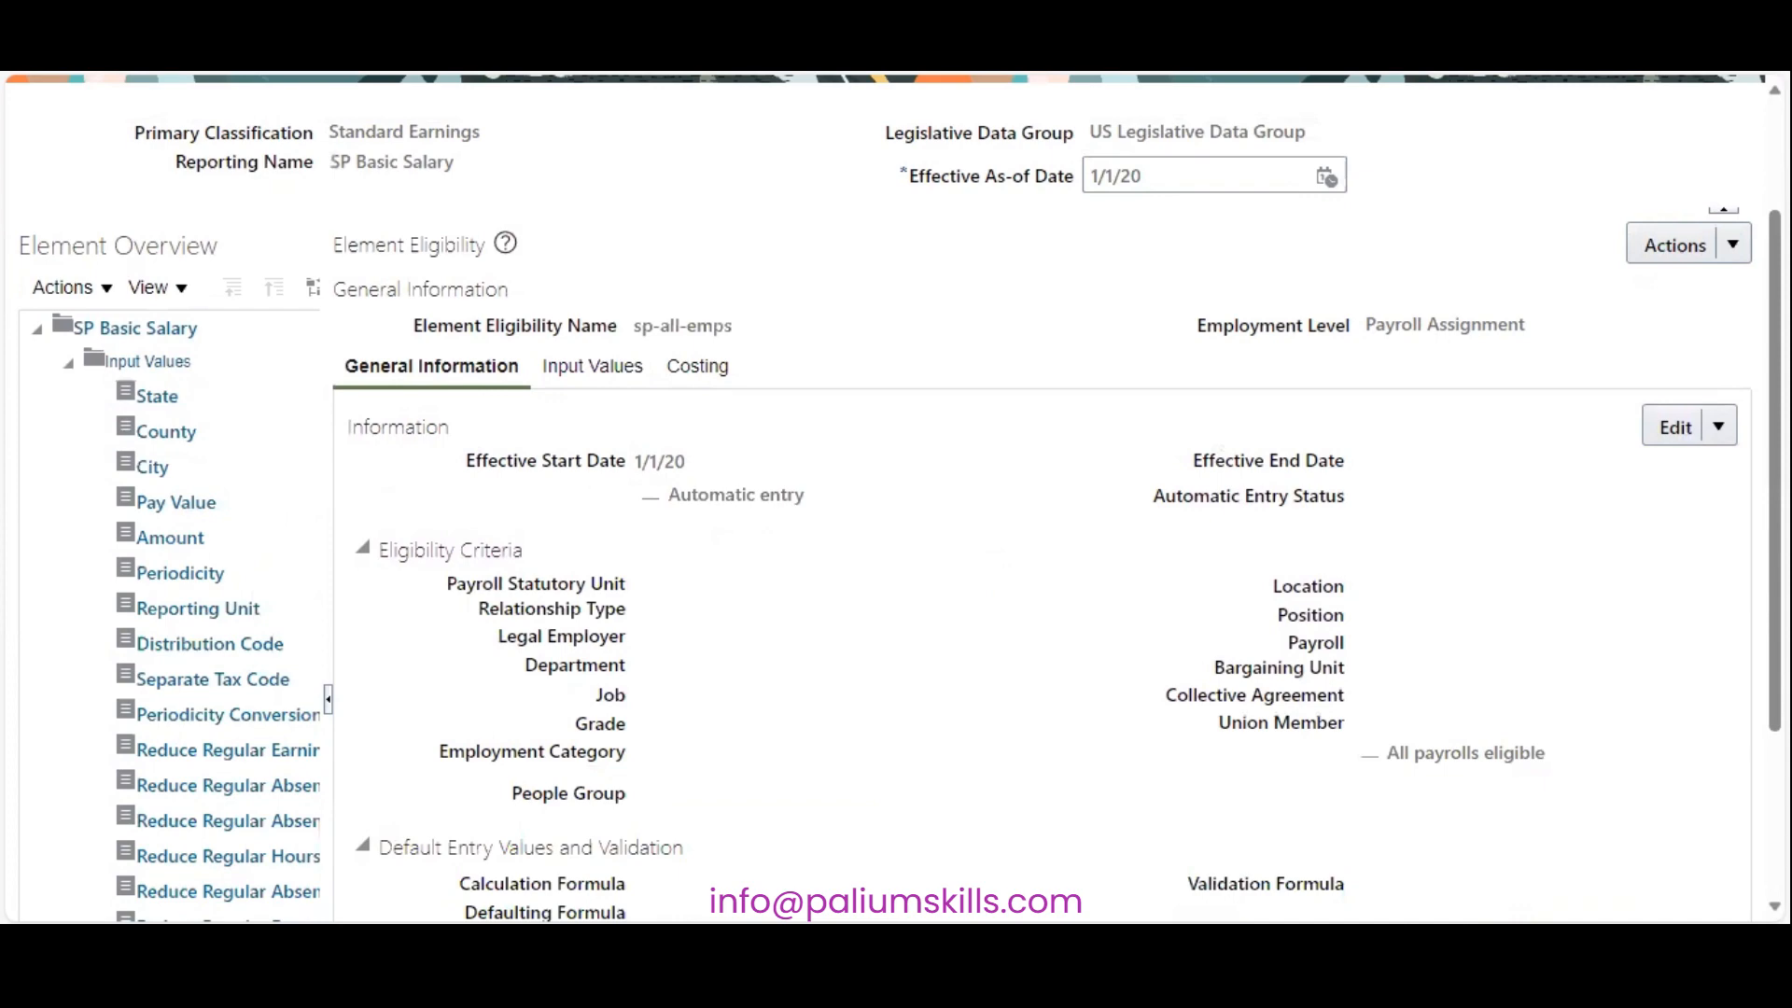
Step: Return to the Elements page and start another US Legislative Data Group element with primary classification Standard Earnings, choosing its category
left_click_drag(1775, 291, 1775, 187)
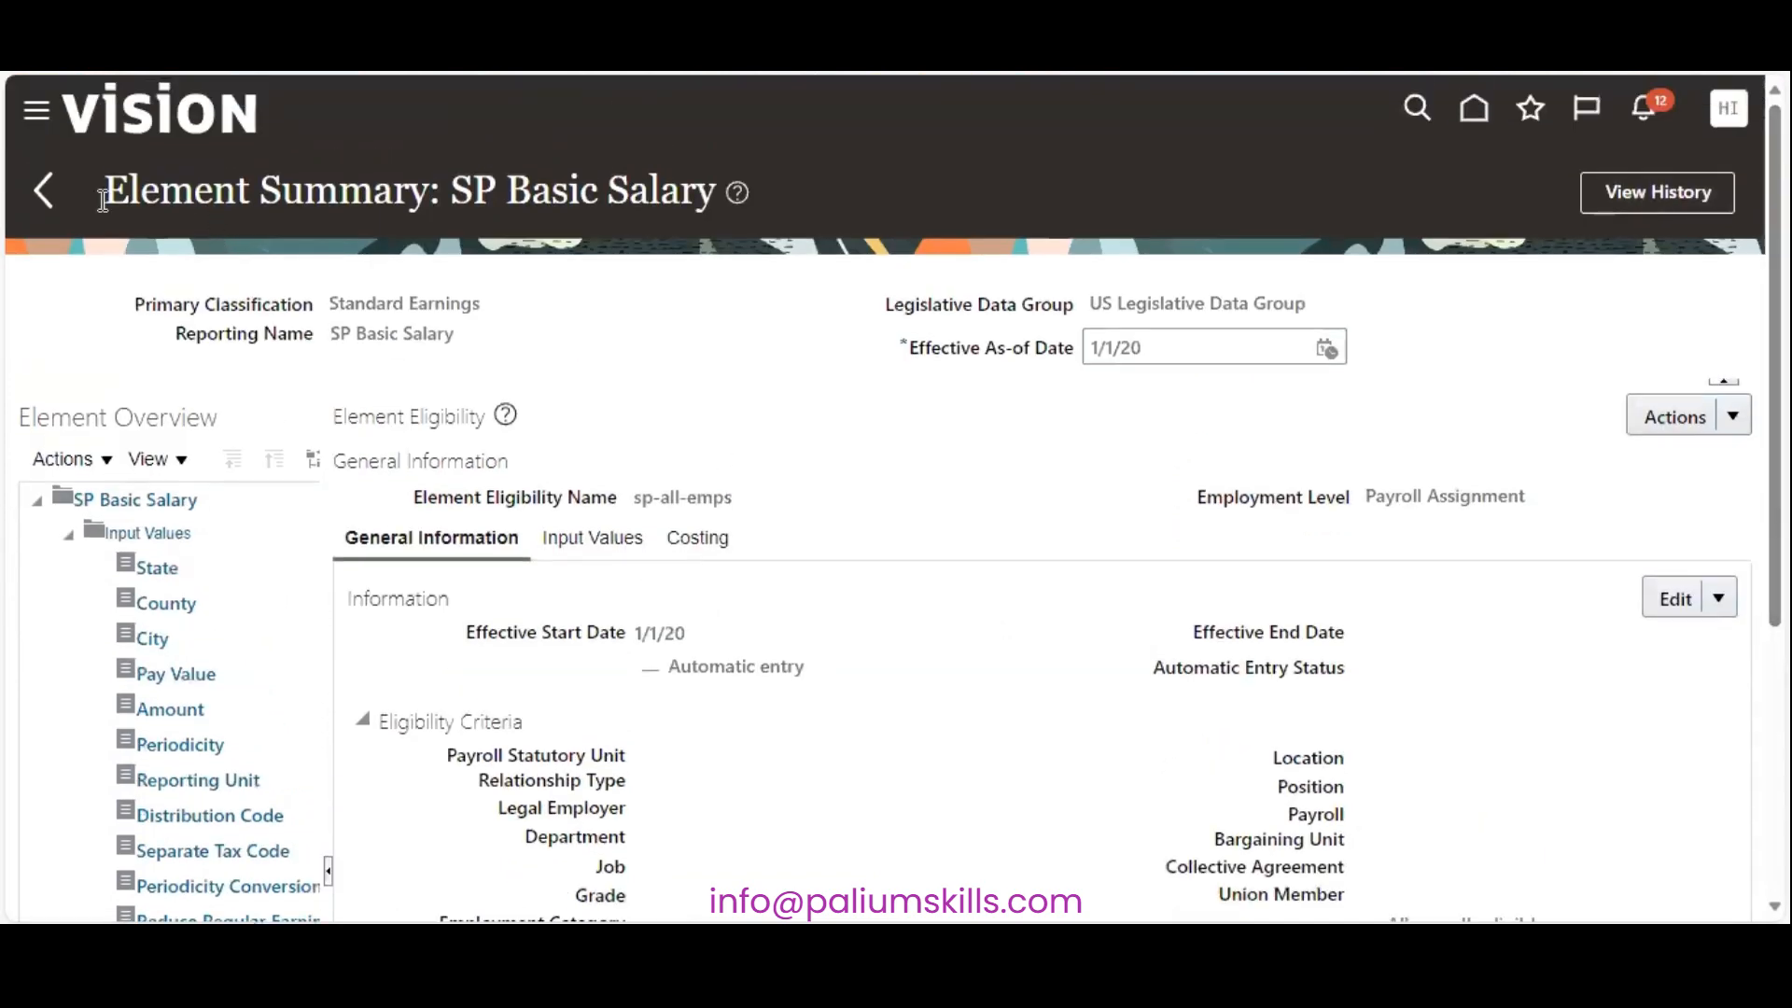
left_click(42, 196)
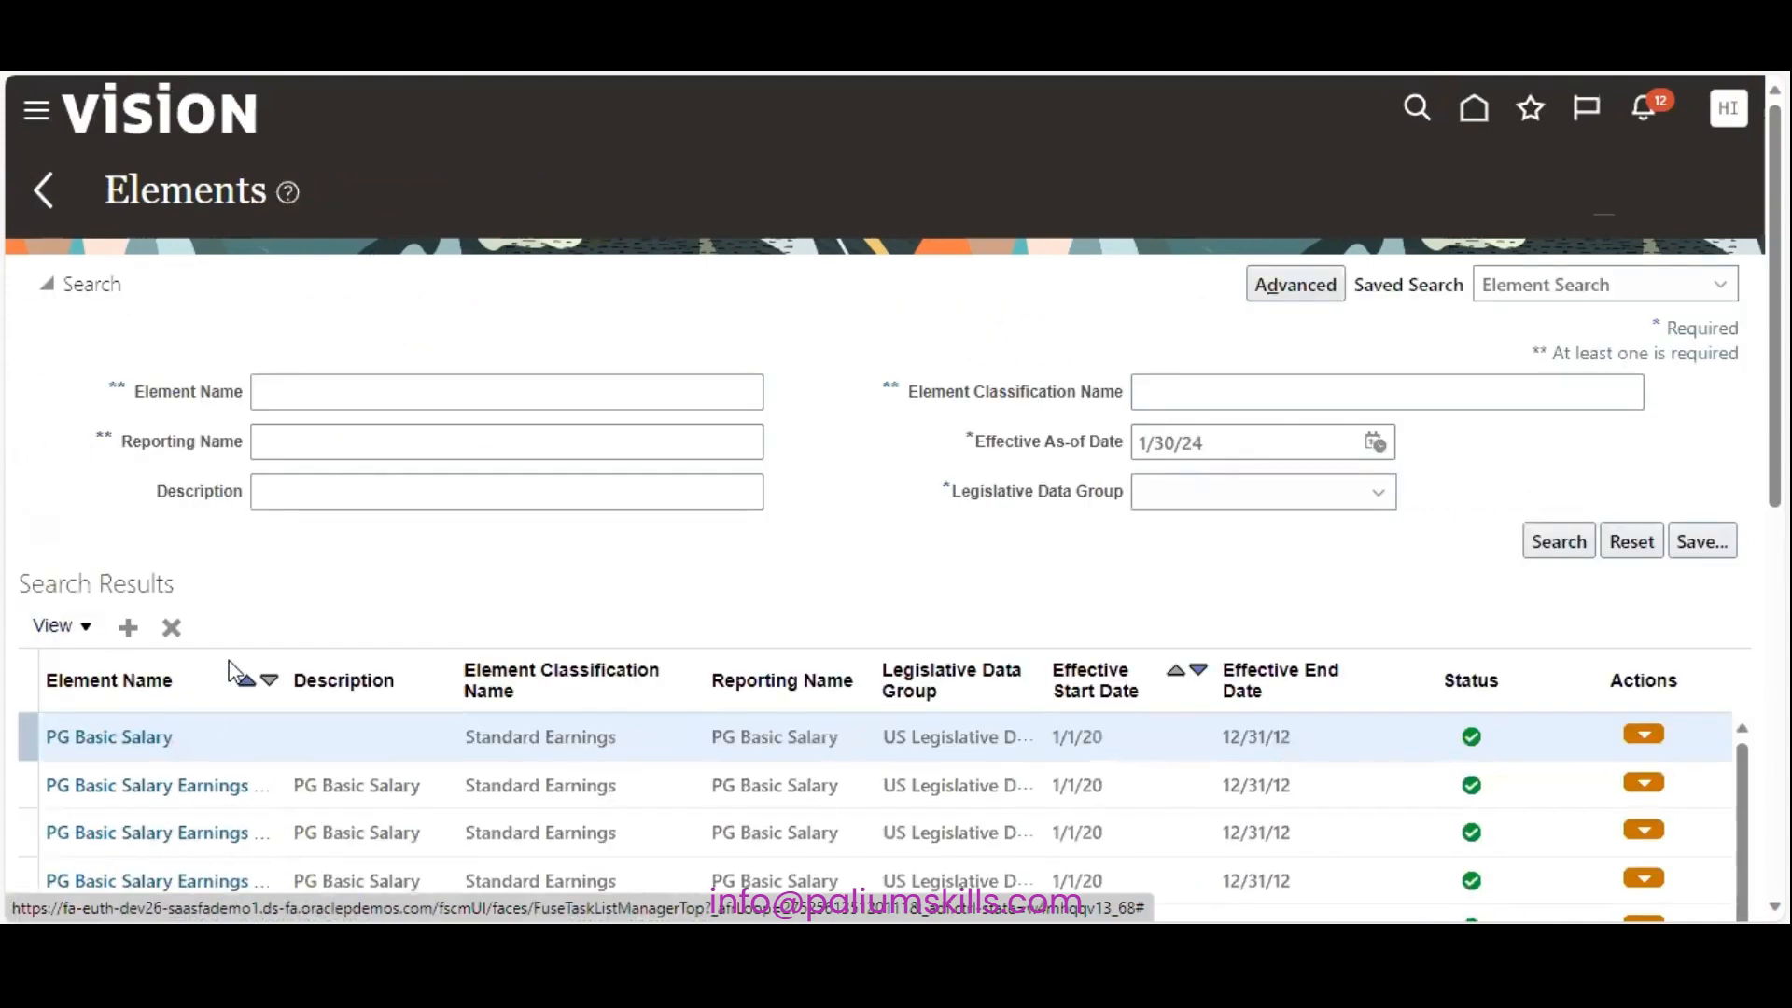
left_click(129, 628)
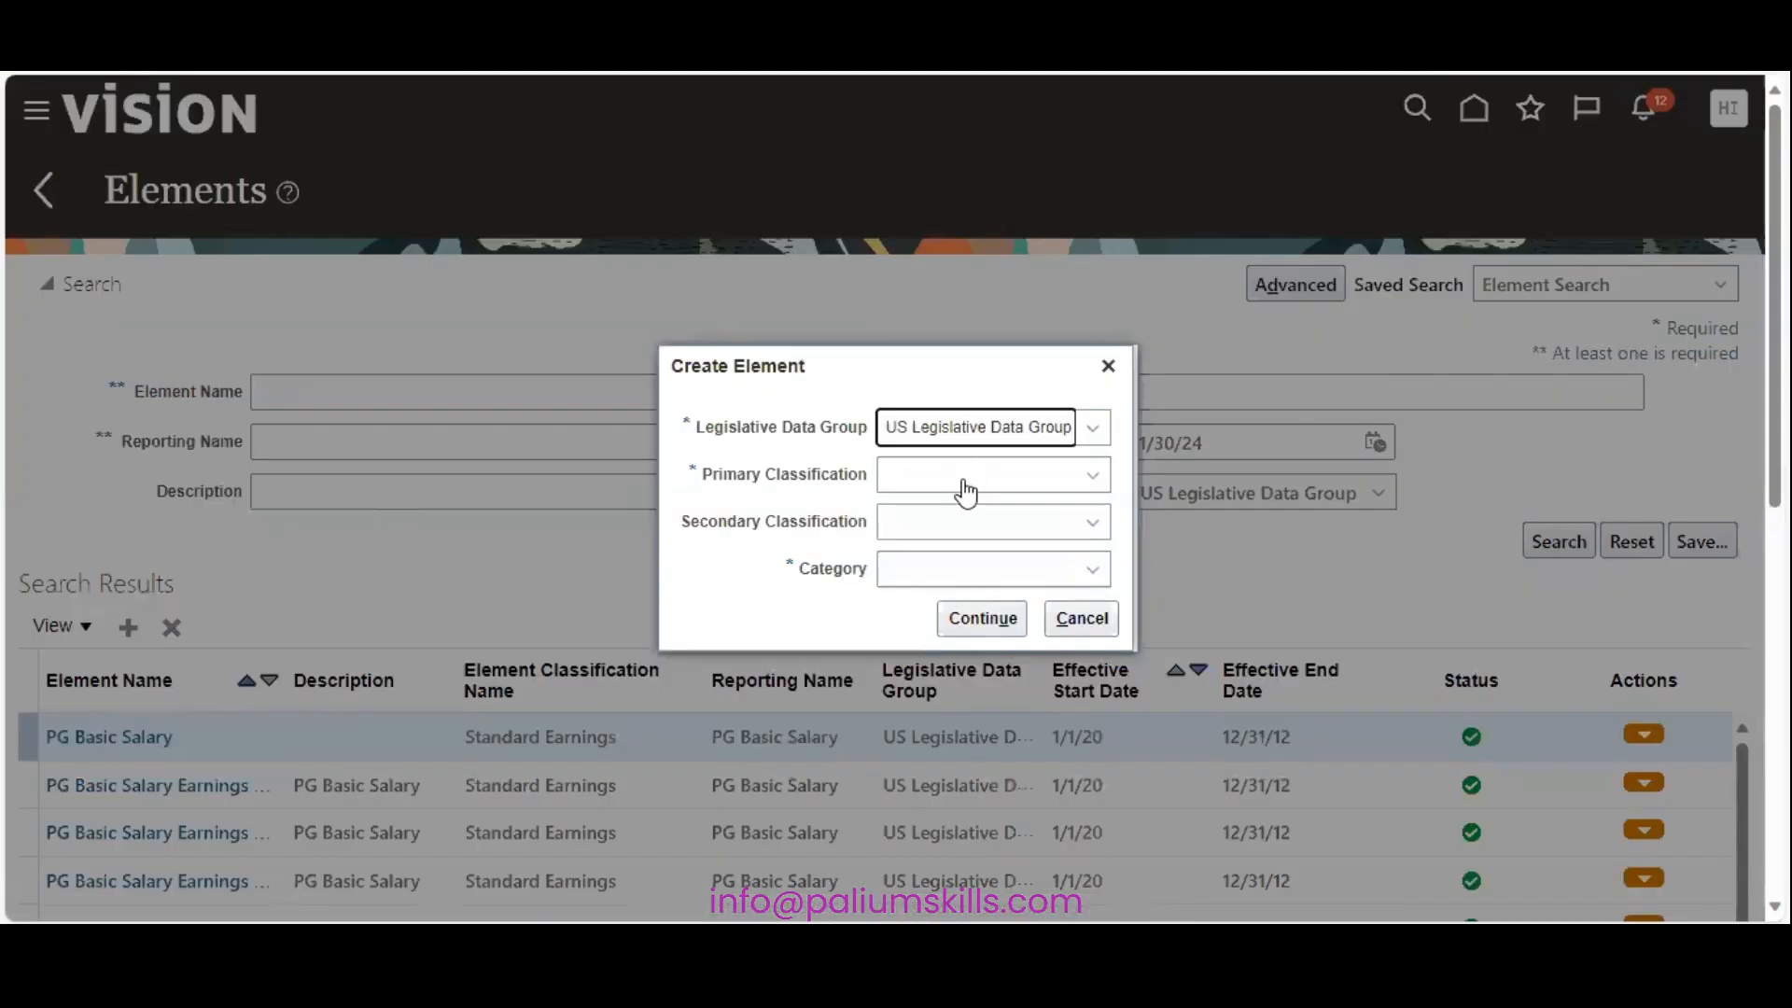
left_click(965, 488)
key("s")
key("Return")
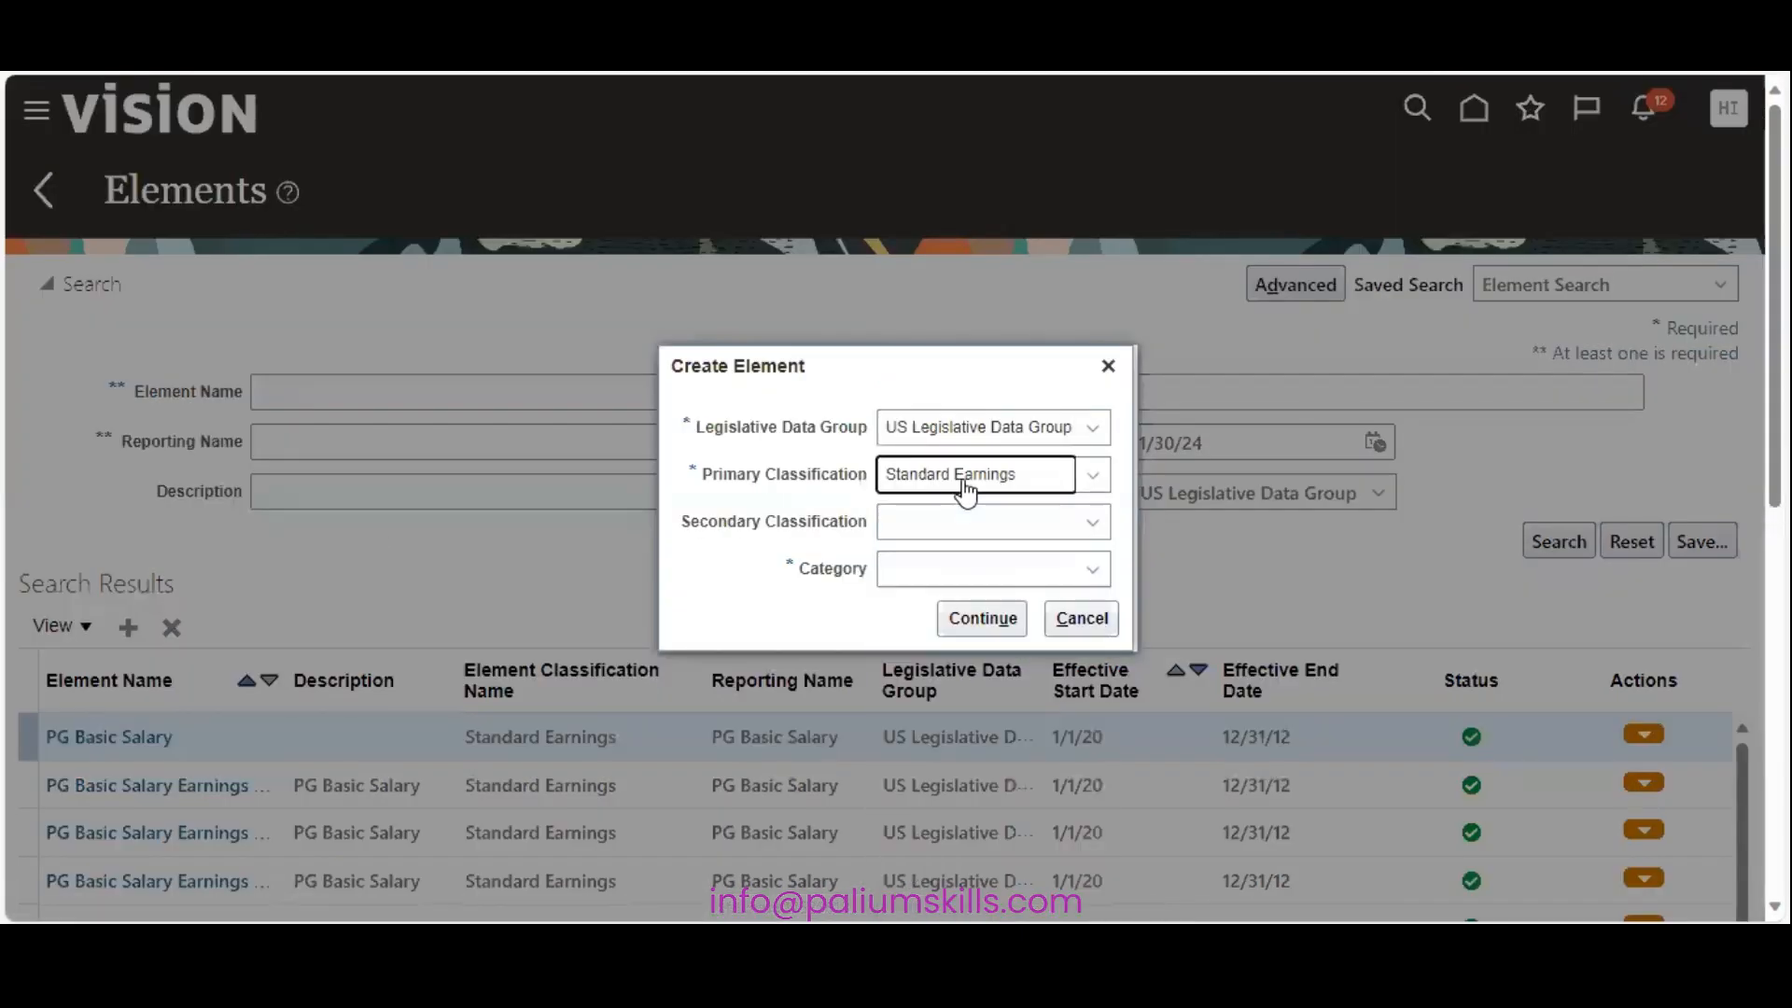
left_click(929, 584)
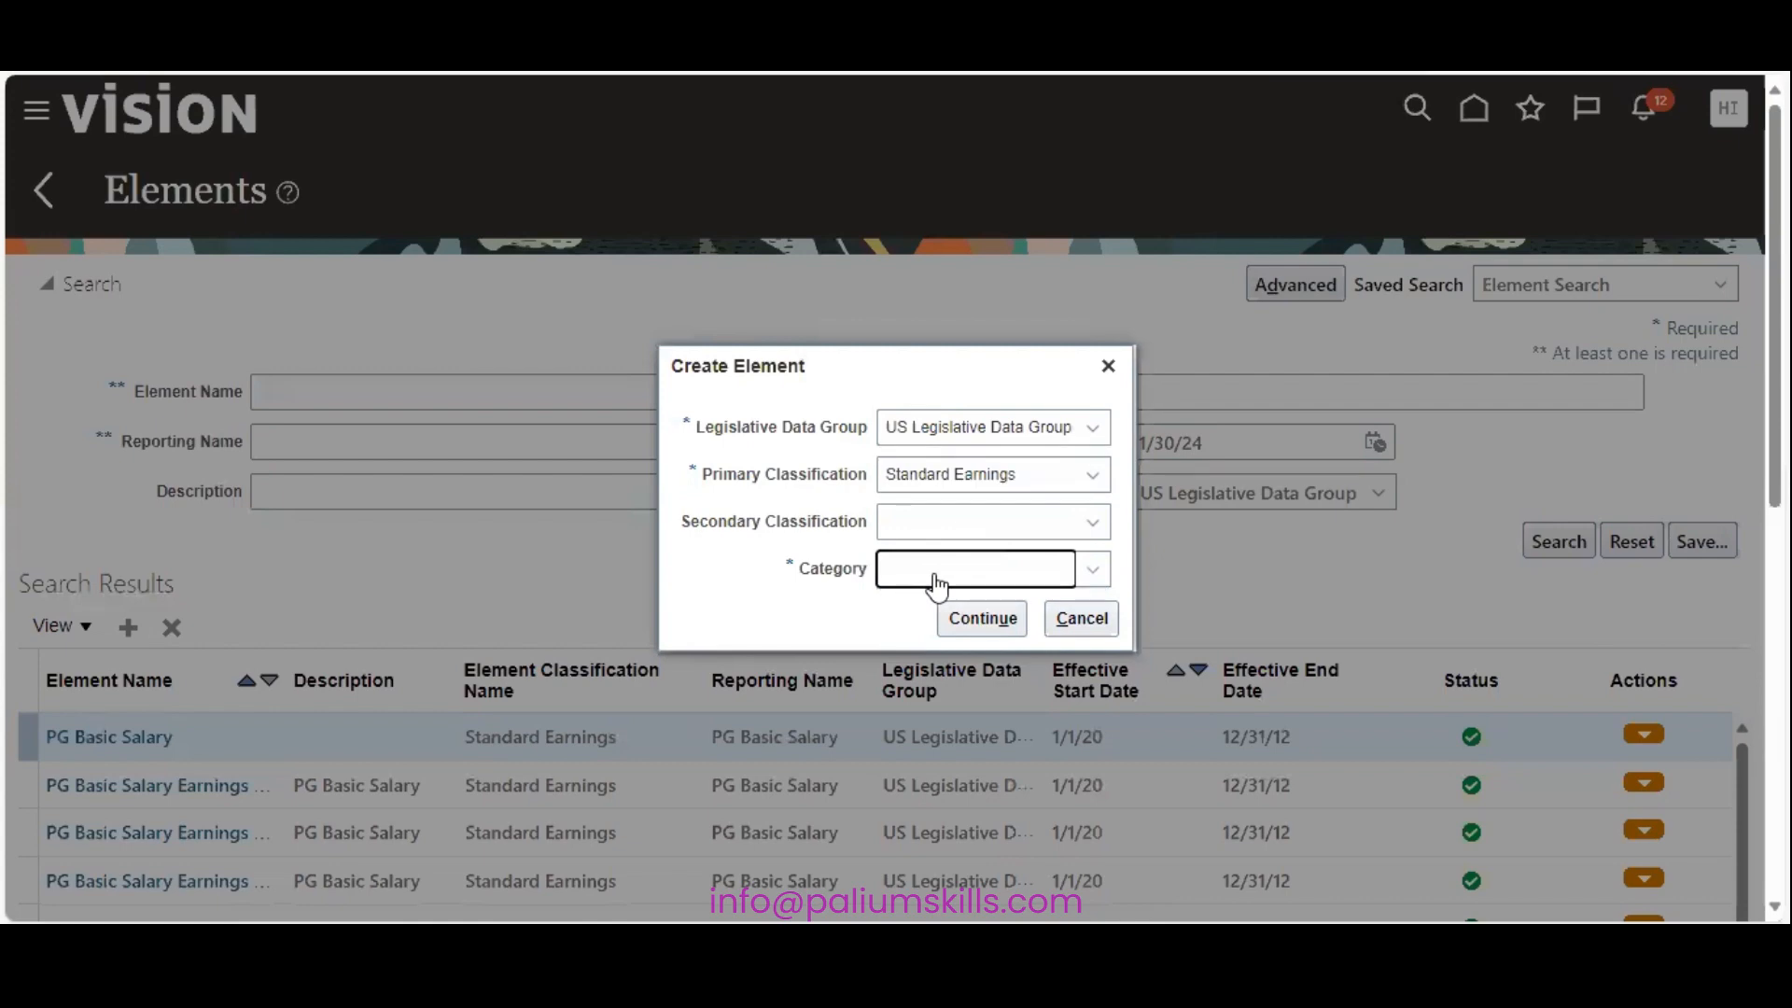
left_click(928, 630)
left_click(971, 627)
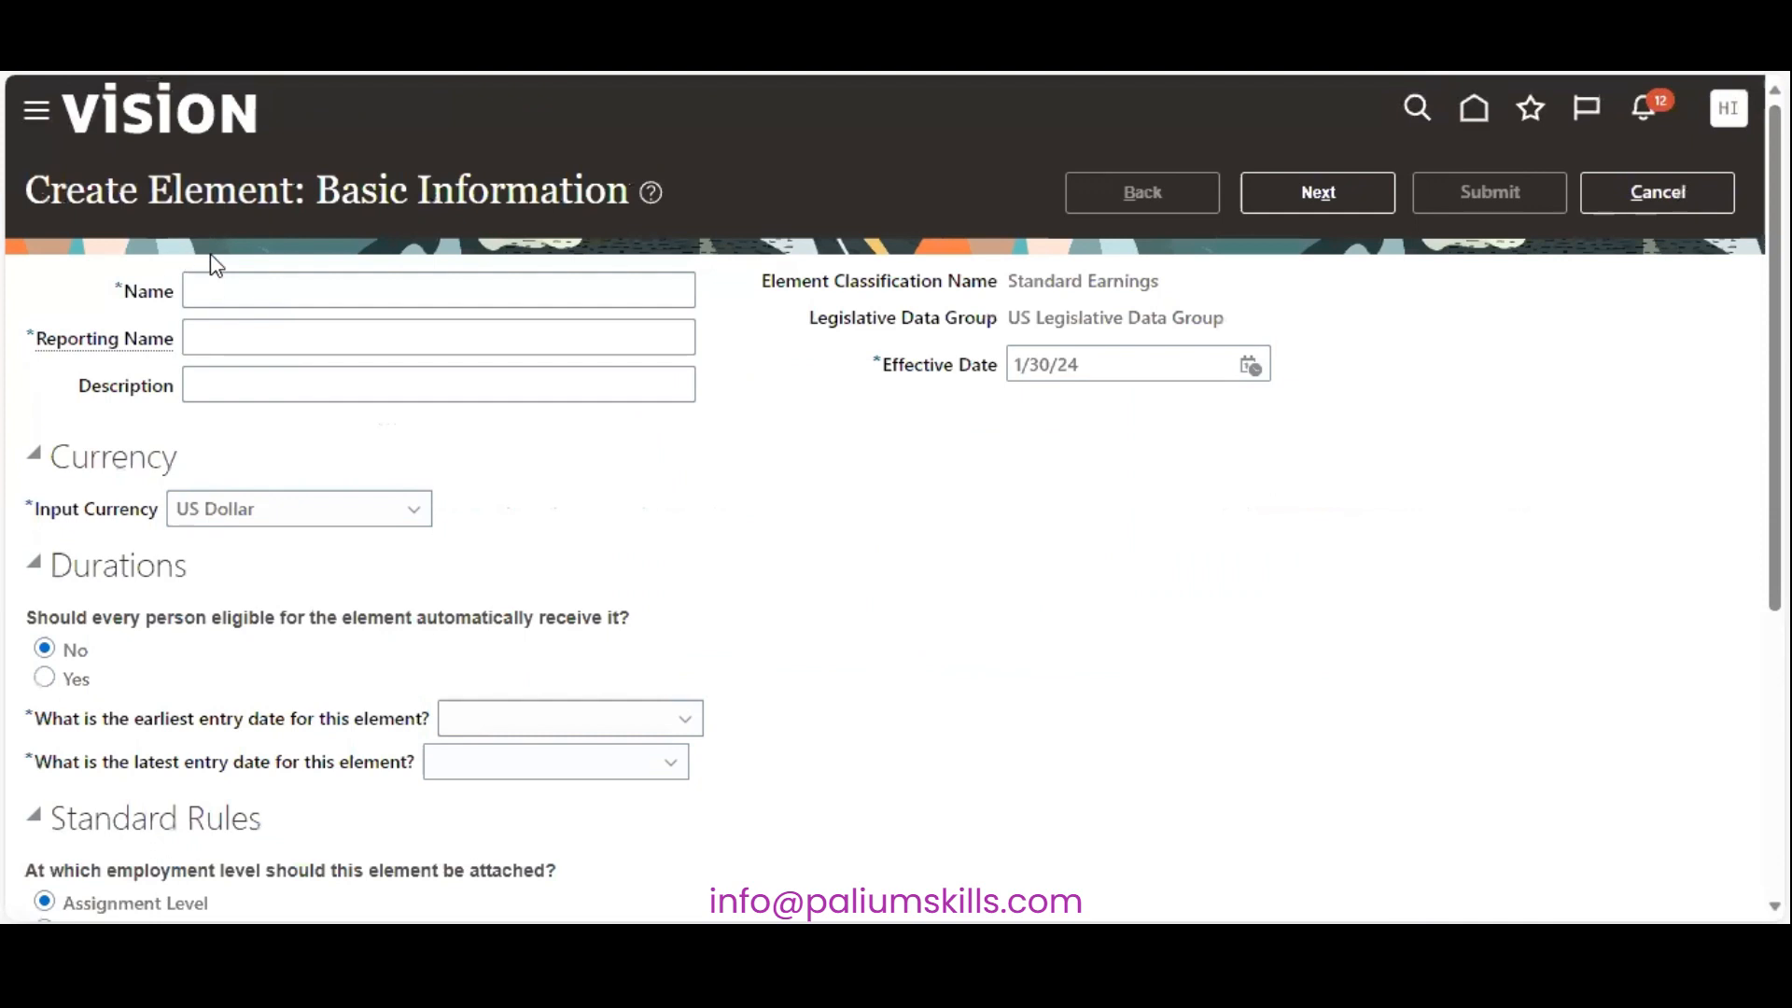
Step: Enter "SP HRA" as both the name and the reporting name of the new element
left_click(247, 292)
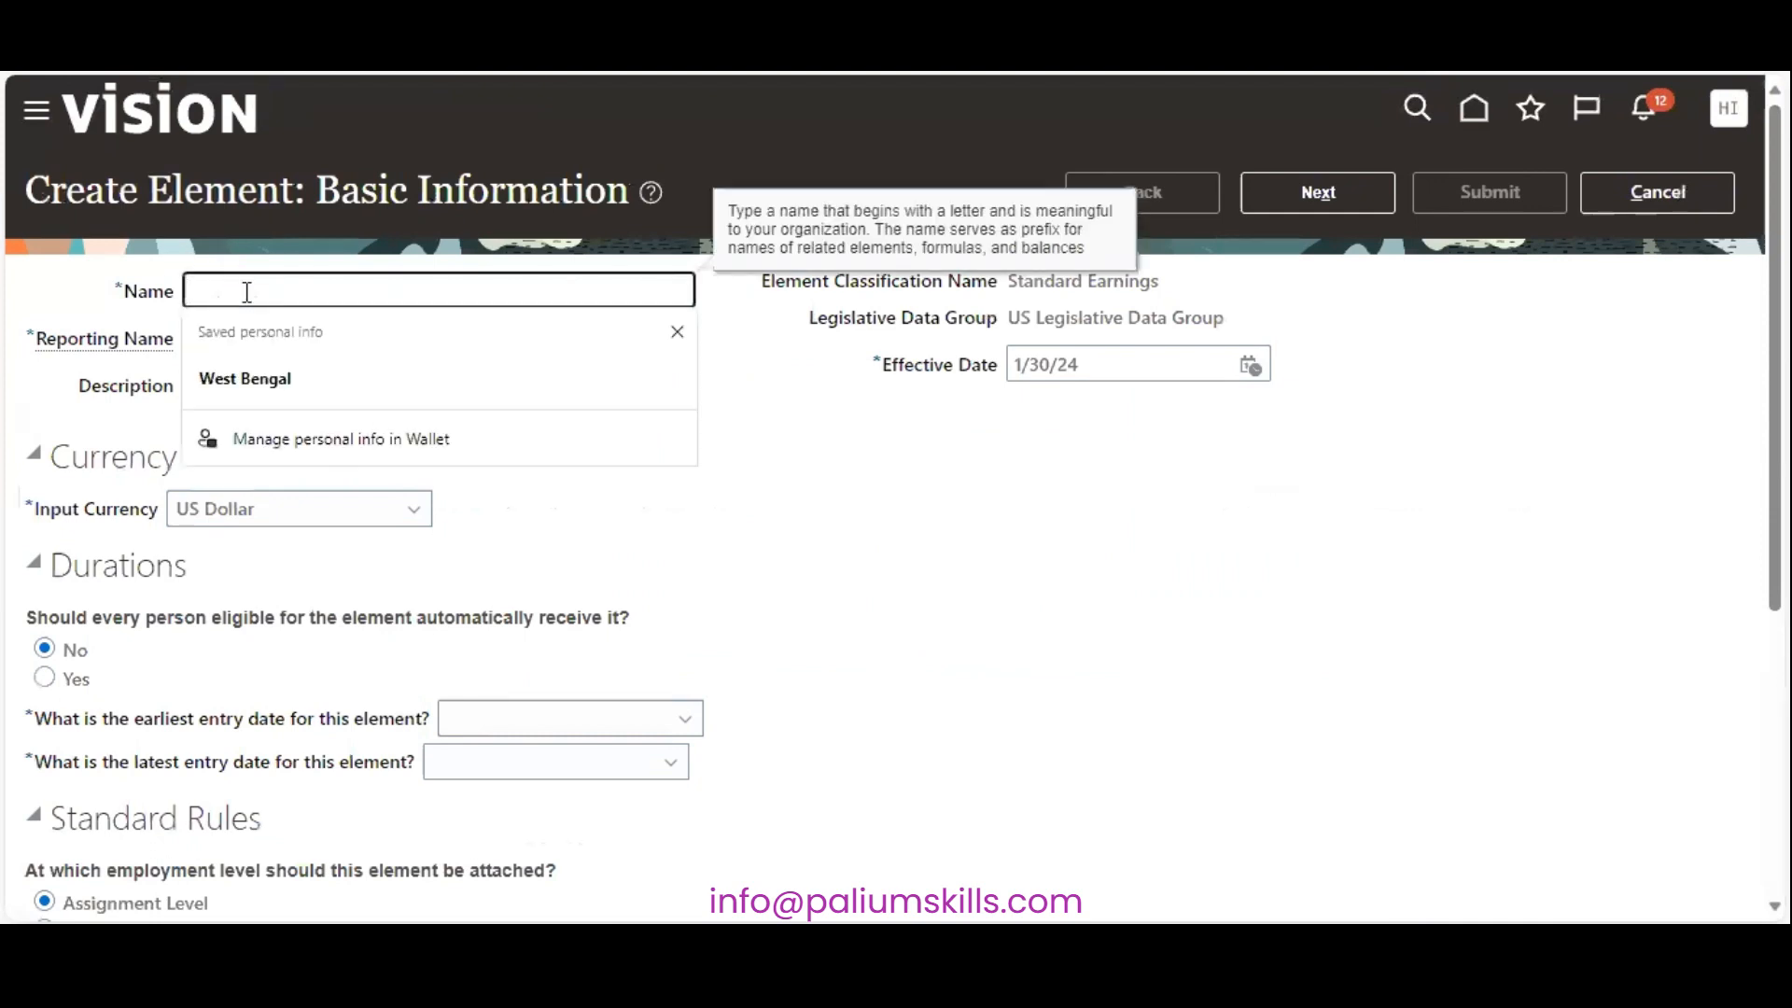
type("AR")
key("BackSpace")
key("BackSpace")
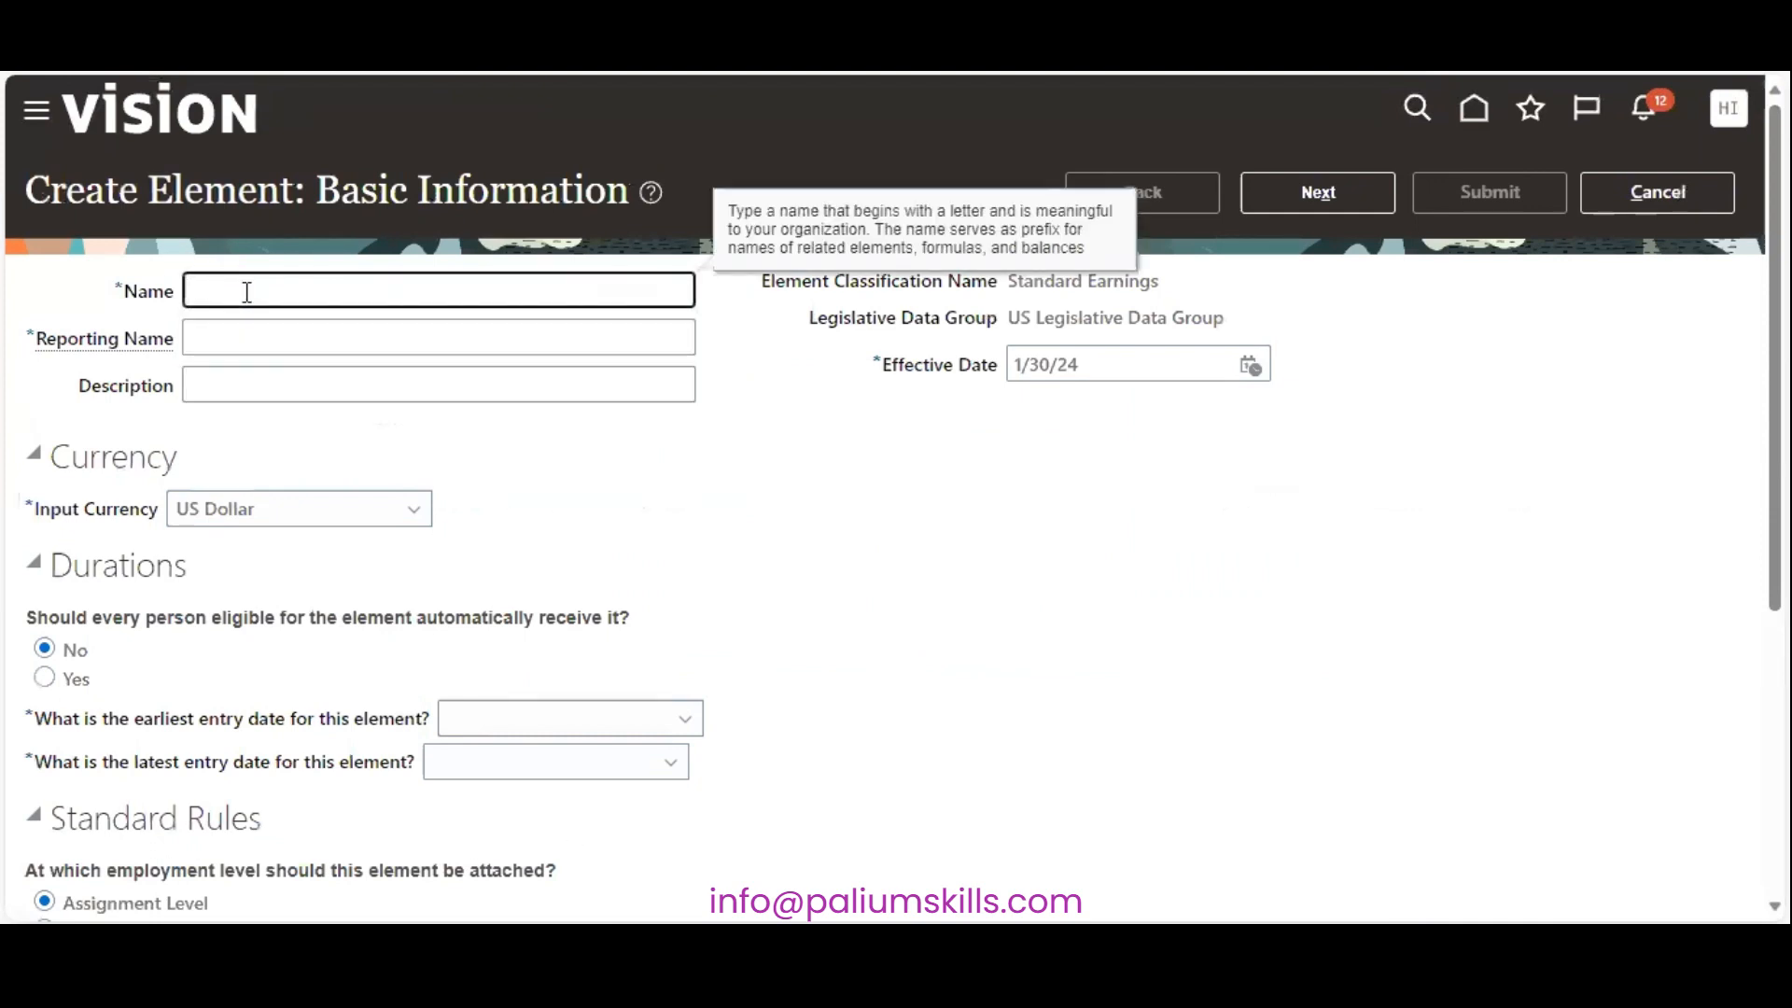
type("SP HRN")
key("Tab")
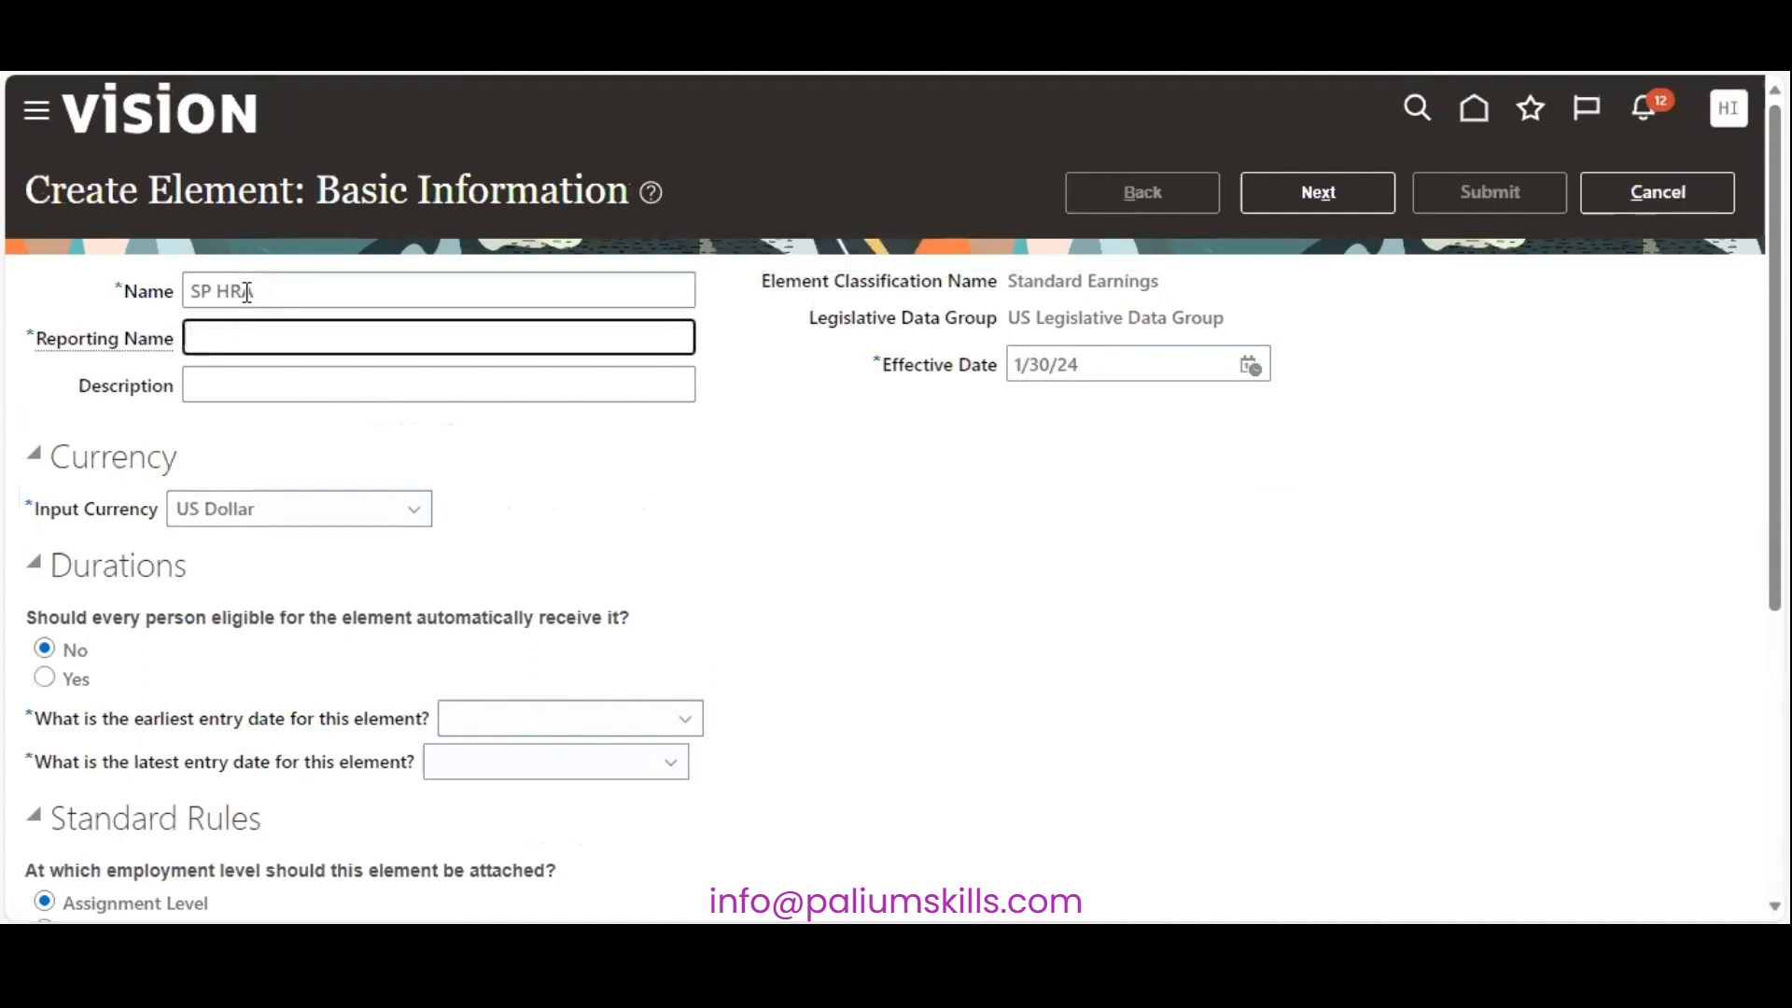
type("SP HRA")
Step: Set the effective date of the SP HRA element to 1/1/2020
left_click(1102, 364)
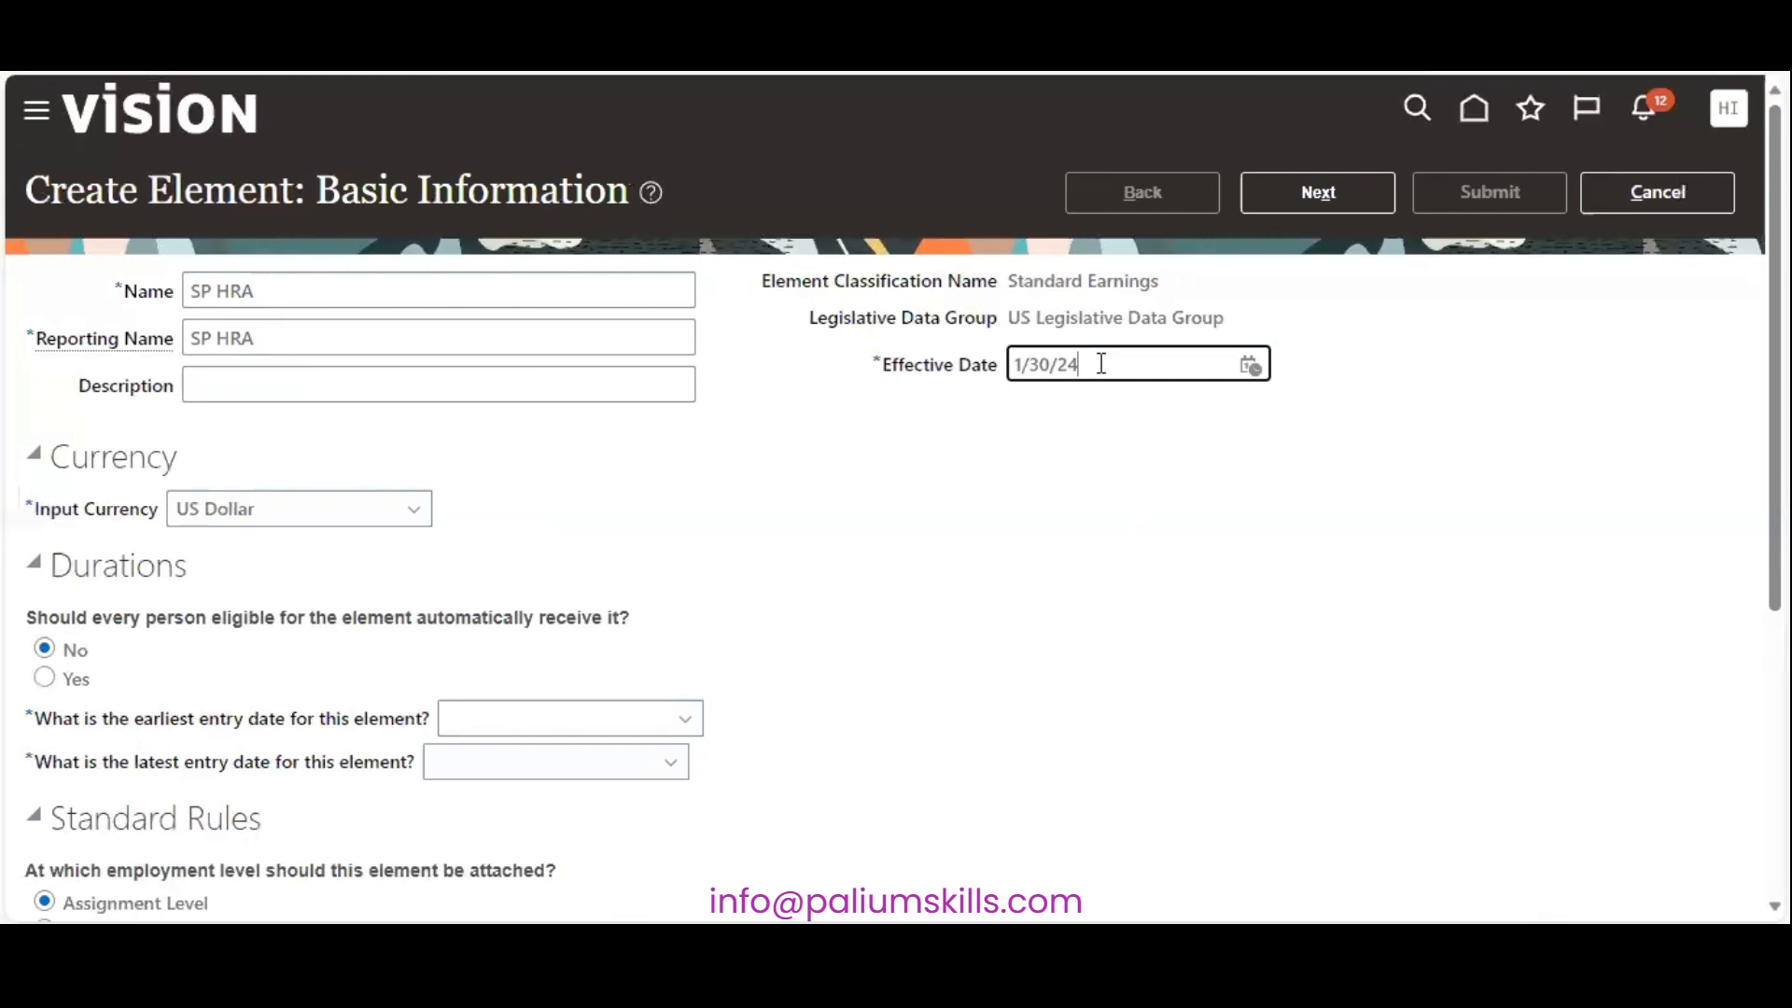
left_click_drag(1102, 364, 1014, 364)
type("1/1")
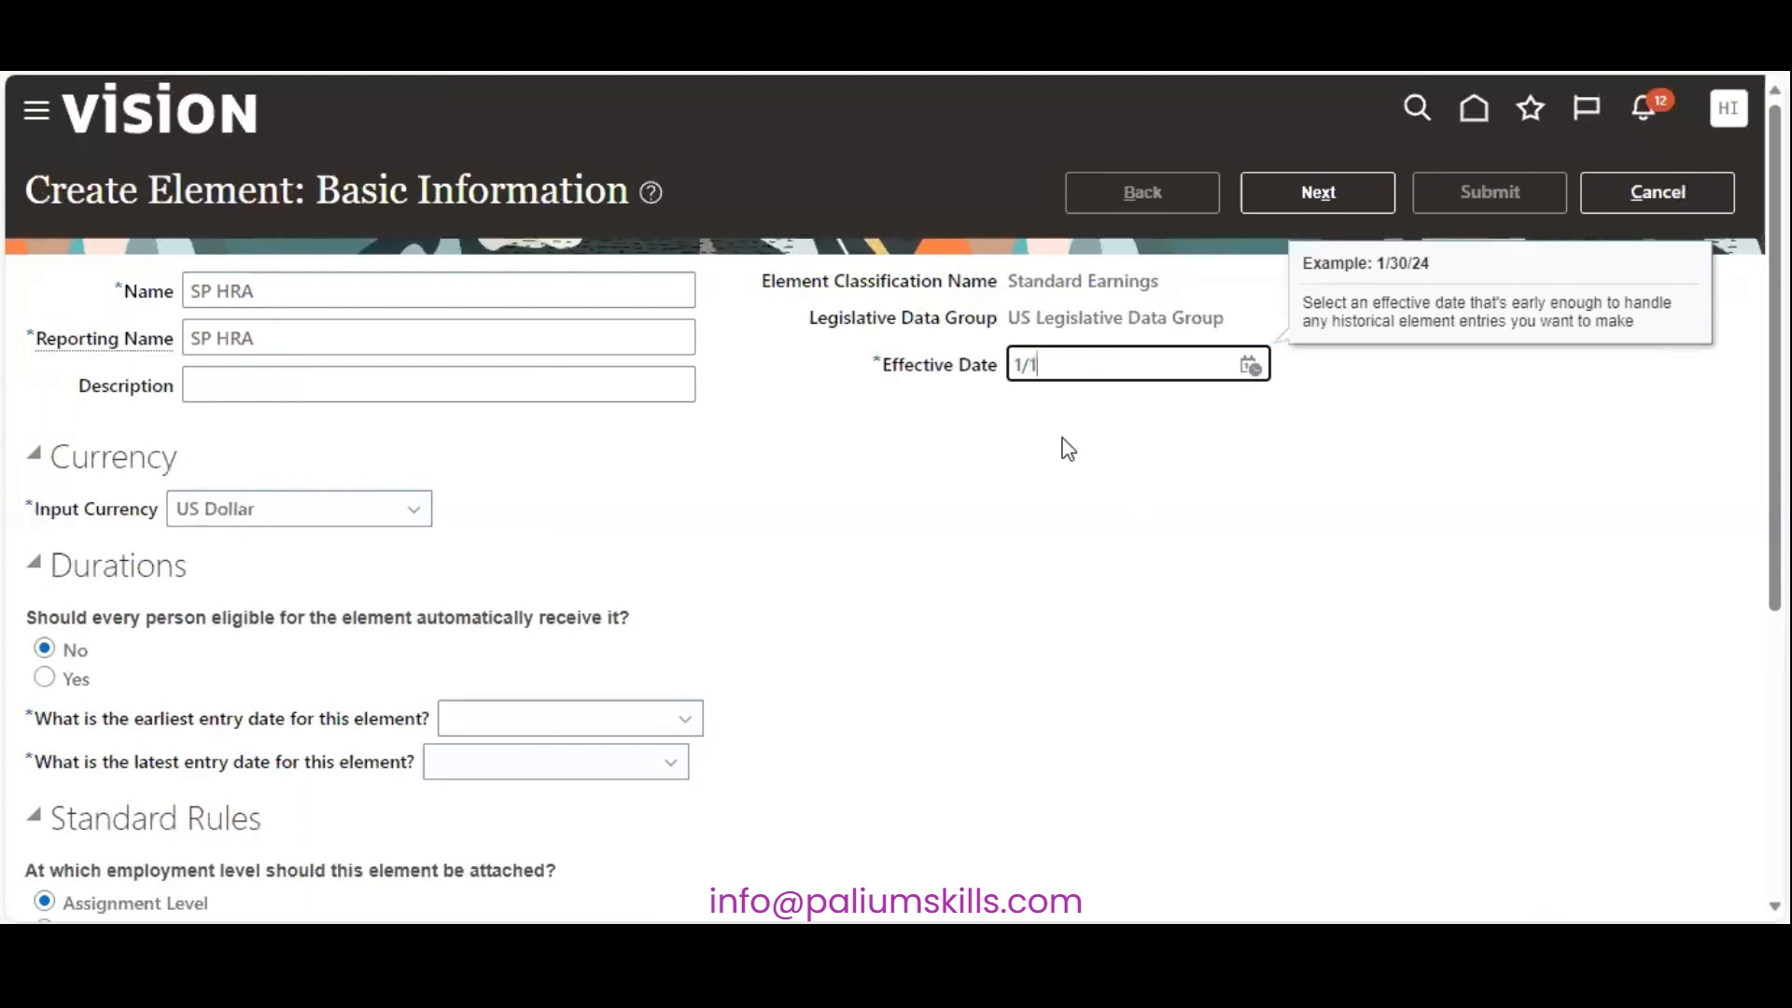
type("/2020")
key("Tab")
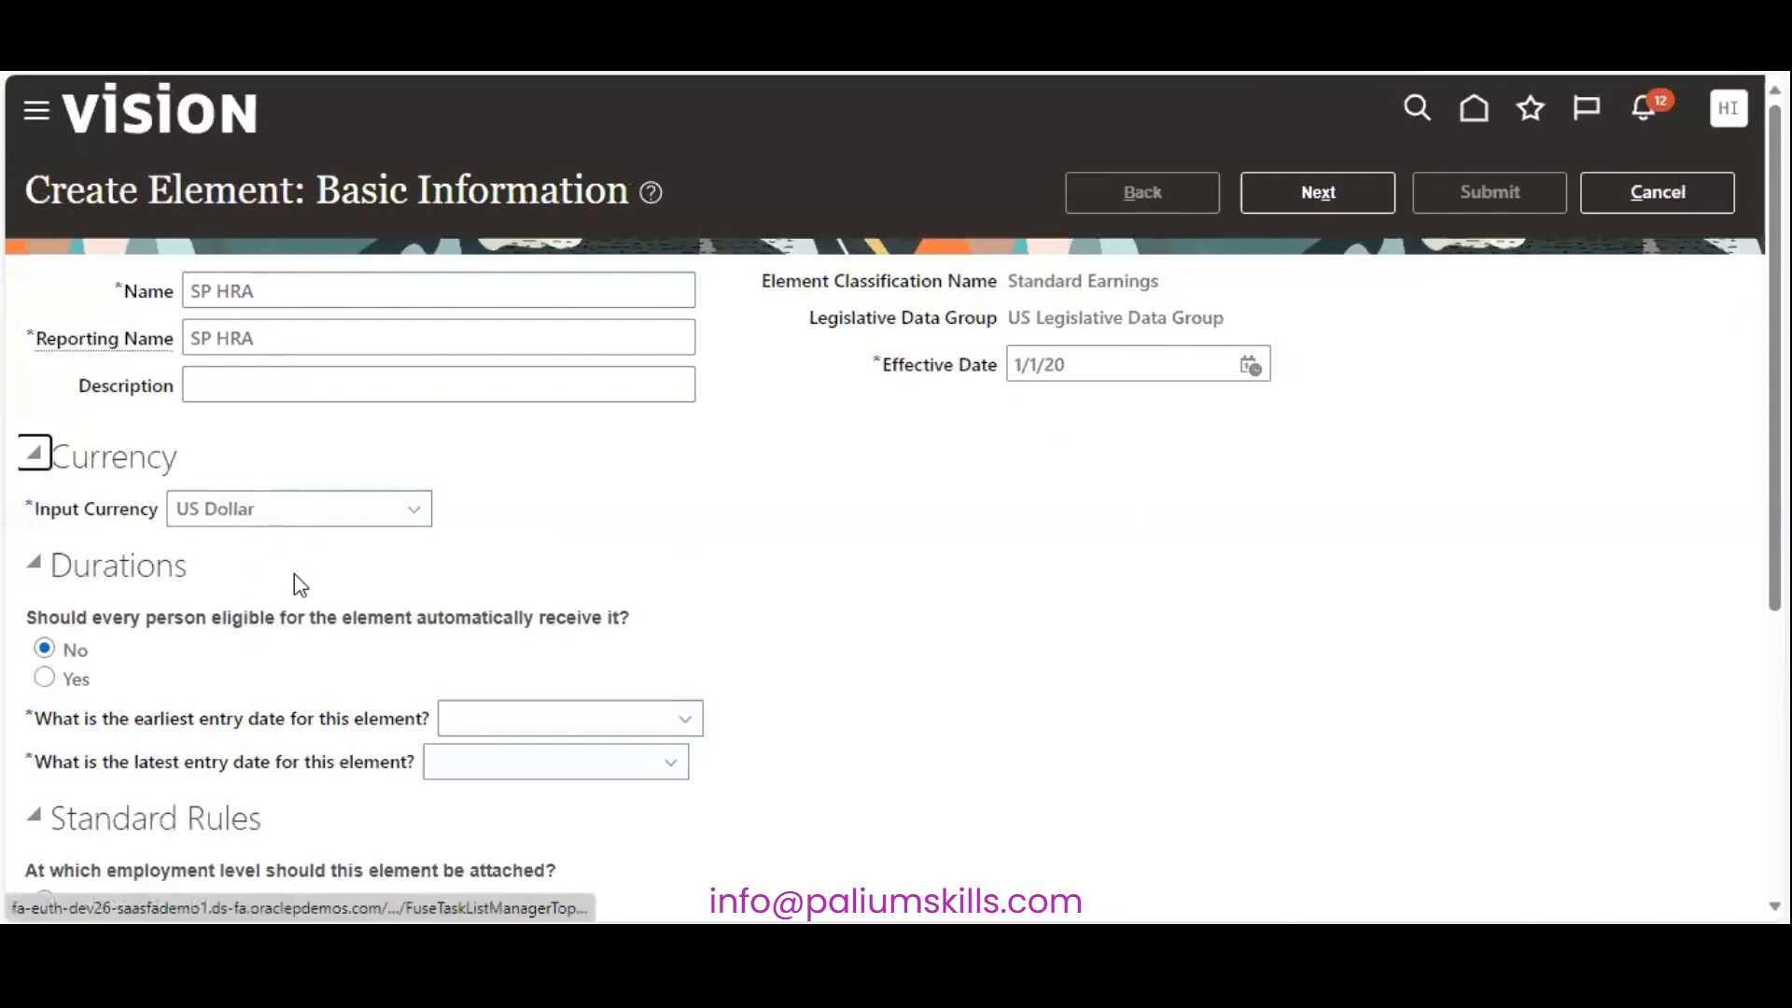
scroll(1736, 384, "down", 4)
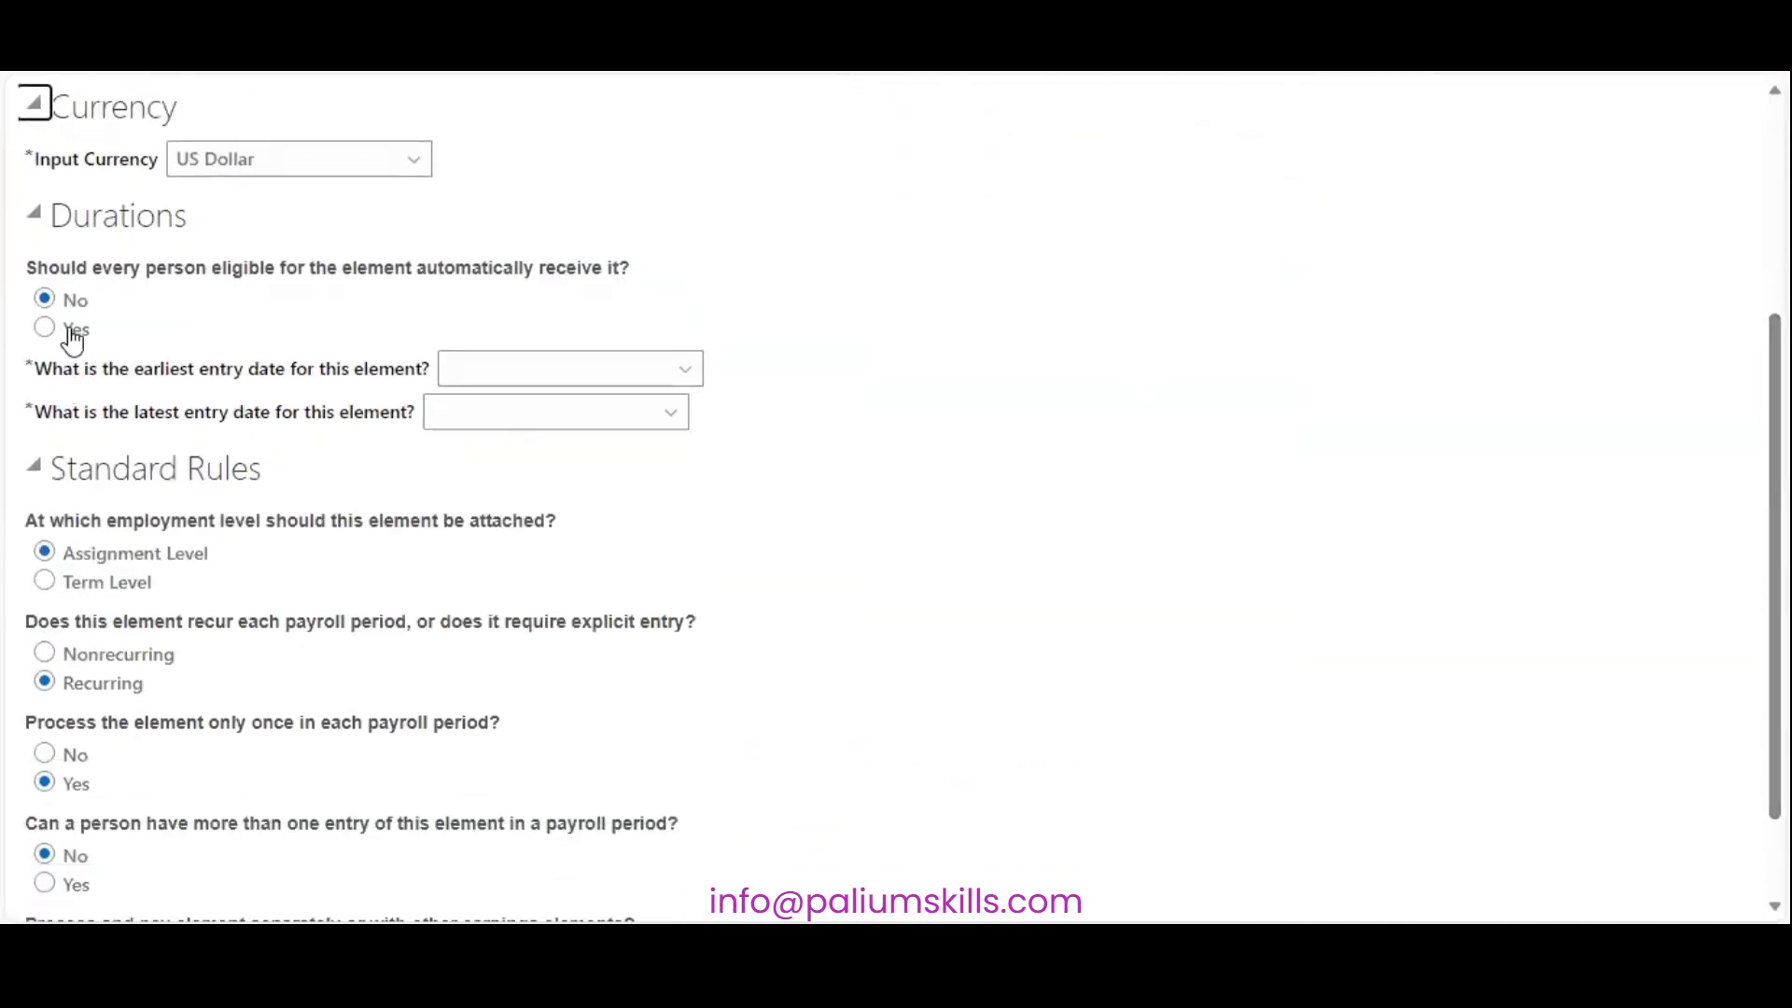
Step: Set SP HRA's earliest entry date to First Standard Earning Date and latest to Last Standard Process Date, and continue to the additional details
left_click(598, 370)
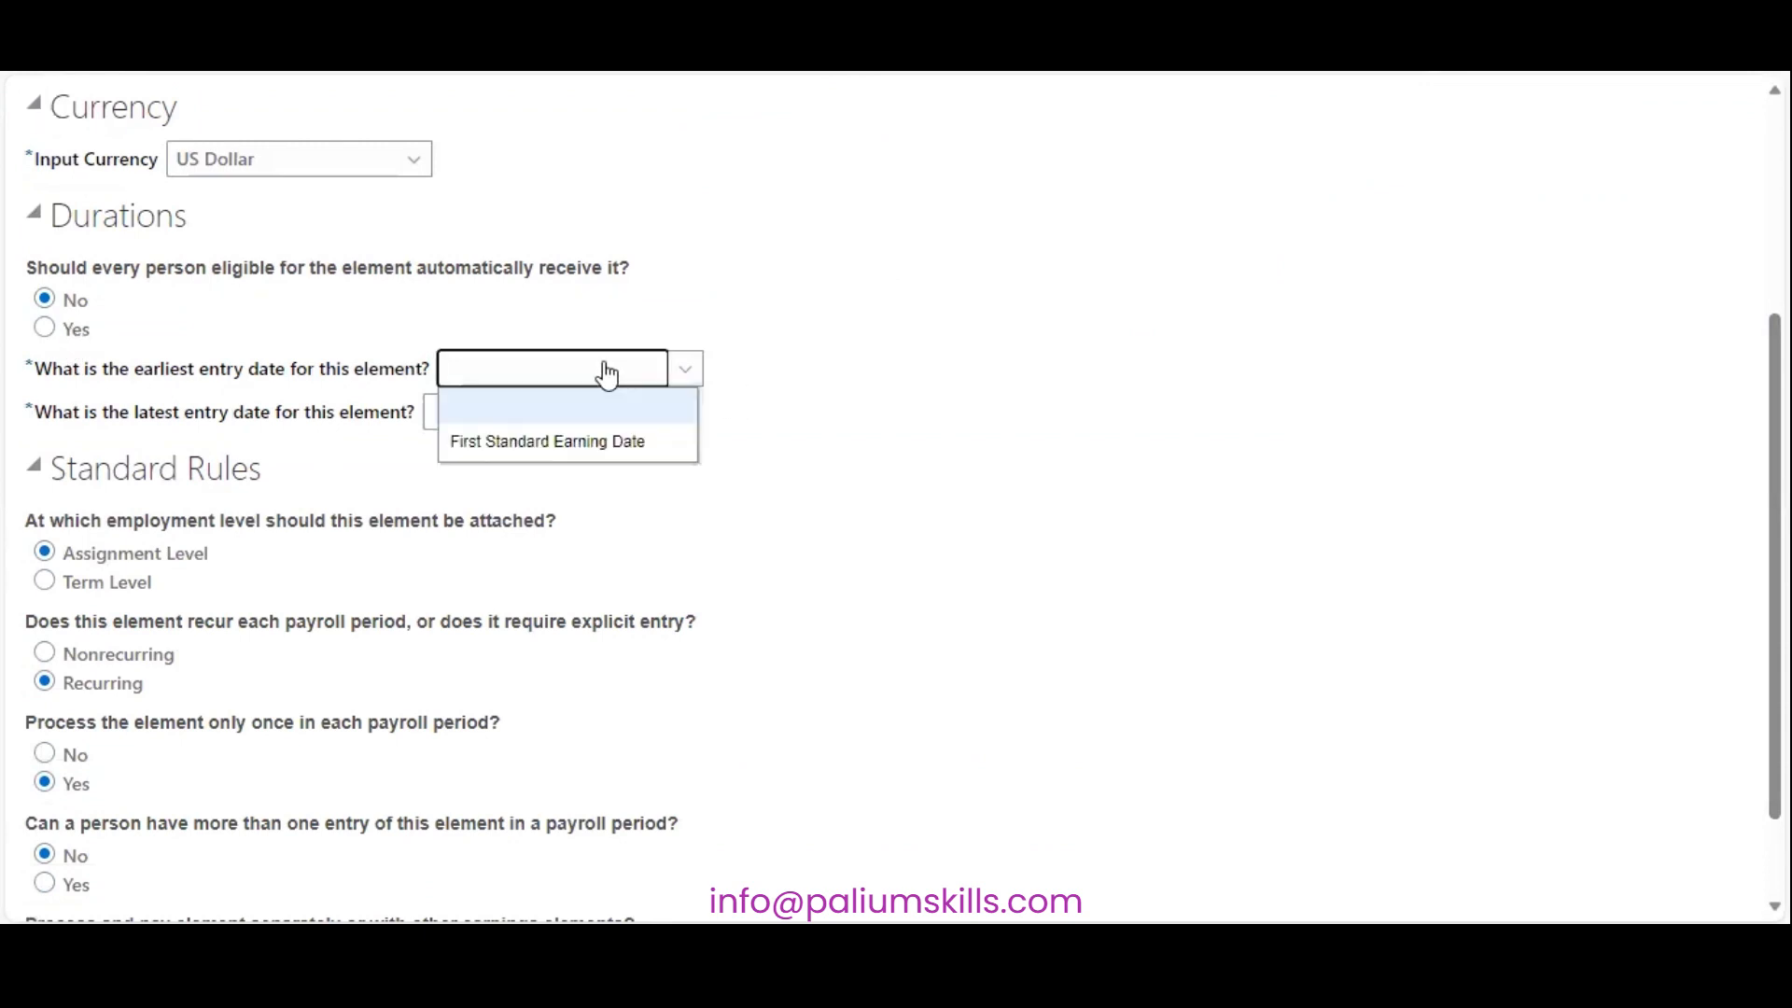
left_click(585, 443)
left_click(576, 422)
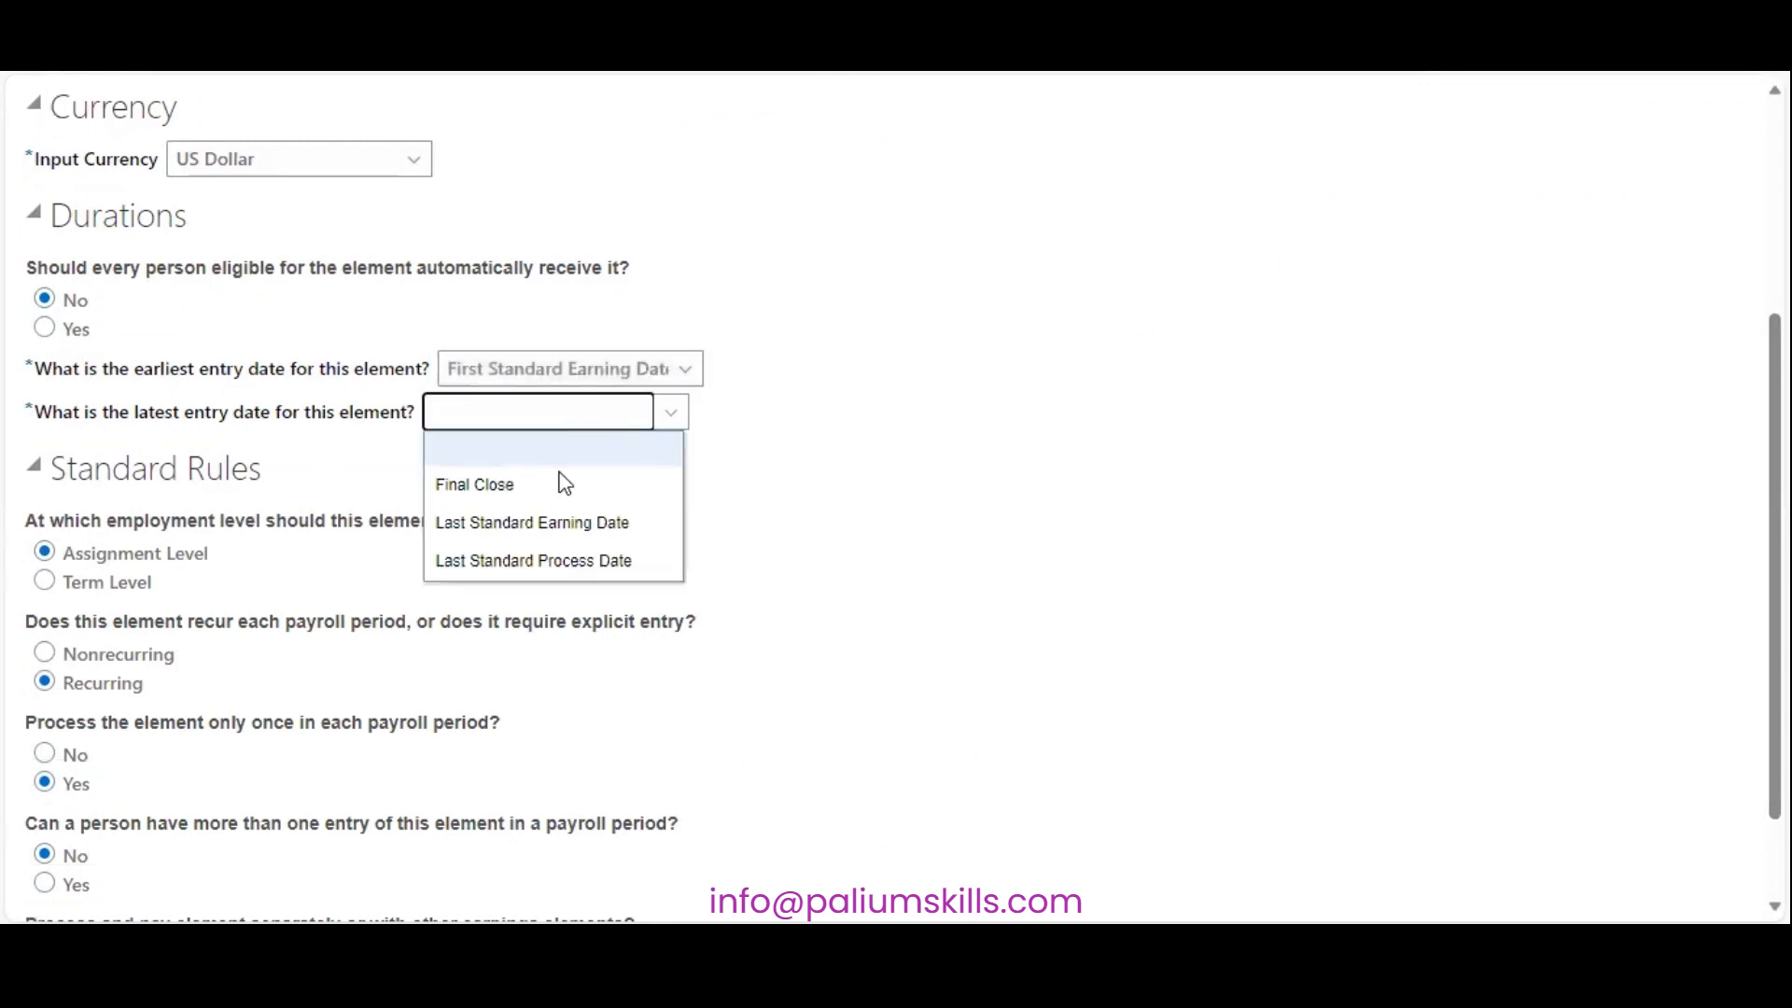
left_click(567, 568)
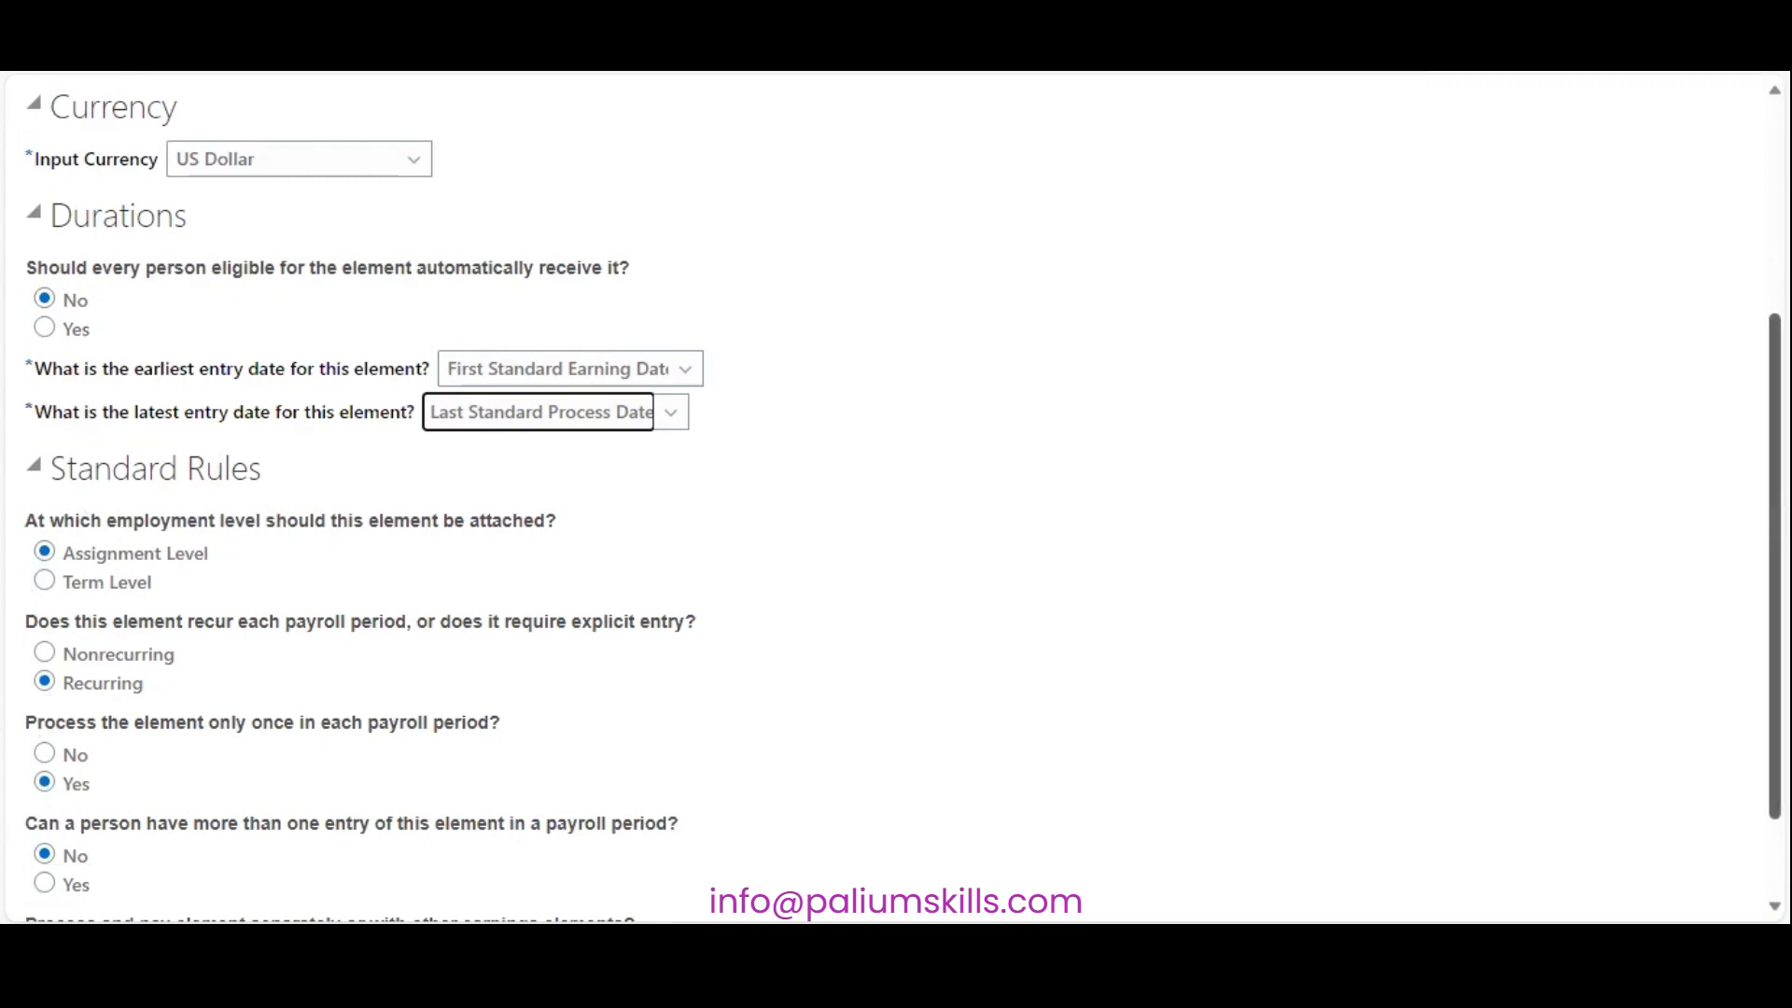
scroll(896, 504, "down", 3)
scroll(896, 504, "up", 10)
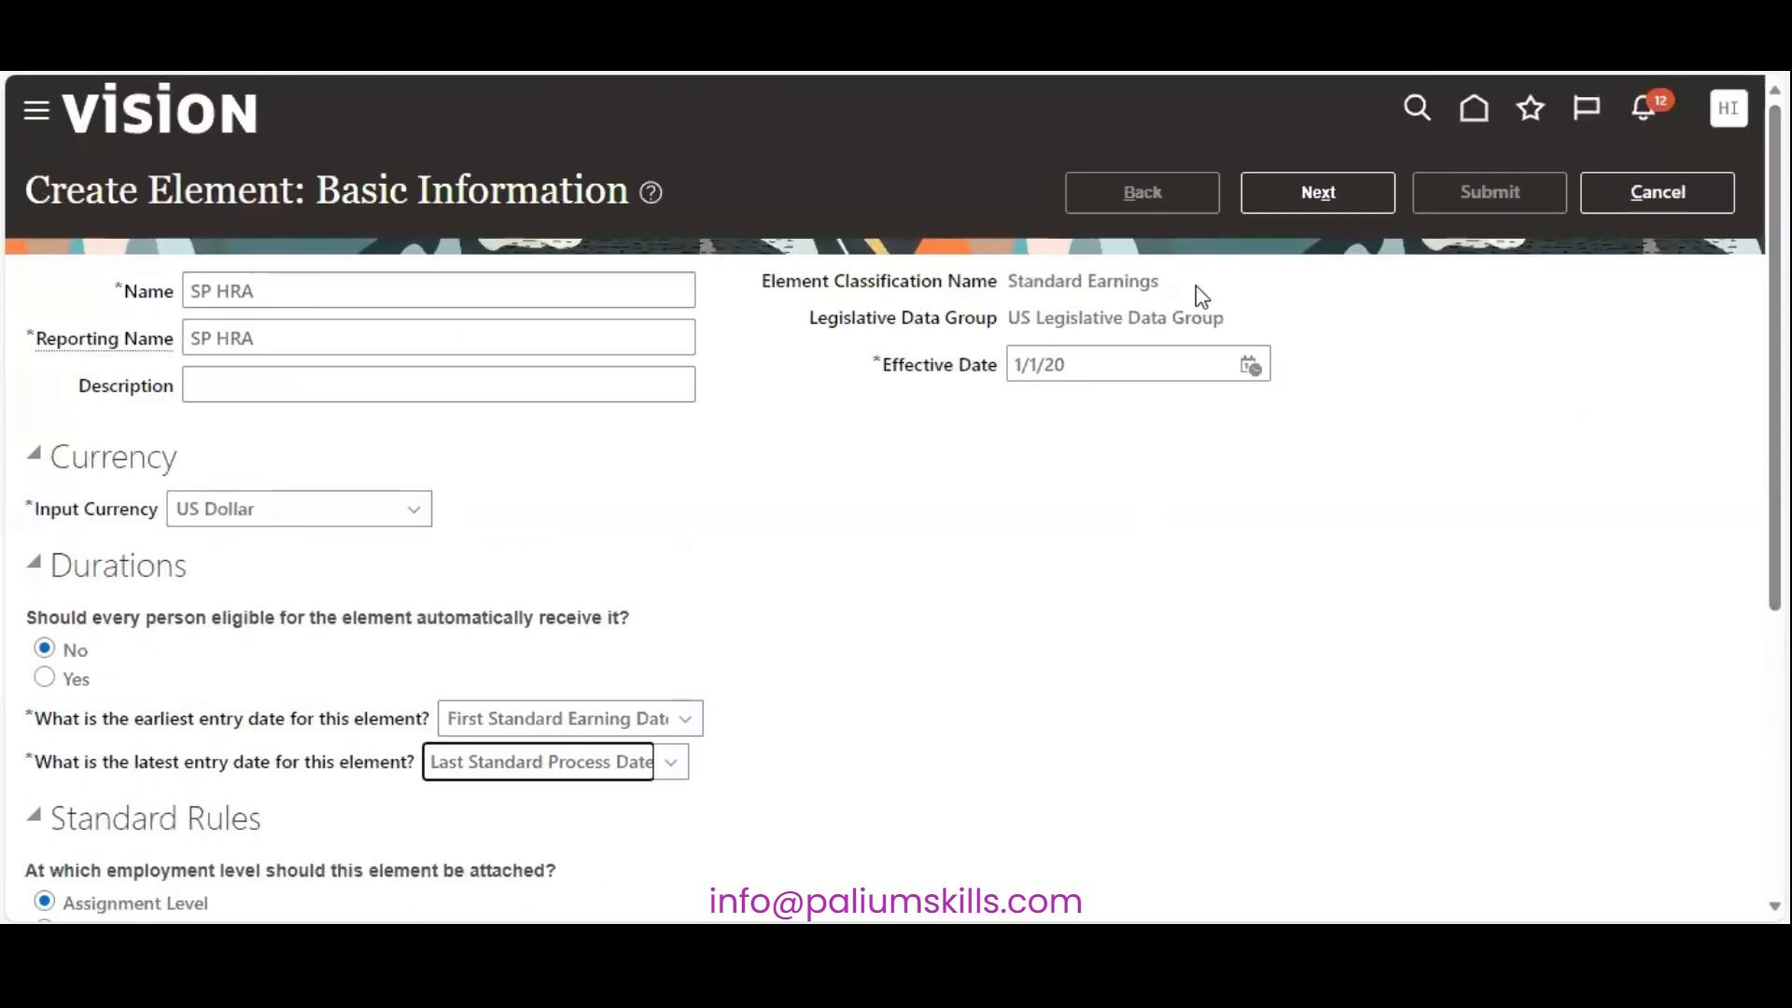
left_click(1318, 192)
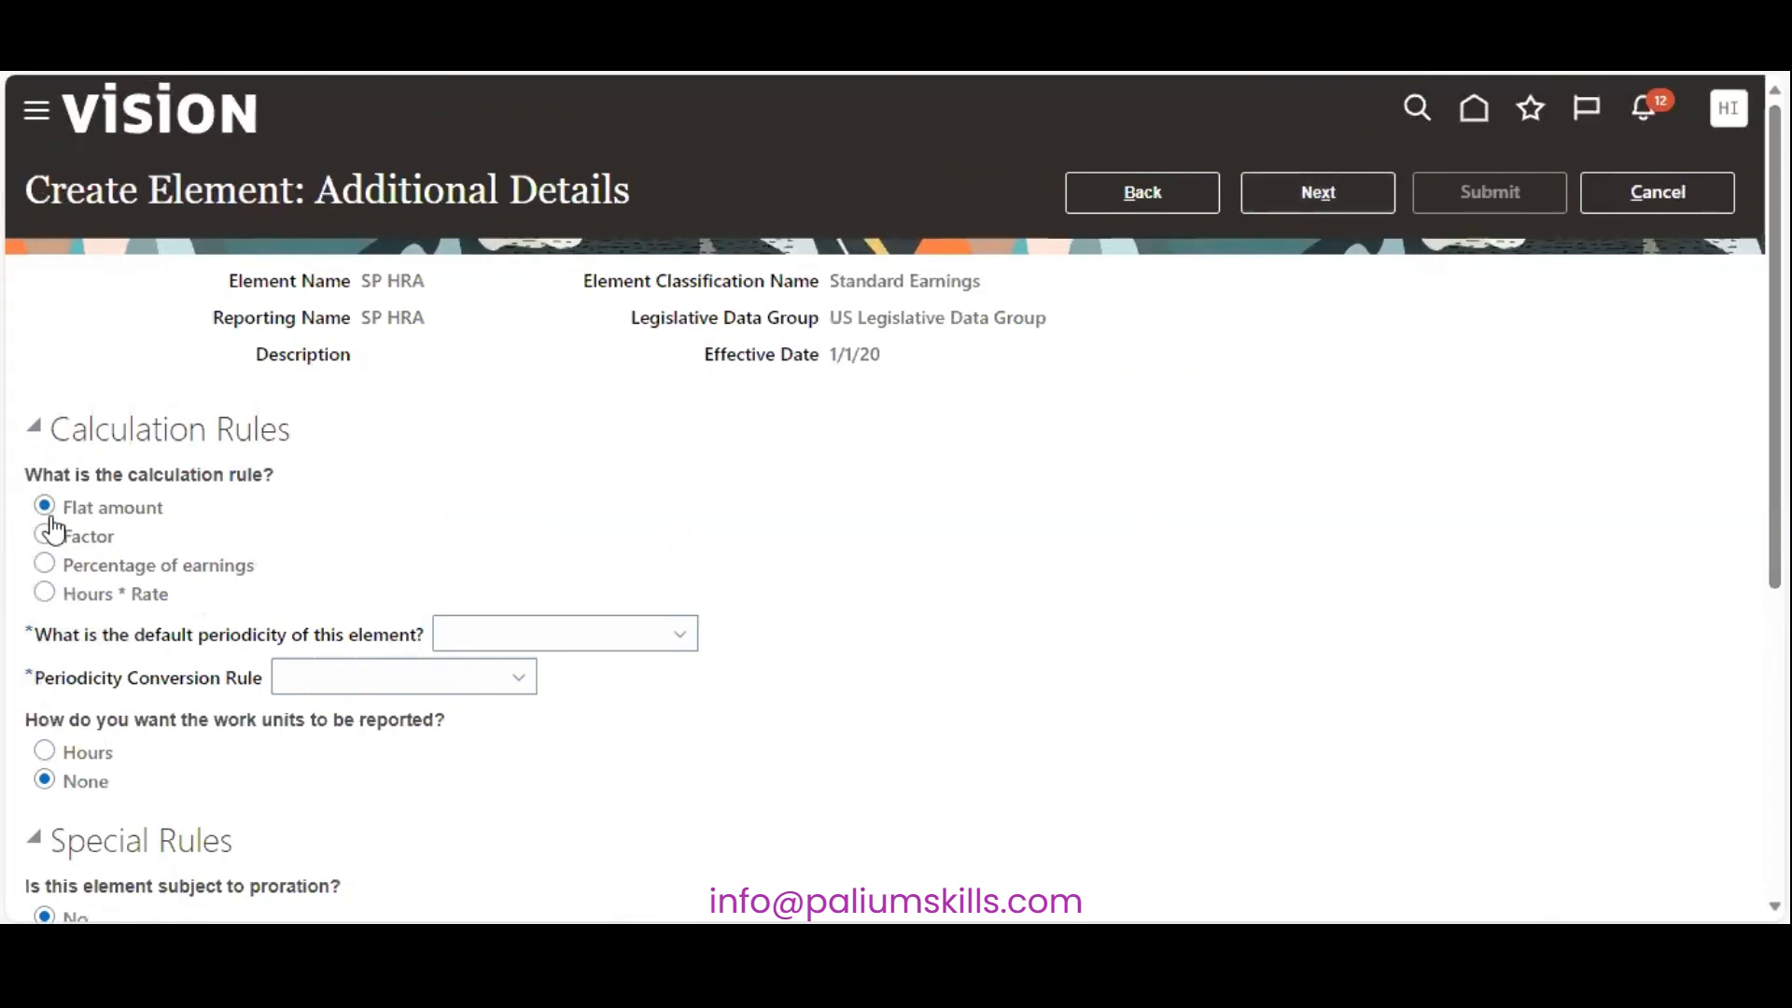
Step: Choose Percentage of earnings as the calculation rule for SP HRA and continue to the review
left_click(670, 638)
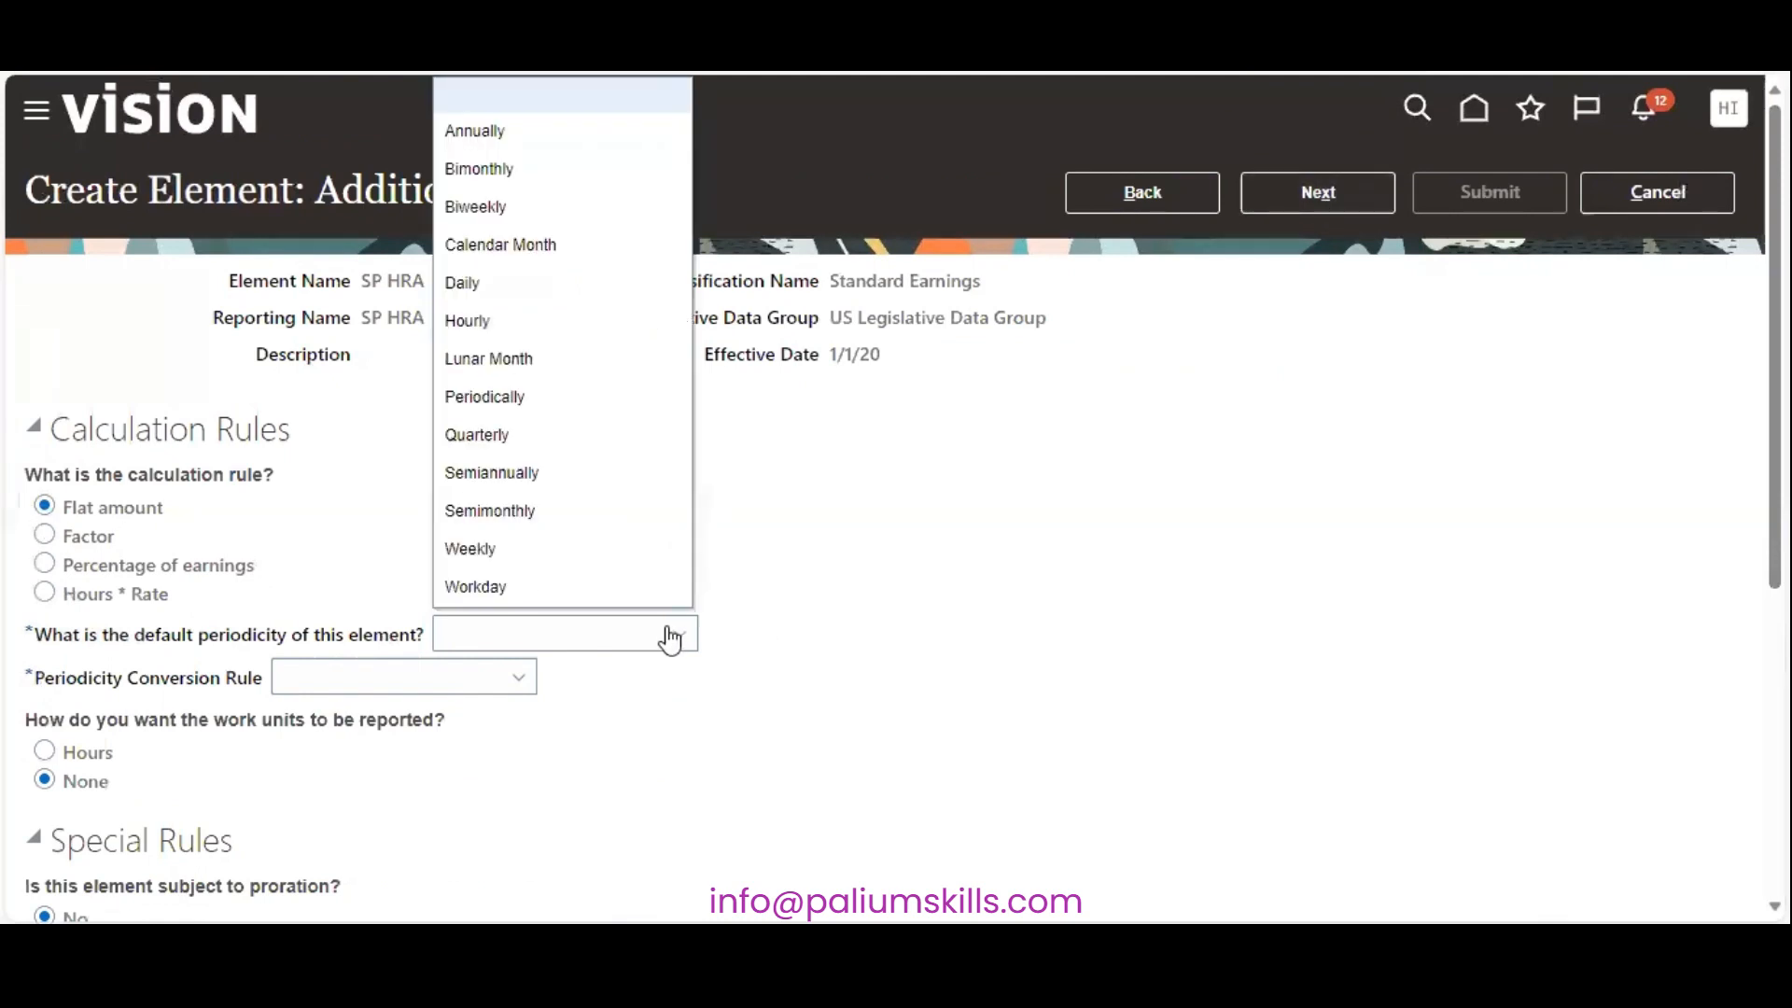
left_click(322, 490)
left_click(43, 564)
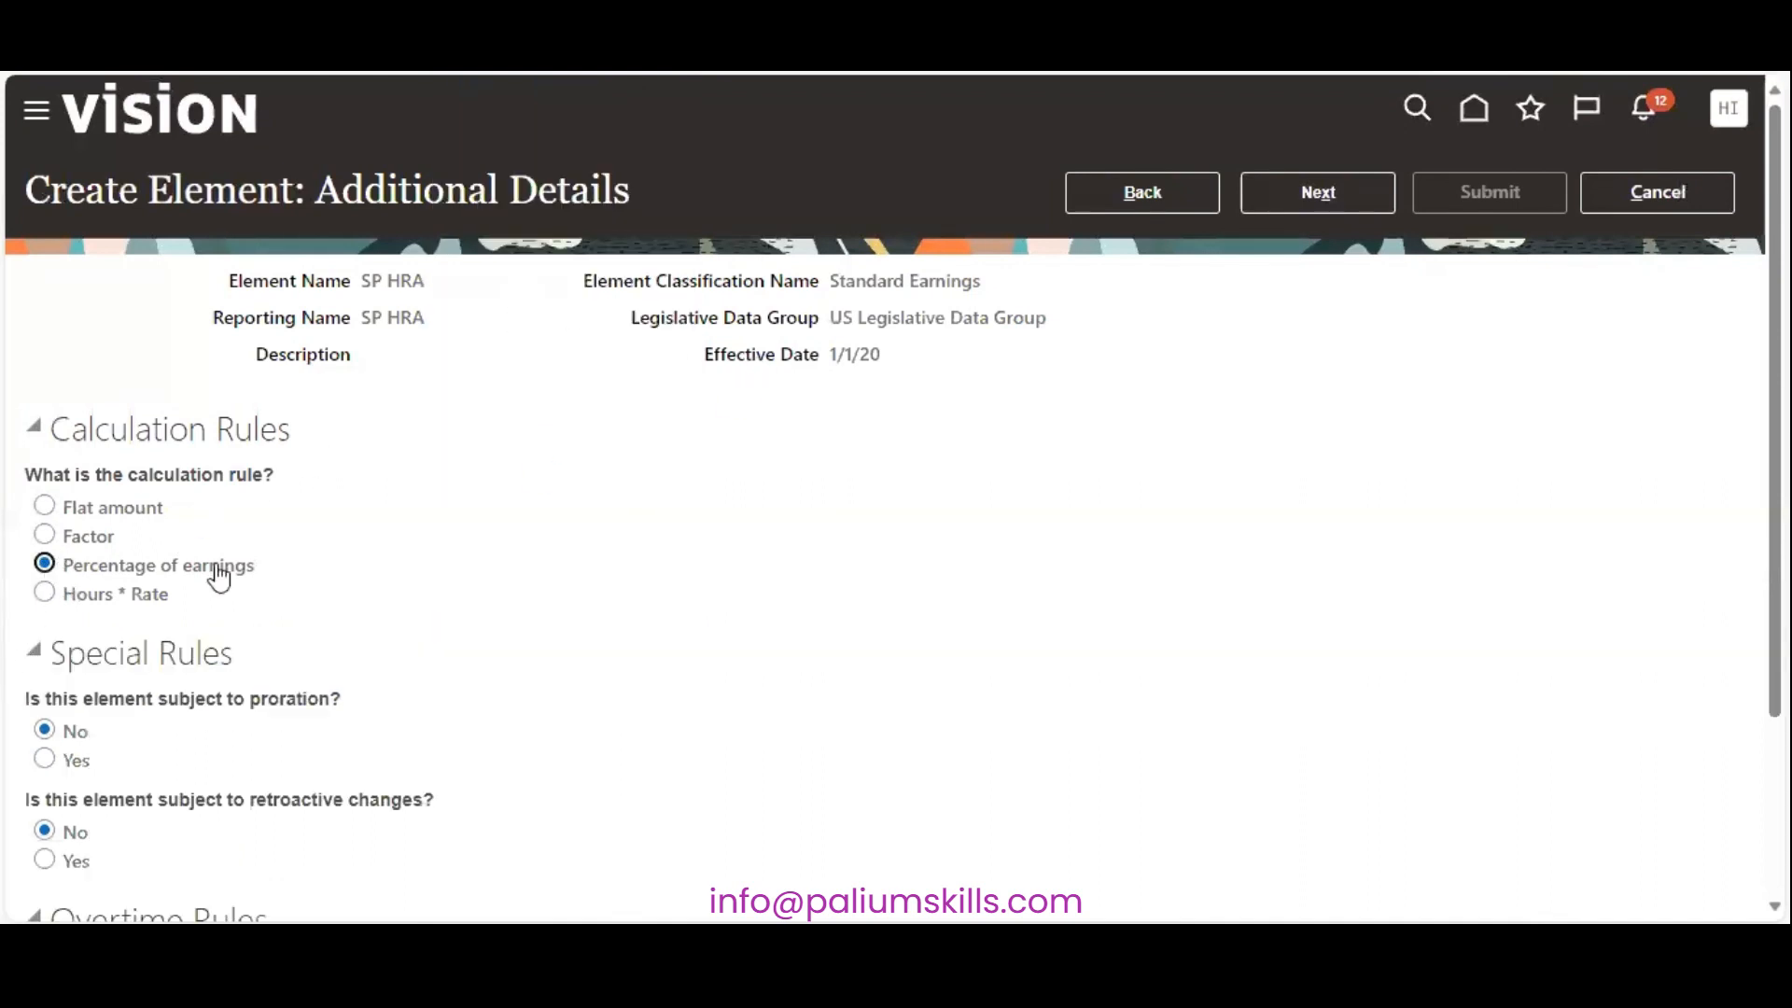
scroll(893, 502, "down", 3)
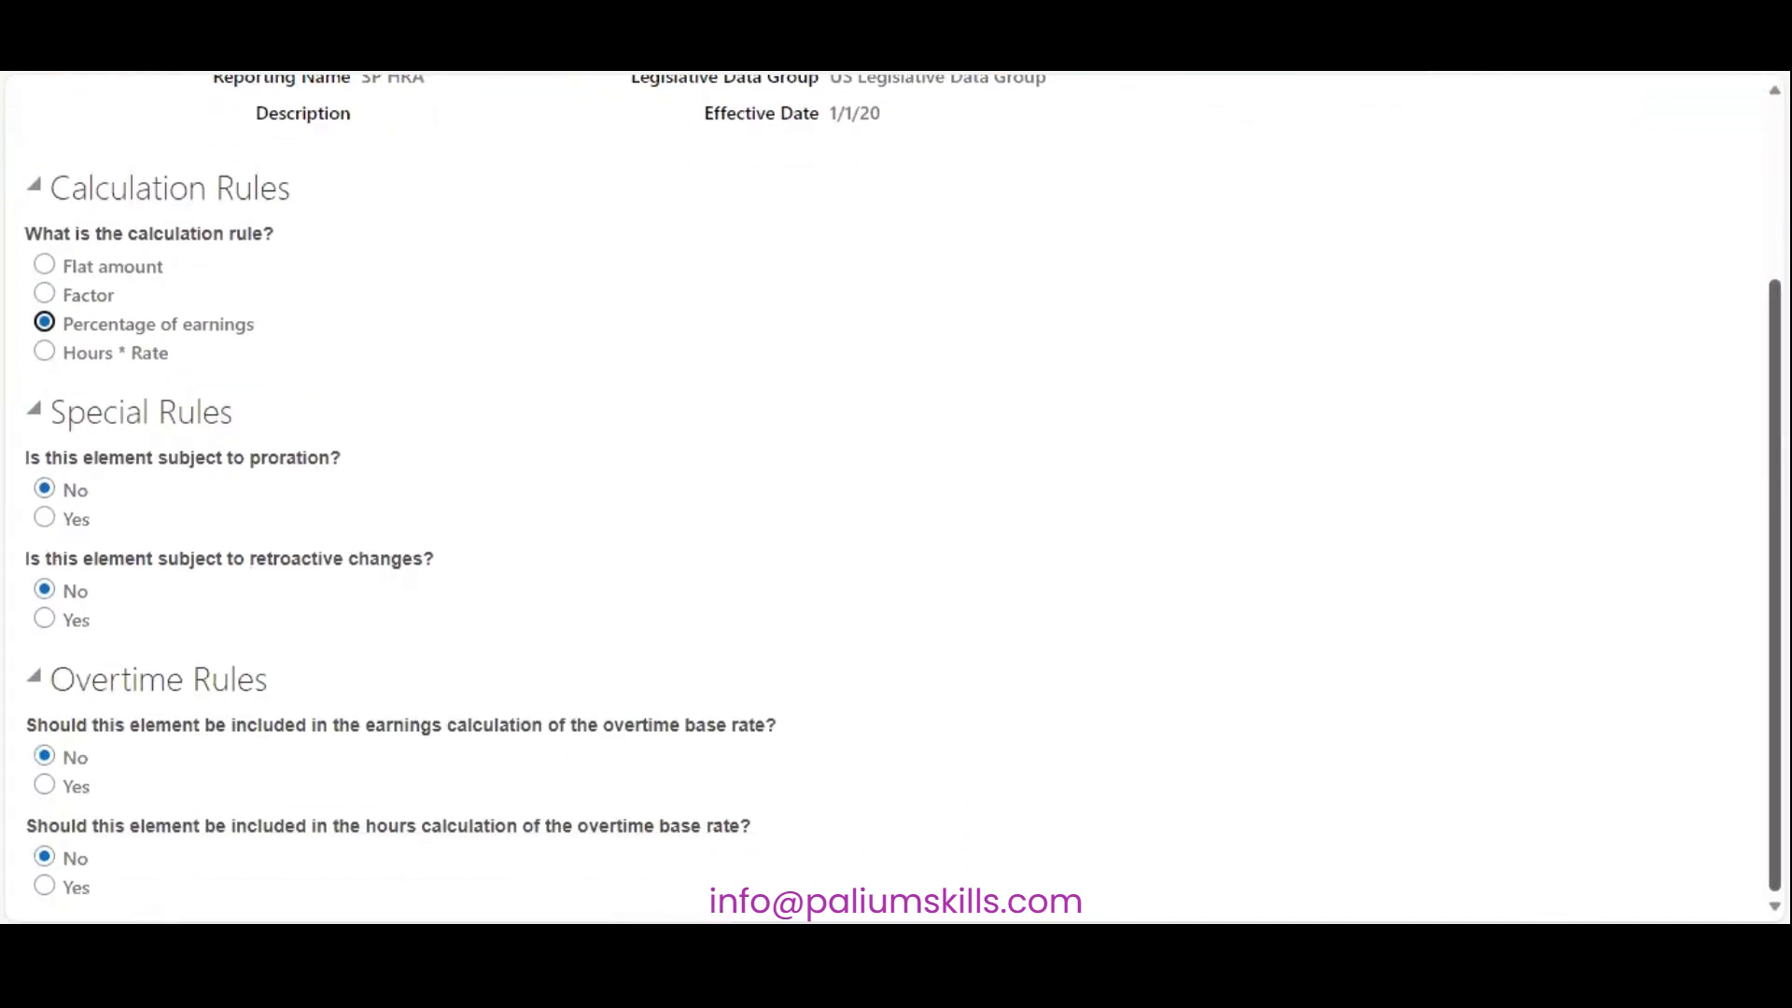
scroll(893, 502, "up", 3)
left_click(1325, 193)
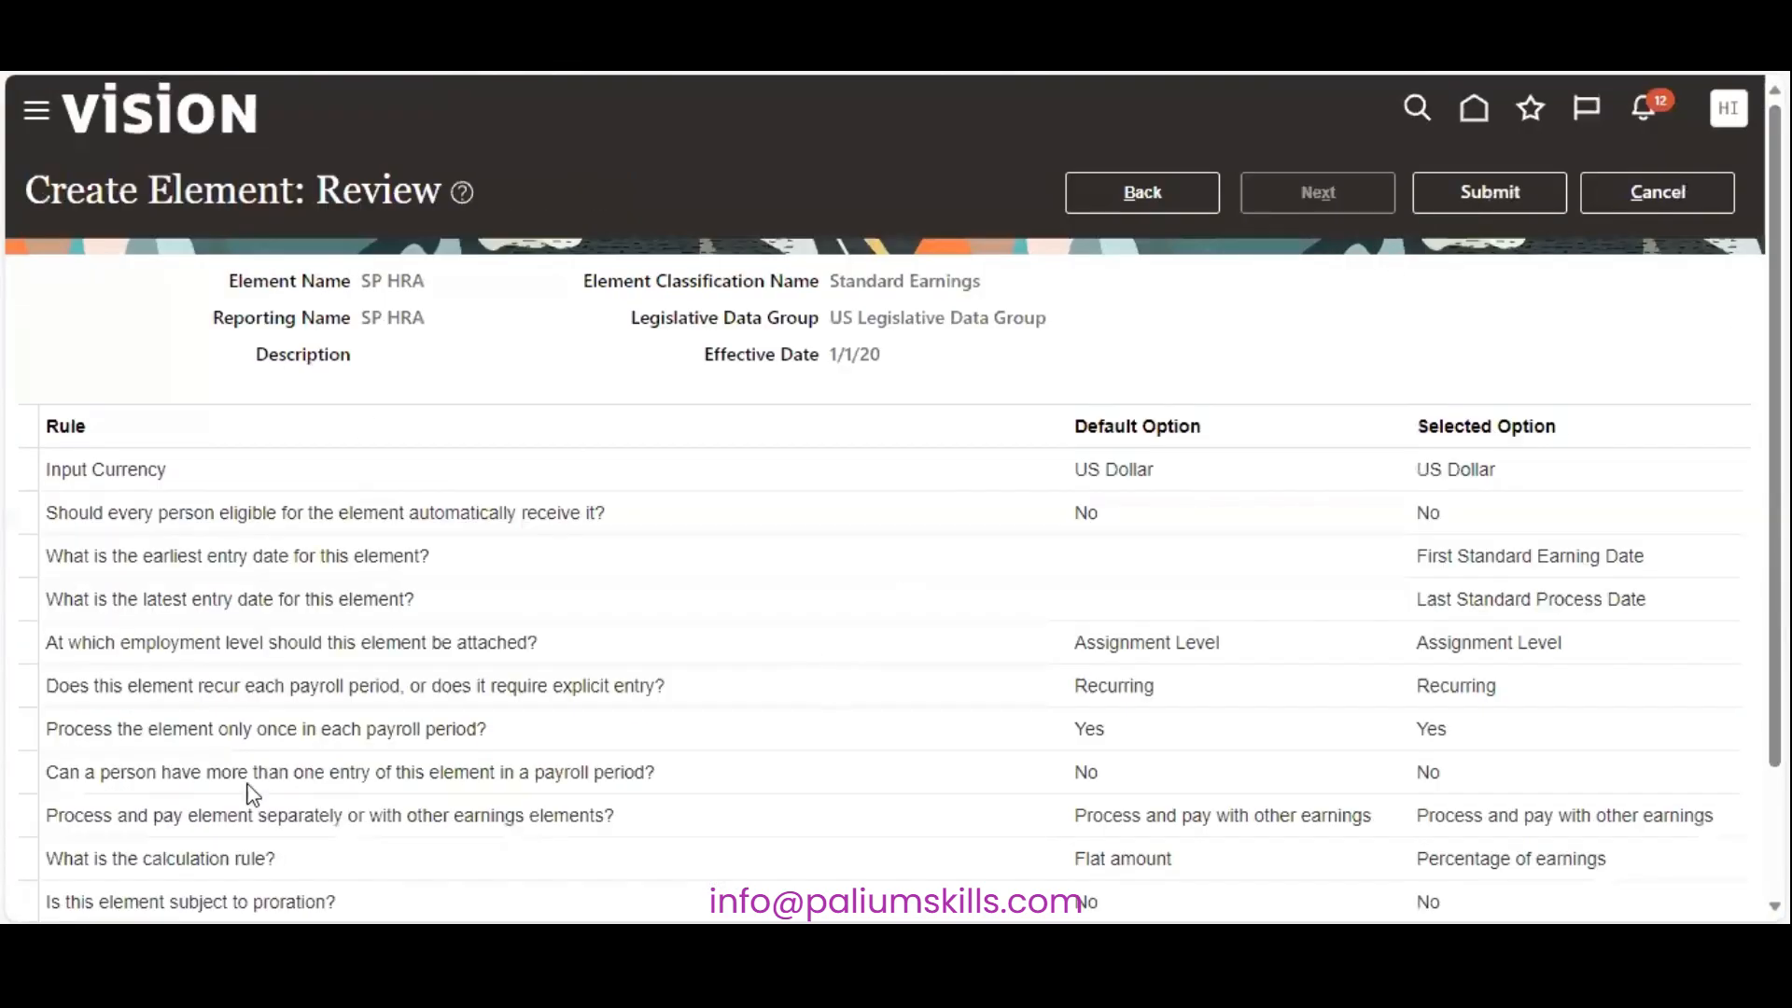
Step: Review the selected options of the SP HRA element and submit it
scroll(893, 502, "down", 3)
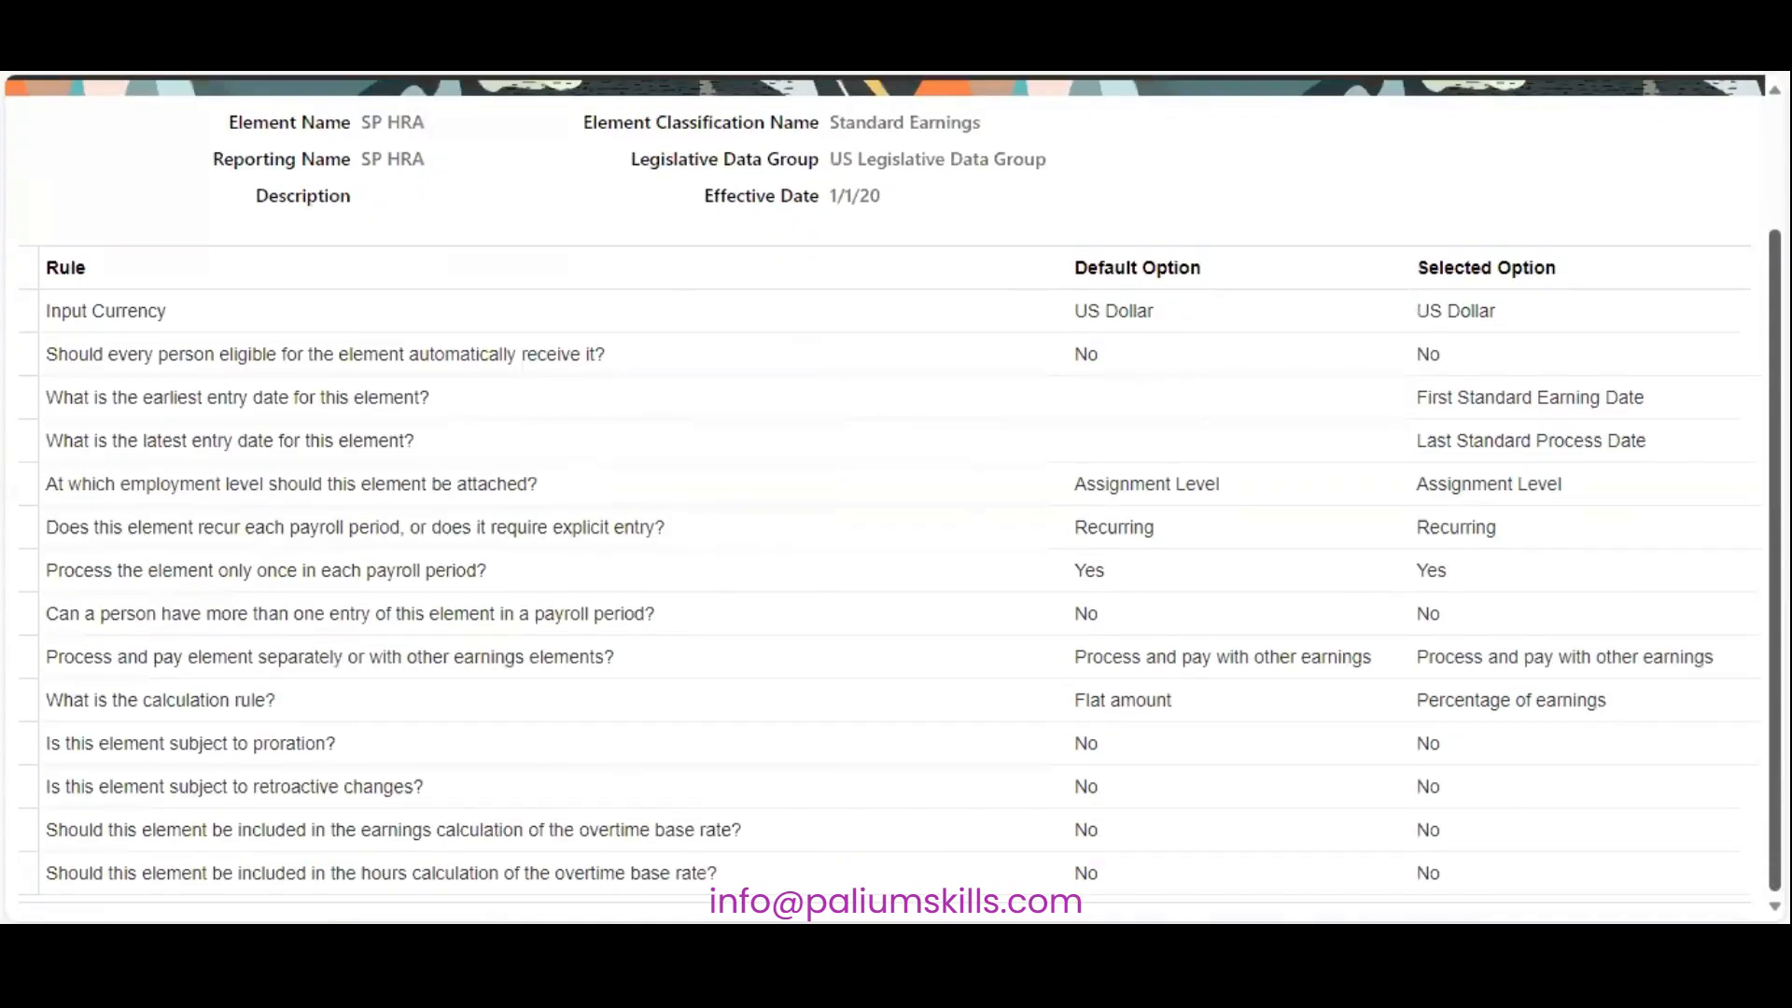
scroll(893, 502, "up", 3)
left_click(1478, 183)
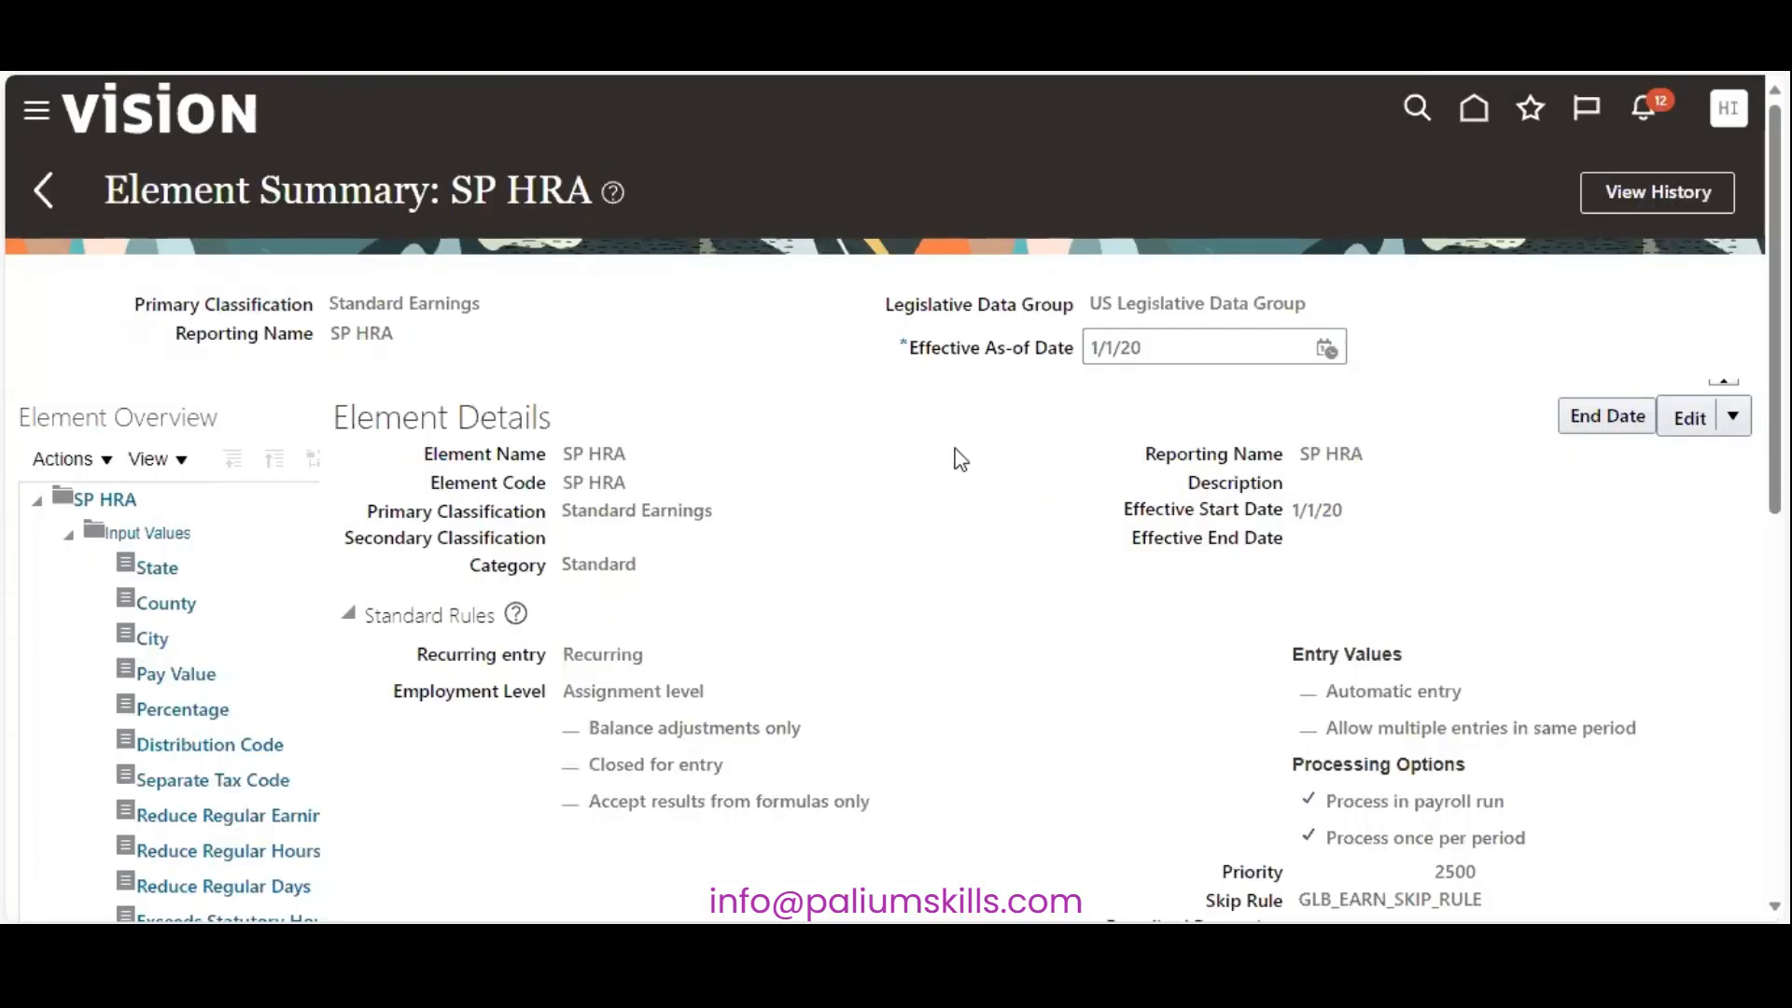
Step: Open SP HRA's Percentage input value for correction and set its minimum to 40 and maximum to 60
left_click(149, 716)
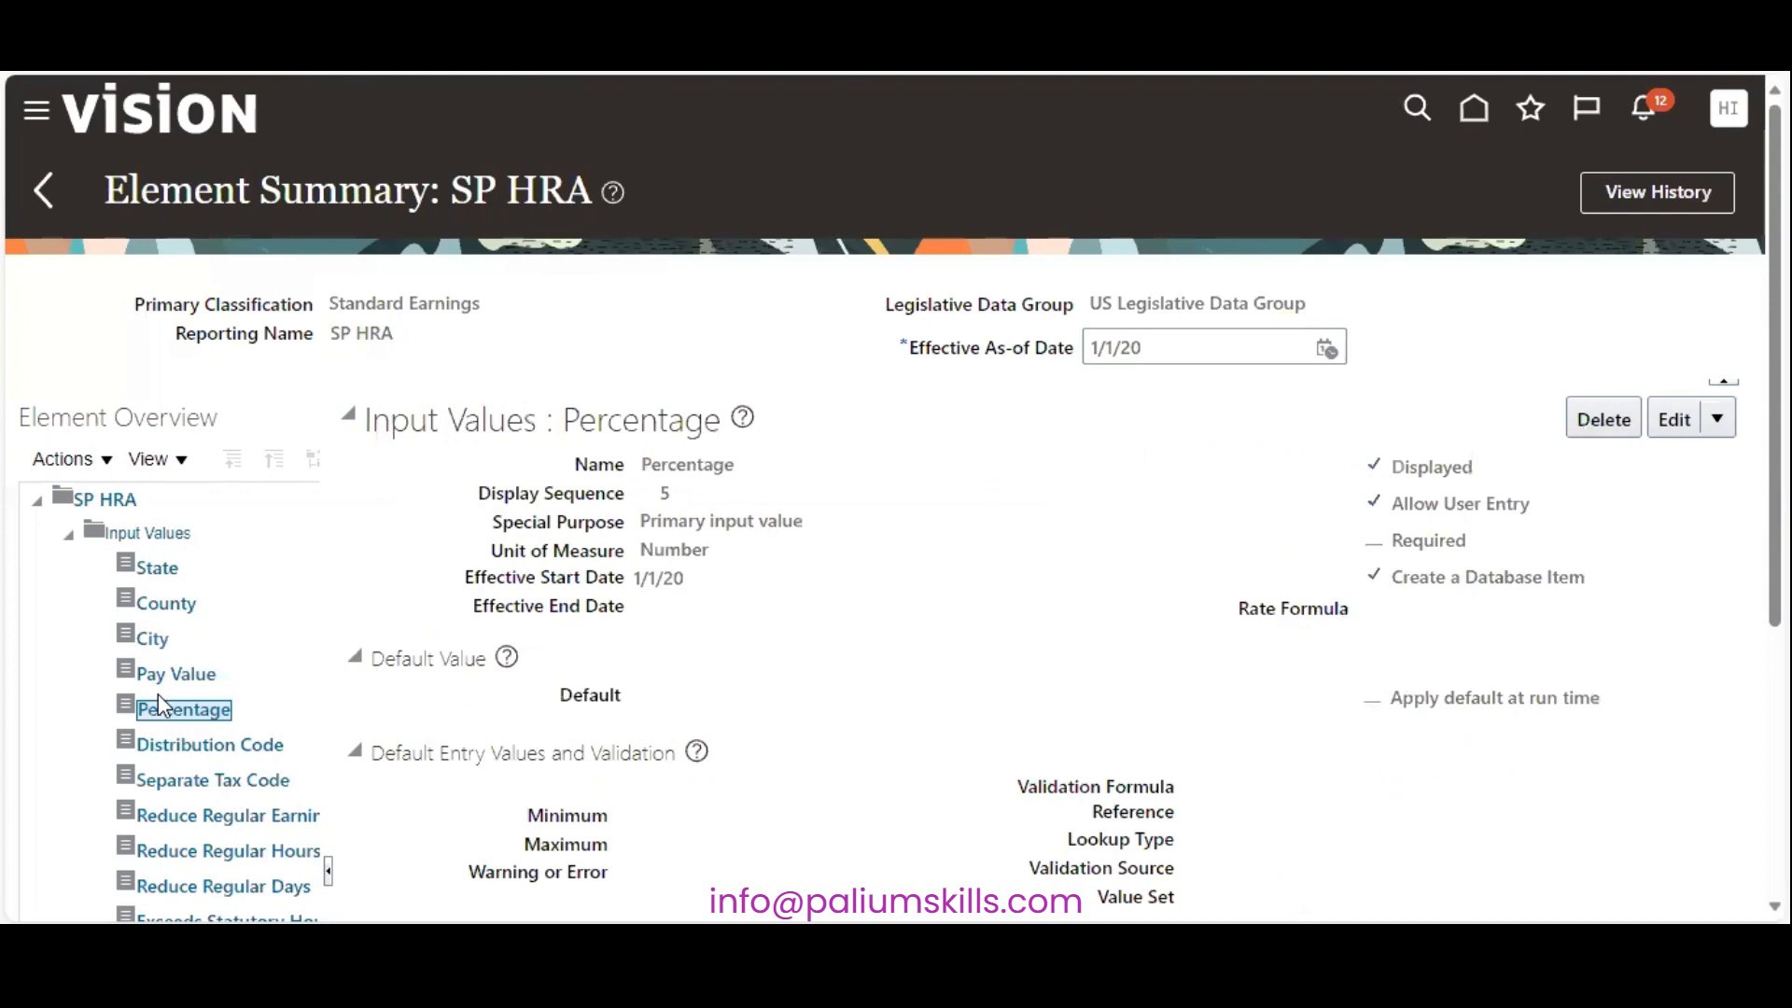
scroll(896, 494, "down", 3)
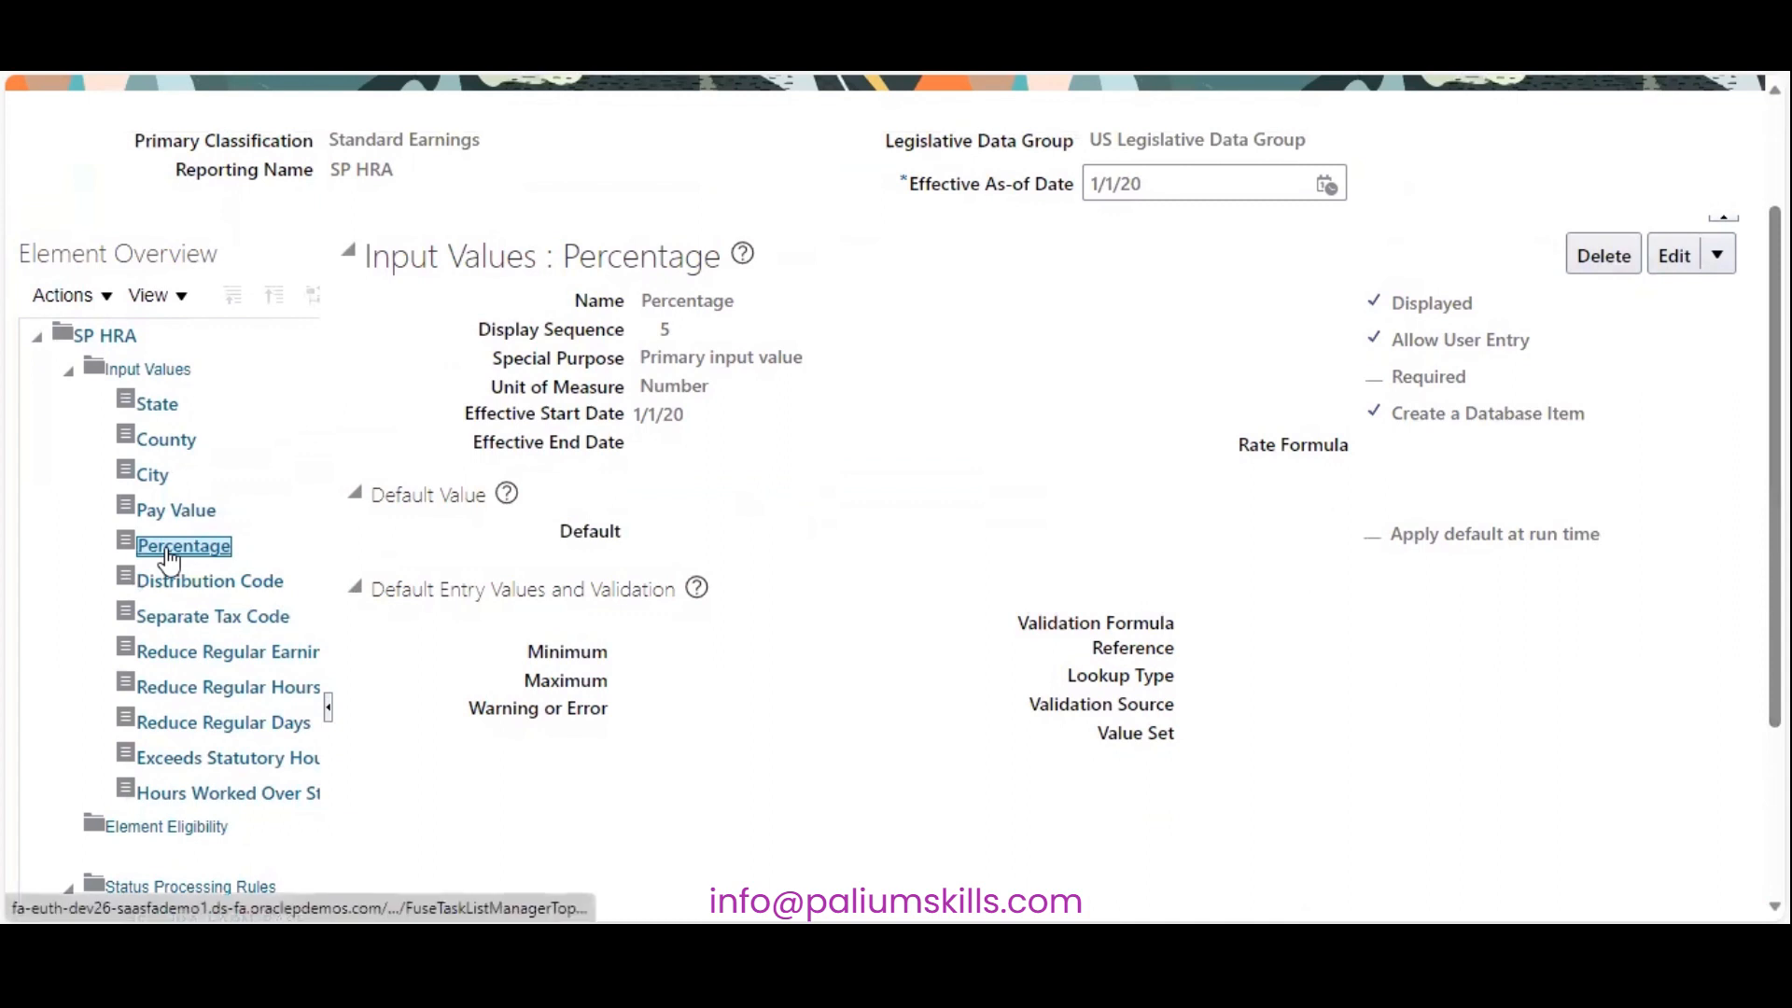
left_click(1717, 255)
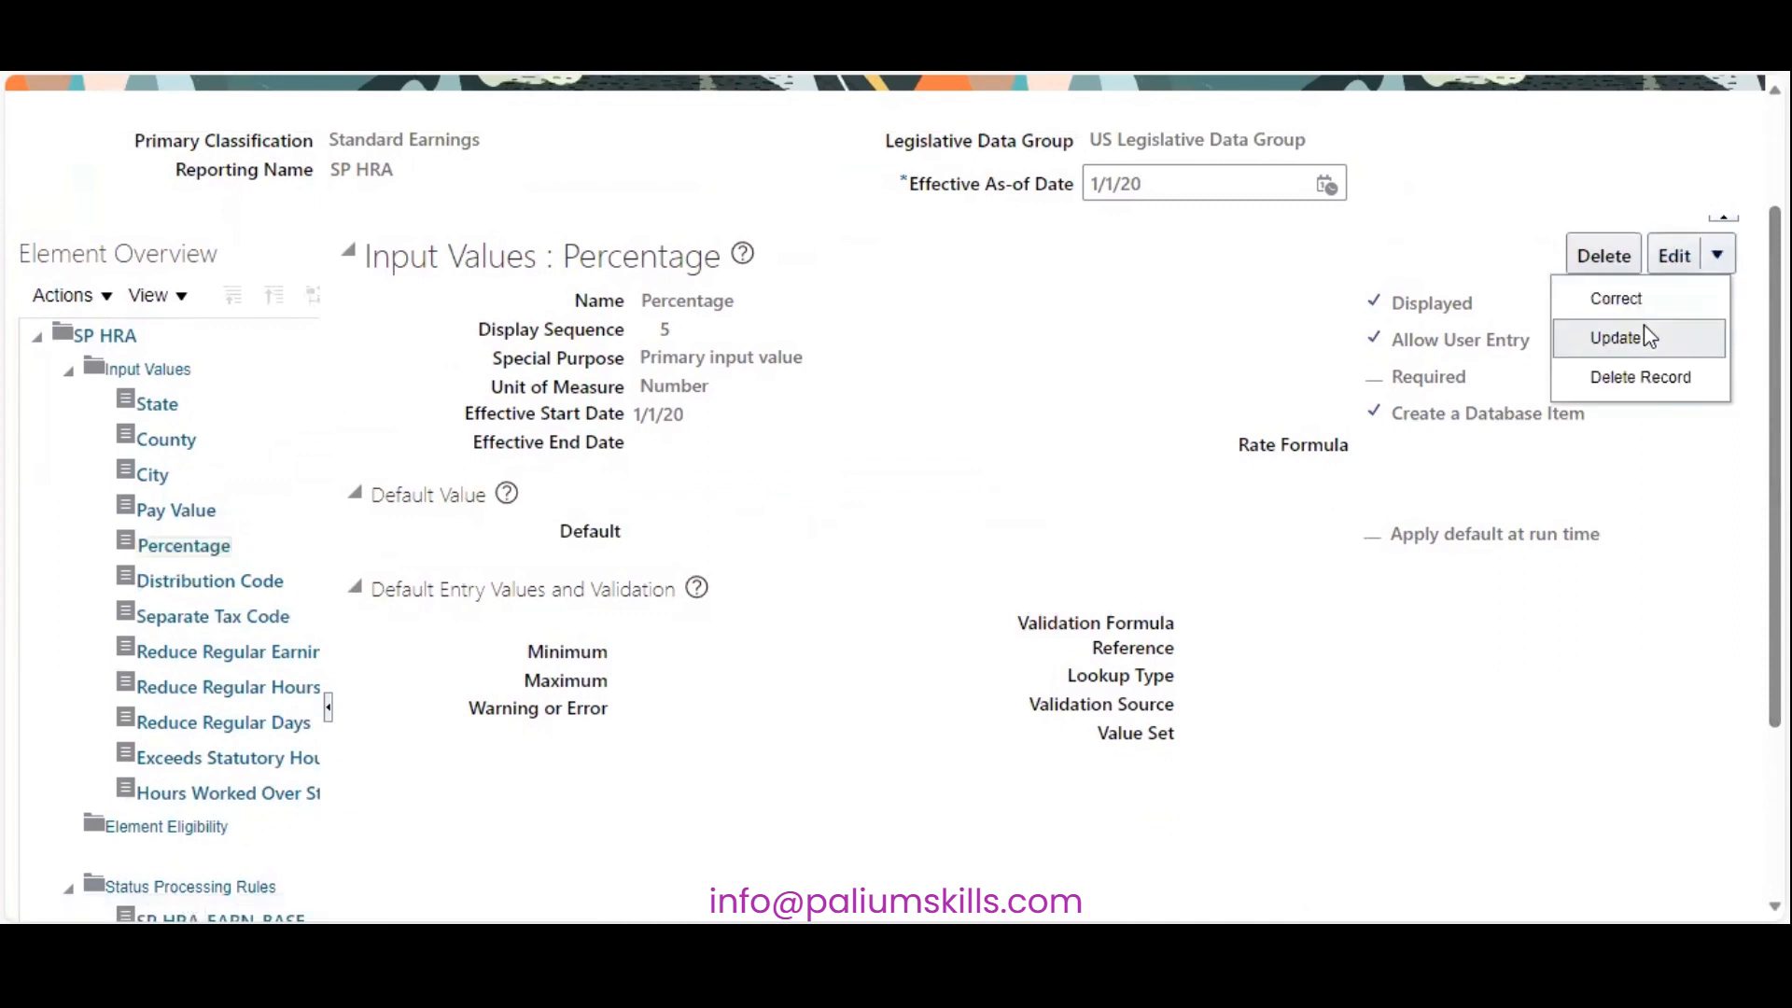
left_click(1647, 298)
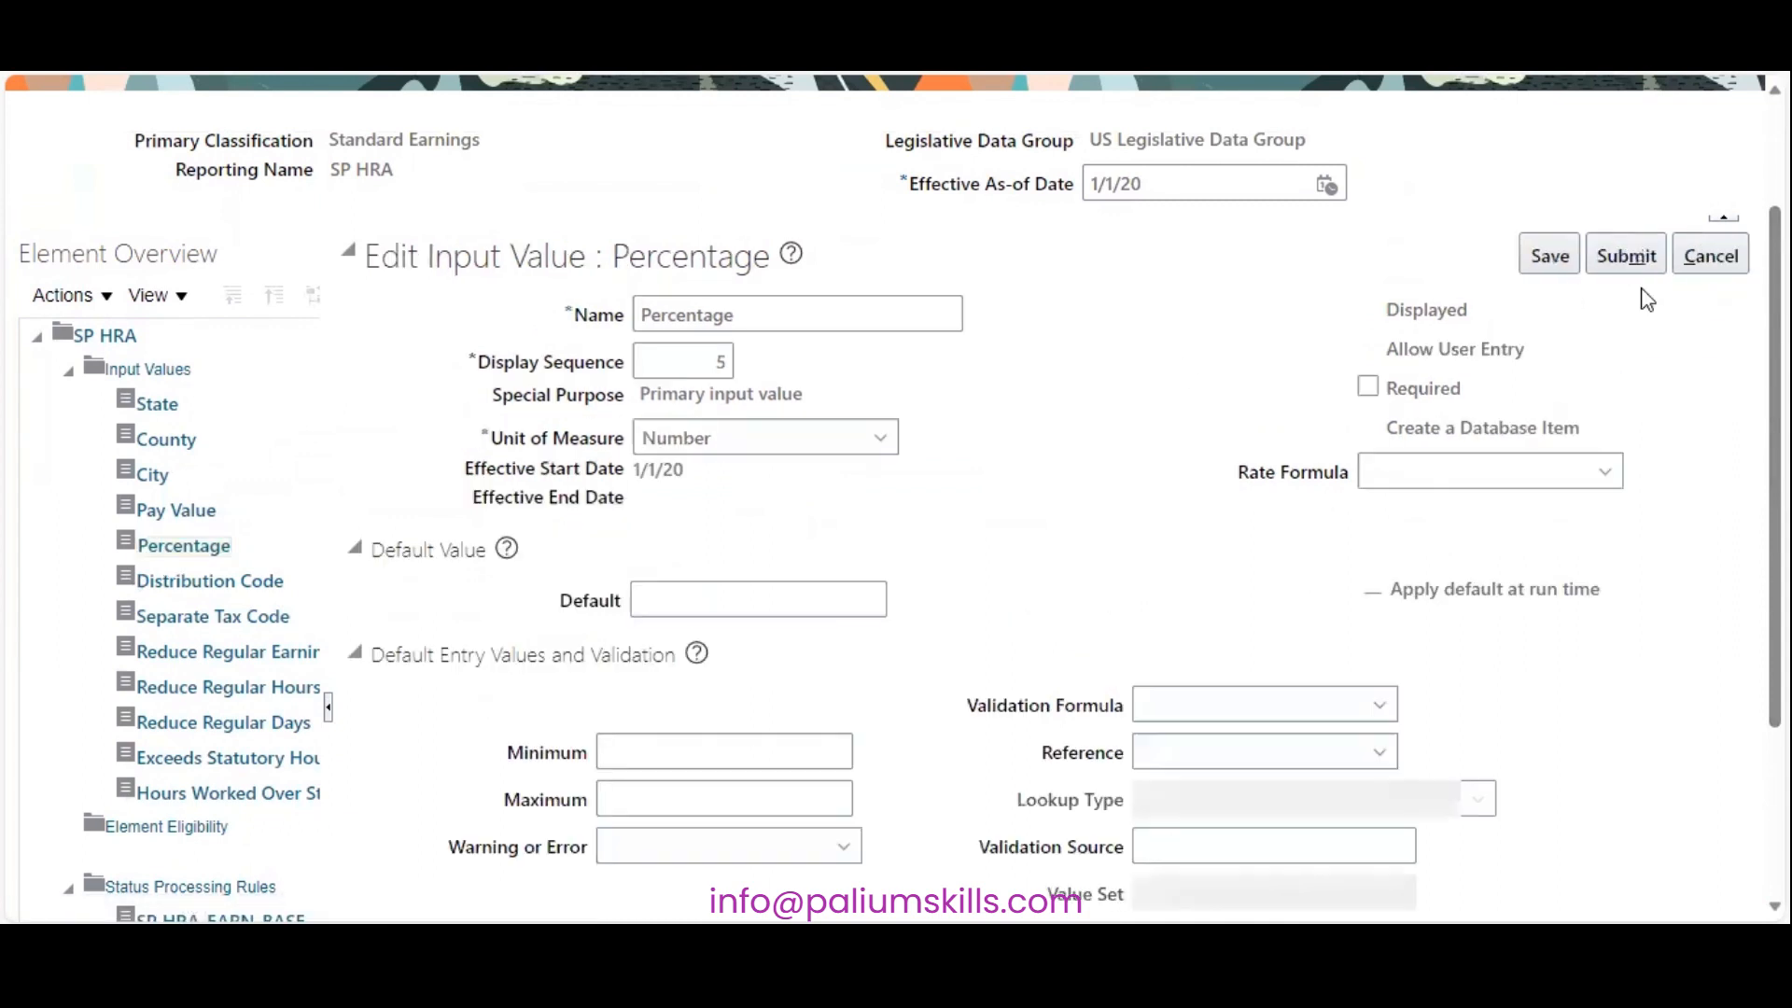
left_click(641, 754)
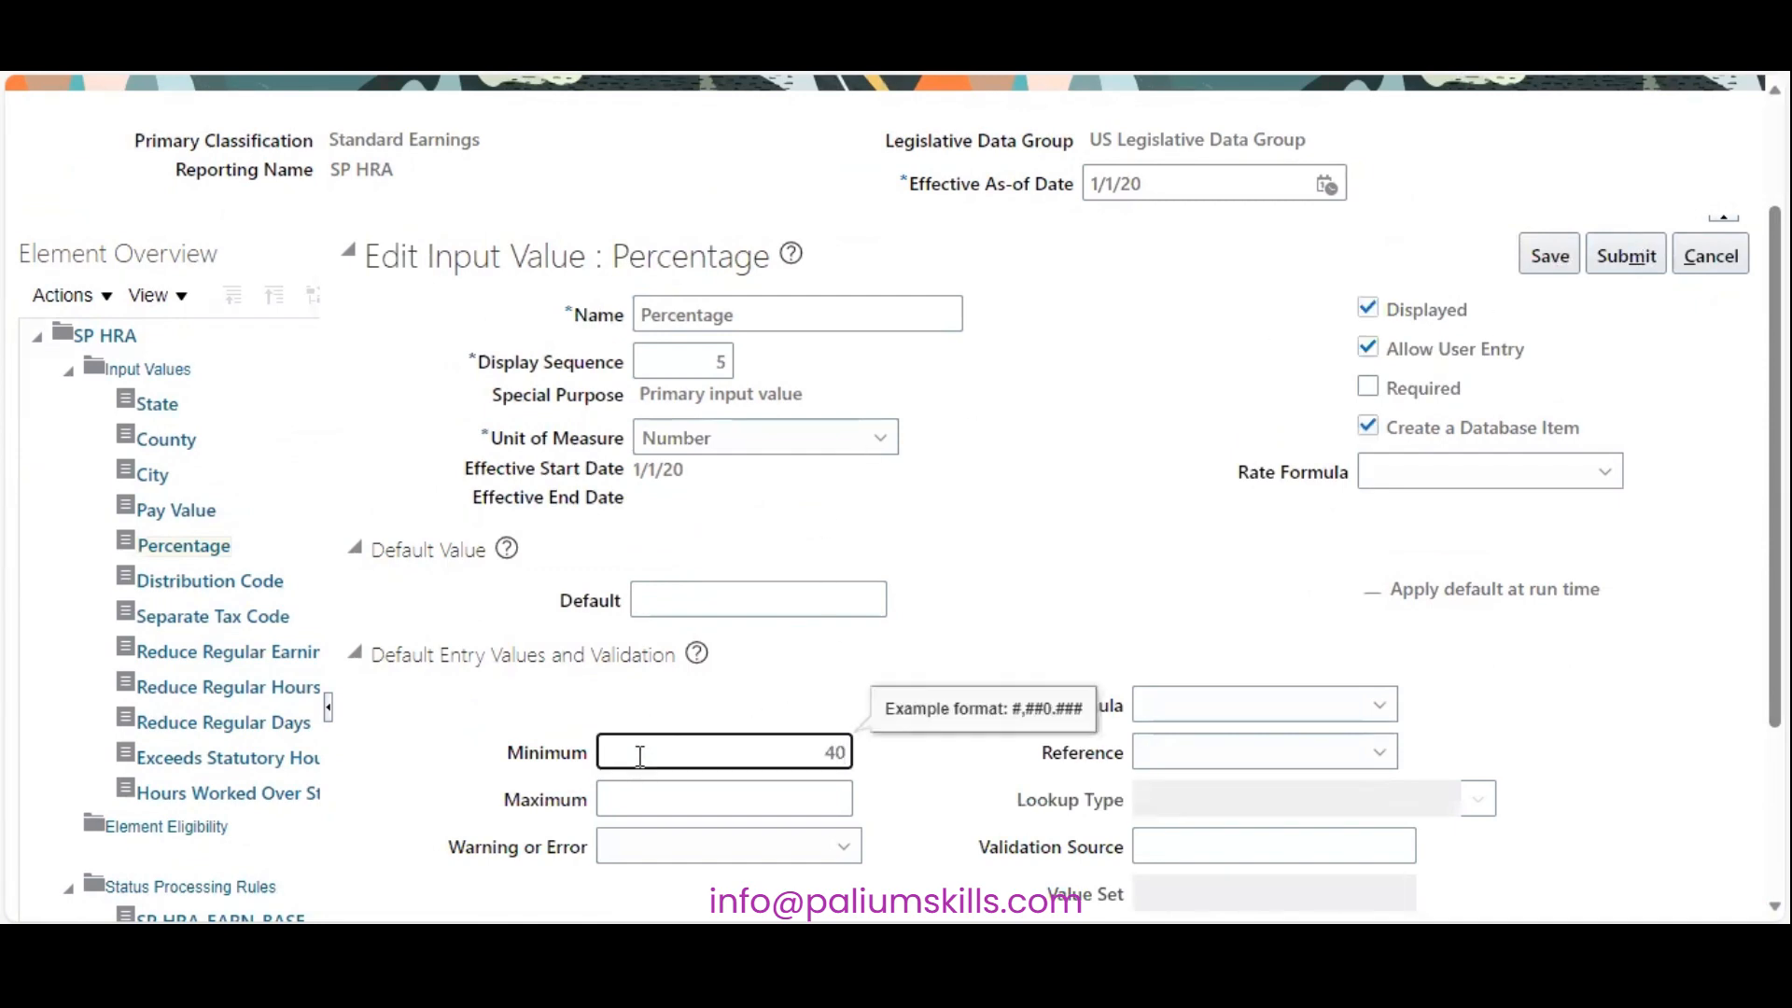
key("Tab")
type("60")
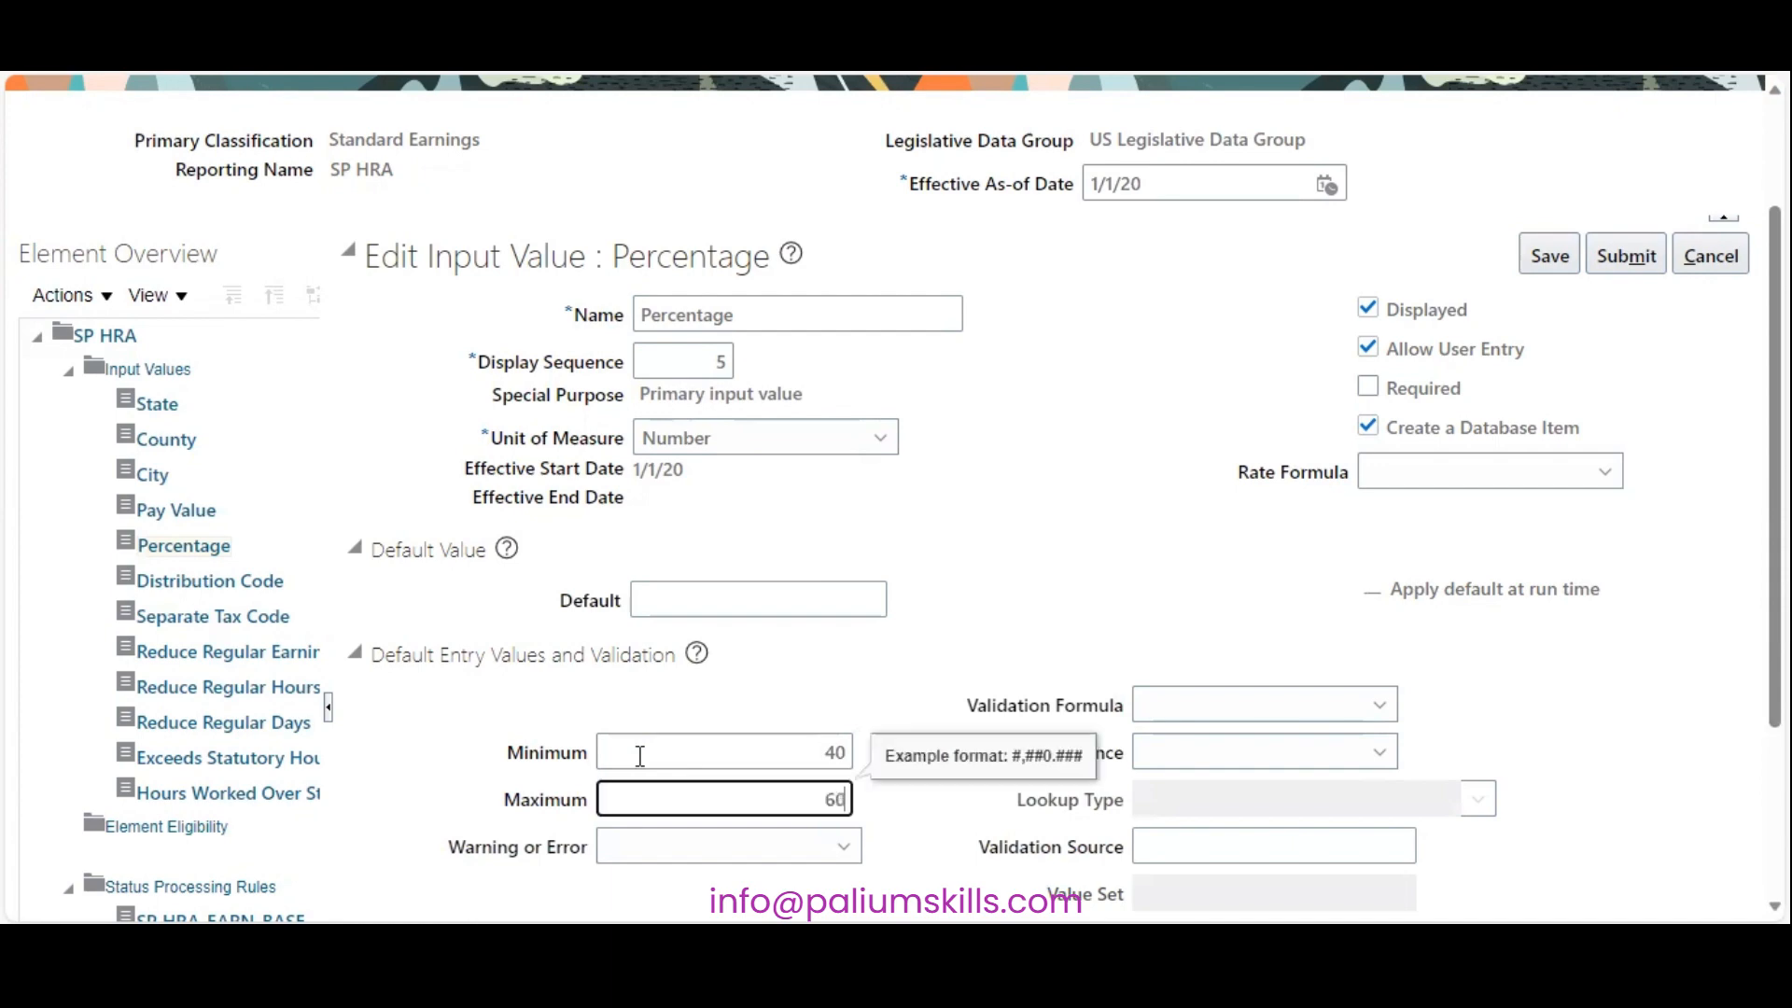
key("Tab")
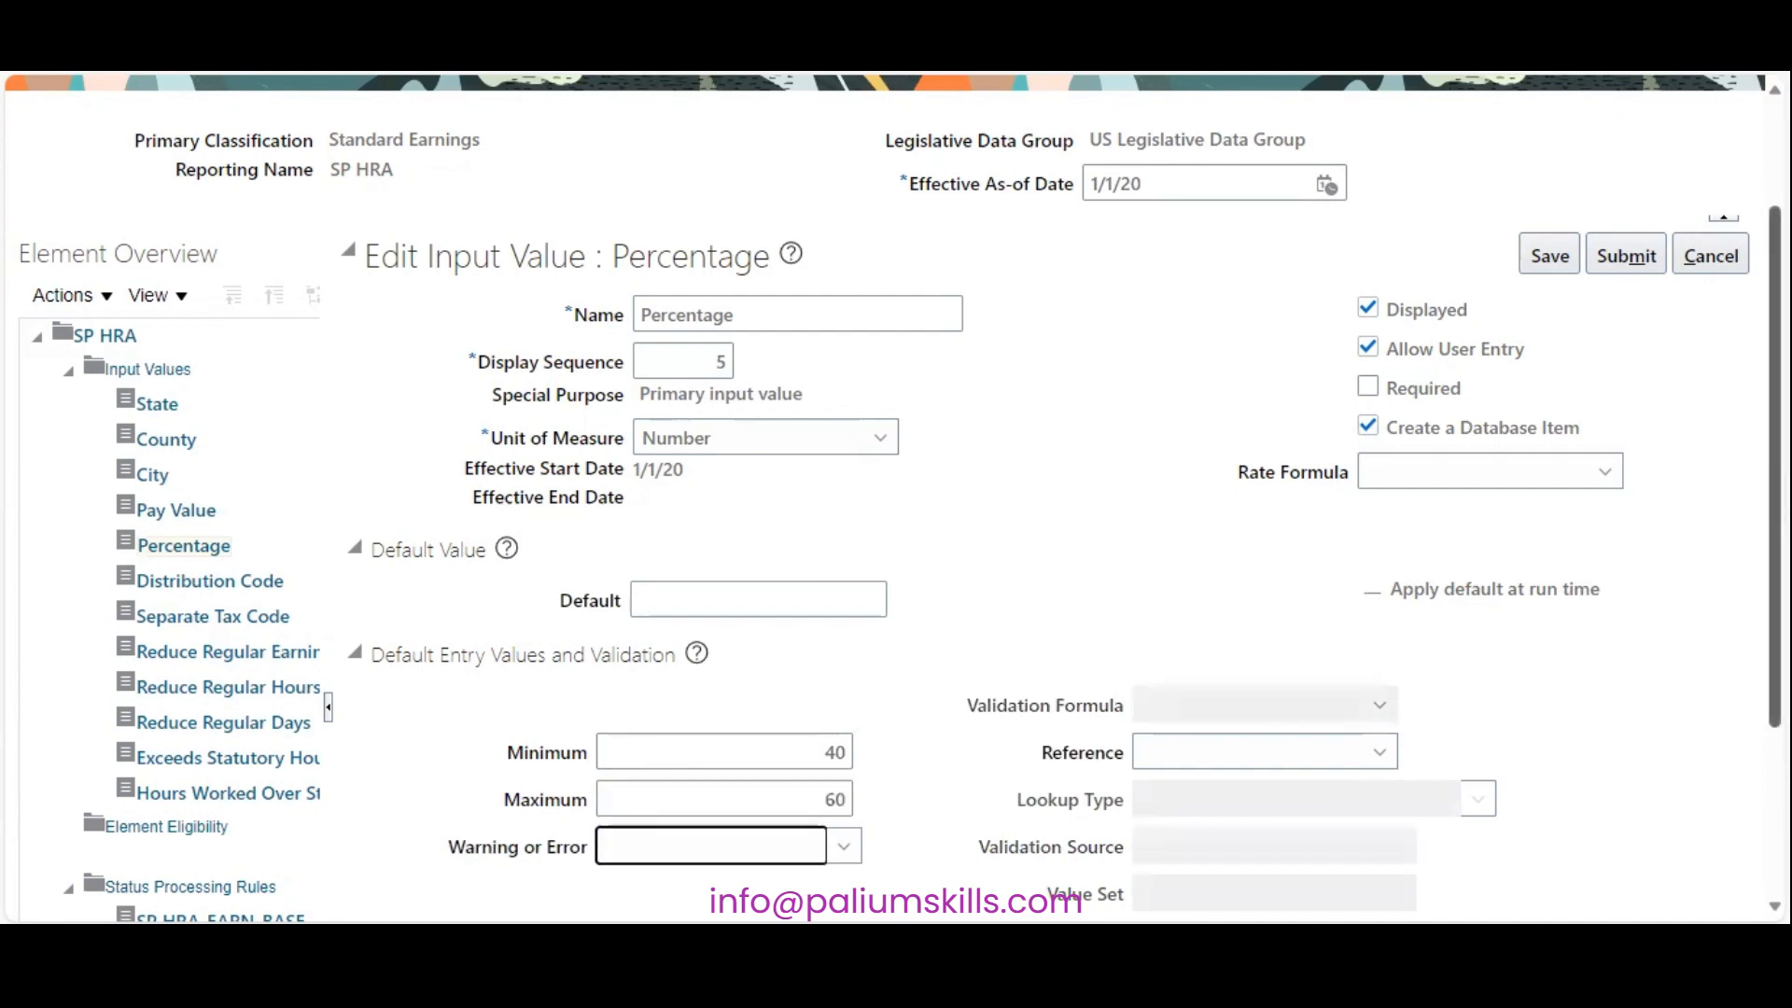
Step: Set the Percentage input value's validation to raise an Error for entries outside the allowed range
scroll(1060, 513, "down", 3)
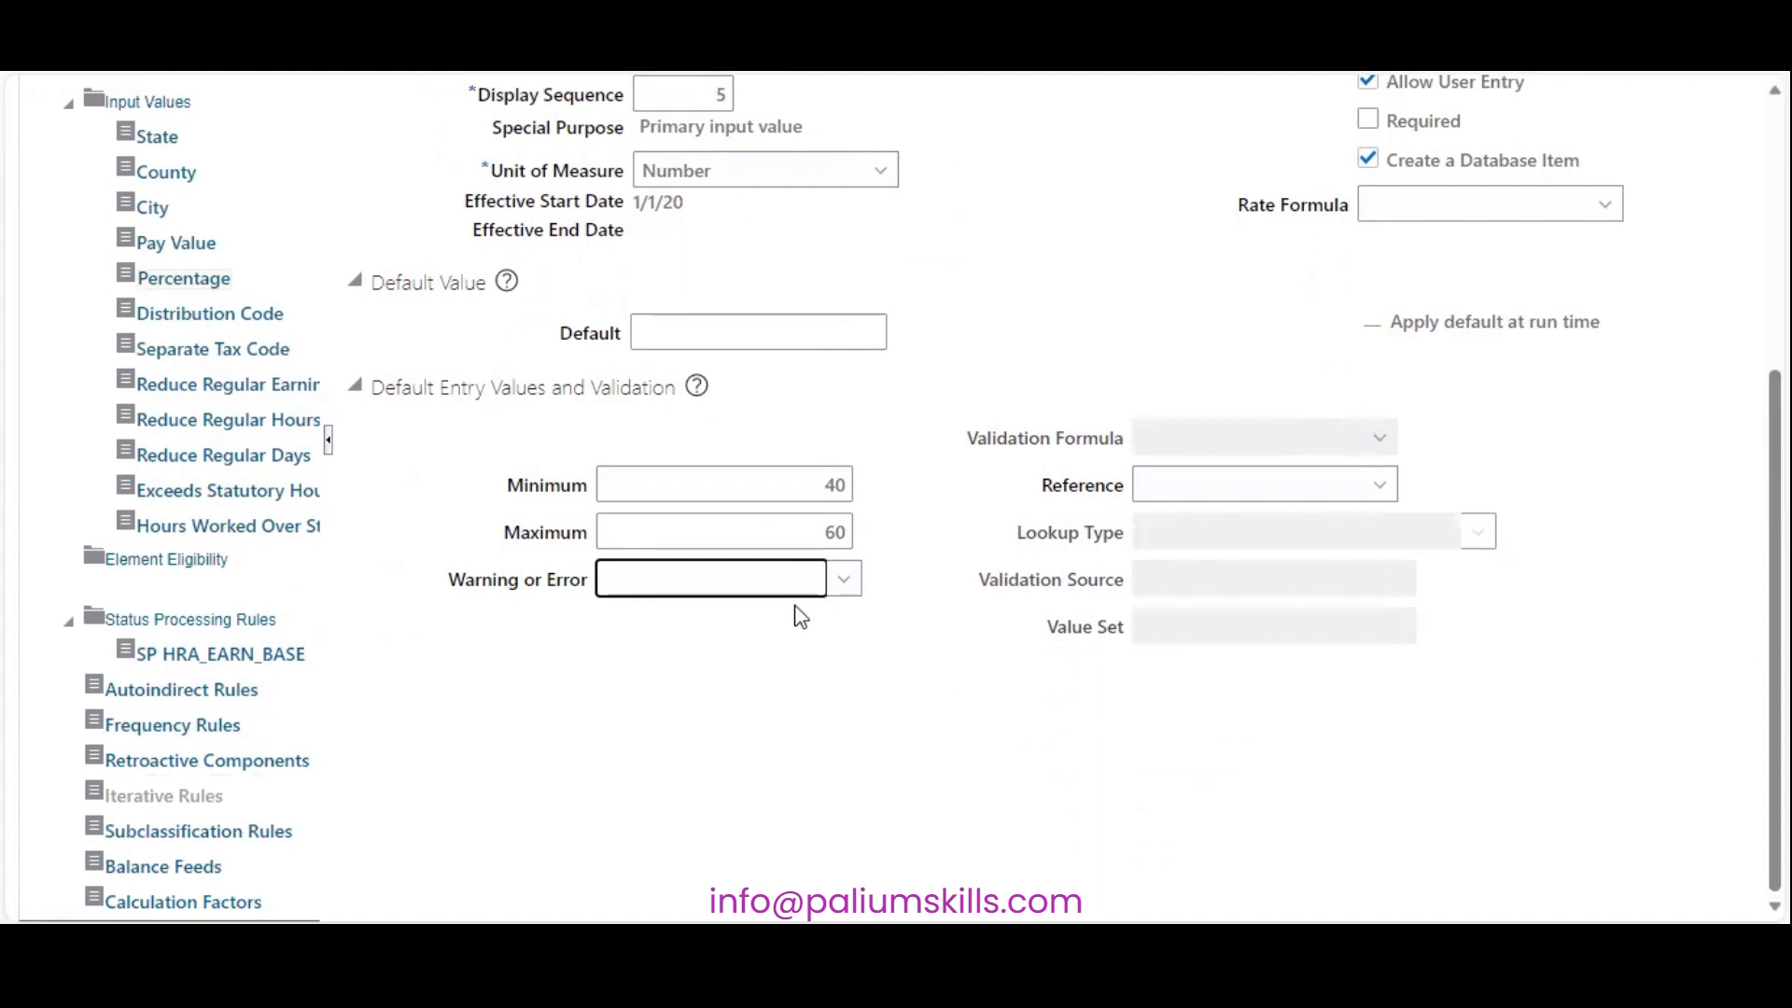
left_click(847, 582)
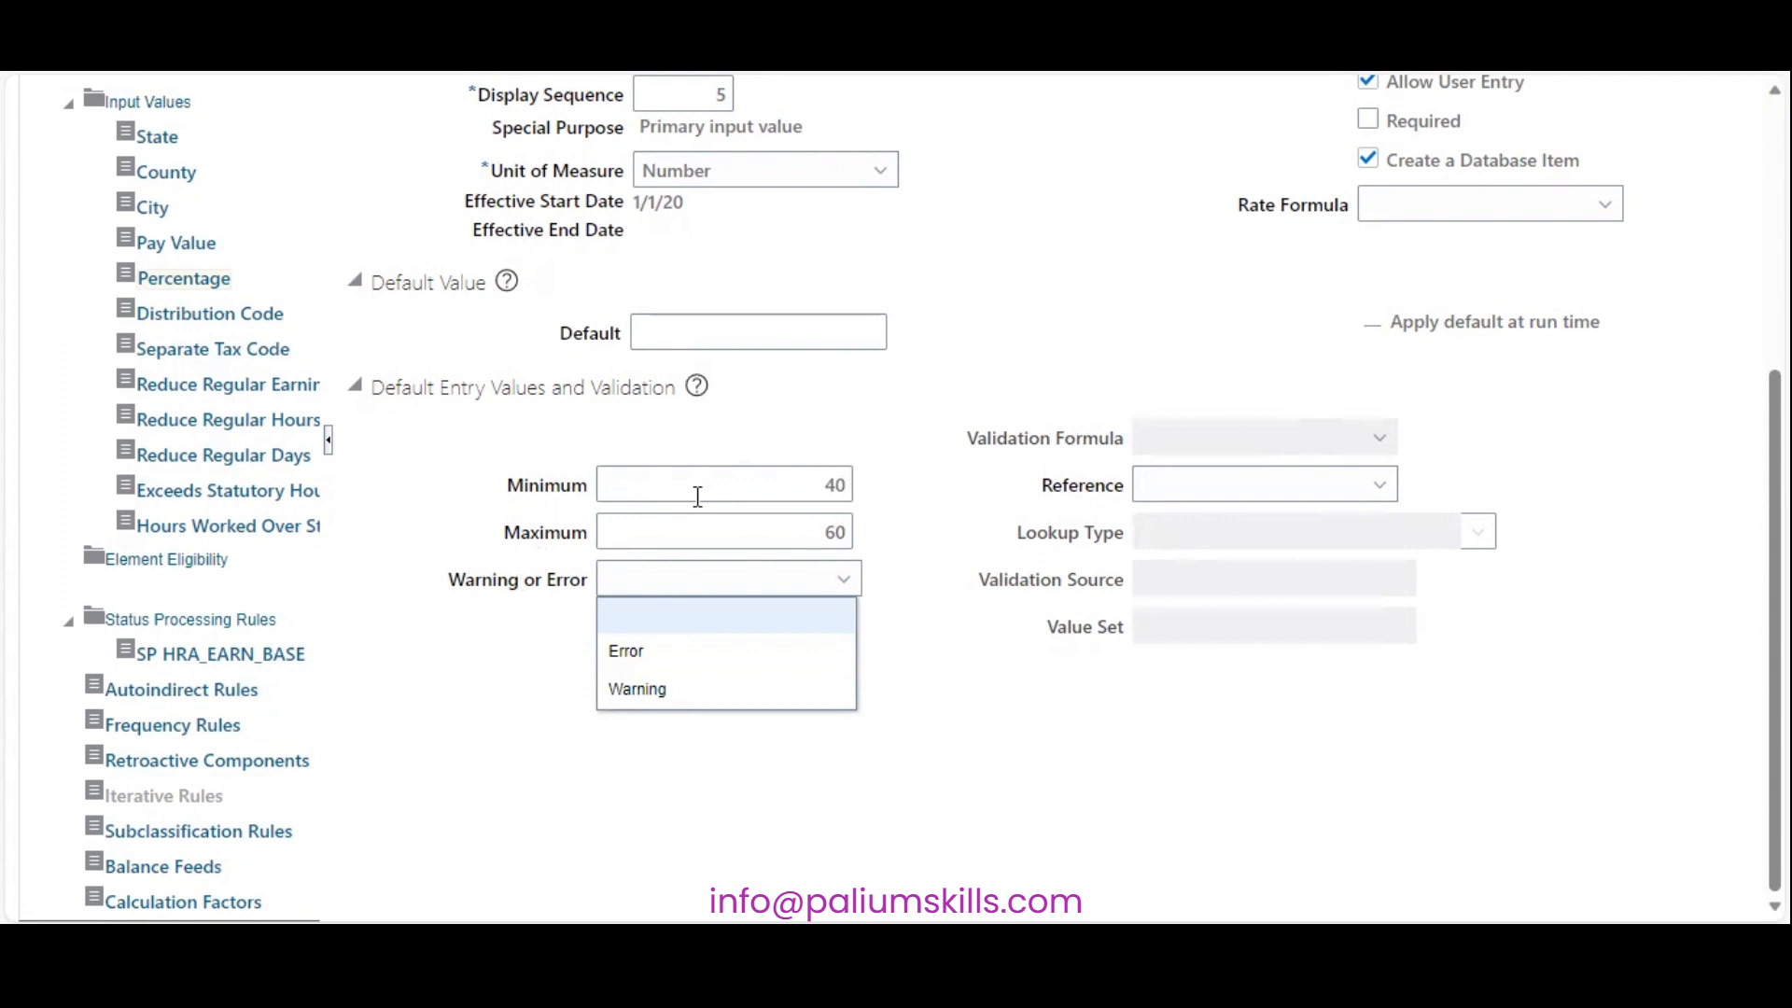
left_click(661, 656)
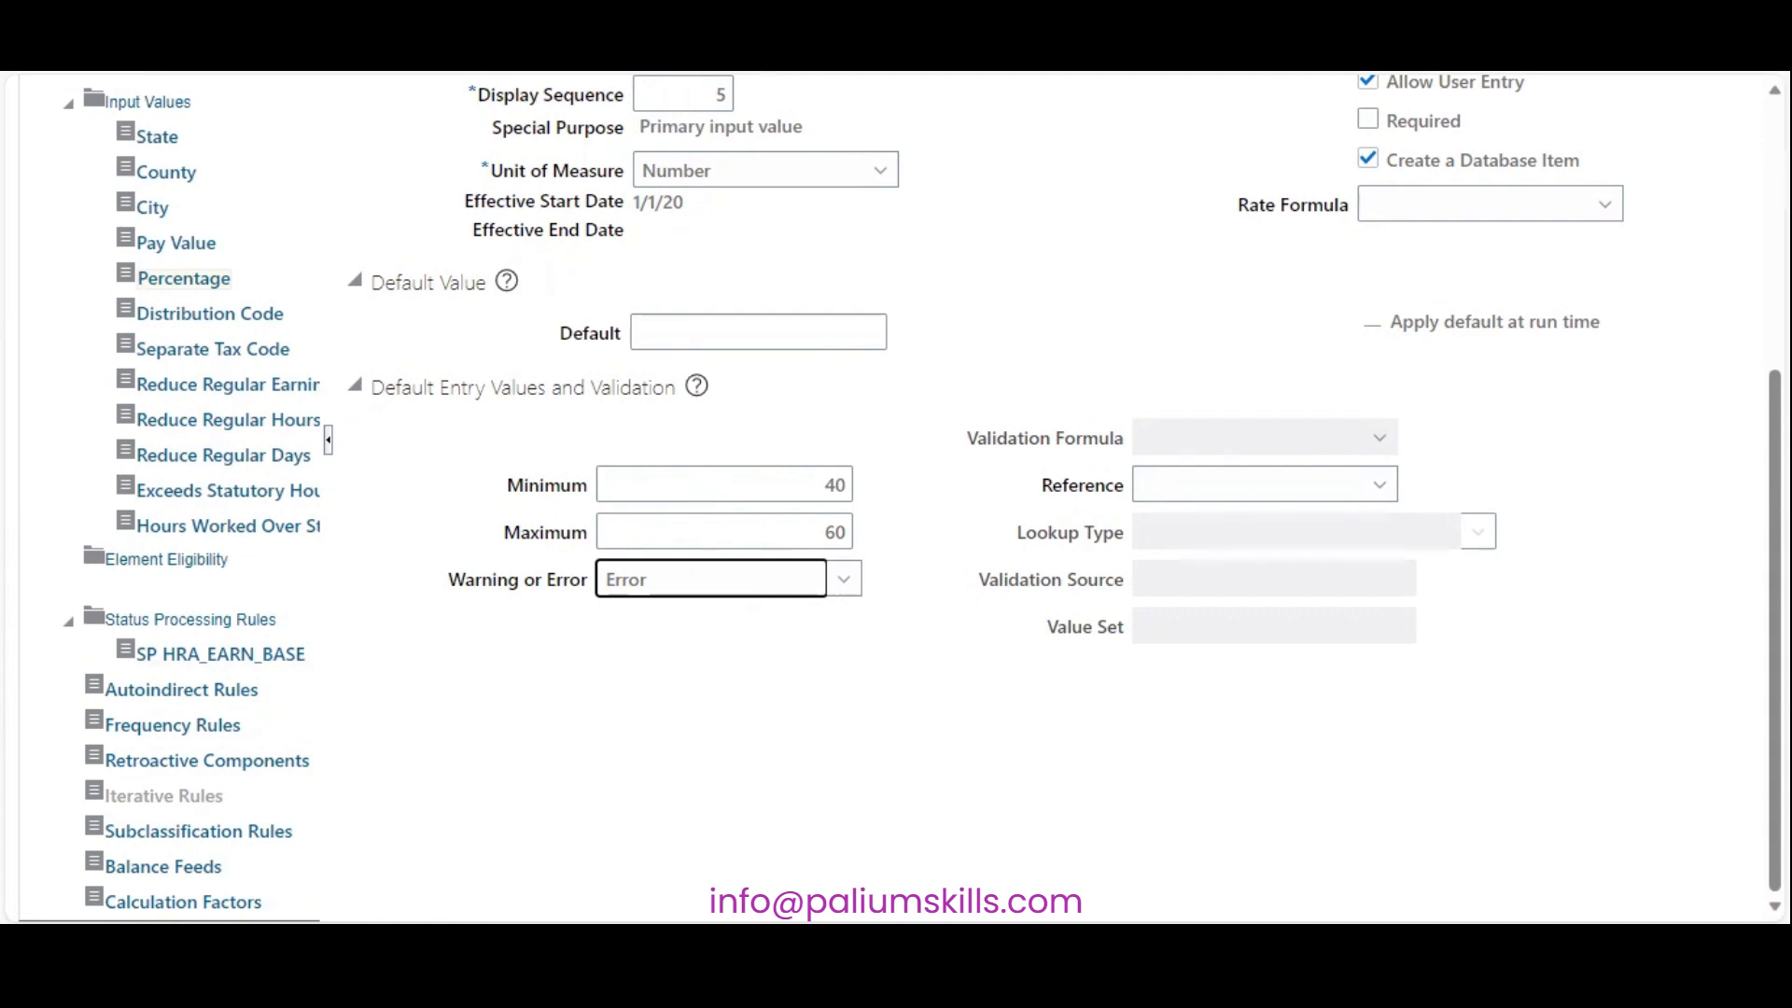
Step: Try to submit the Percentage input value marked as Required, and clear the Required option again
scroll(896, 495, "up", 3)
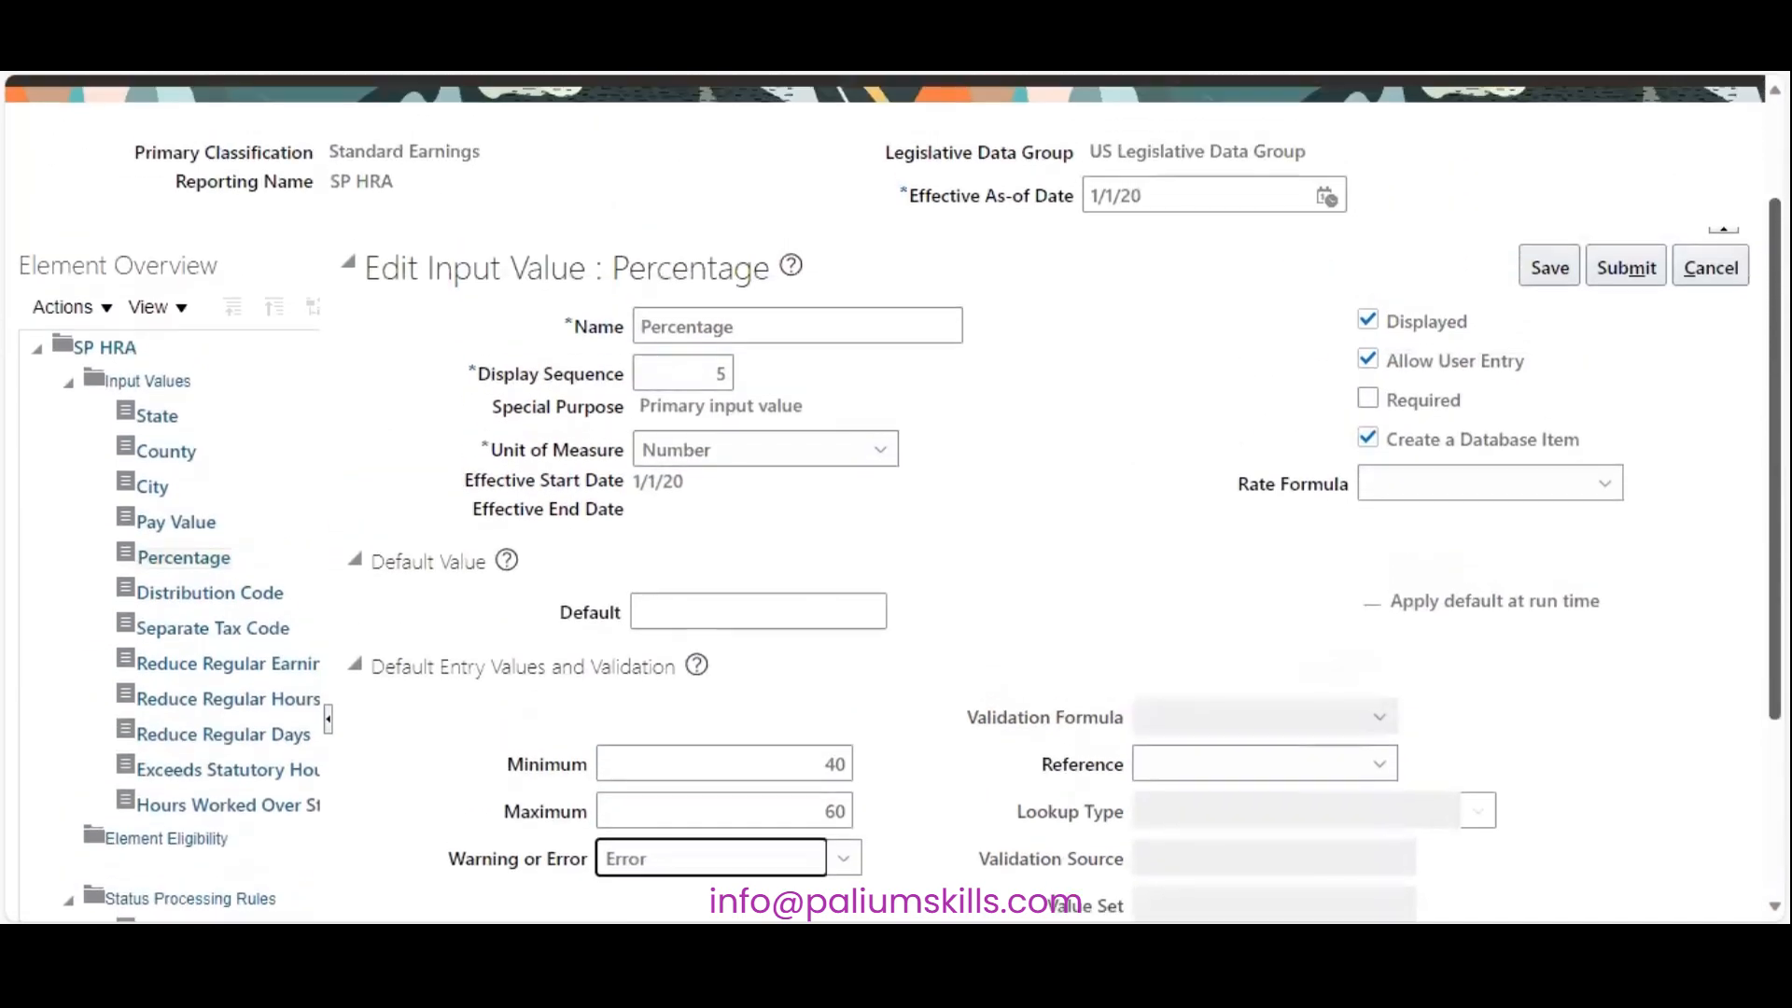
scroll(896, 494, "up", 1)
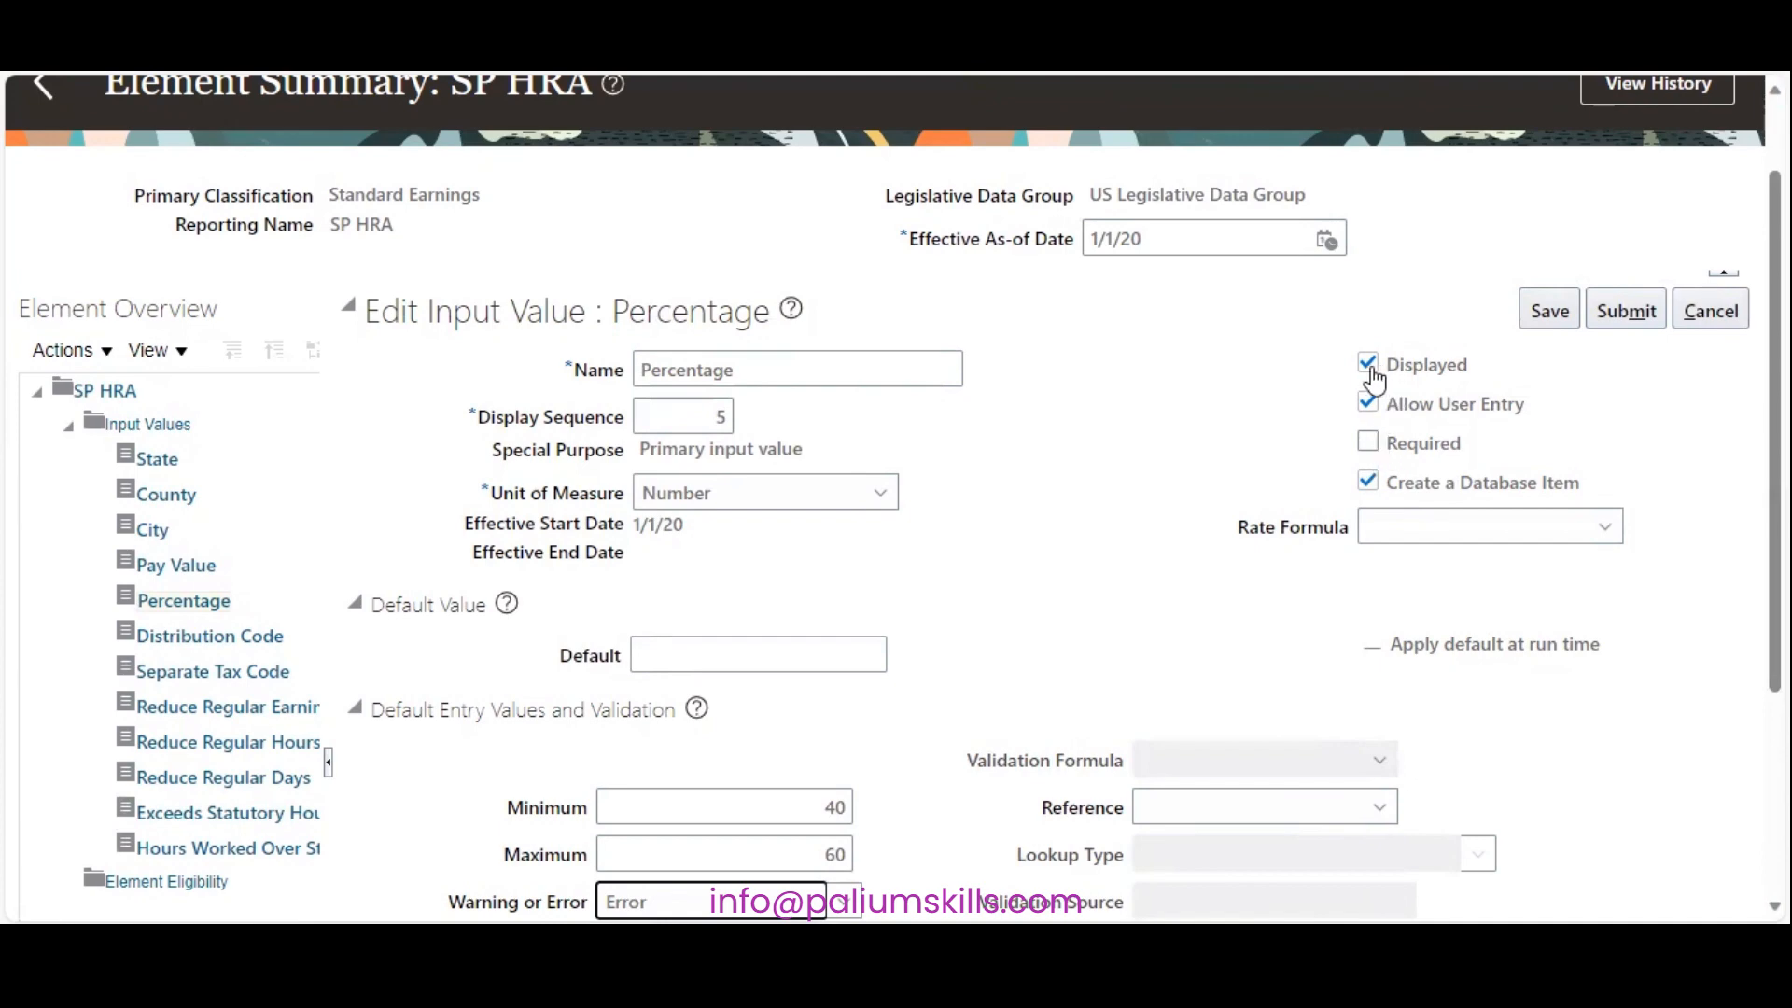
left_click(1368, 442)
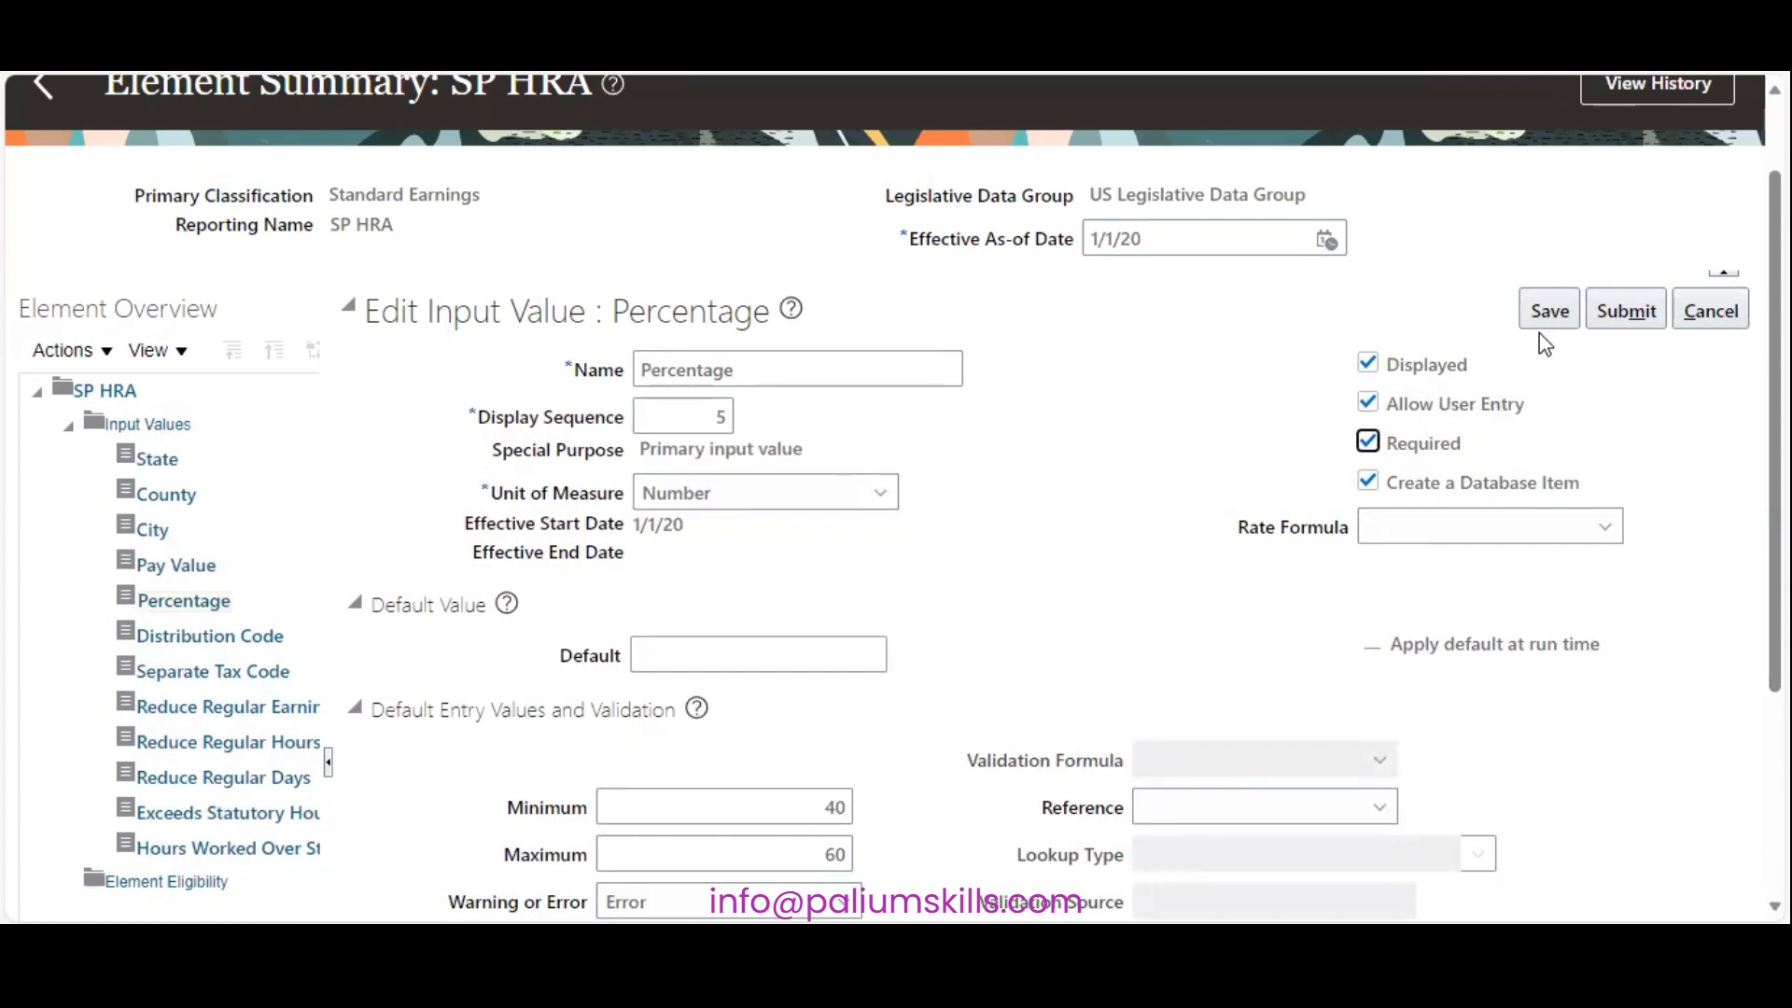
left_click(1606, 317)
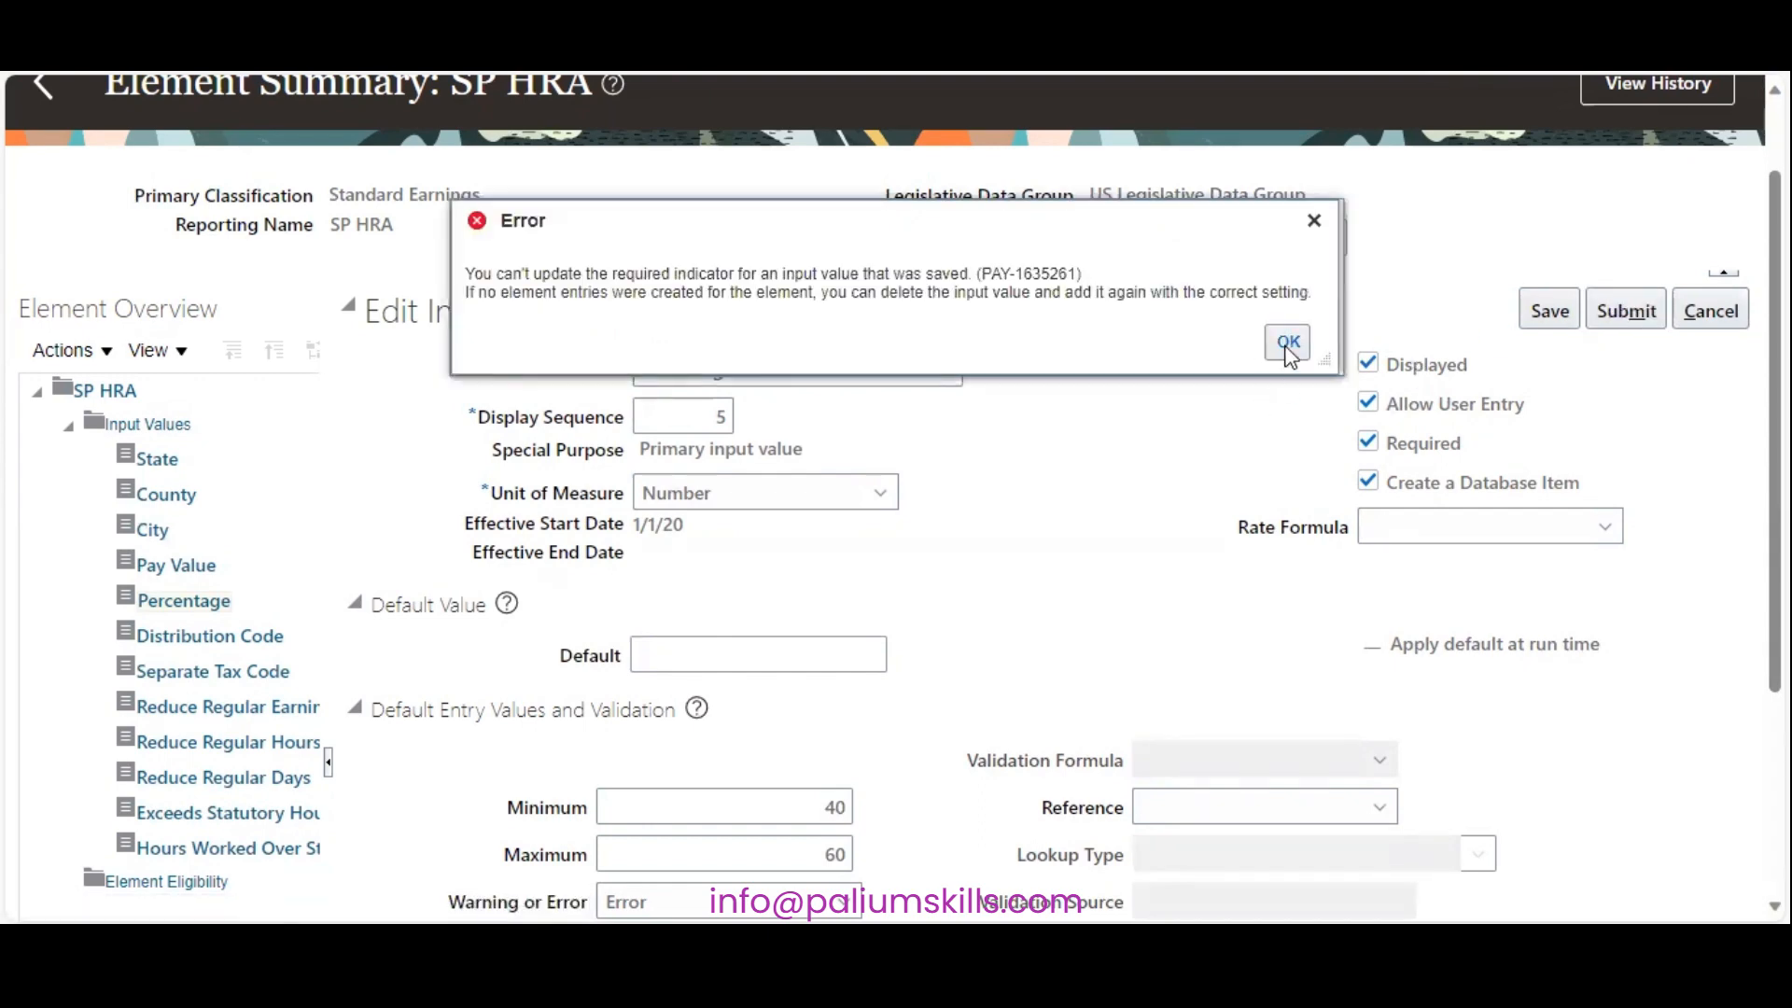
left_click(1289, 345)
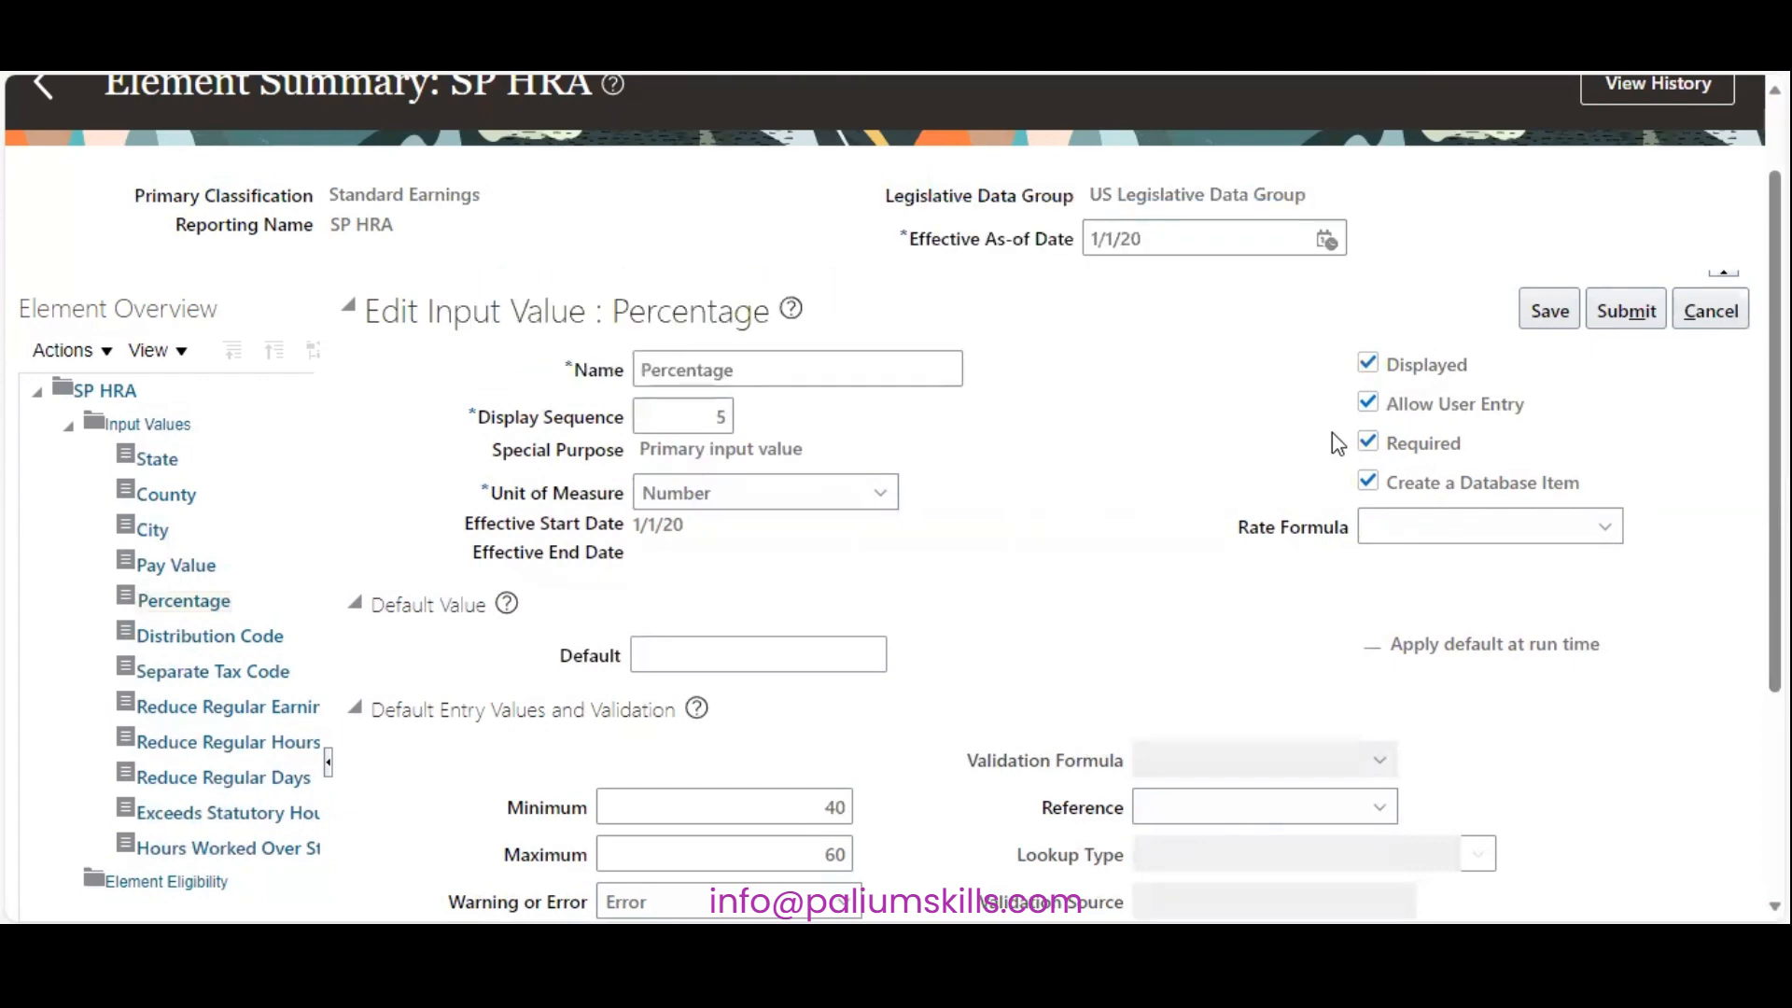
left_click(1635, 313)
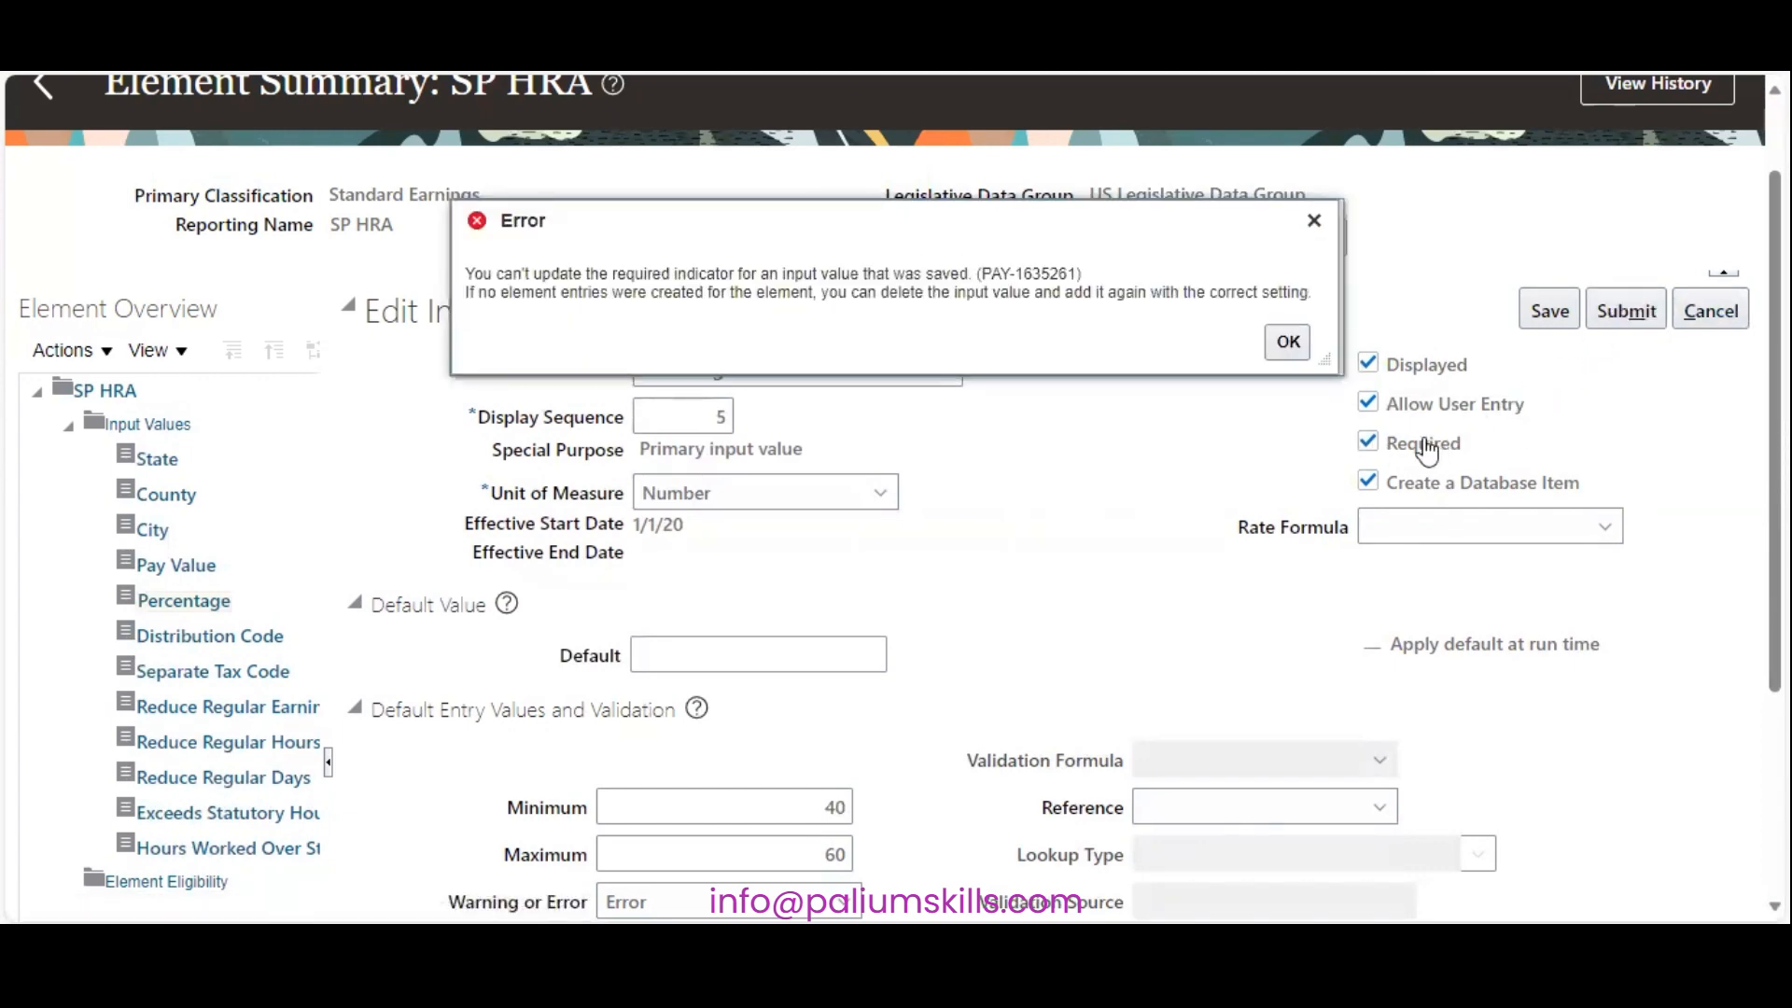
left_click(1289, 343)
left_click(1395, 440)
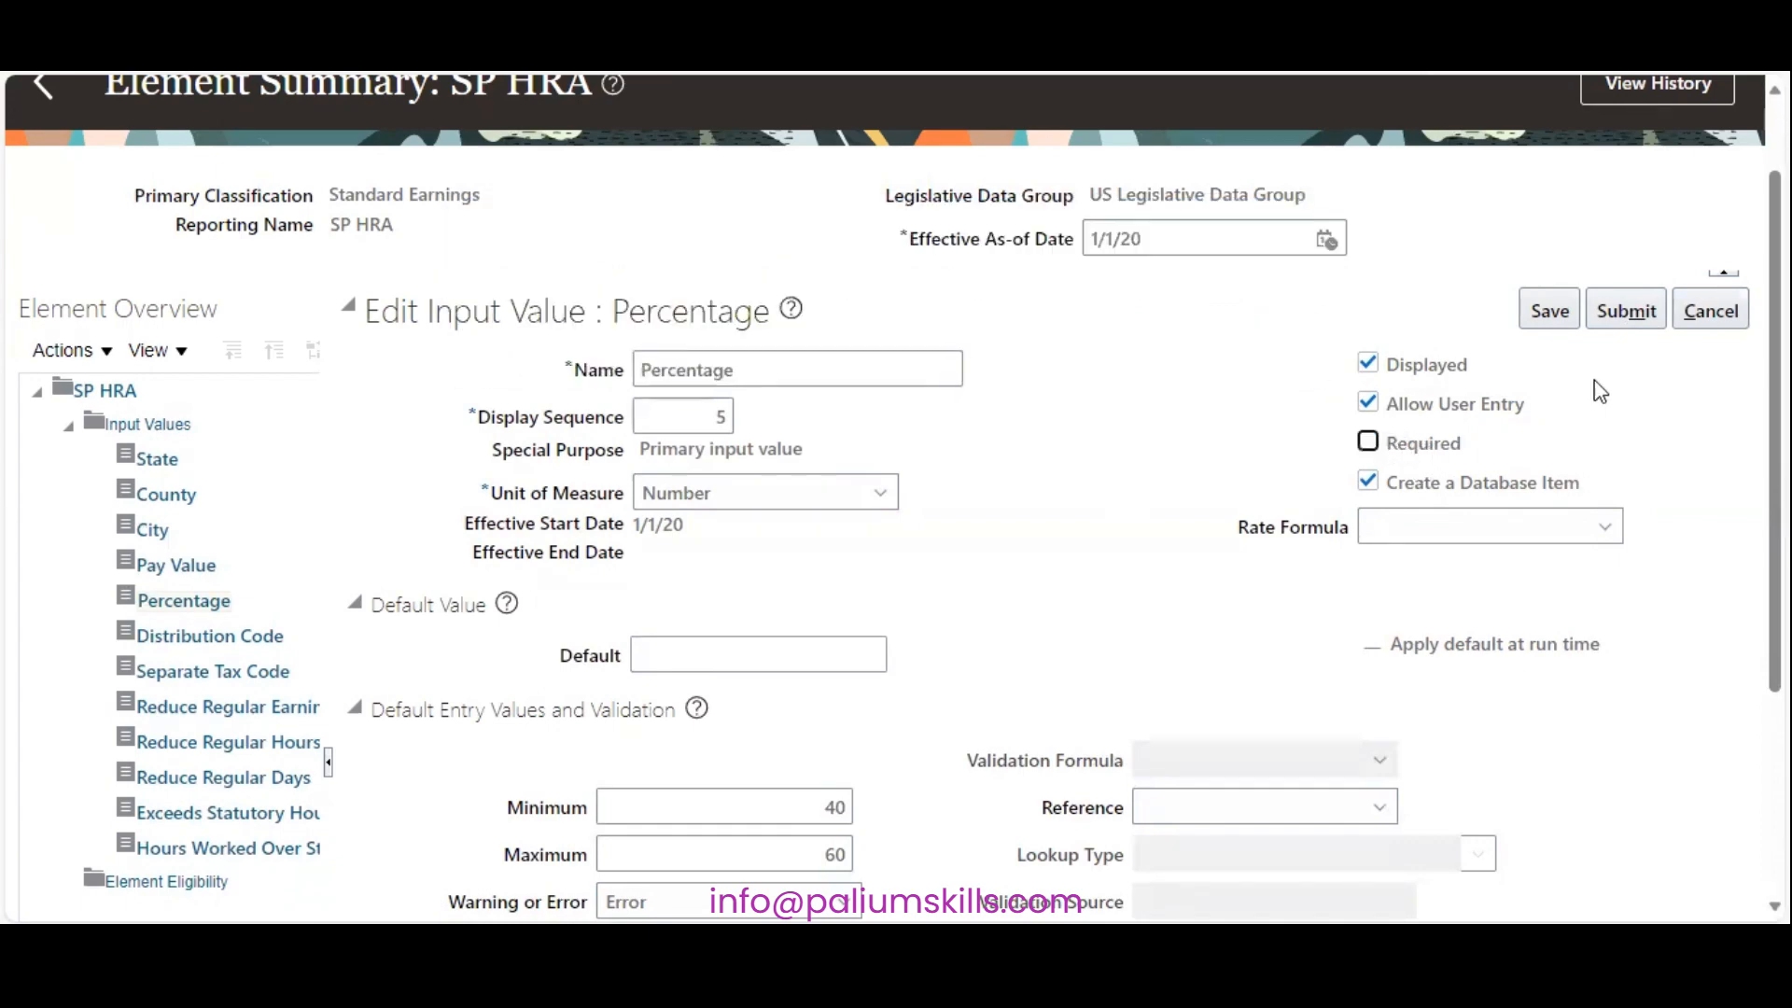
Step: Submit the correction of the Percentage input value
left_click(1622, 310)
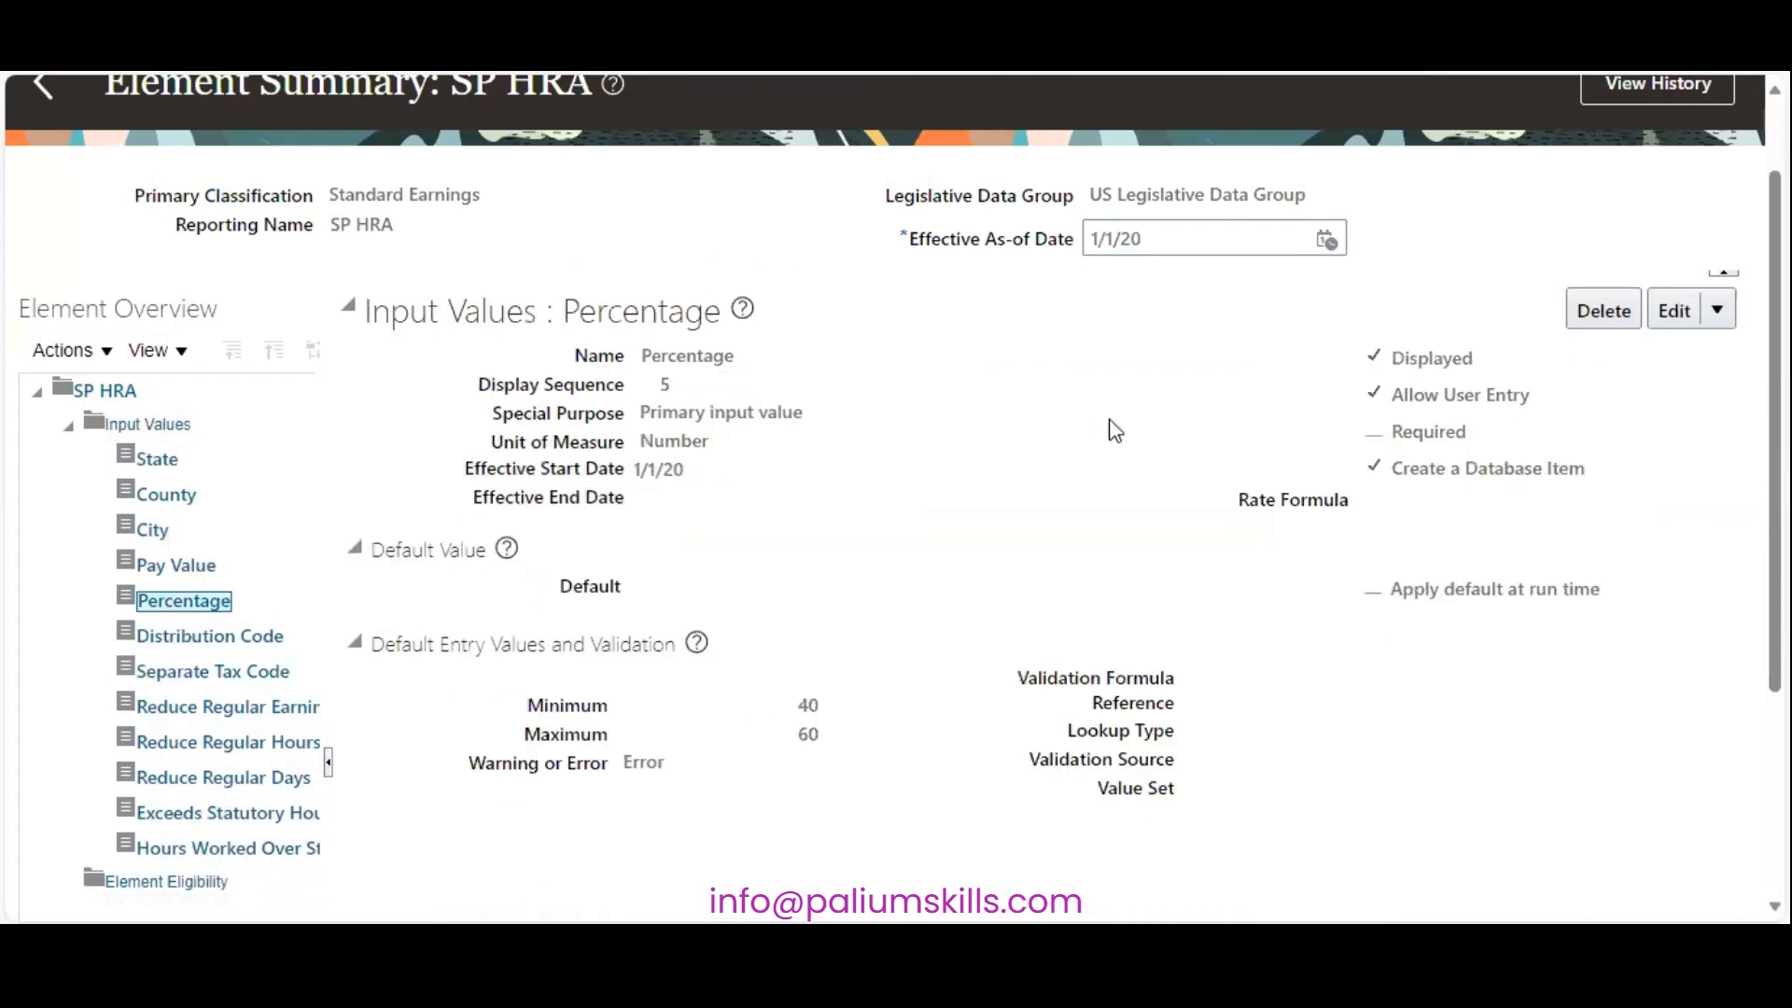
Step: Permanently delete the State and County input values from the SP HRA element
left_click(156, 458)
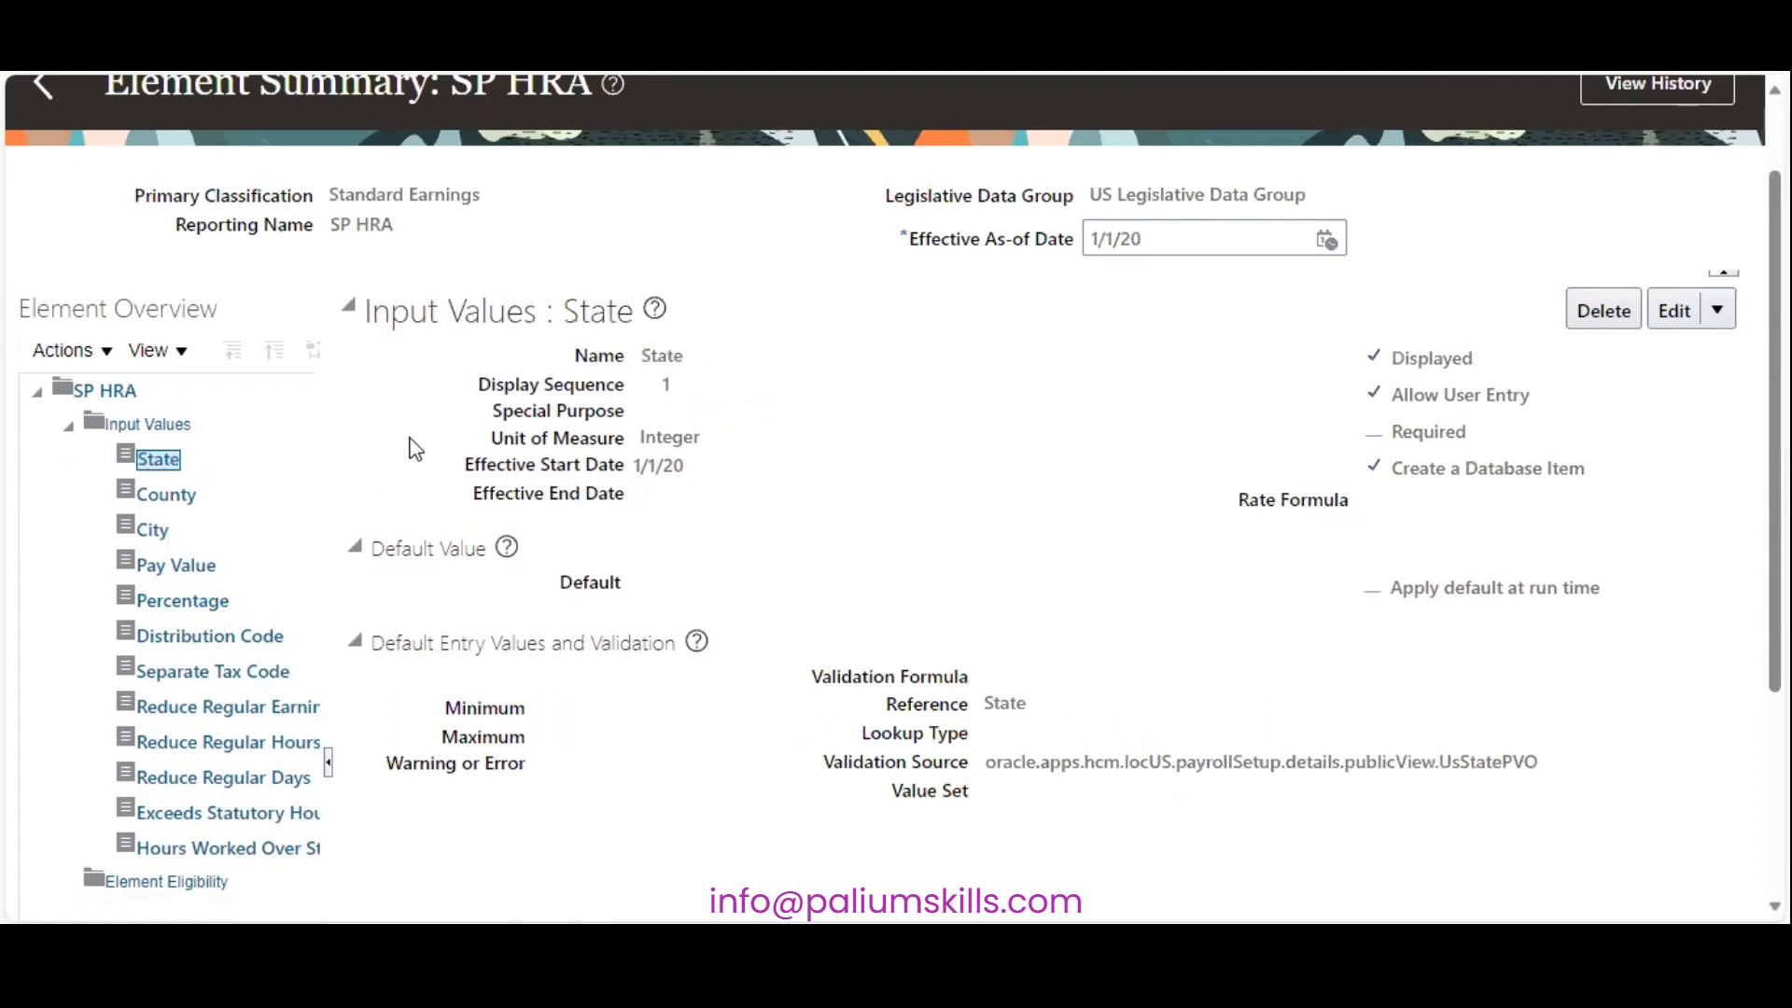
left_click(1611, 312)
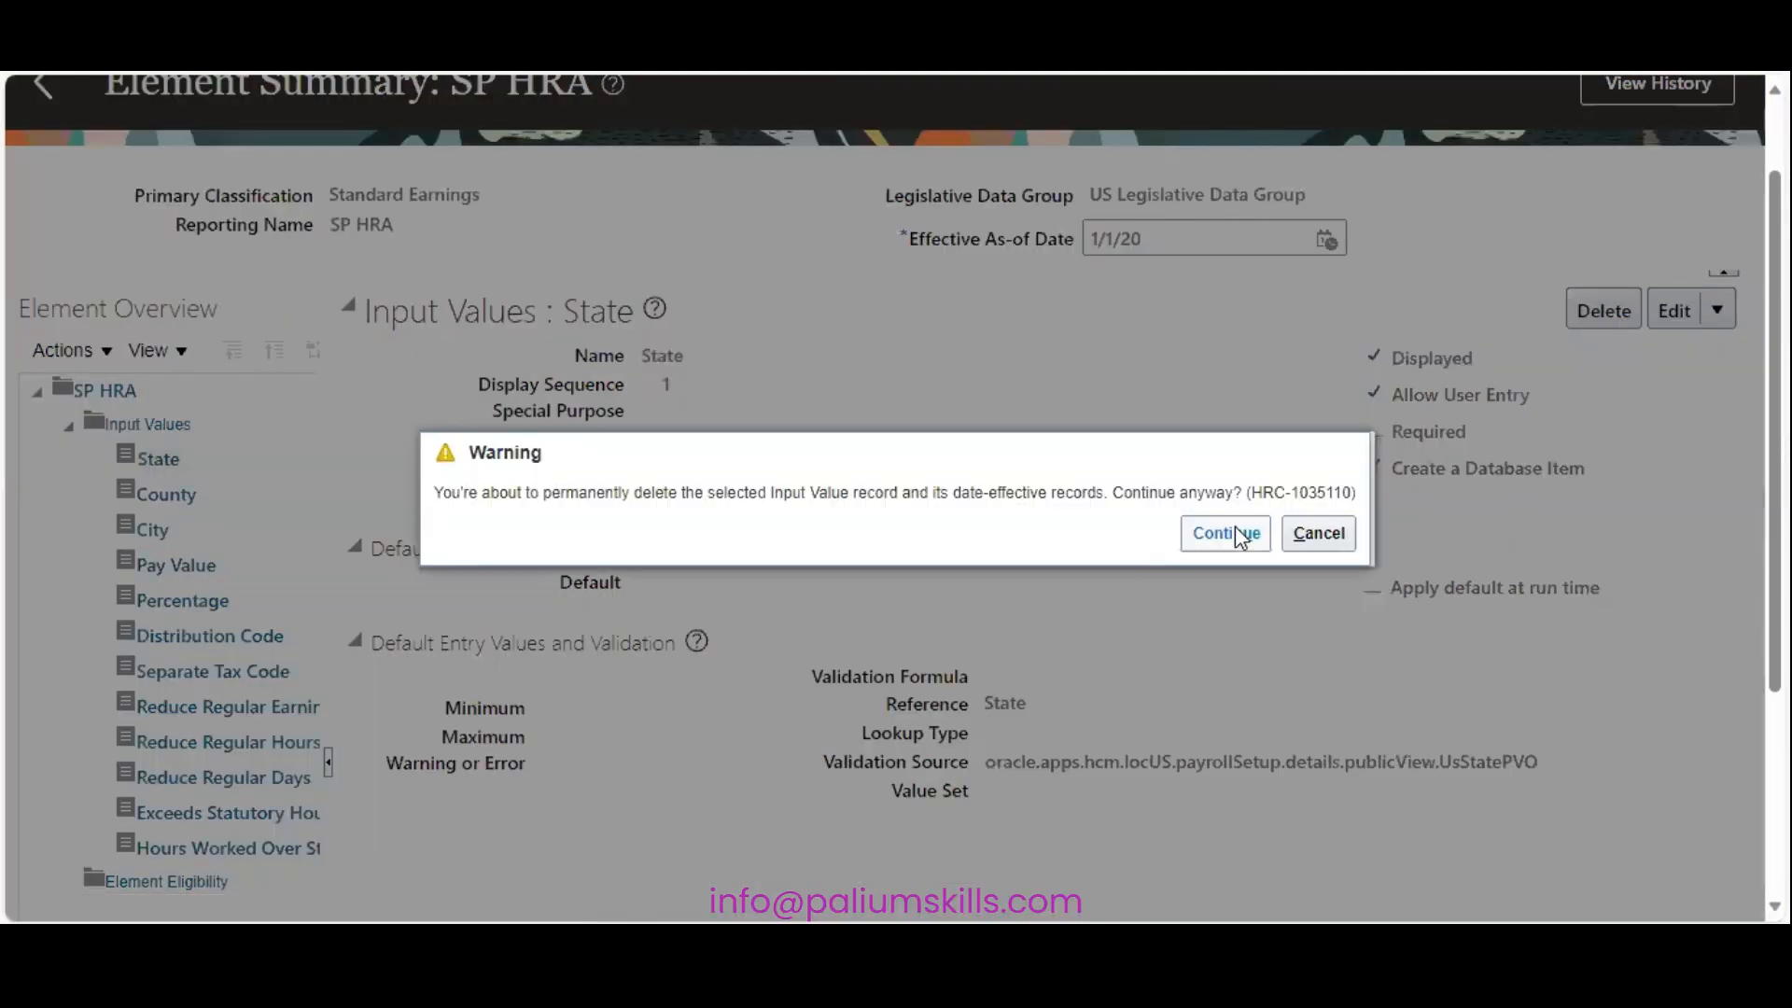
left_click(1235, 530)
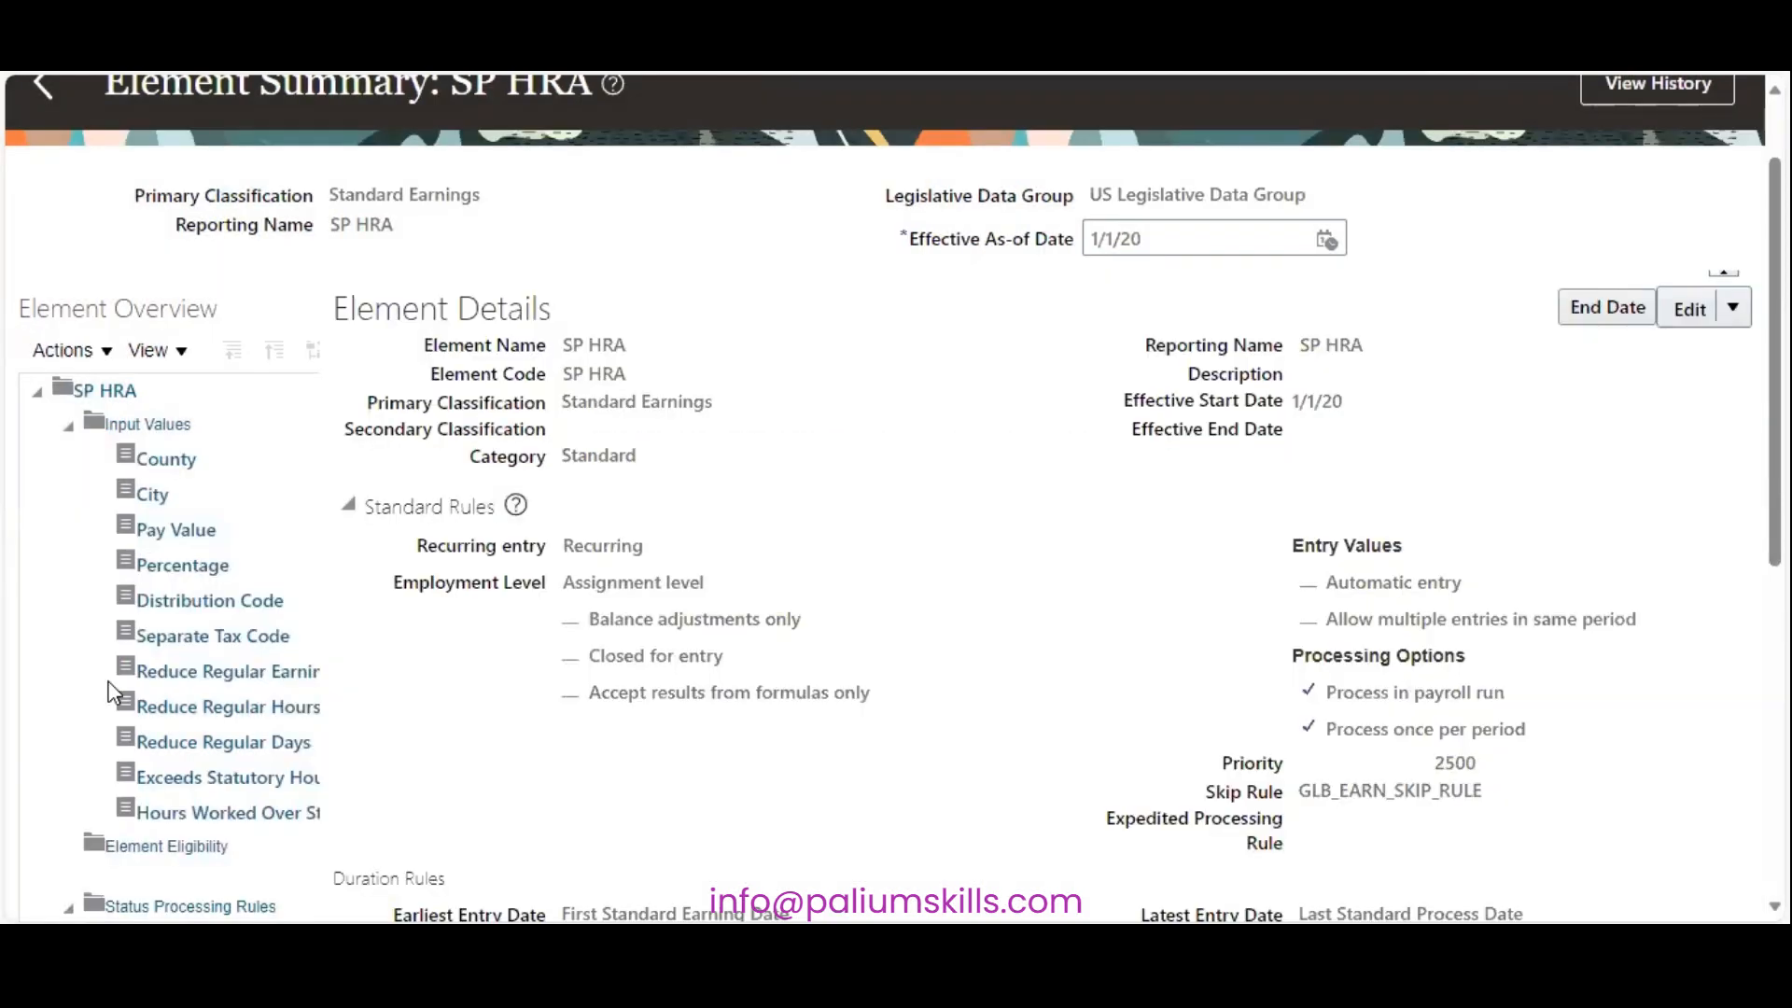
left_click(163, 459)
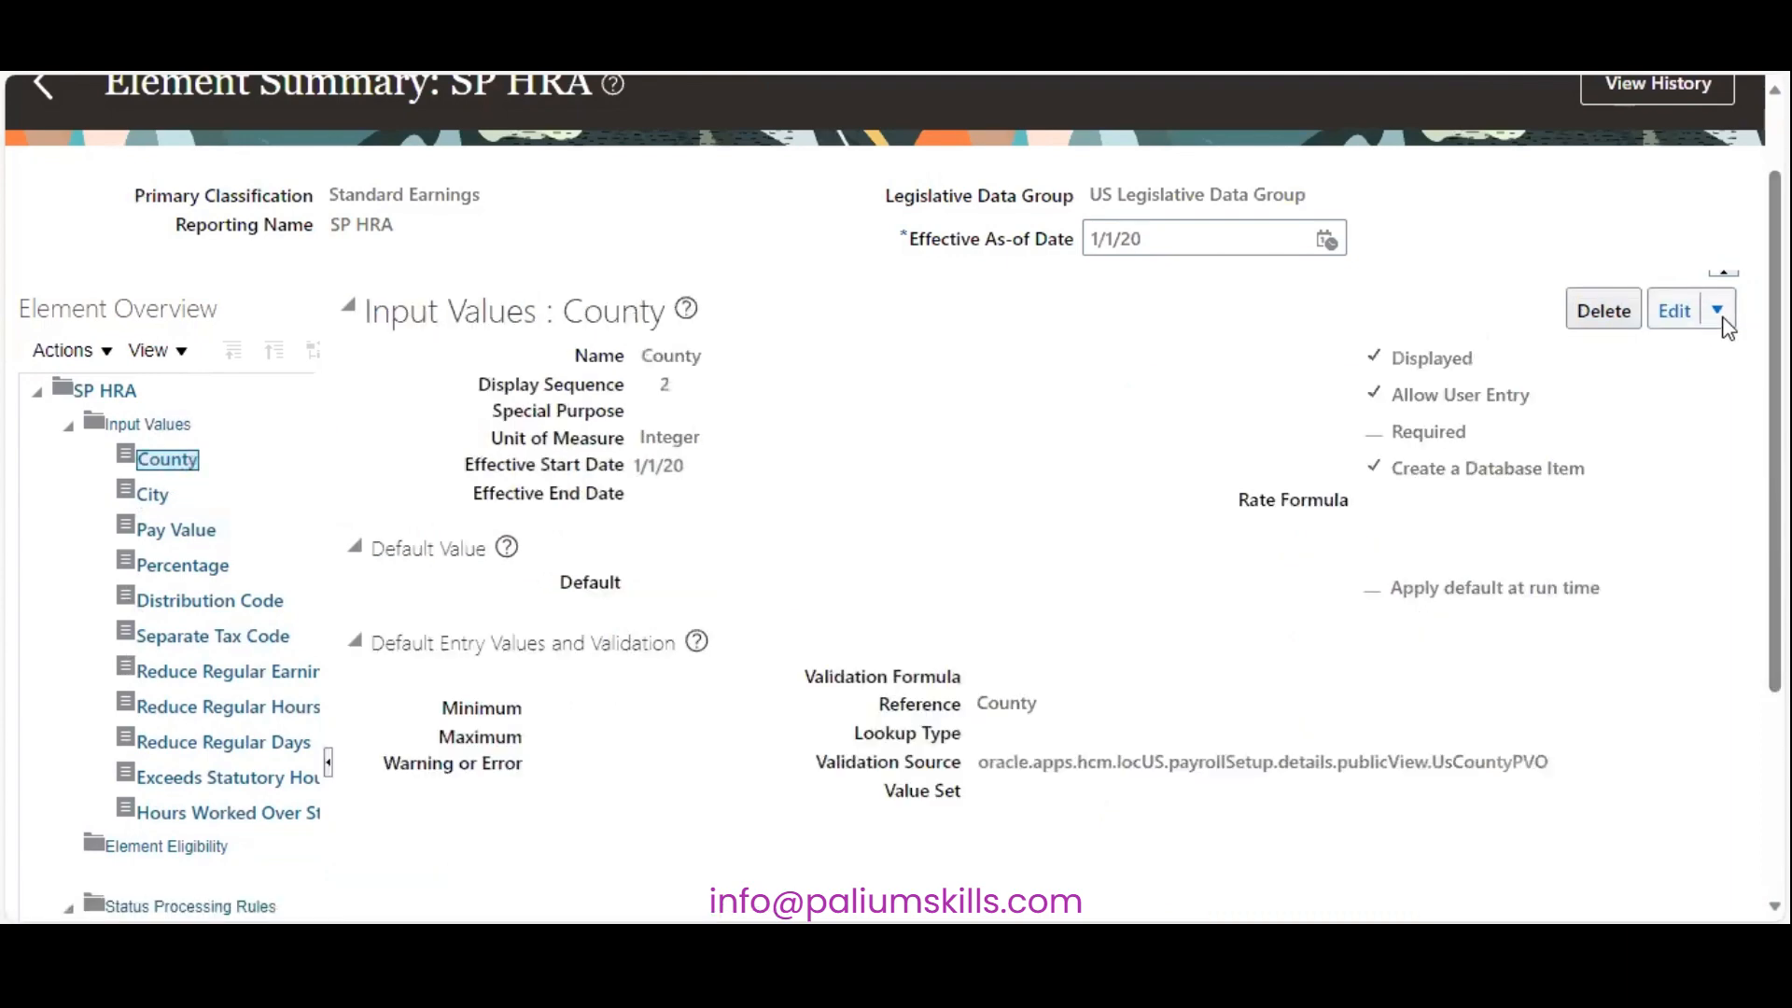
left_click(1607, 309)
left_click(1223, 533)
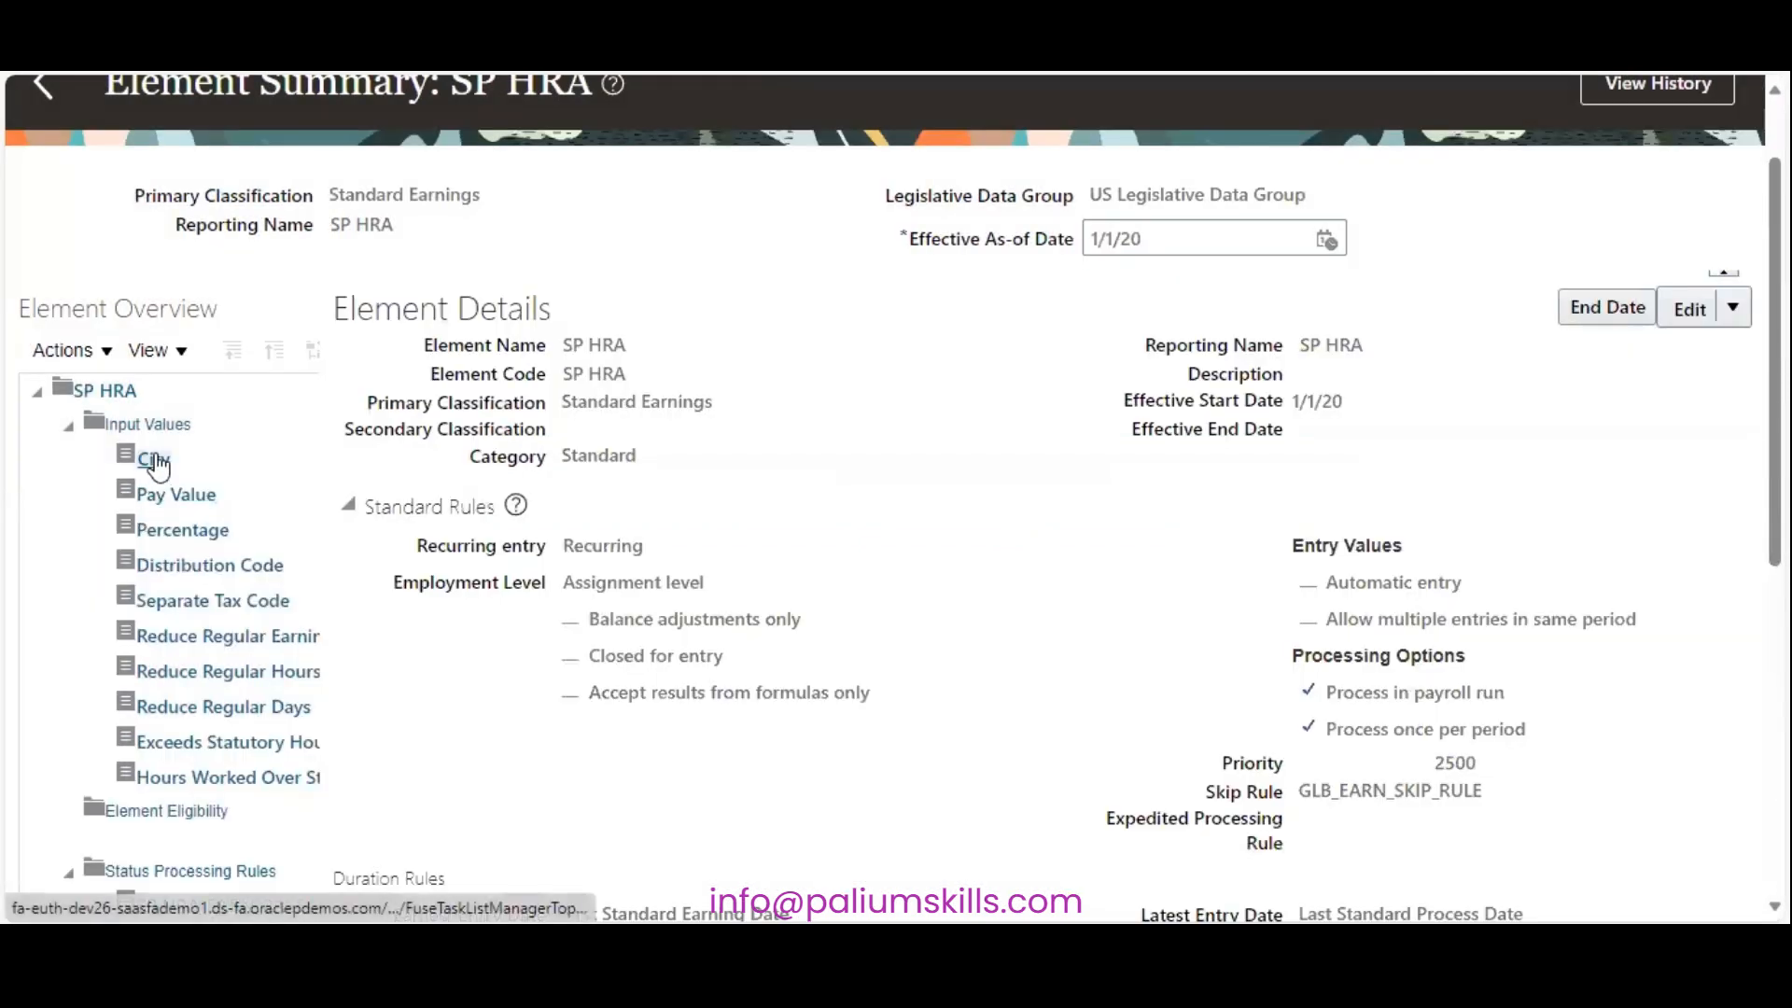
Step: Permanently delete the City and Distribution Code input values from the SP HRA element
left_click(155, 460)
left_click(1617, 318)
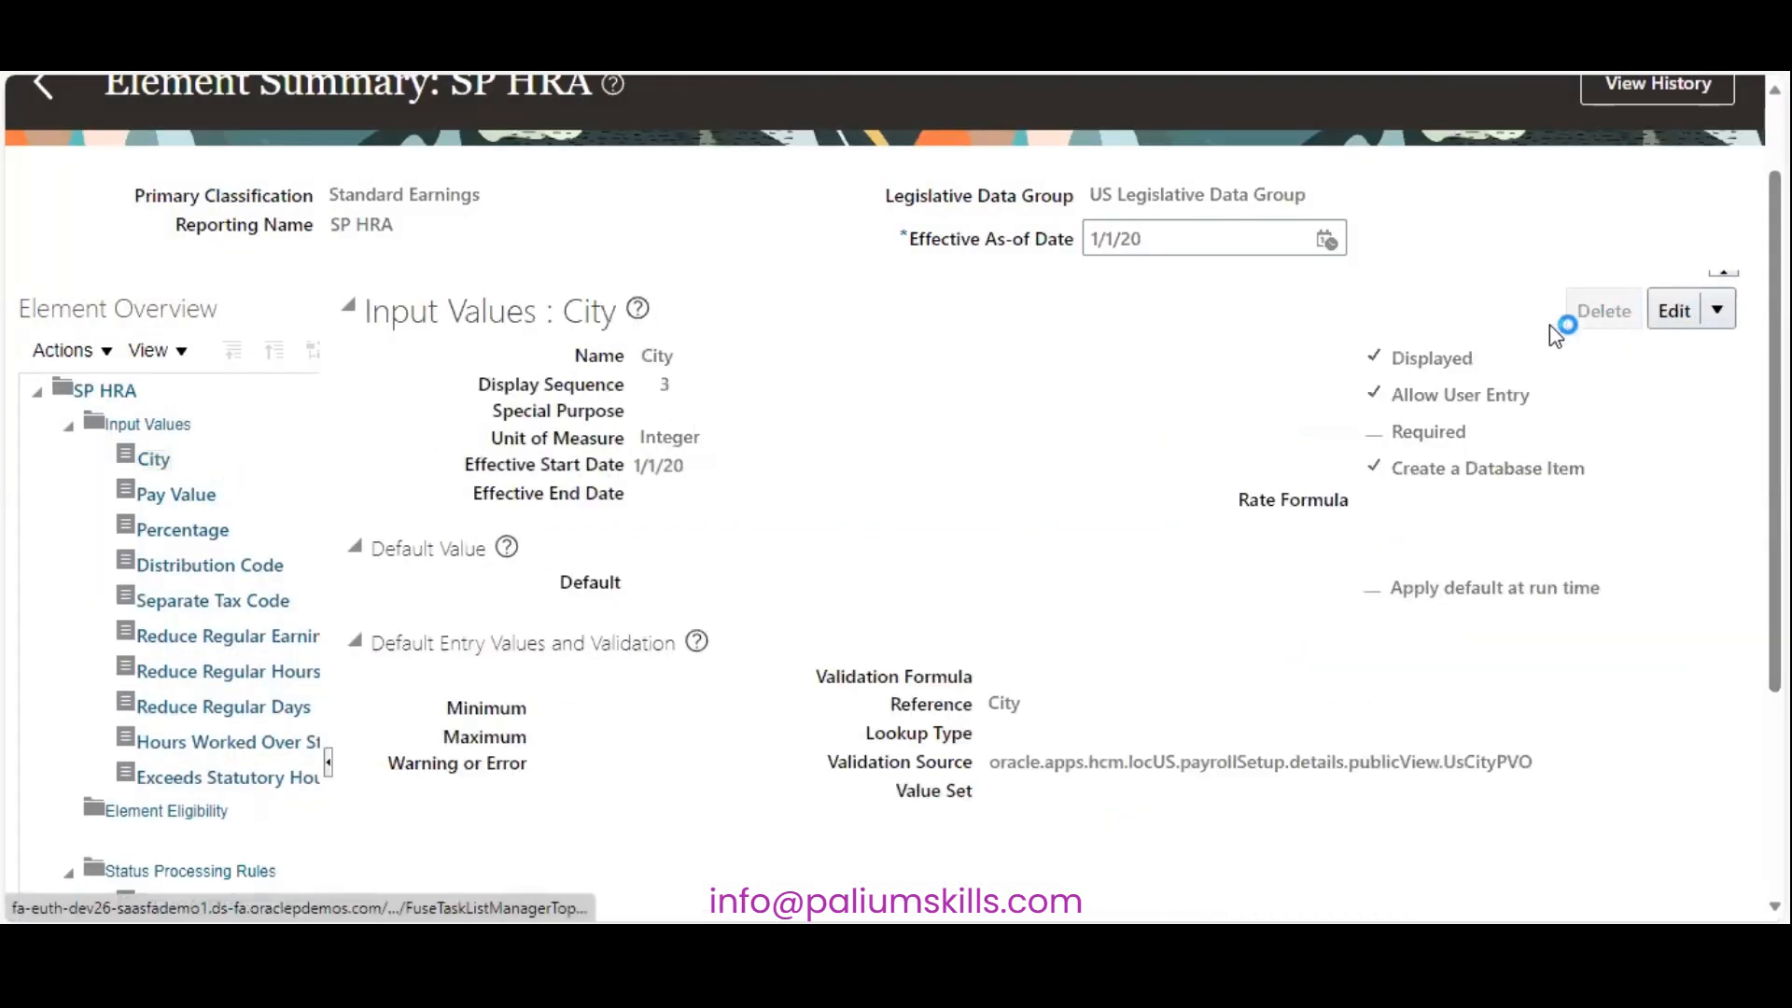
left_click(1226, 534)
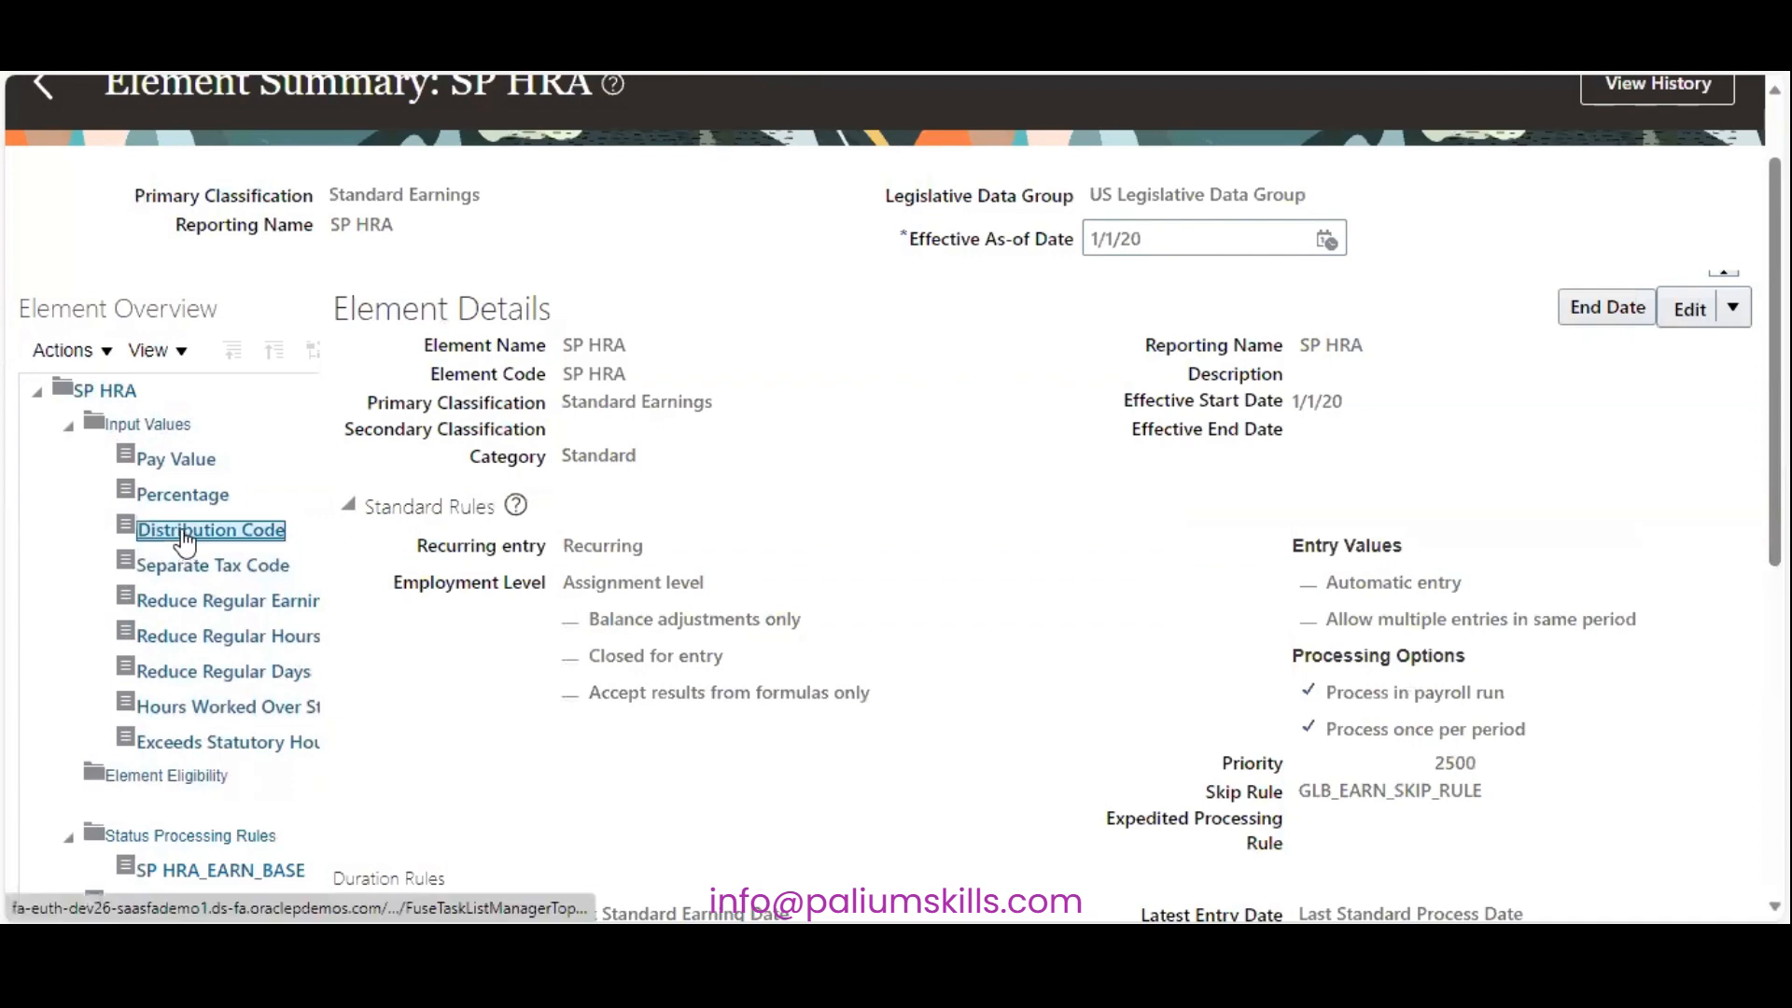
left_click(1596, 315)
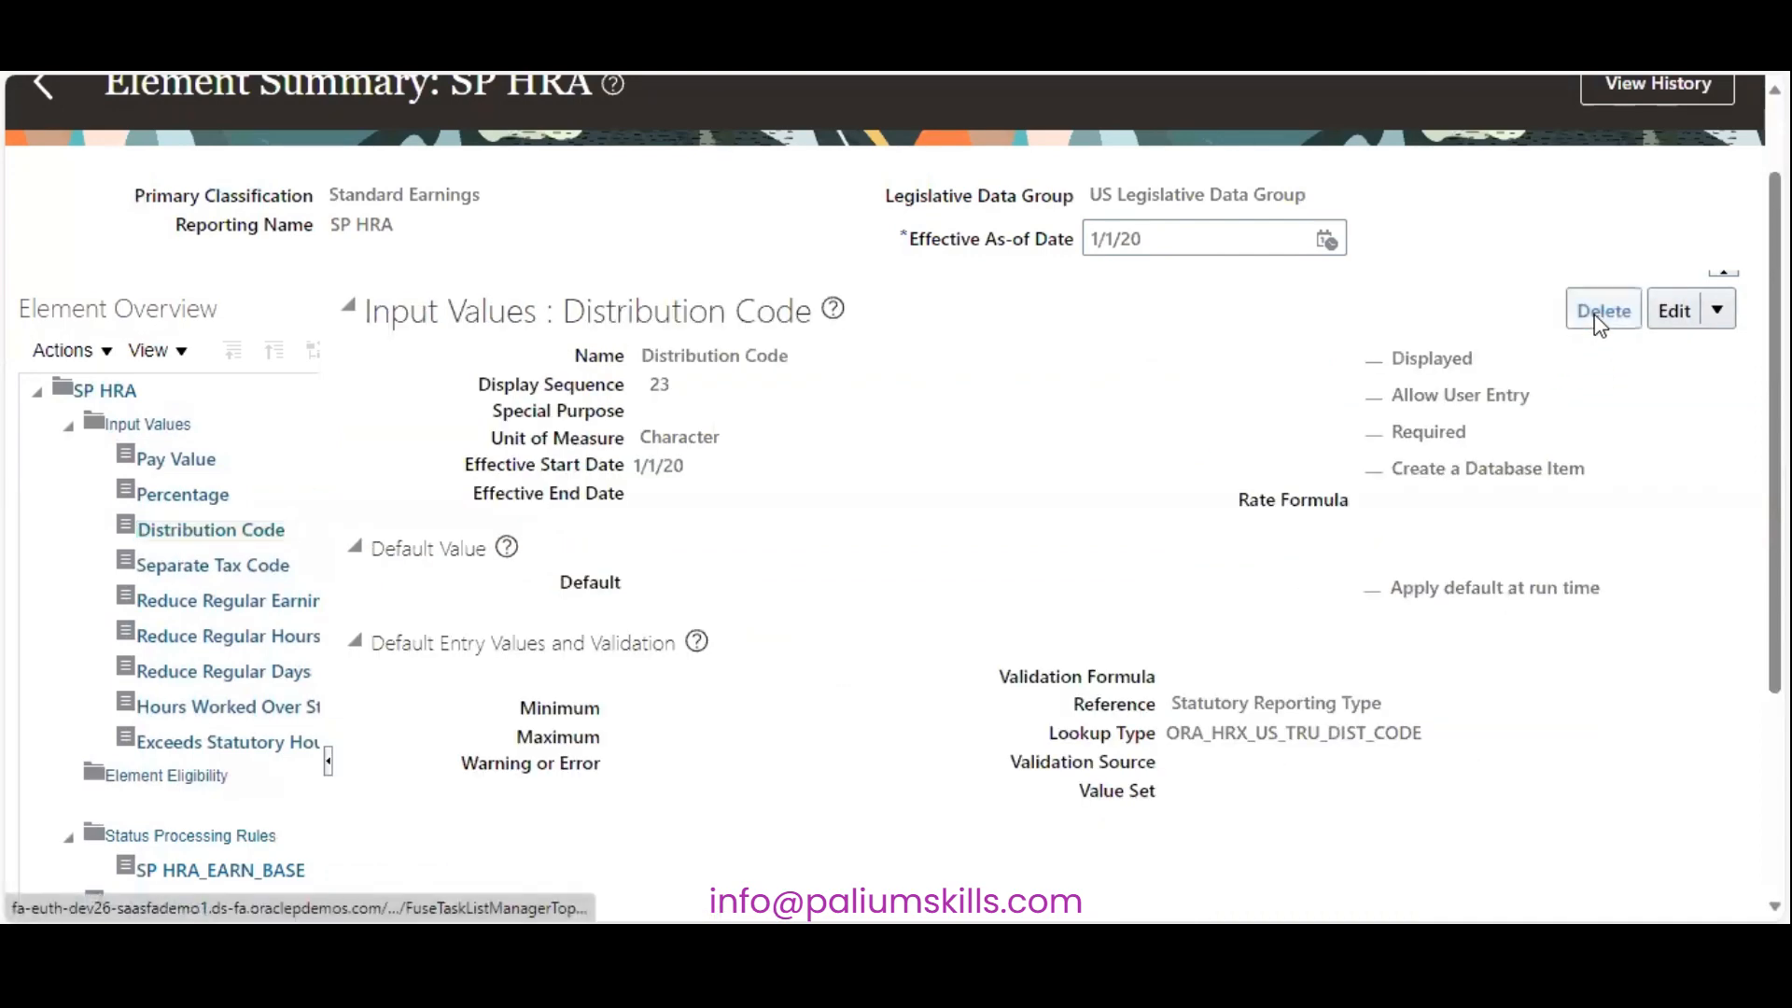
left_click(1226, 533)
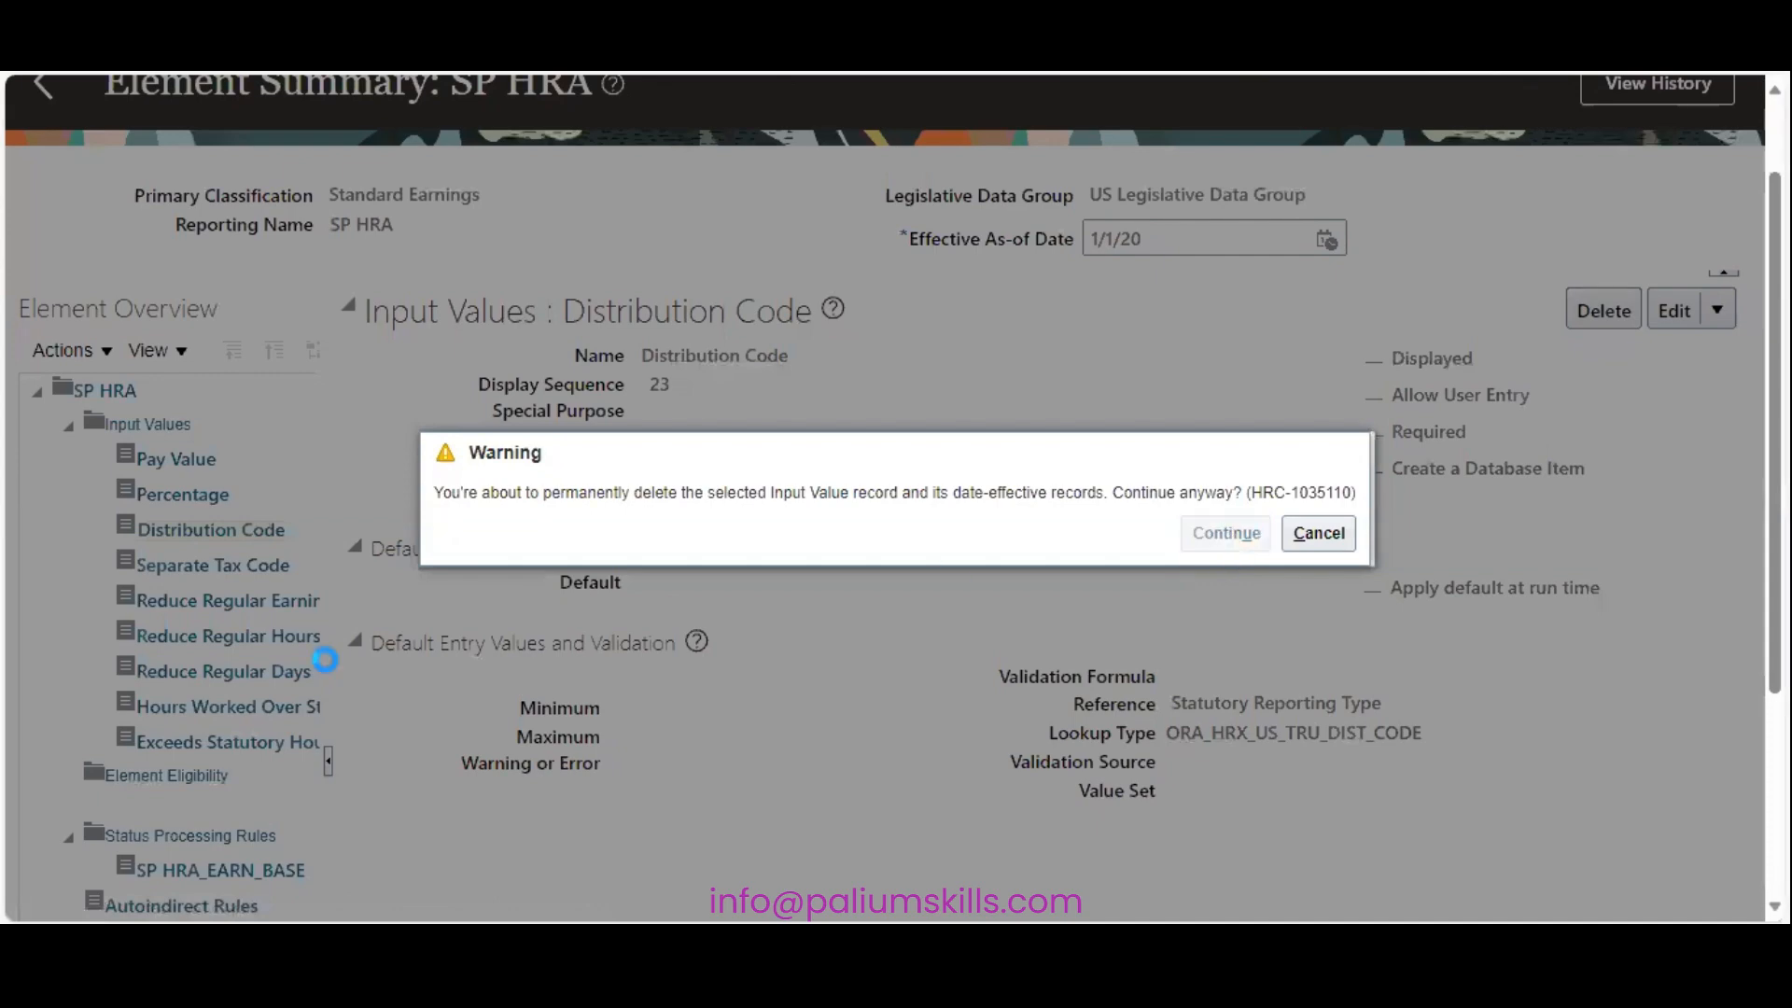
Step: Permanently delete the Separate Tax Code input value from the SP HRA element
left_click(232, 532)
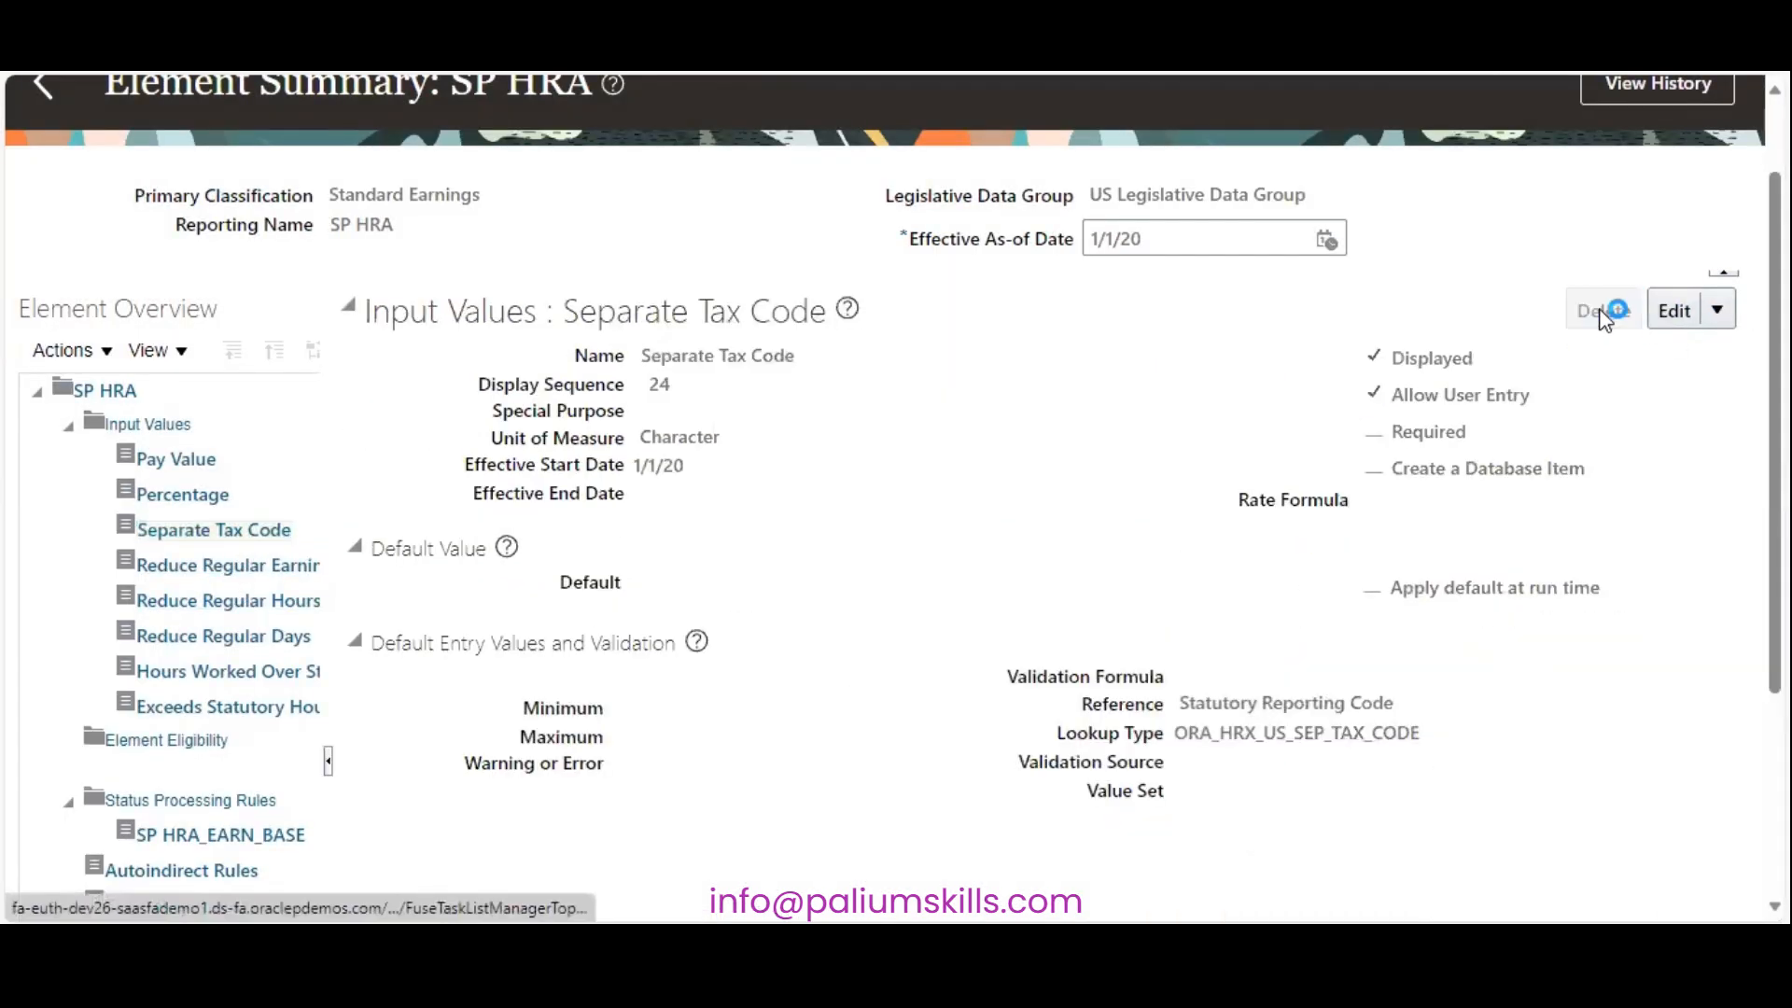
left_click(1603, 310)
left_click(1224, 533)
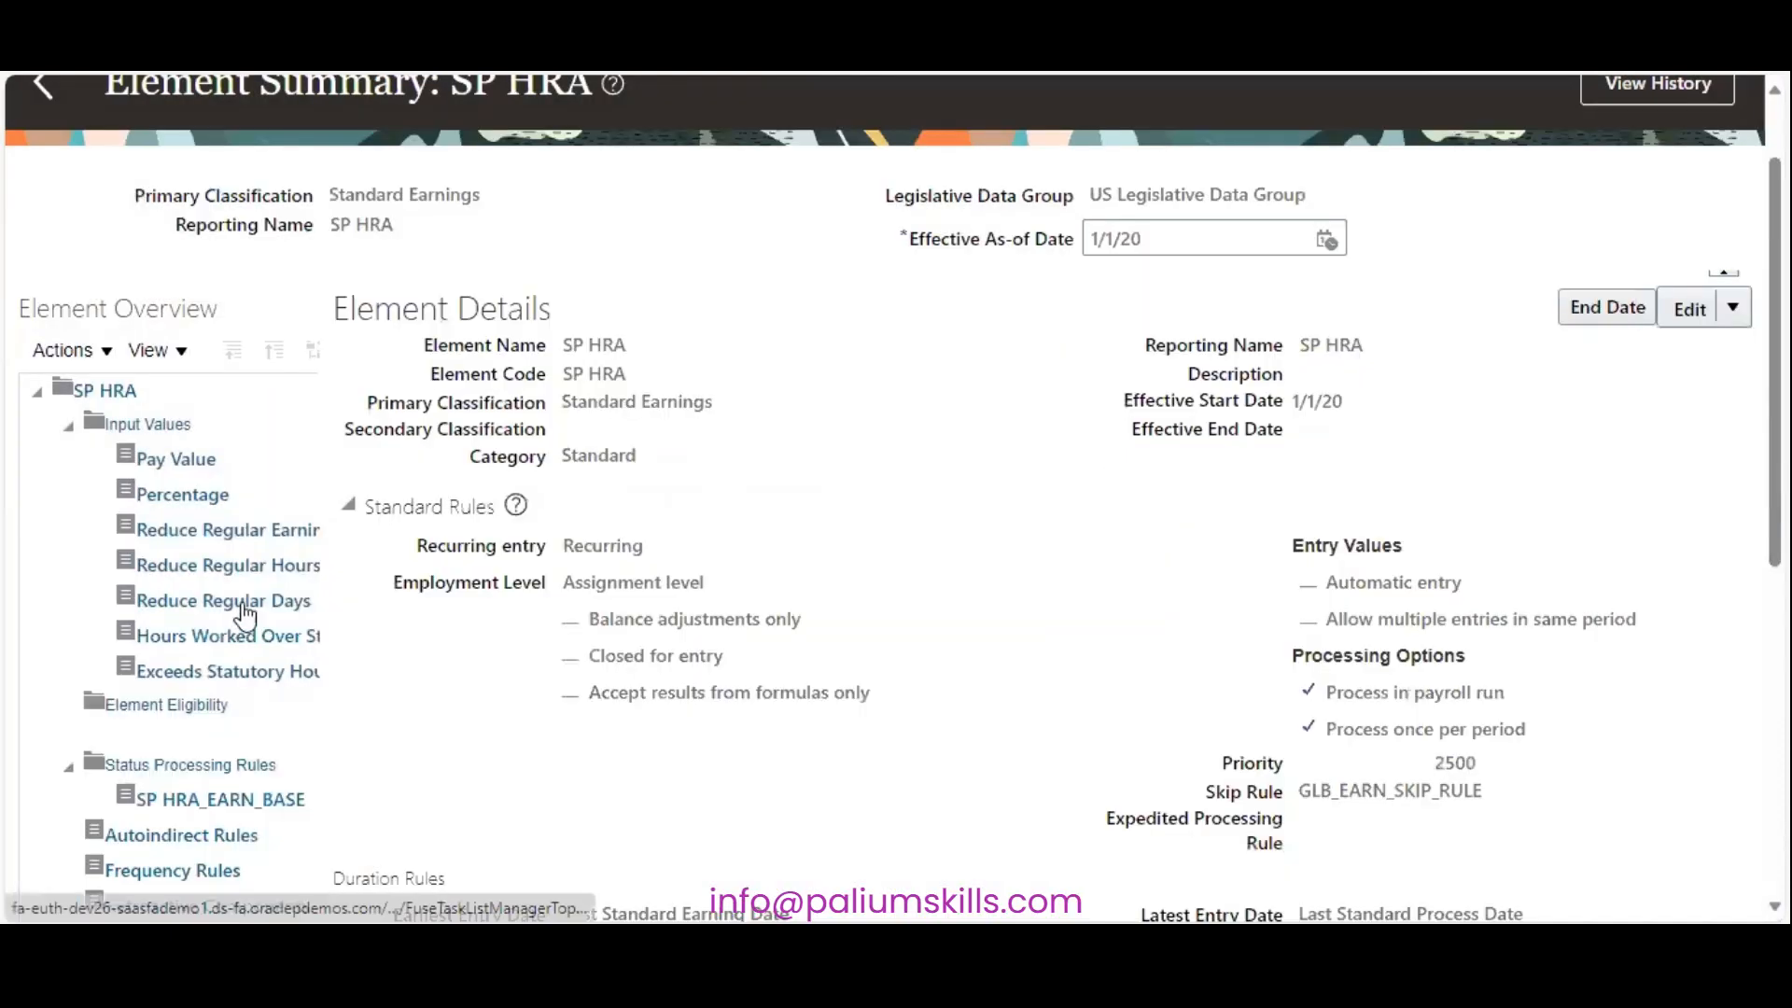
Step: Try to permanently delete the Reduce Regular Earnings input value from the SP HRA element
left_click(231, 532)
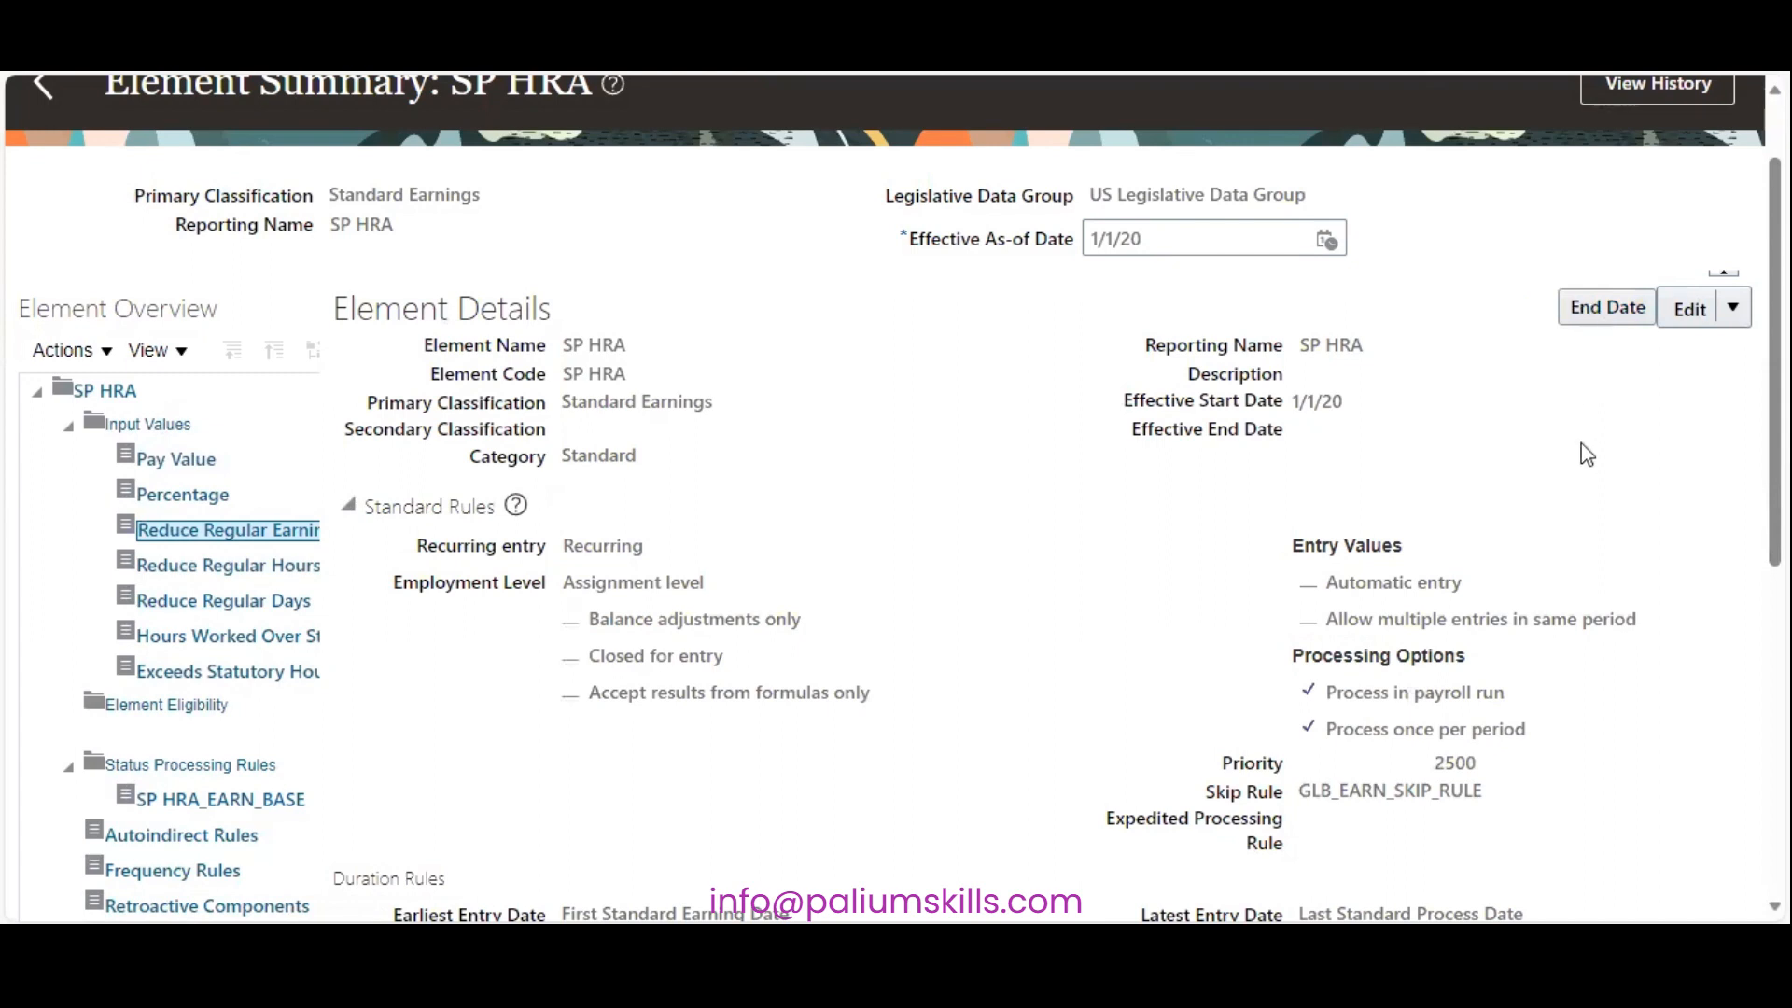
left_click(239, 530)
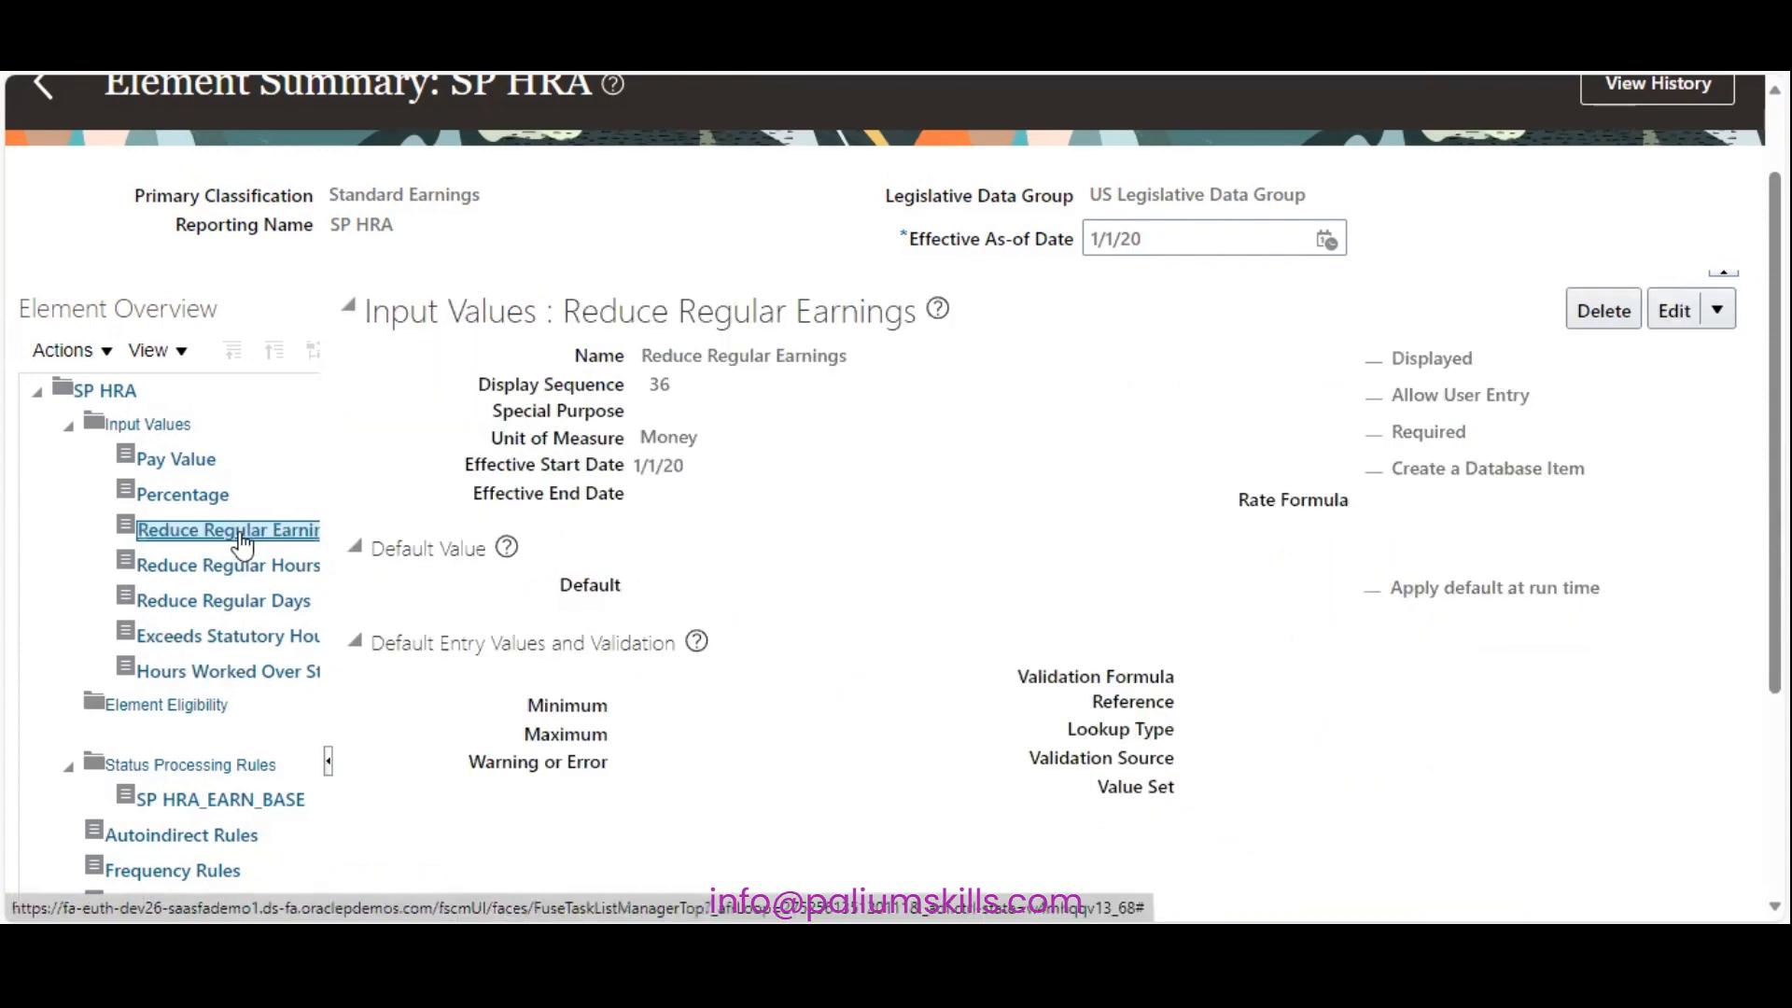
left_click(1601, 308)
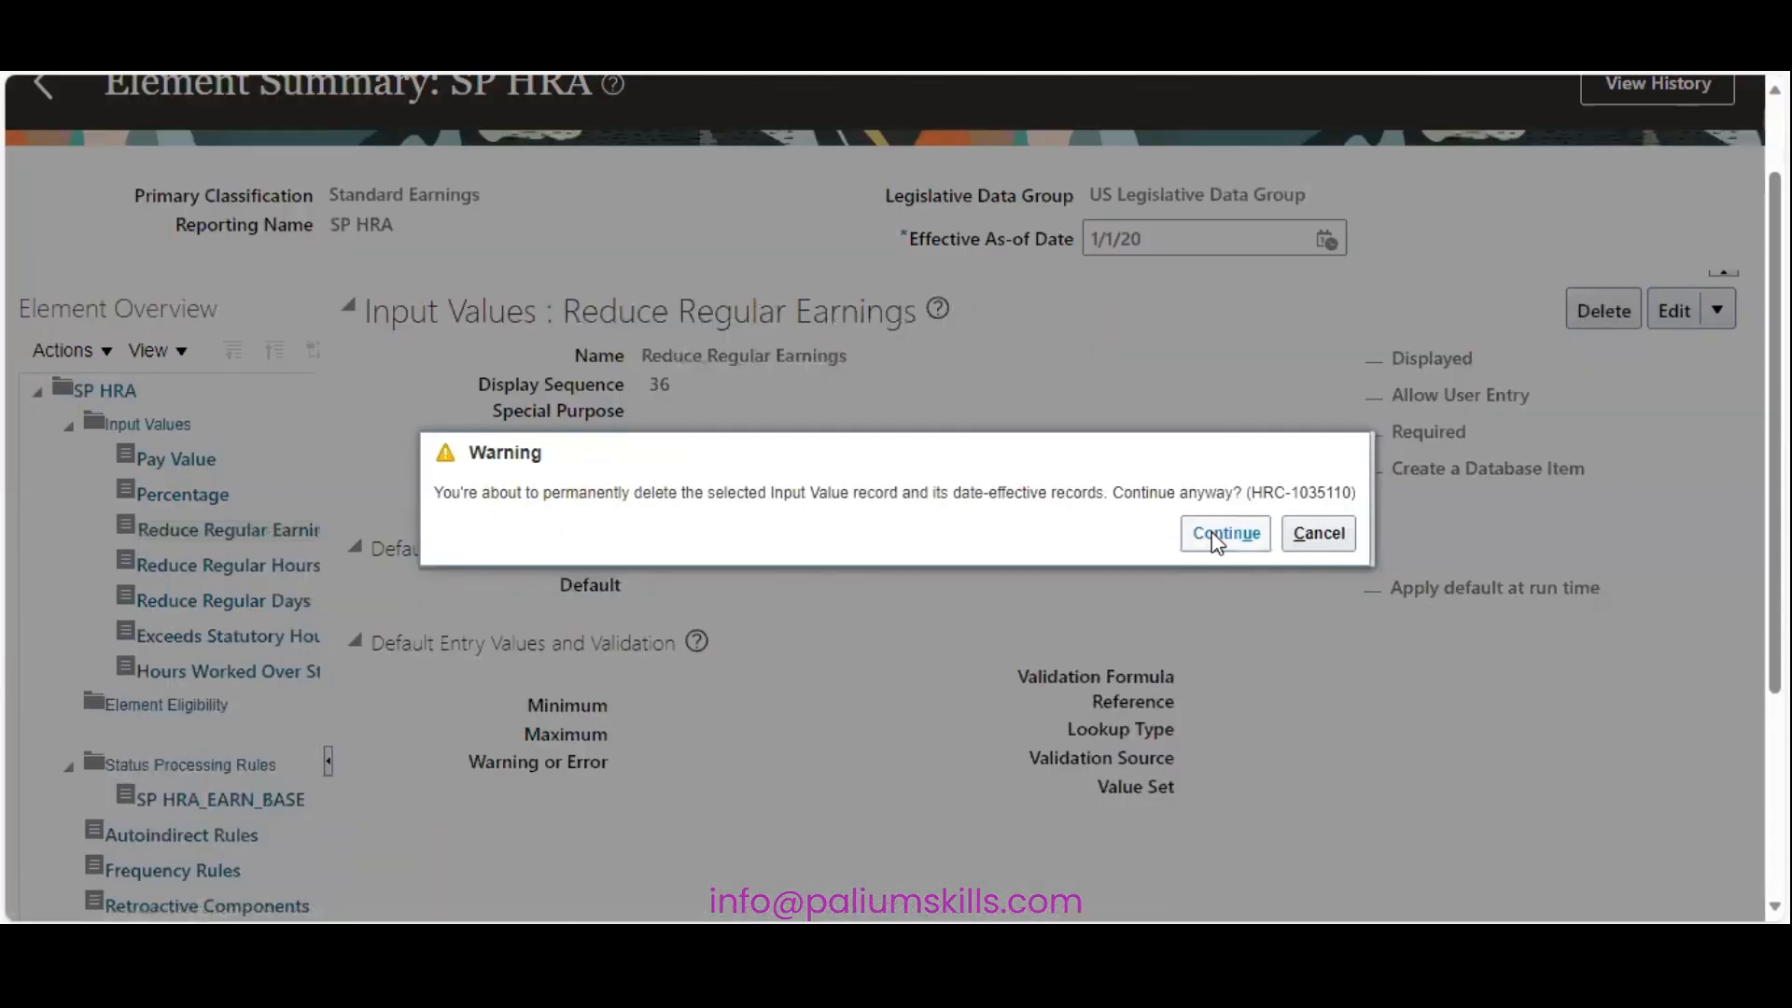
left_click(1217, 536)
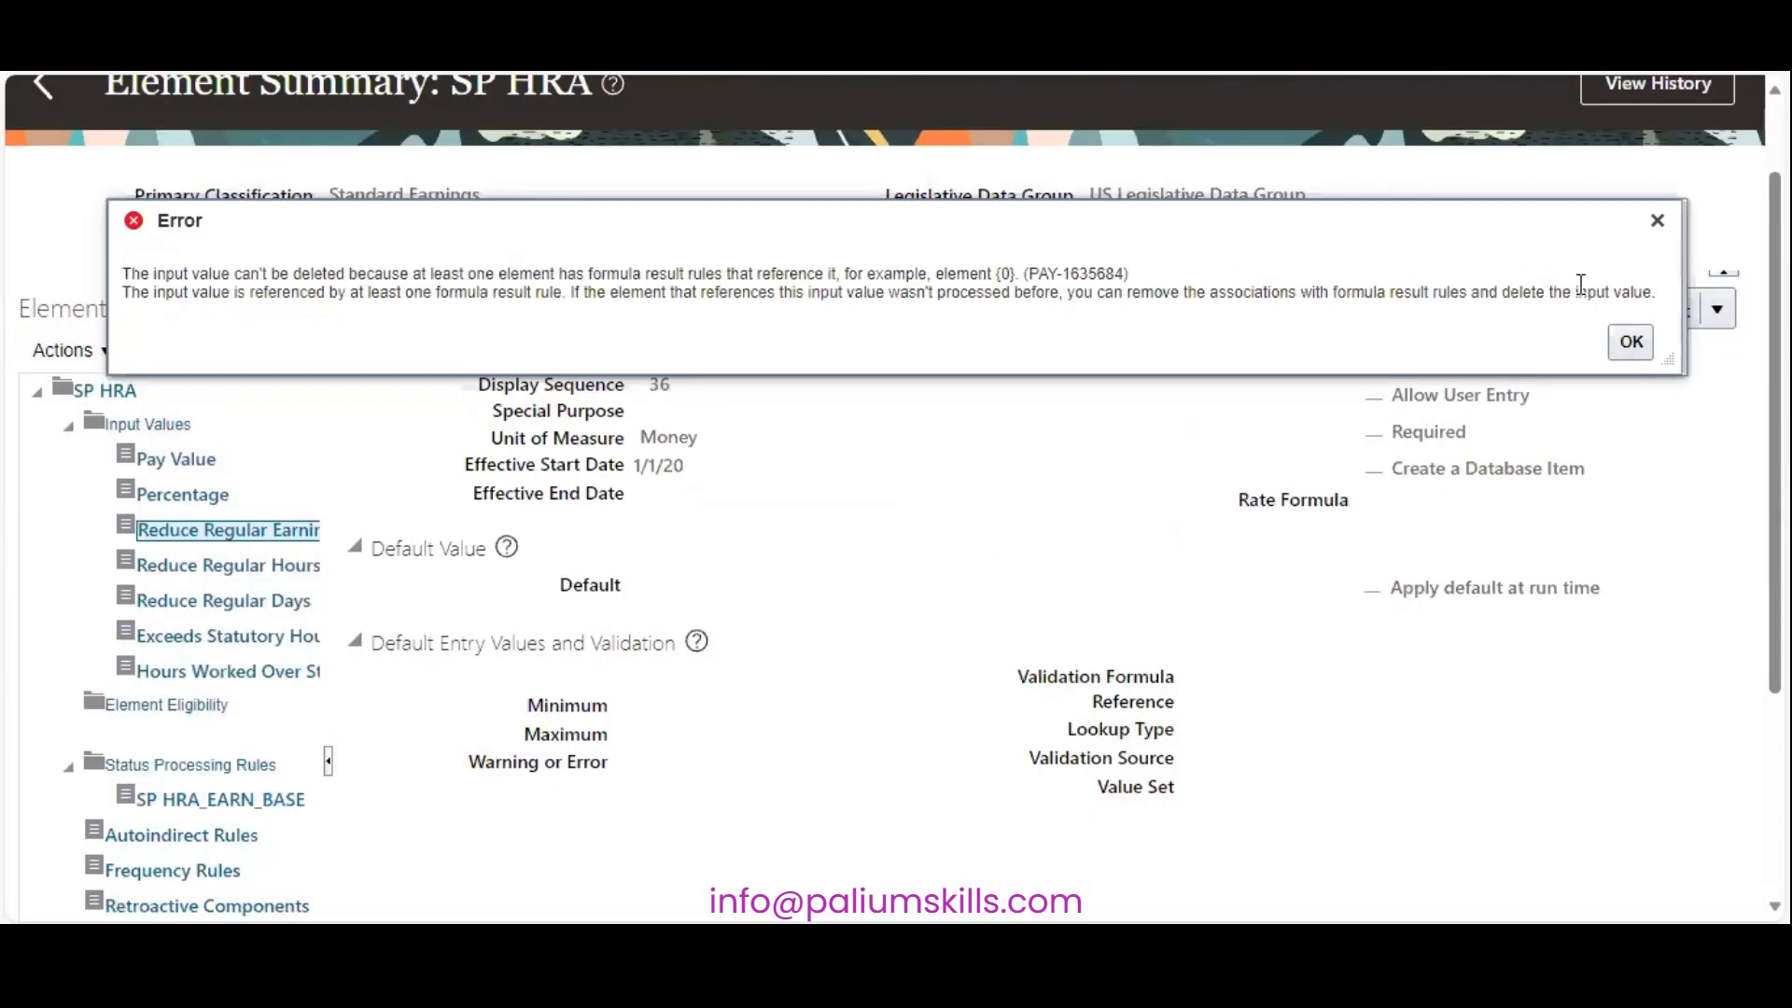
left_click(1631, 342)
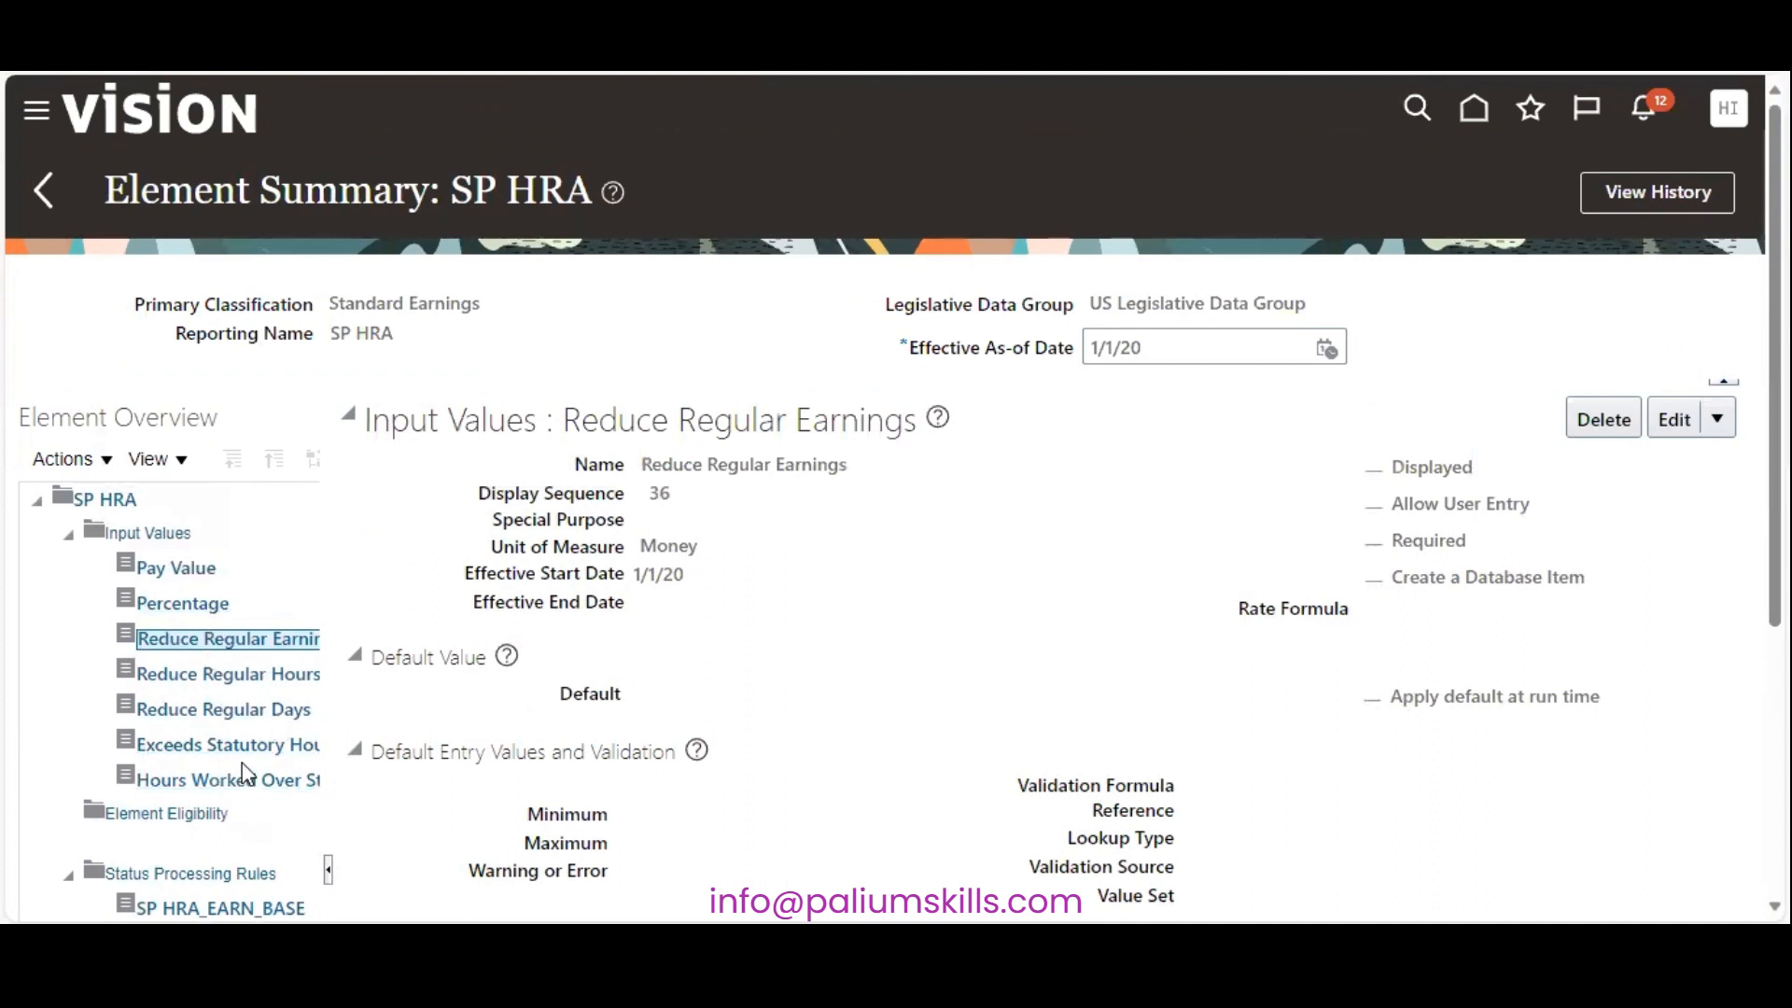
left_click(1715, 421)
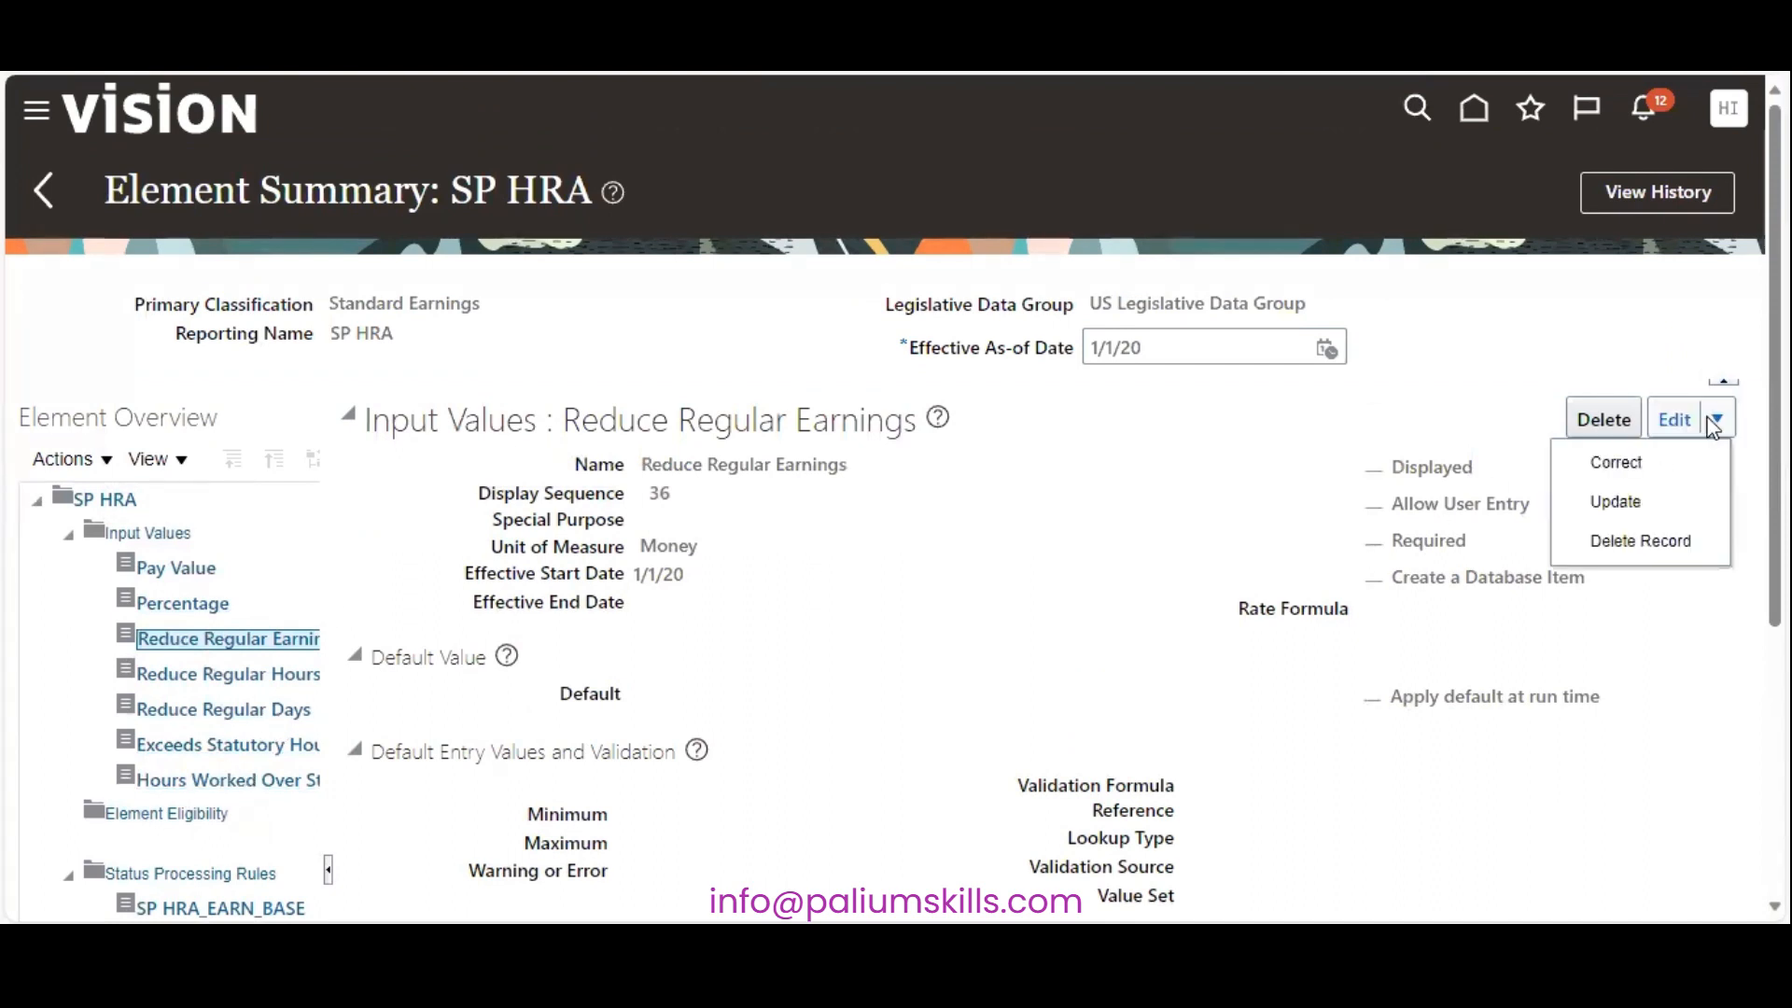
left_click(1669, 462)
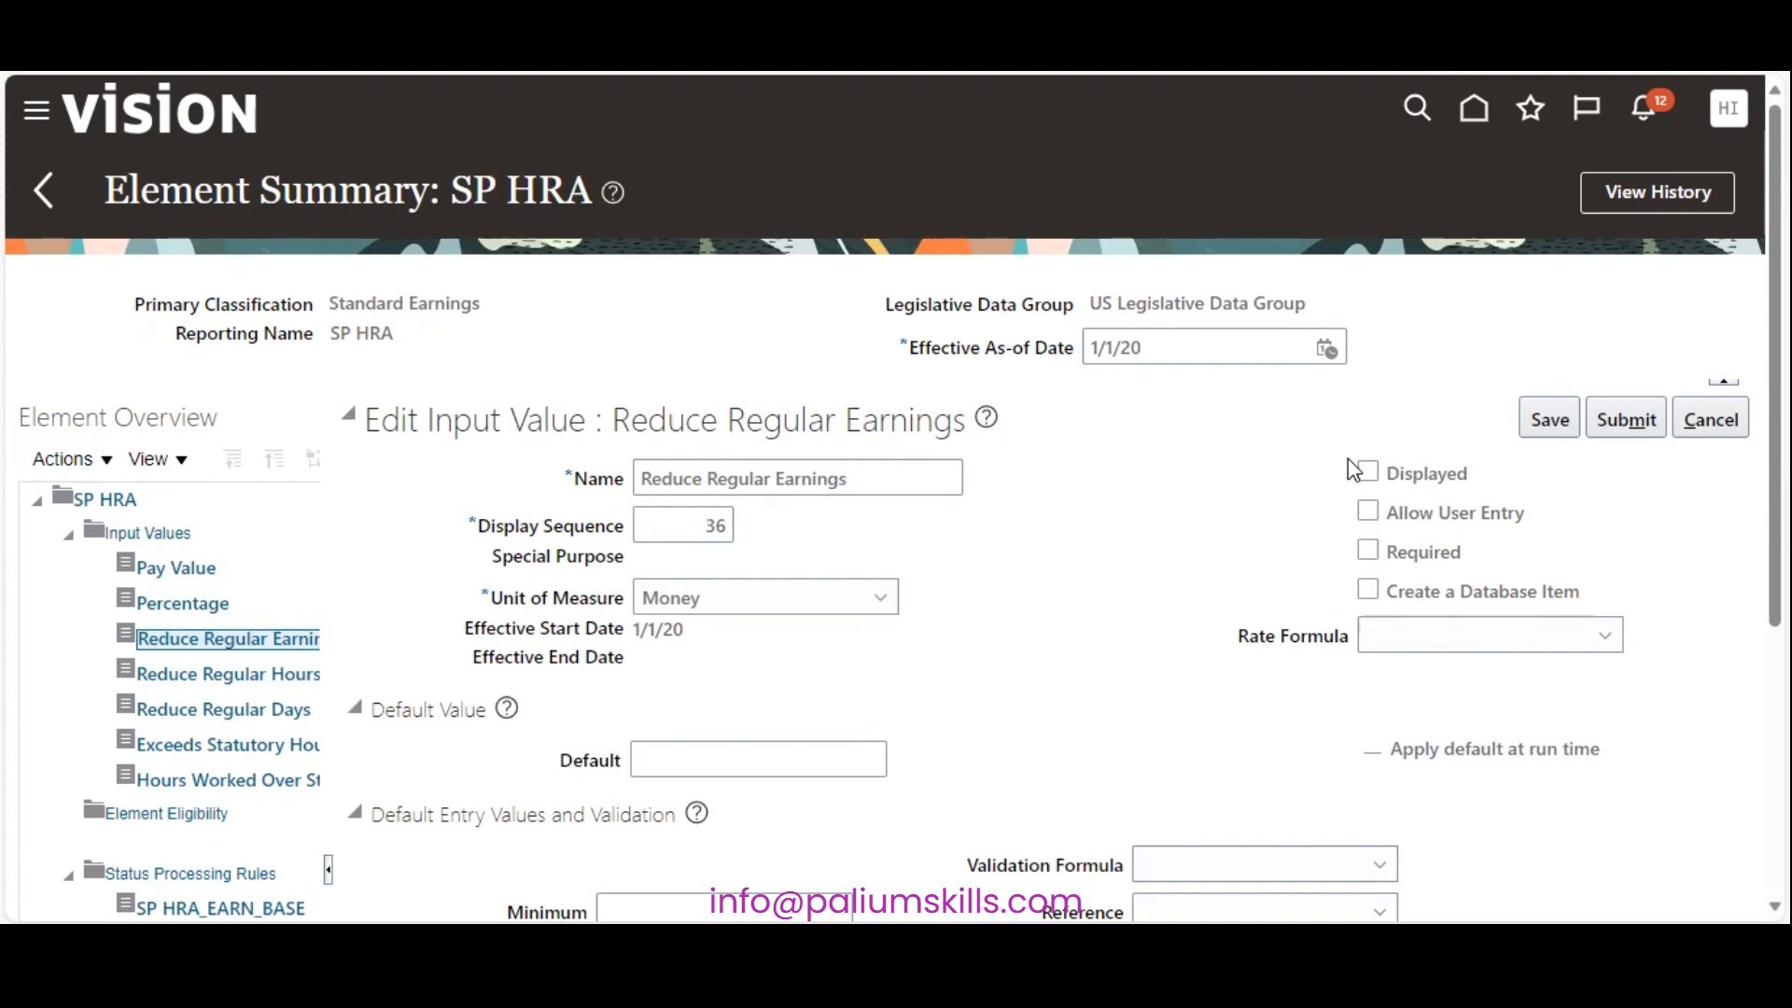
left_click(1727, 421)
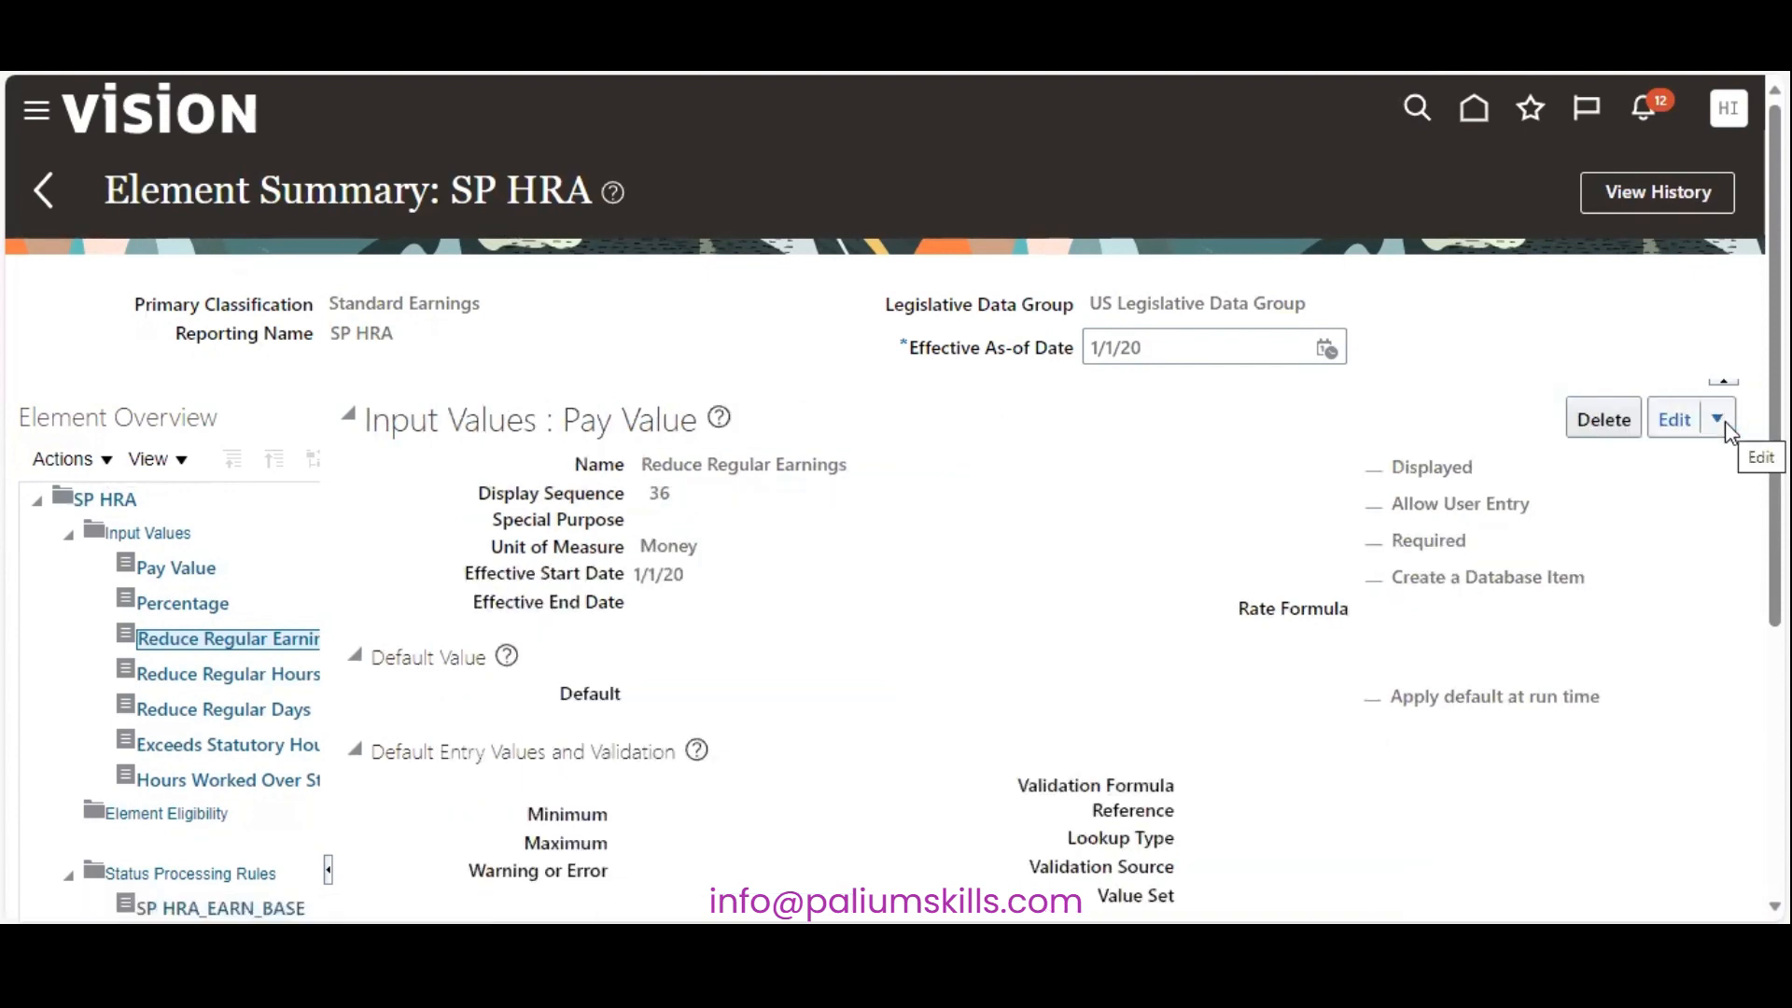
Step: Create and submit an element eligibility record named "sp-hra-all" for SP HRA, leaving all eligibility criteria blank
scroll(893, 499, "down", 4)
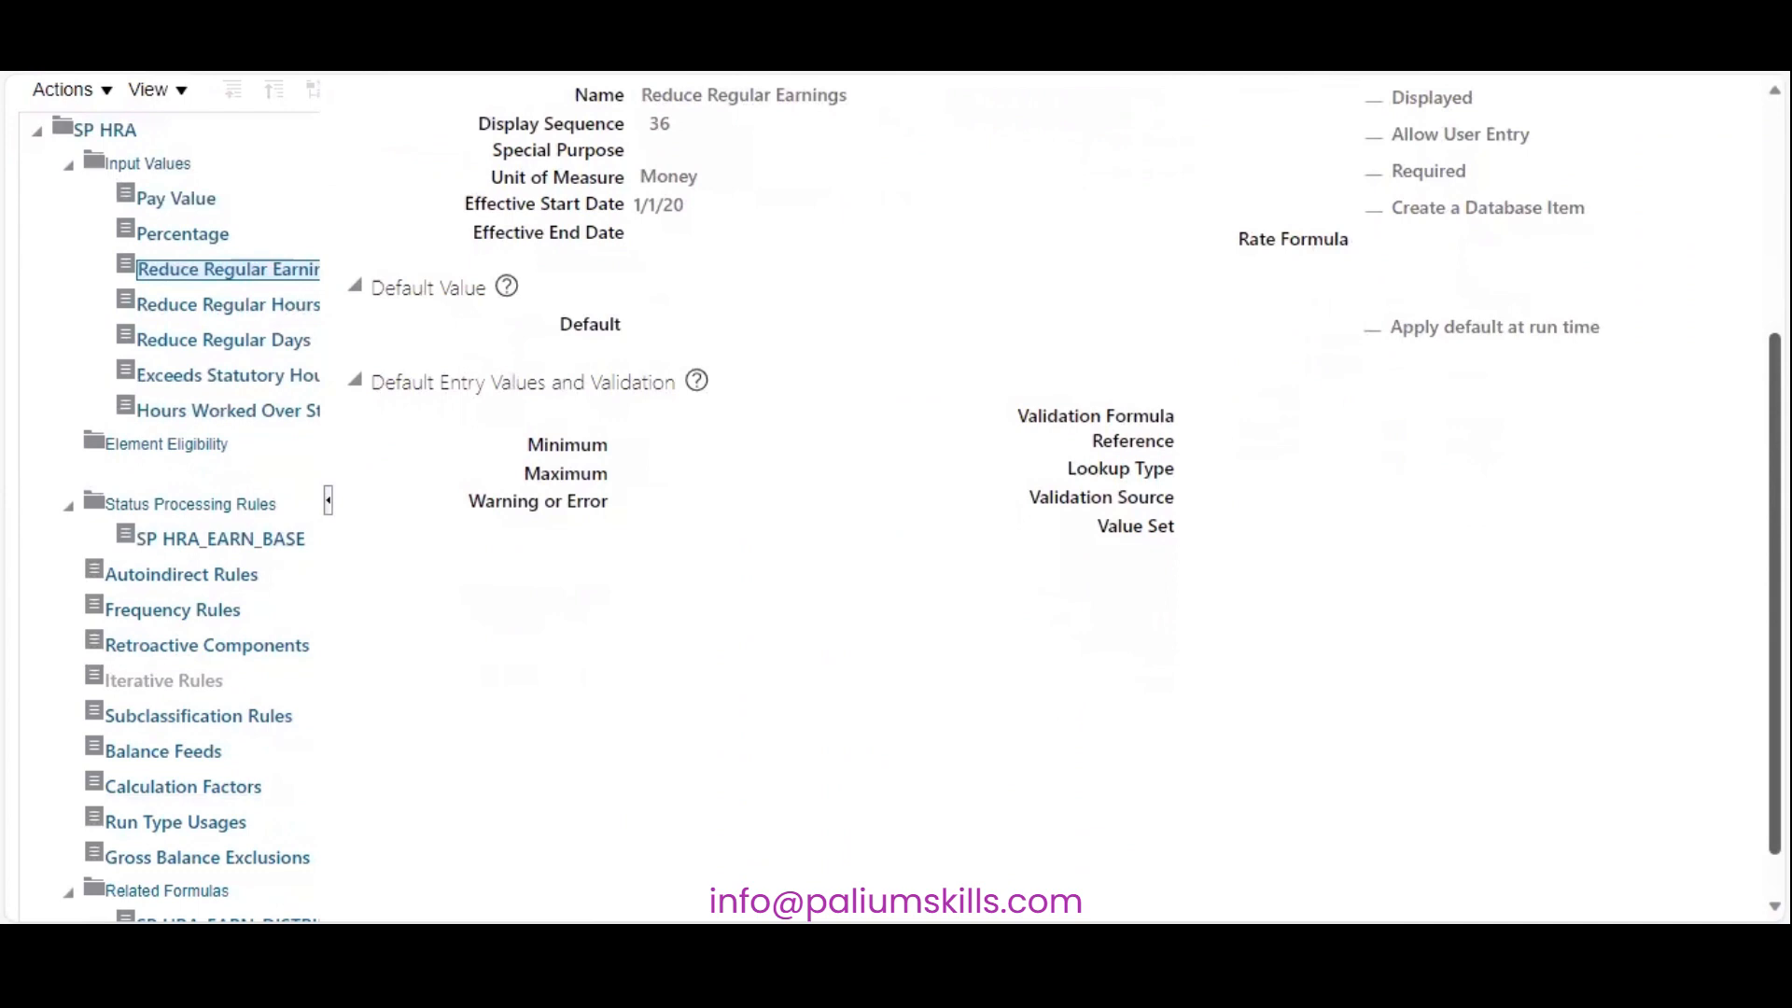
left_click(171, 445)
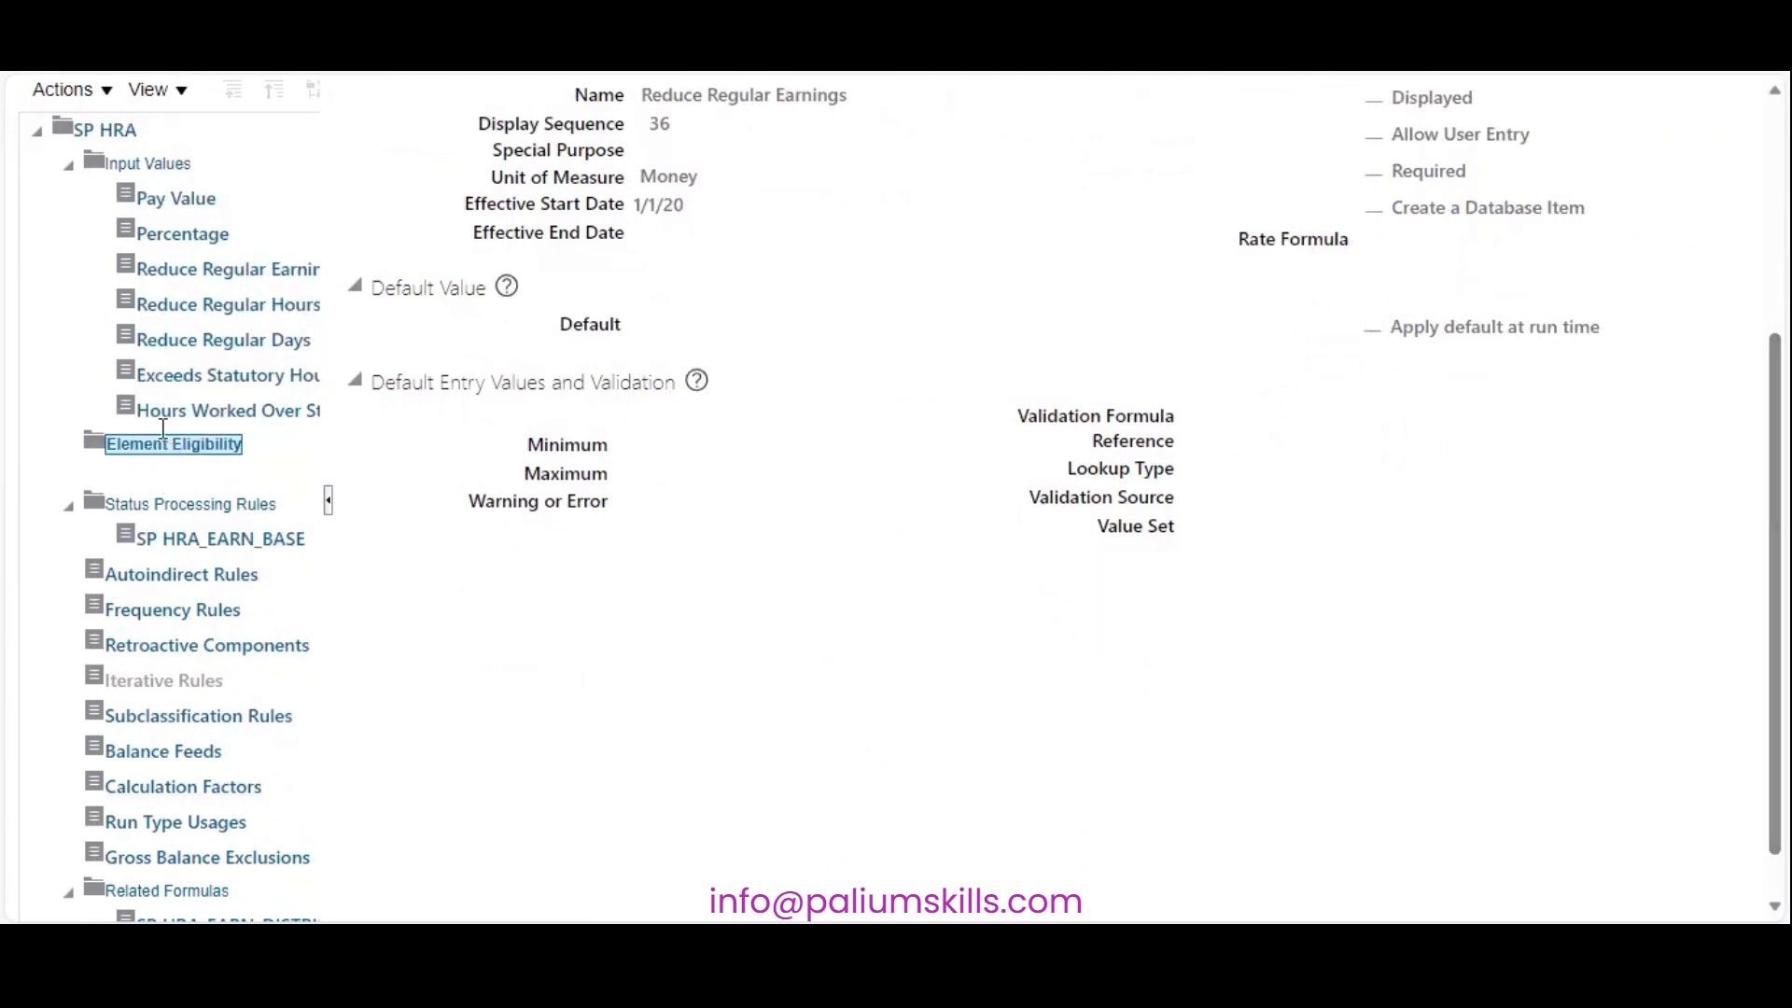
left_click(76, 94)
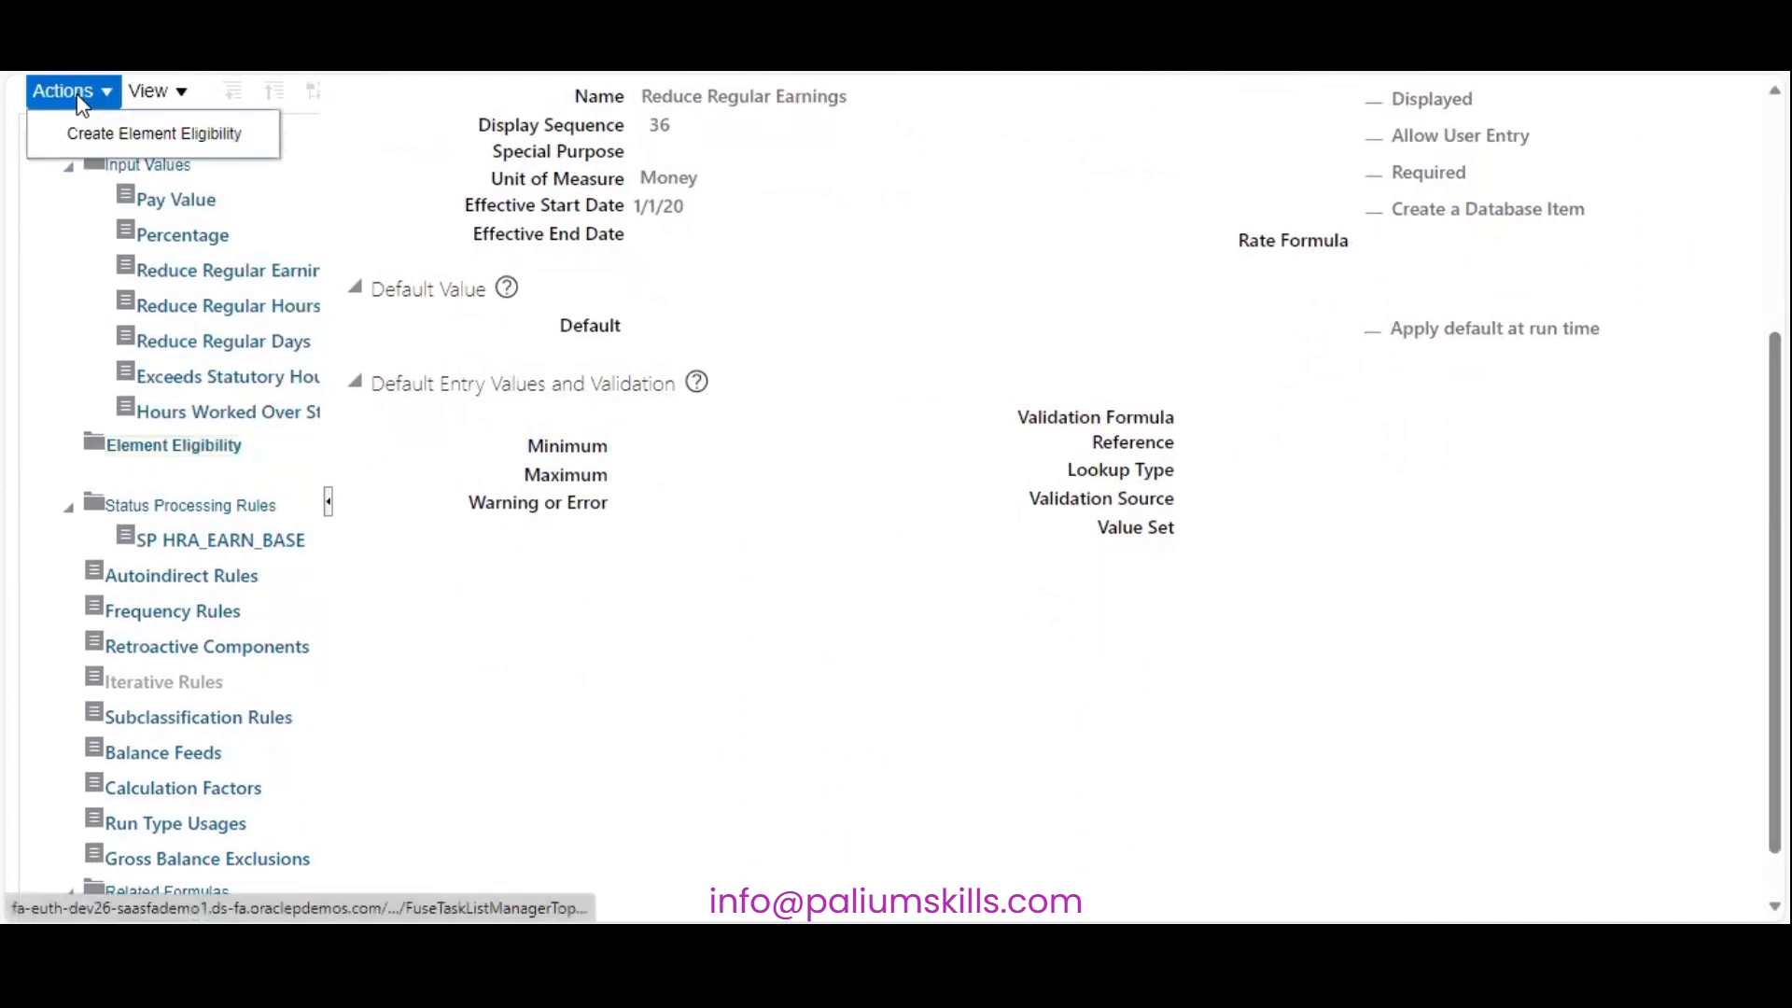
left_click(108, 138)
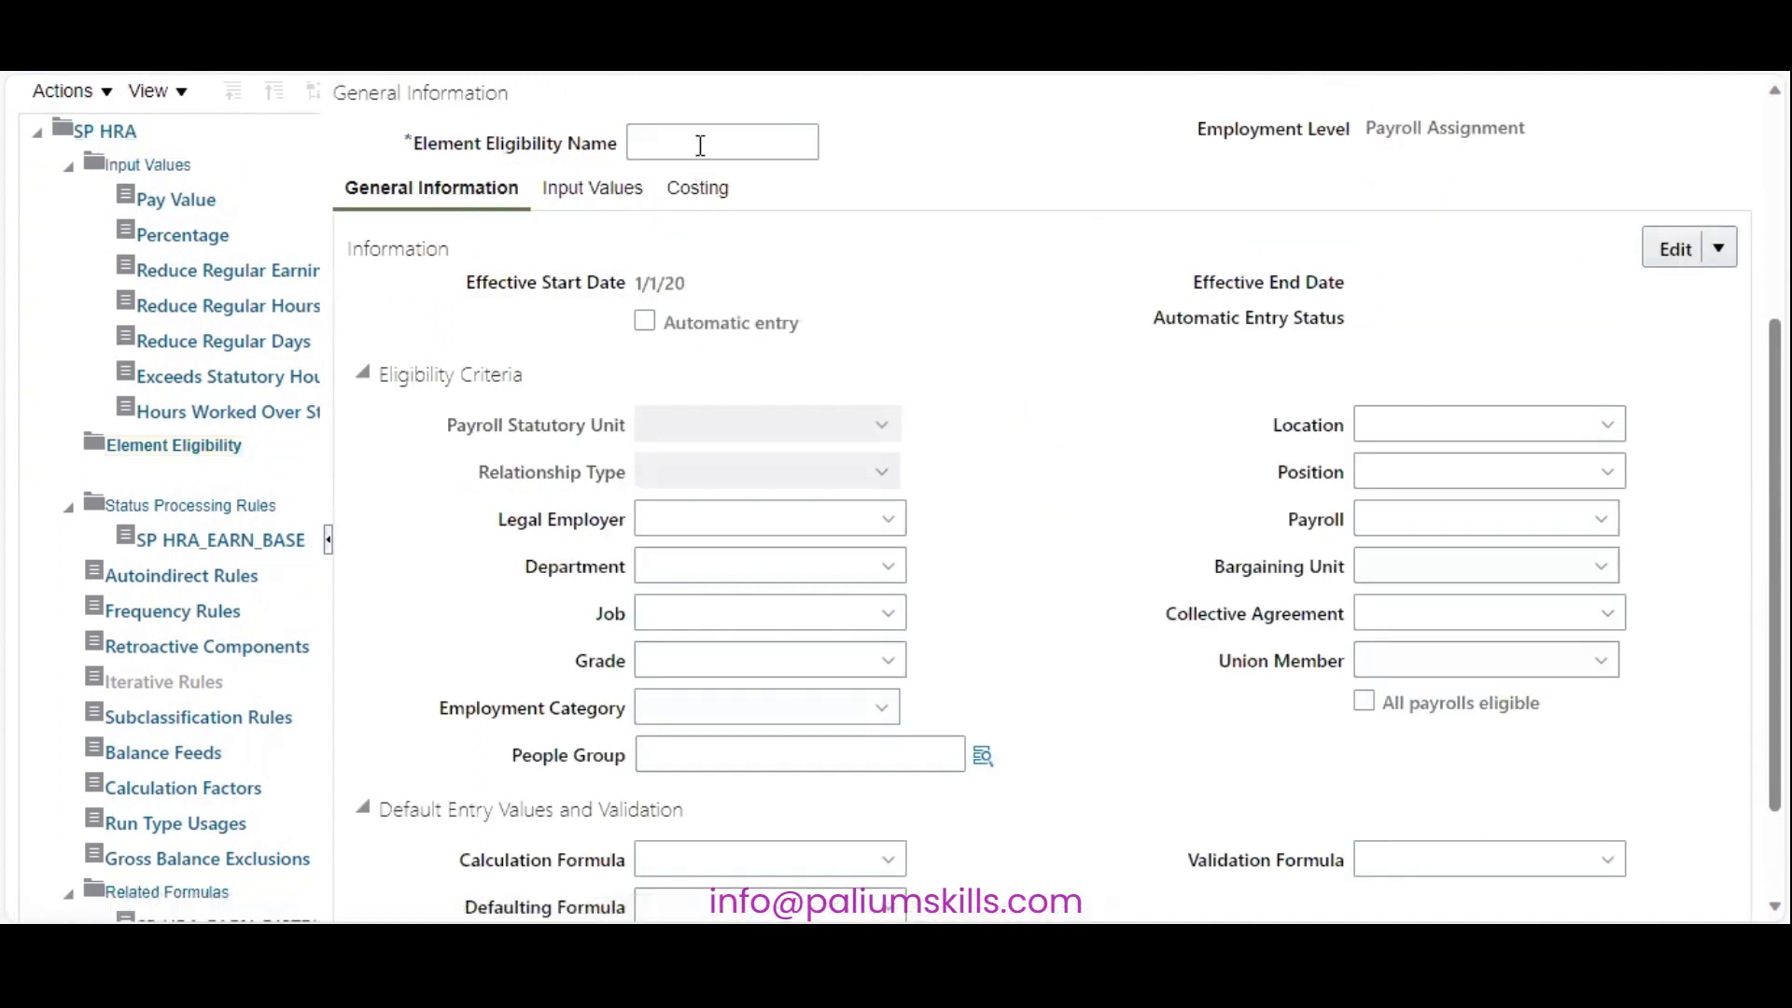
left_click(701, 144)
type("sp-")
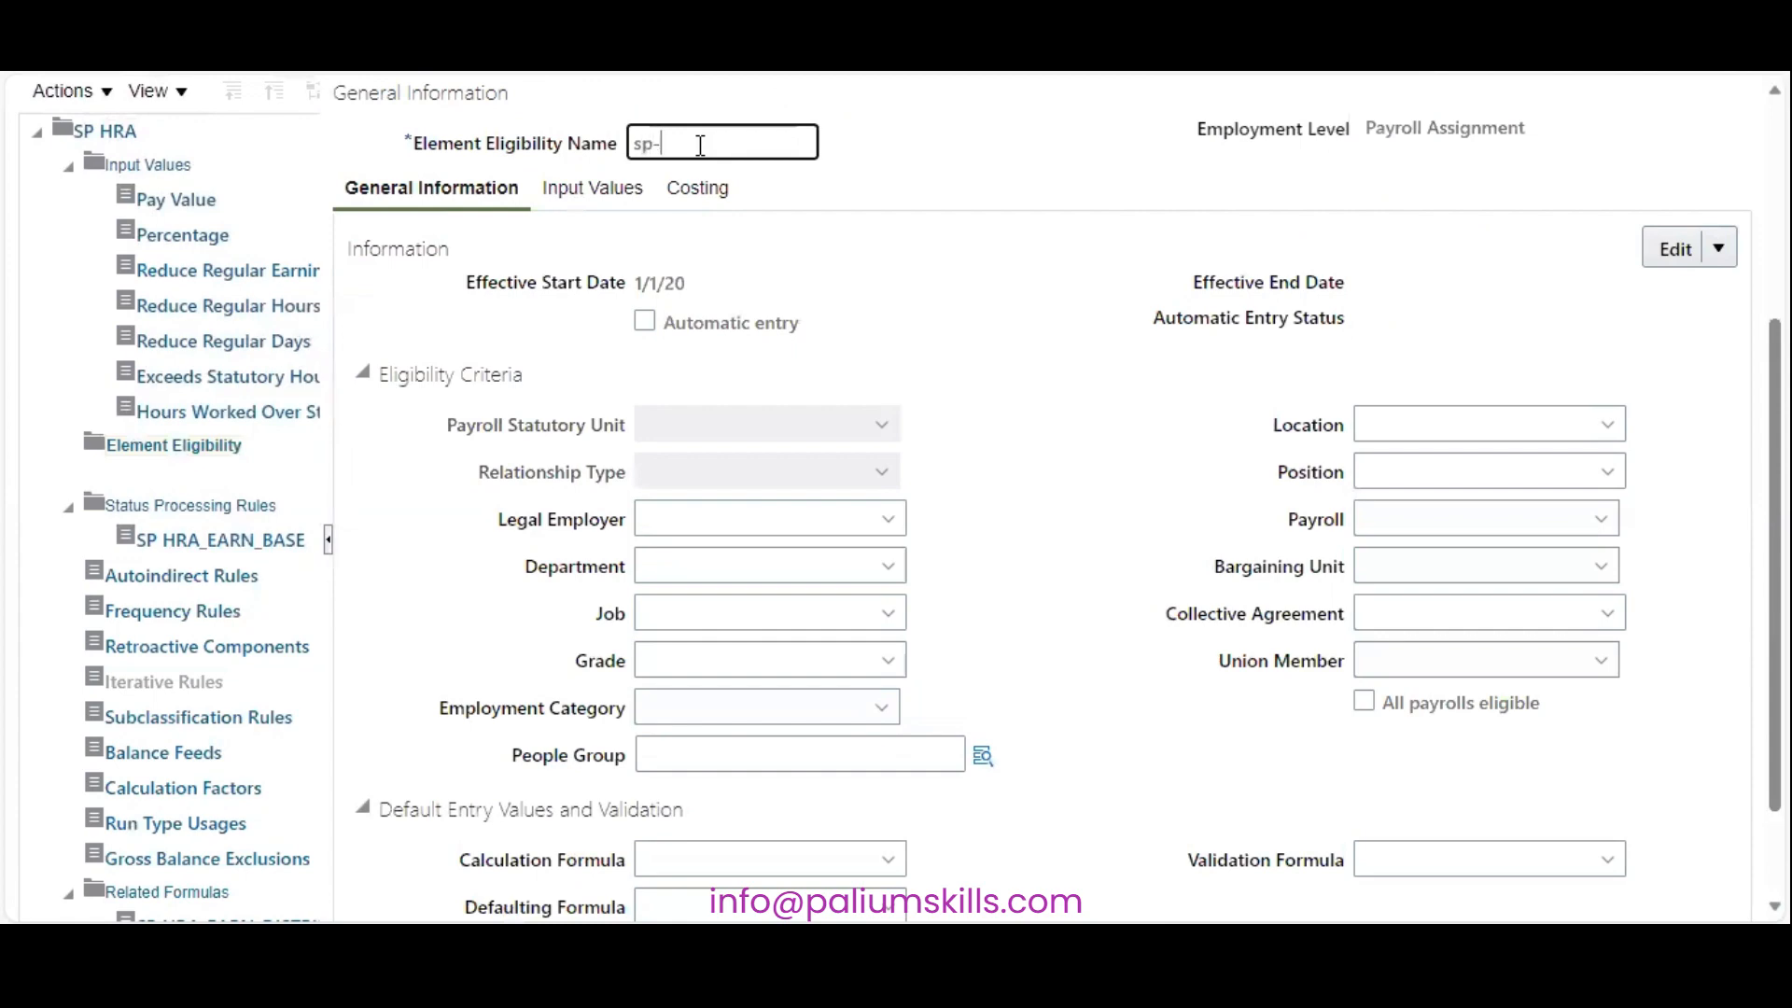
type("hra-eli")
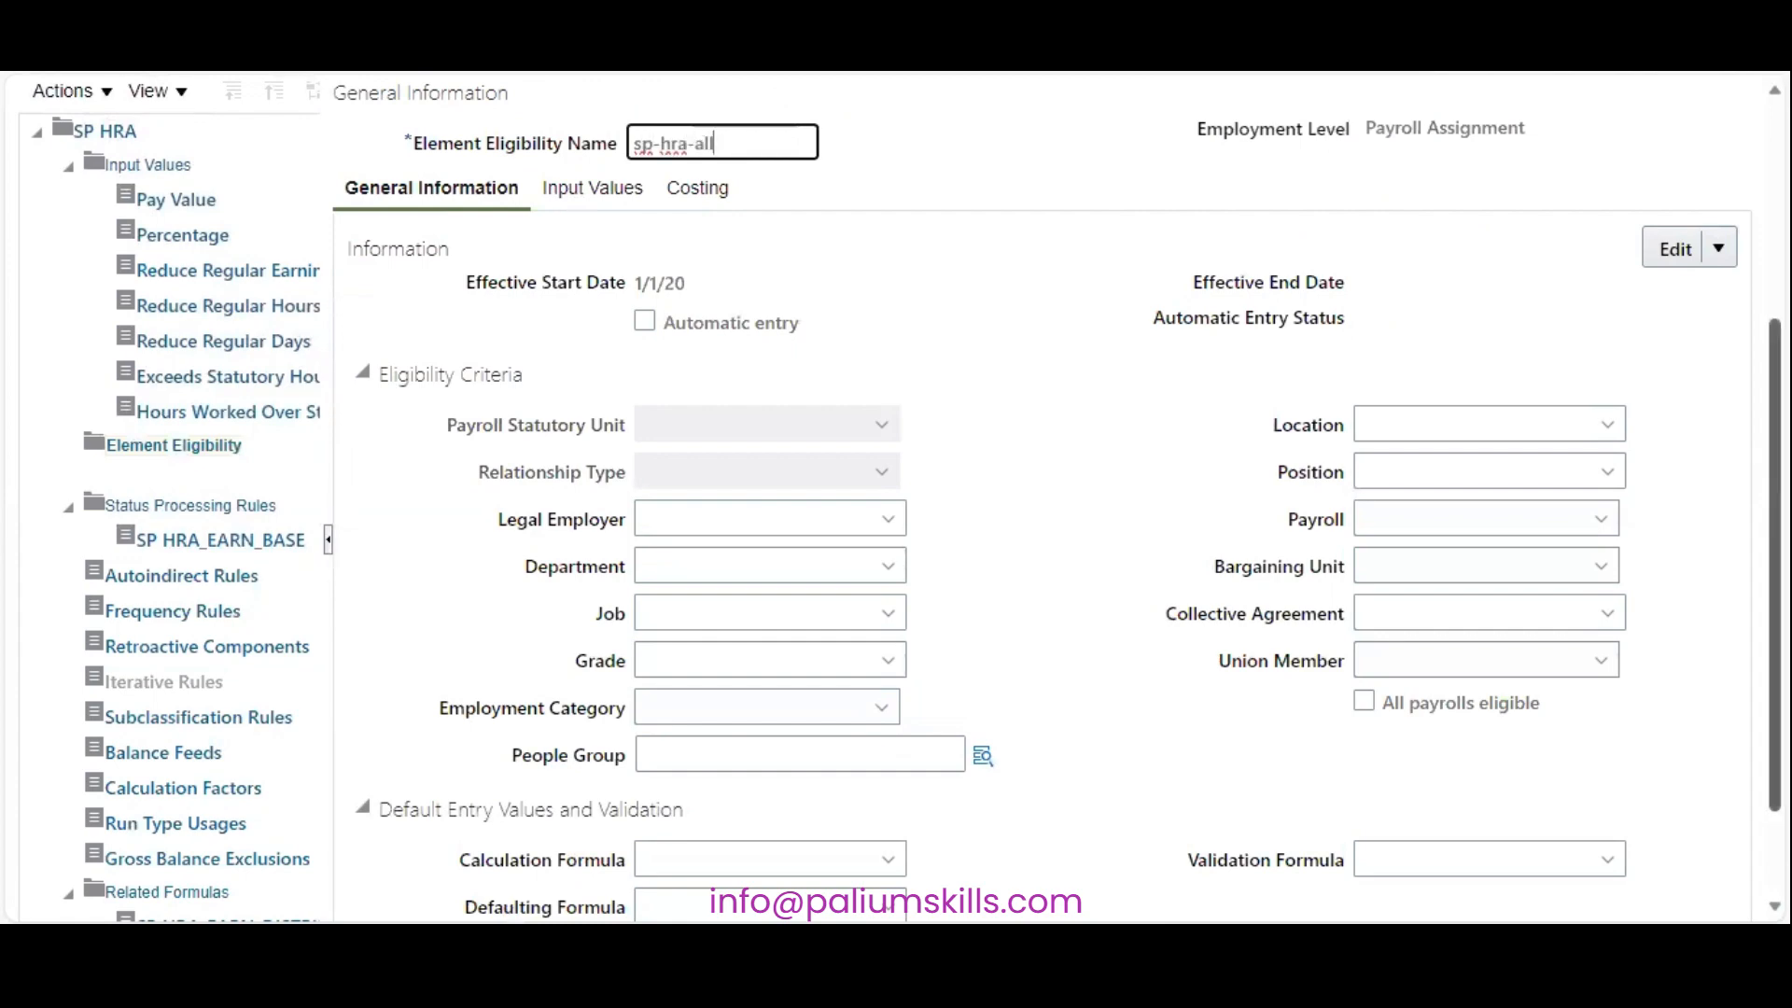
scroll(1773, 560, "up", 3)
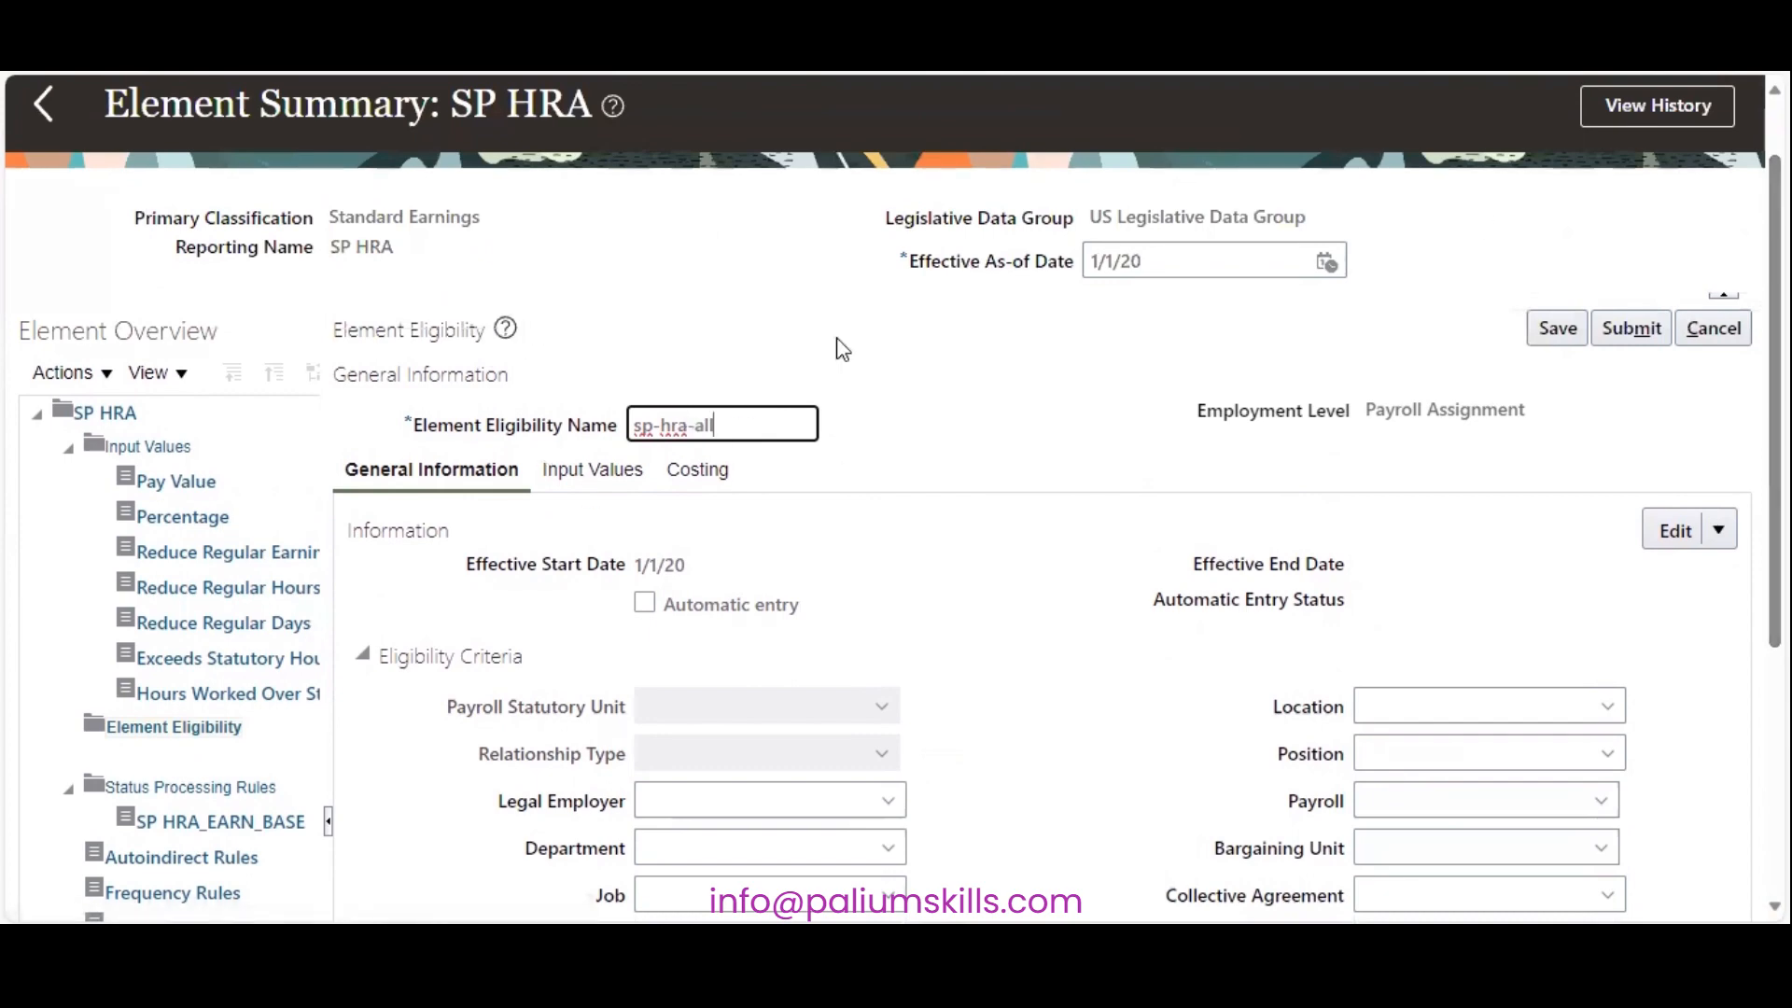
left_click(1641, 331)
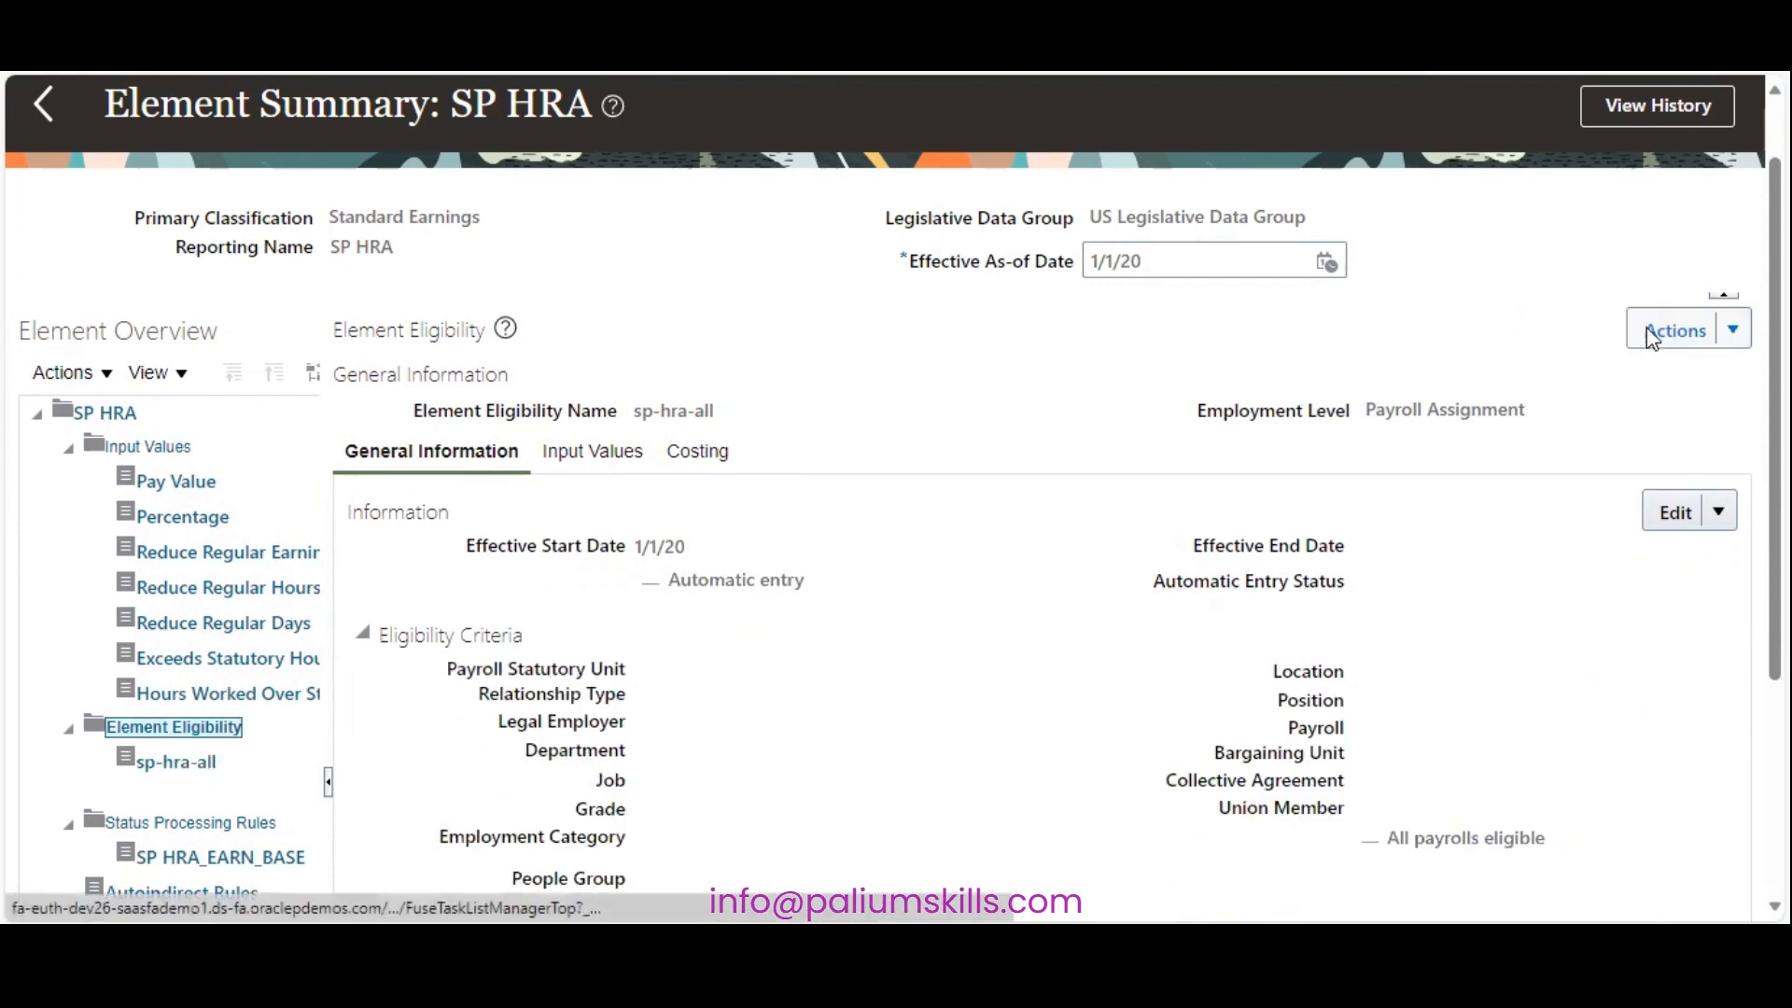
Step: Look over the SP HRA element's remaining overview entries and return to the Elements search page
scroll(284, 583, "down", 3)
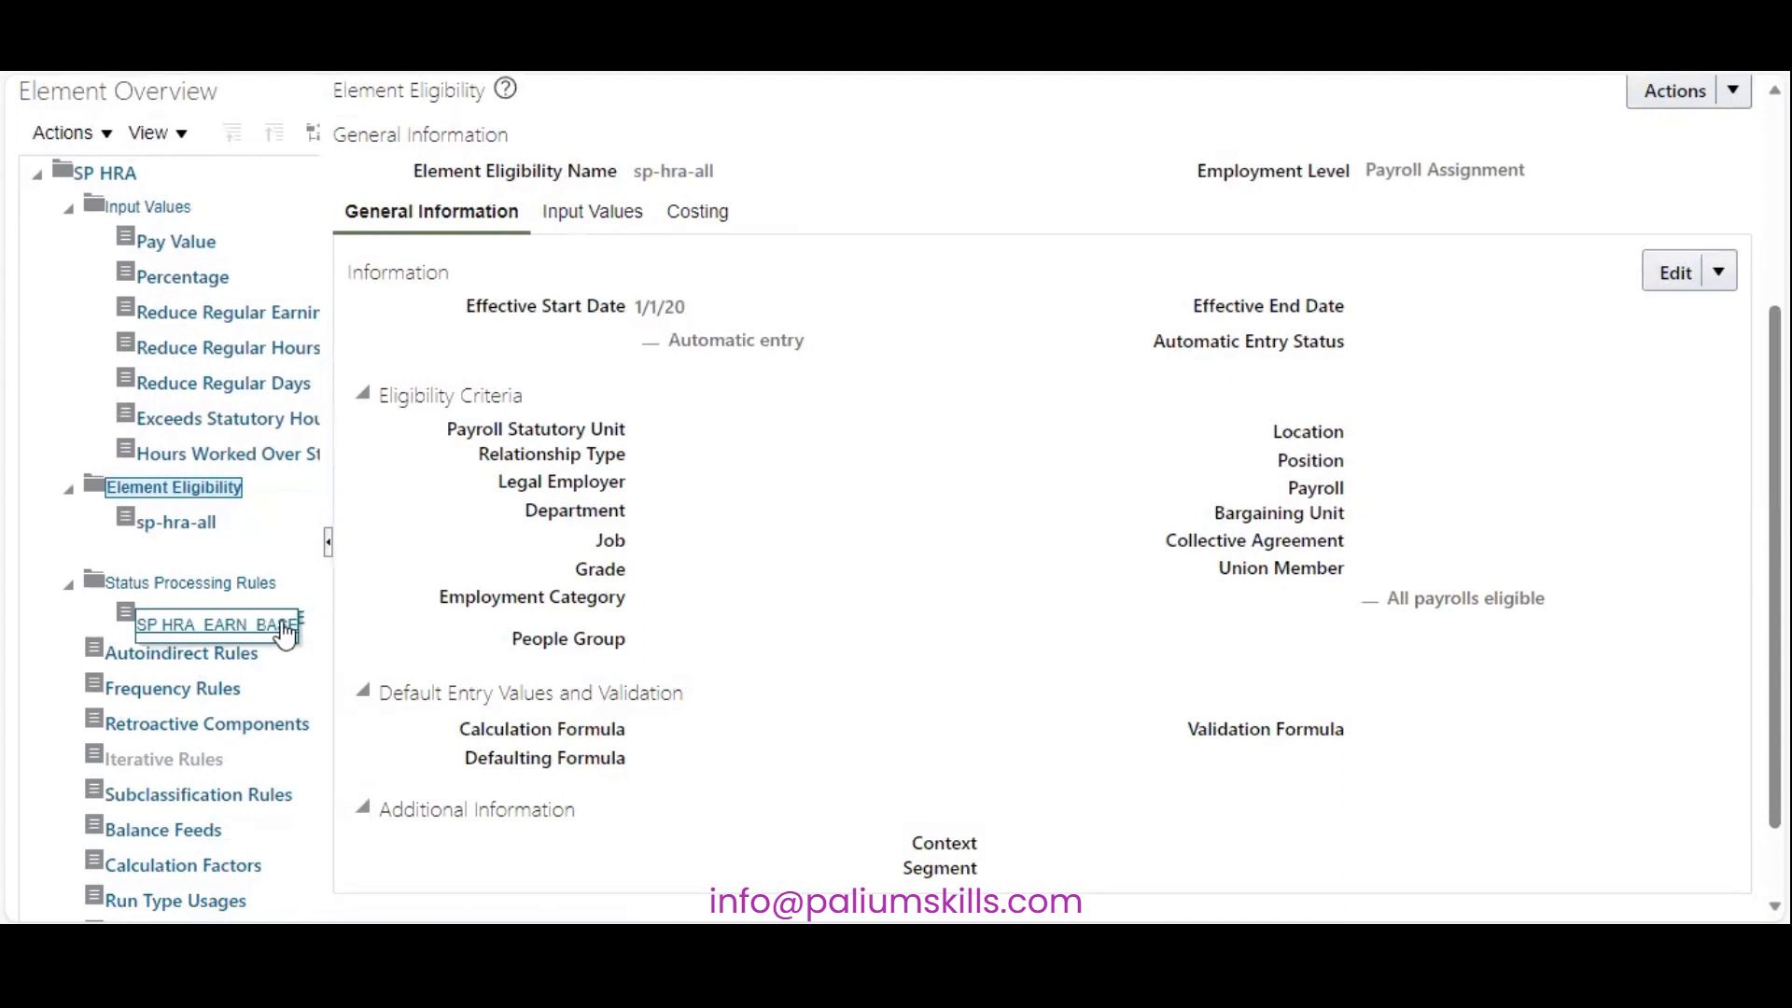
left_click_drag(1776, 560, 1776, 391)
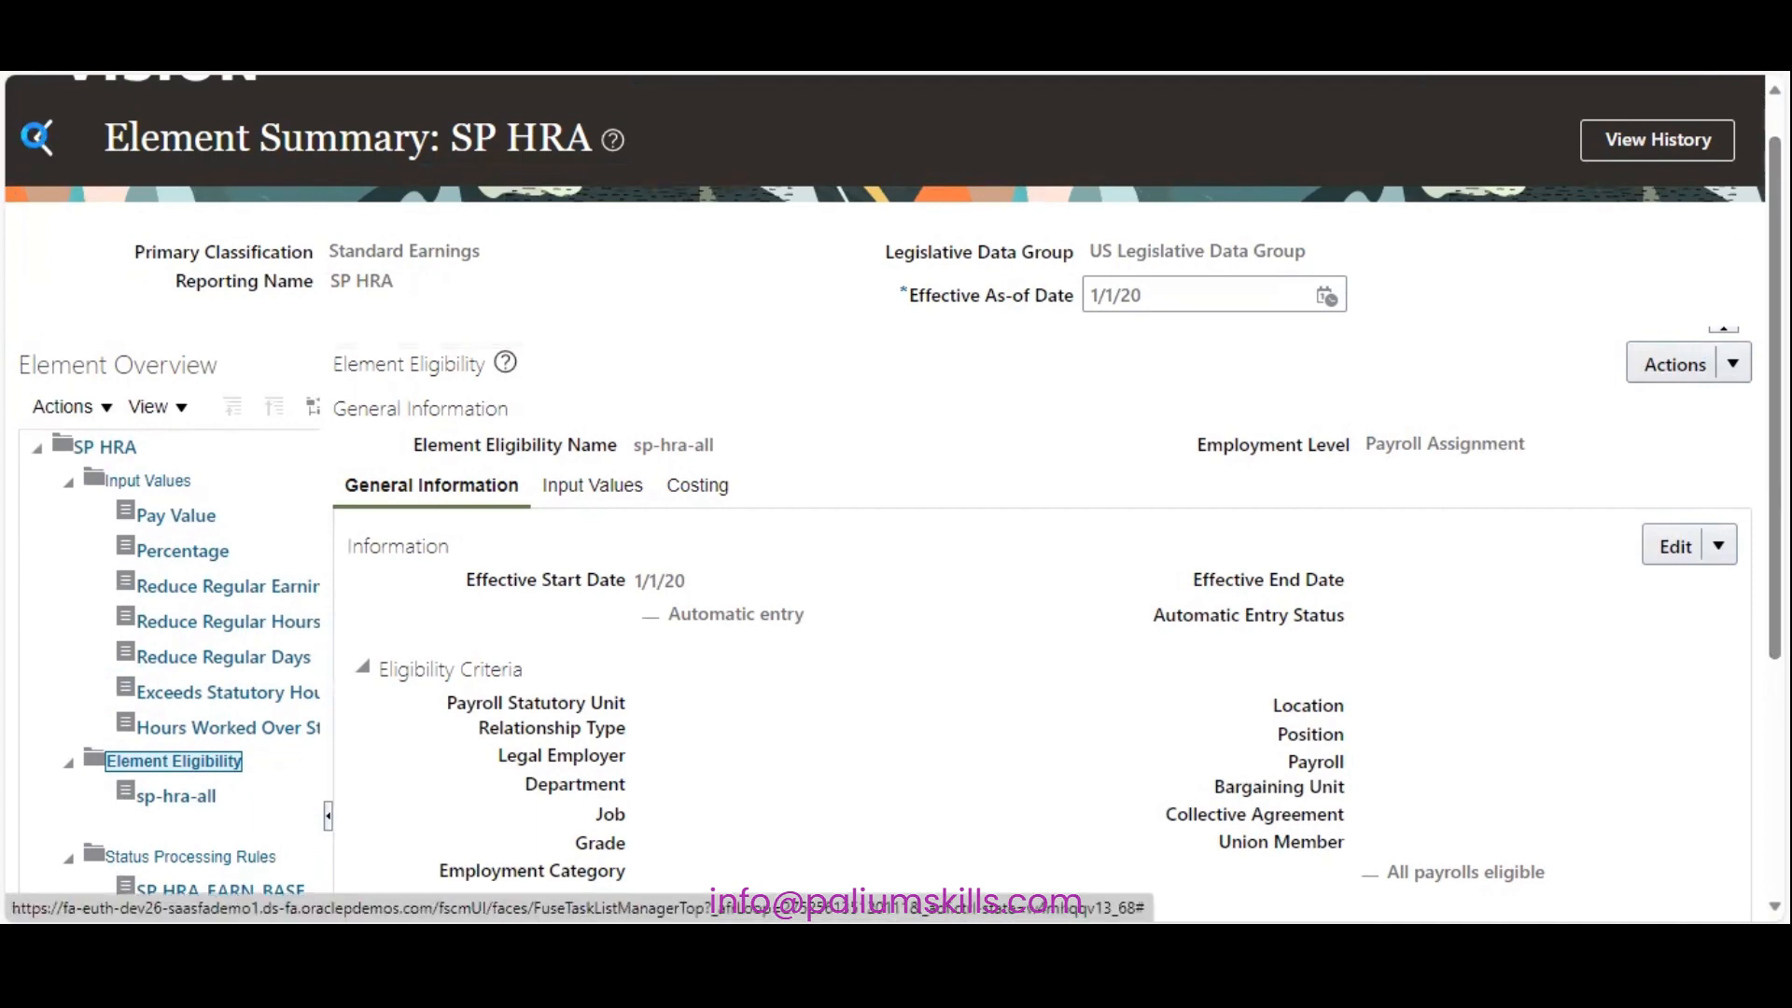
left_click(36, 136)
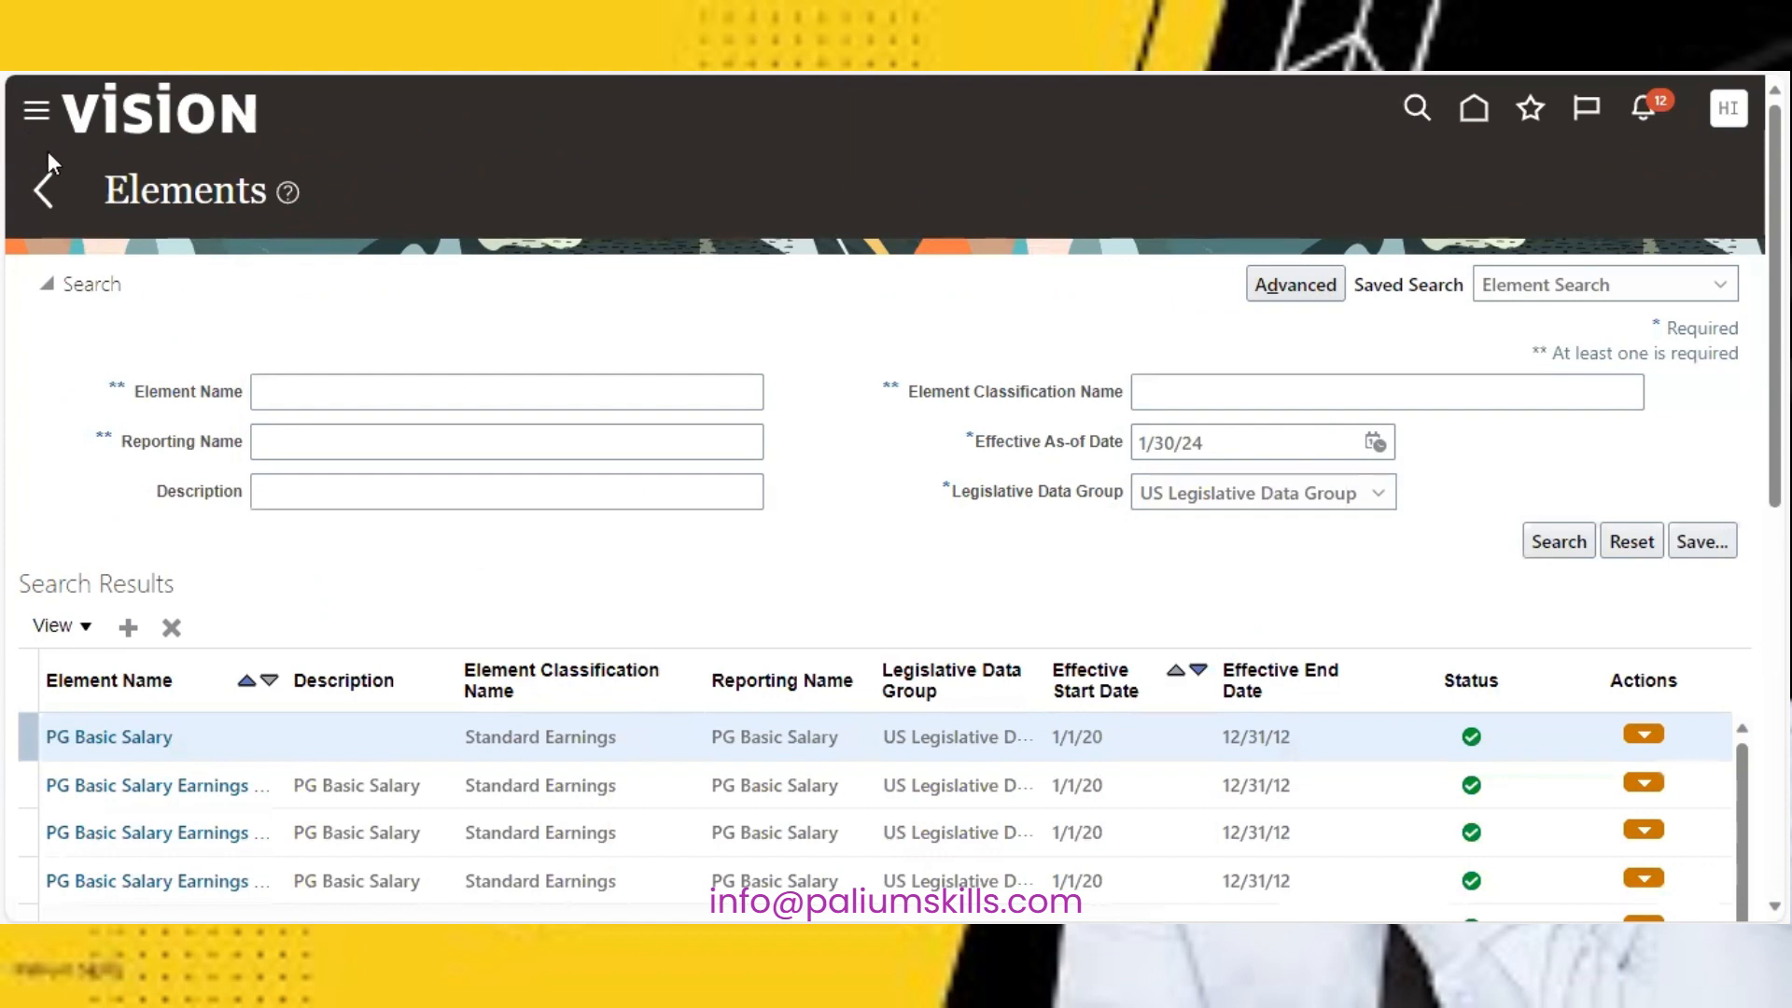